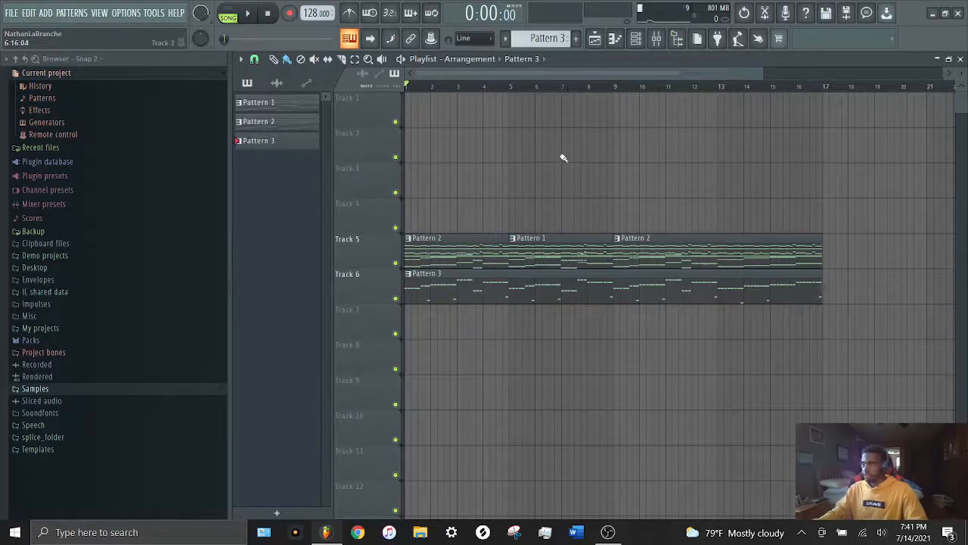
# Play the arrangement through, collapse the current project tree and narrow the browser to widen the playlist.
pyautogui.press('space')
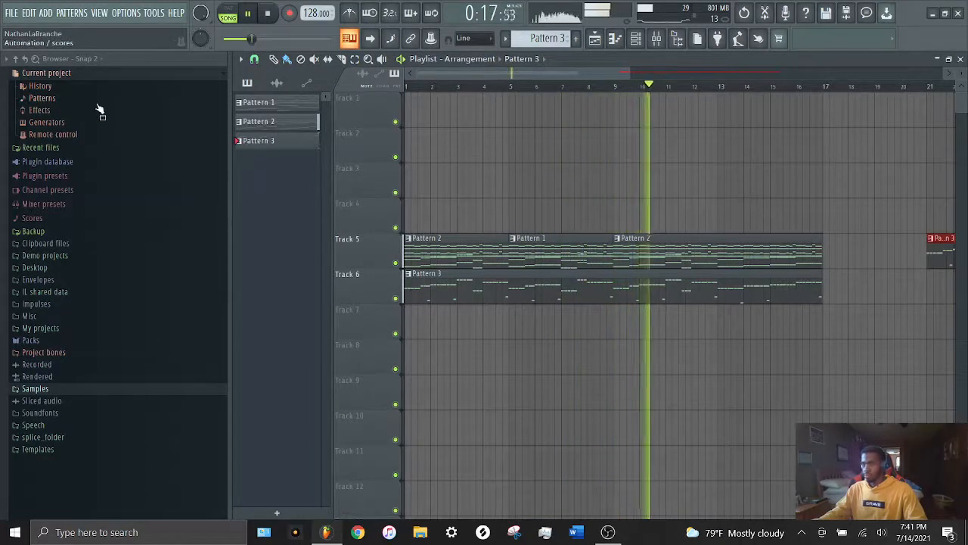
pyautogui.click(212, 78)
pyautogui.moveTo(229, 125); pyautogui.dragTo(157, 141)
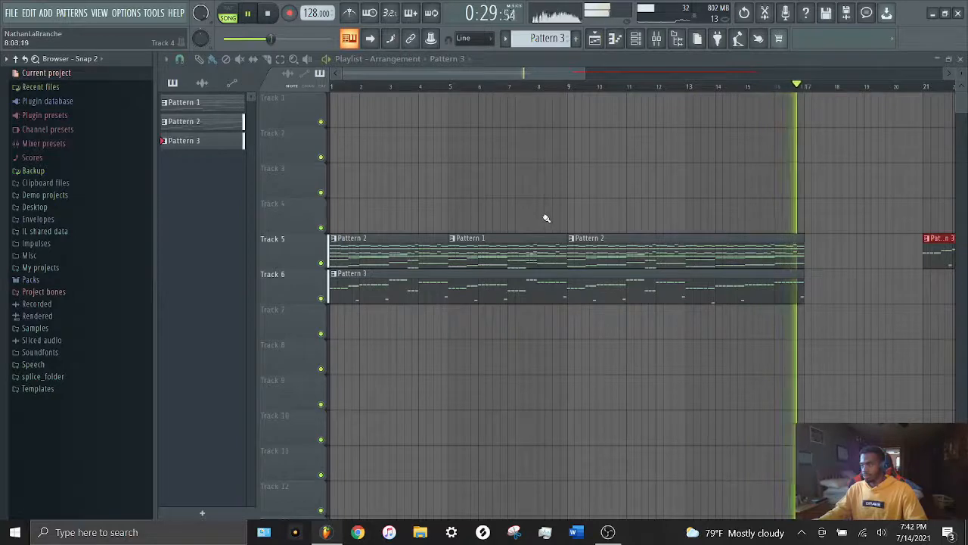
pyautogui.press('space')
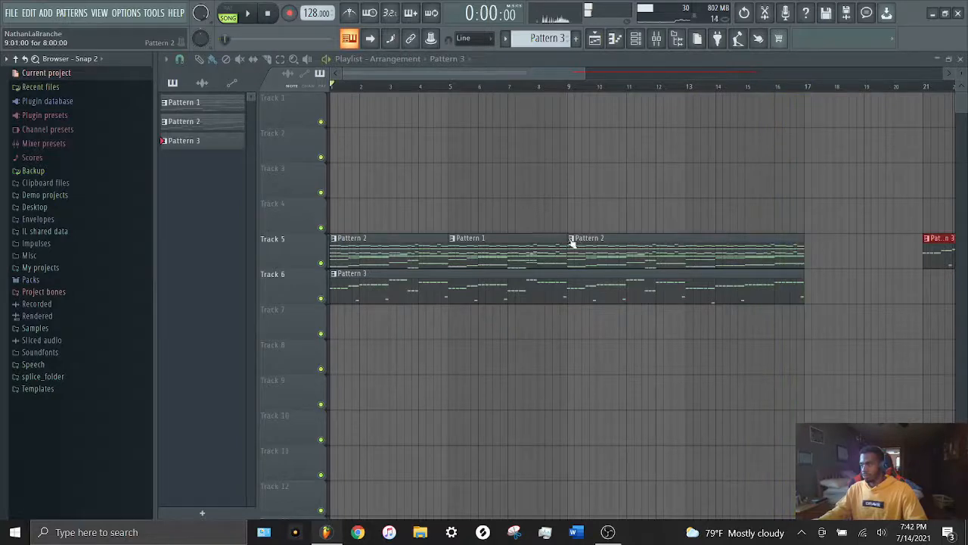
# Open the first Pattern 2 clip's notes, and select the reFX Nexus track in the mixer.
pyautogui.click(392, 260)
pyautogui.doubleClick(394, 248)
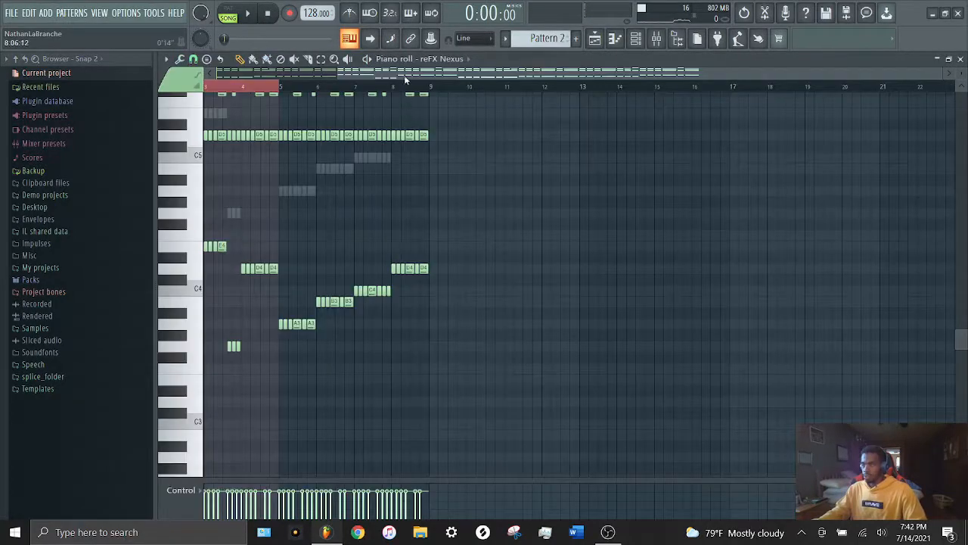
pyautogui.click(658, 38)
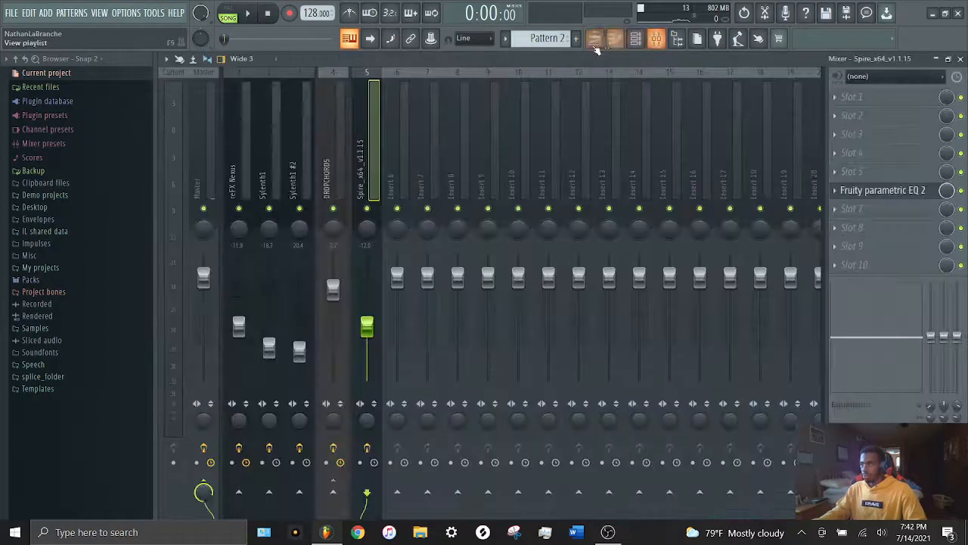
pyautogui.click(253, 165)
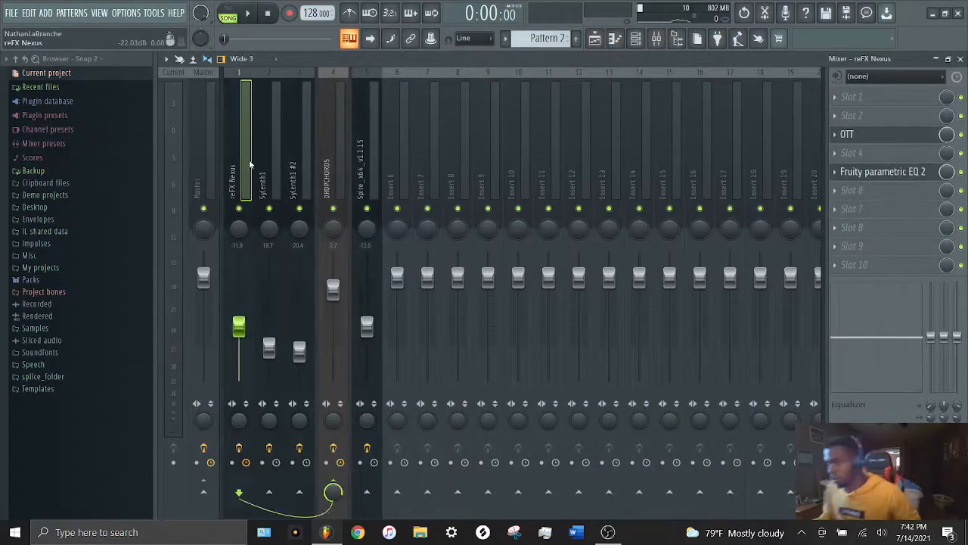
# Solo the reFX Nexus channel in the channel rack and re-enable the reFX Nexus #2 and TruePianos channels with it.
pyautogui.click(635, 39)
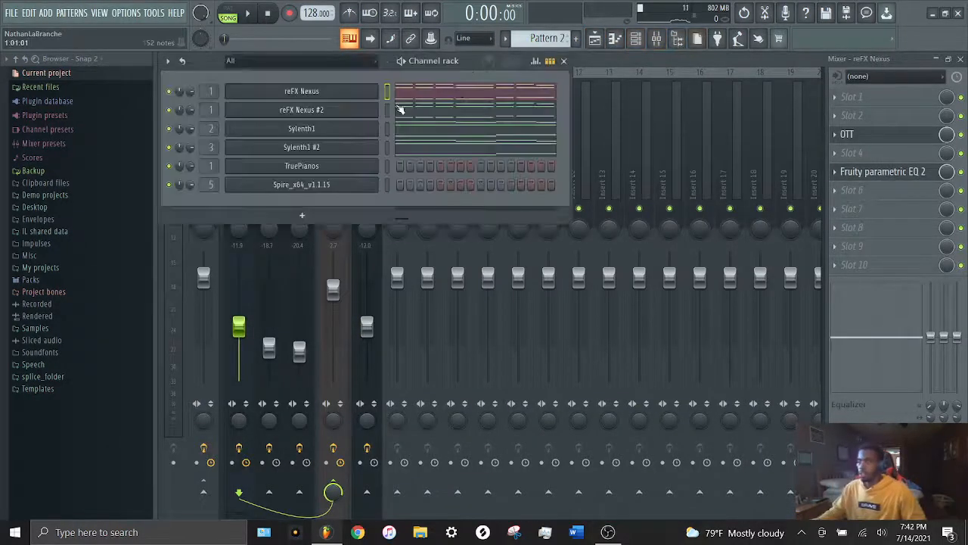
pyautogui.rightClick(172, 90)
pyautogui.click(180, 97)
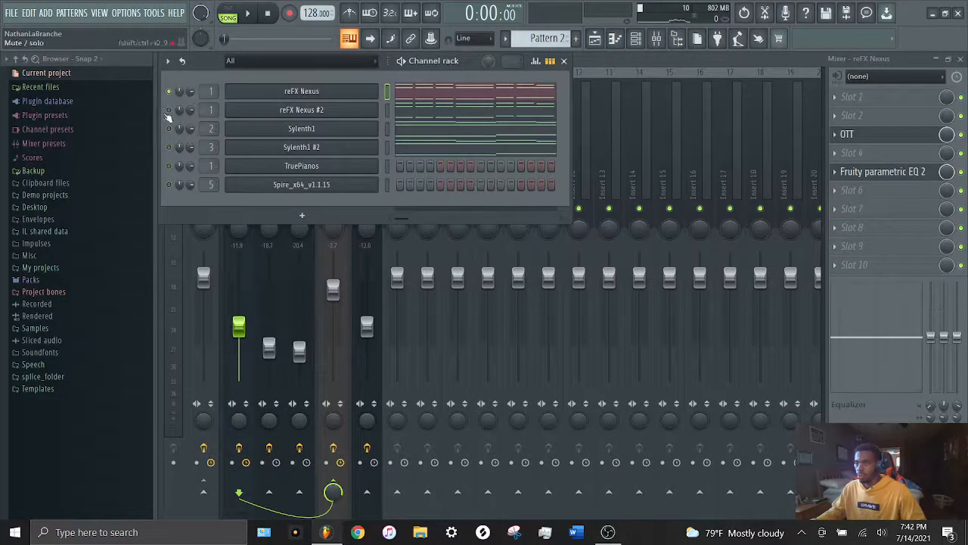
pyautogui.click(169, 110)
pyautogui.click(168, 166)
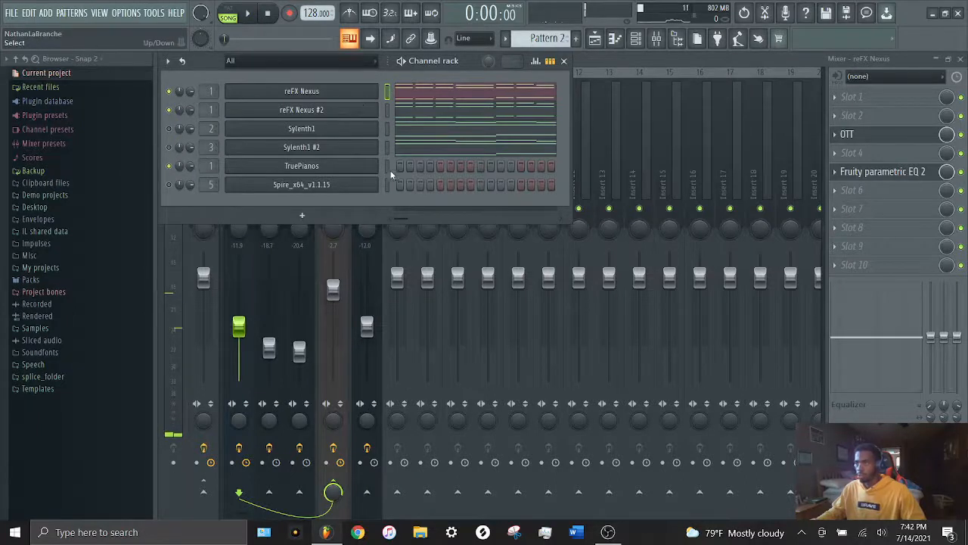
# Play back the three isolated channels while checking the reFX Nexus and DROPCHORDS levels in the mixer.
pyautogui.press('space')
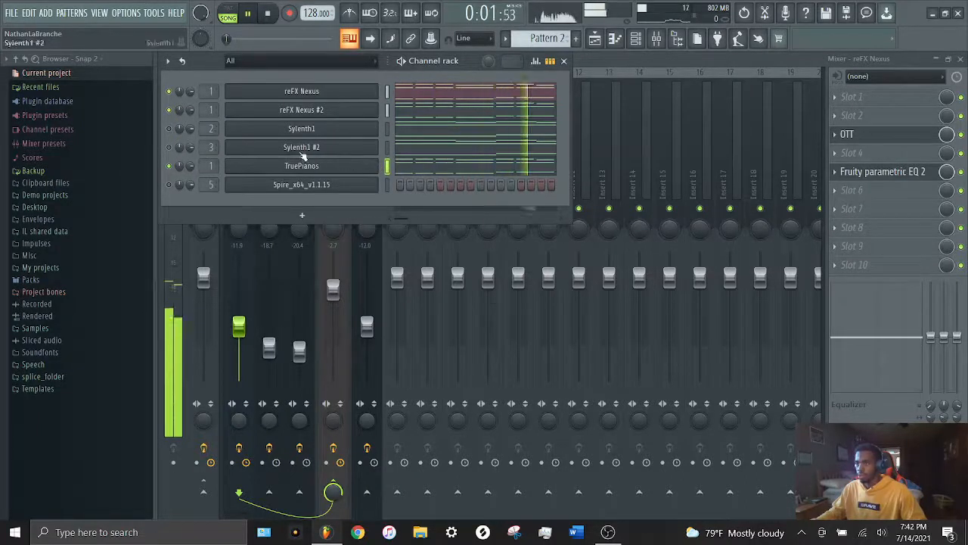
pyautogui.click(236, 234)
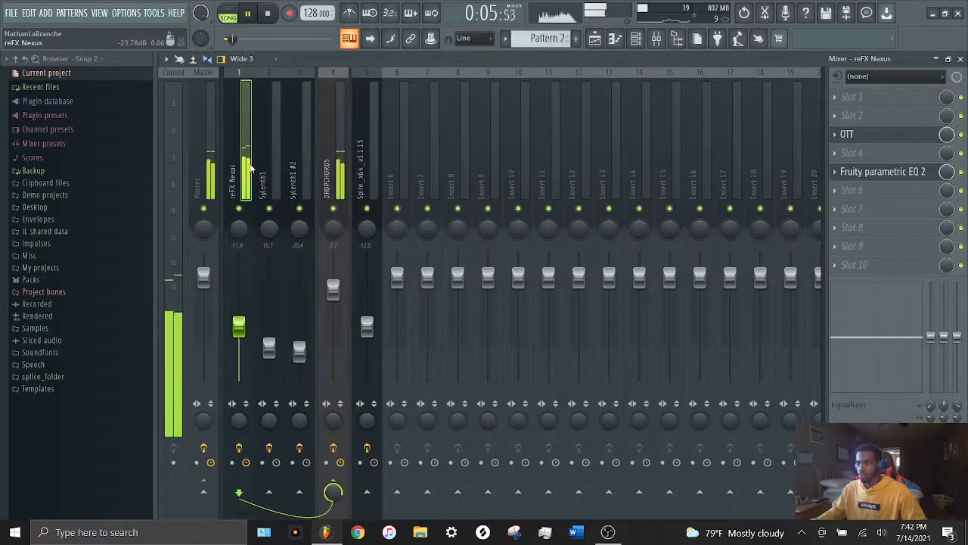
pyautogui.press('space')
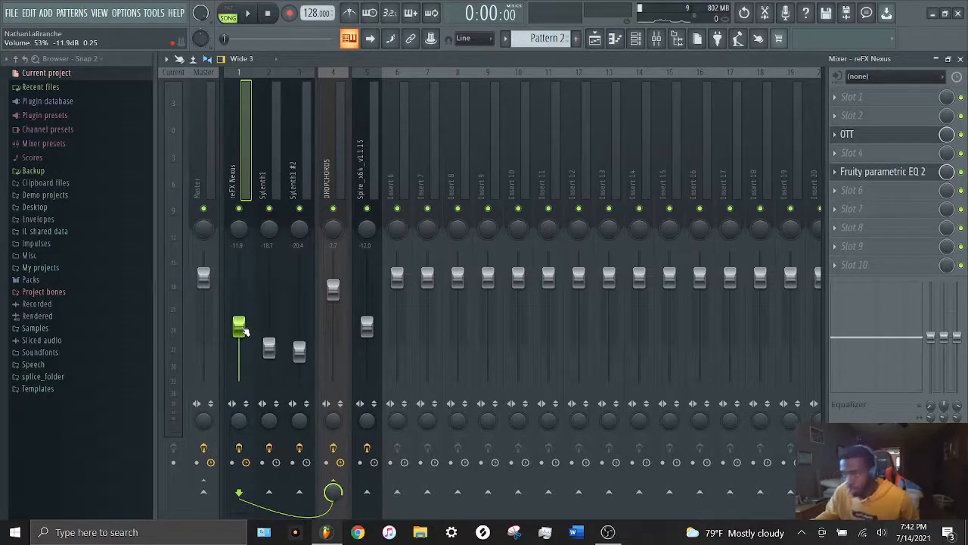
# Set the reFX Nexus mixer track's volume to about -11 dB and audition it.
pyautogui.moveTo(241, 328); pyautogui.dragTo(240, 317)
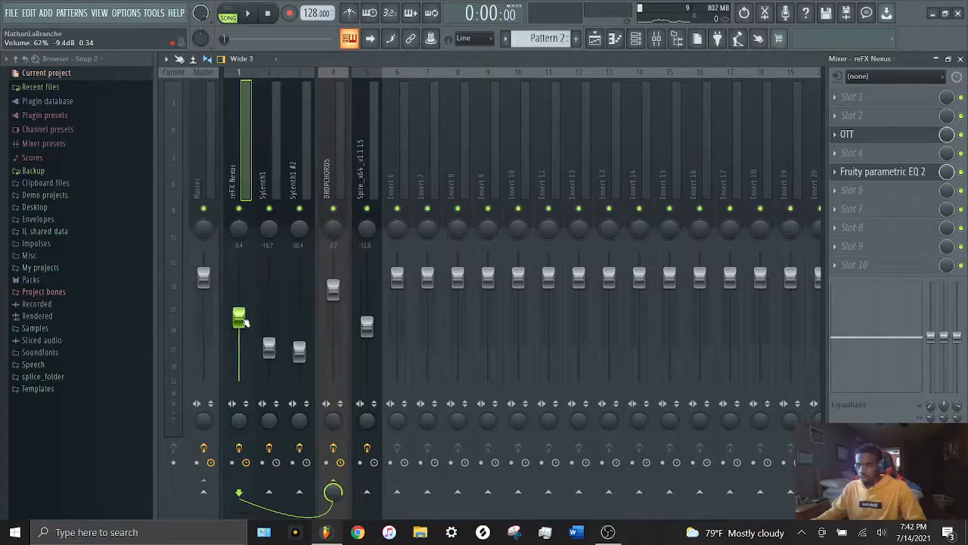
pyautogui.moveTo(242, 322); pyautogui.dragTo(242, 328)
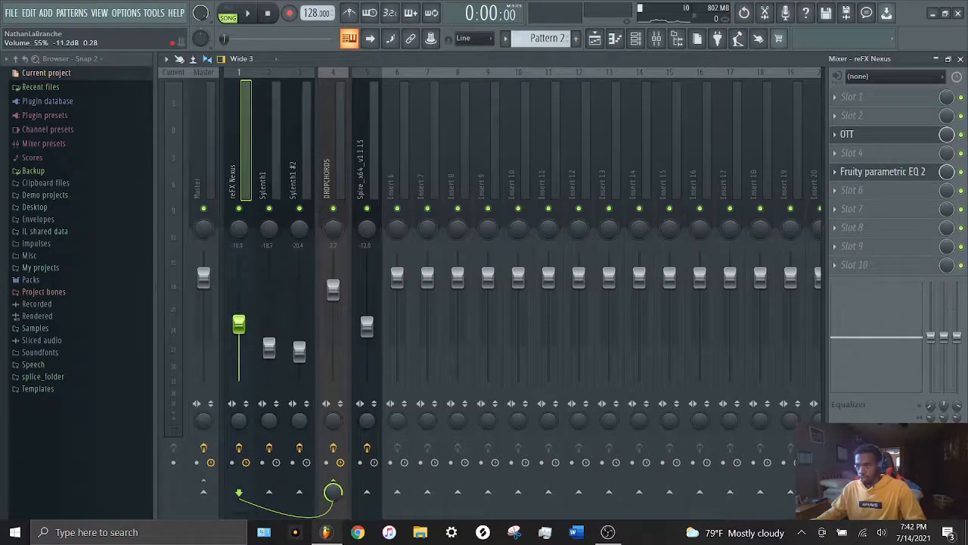
pyautogui.press('space')
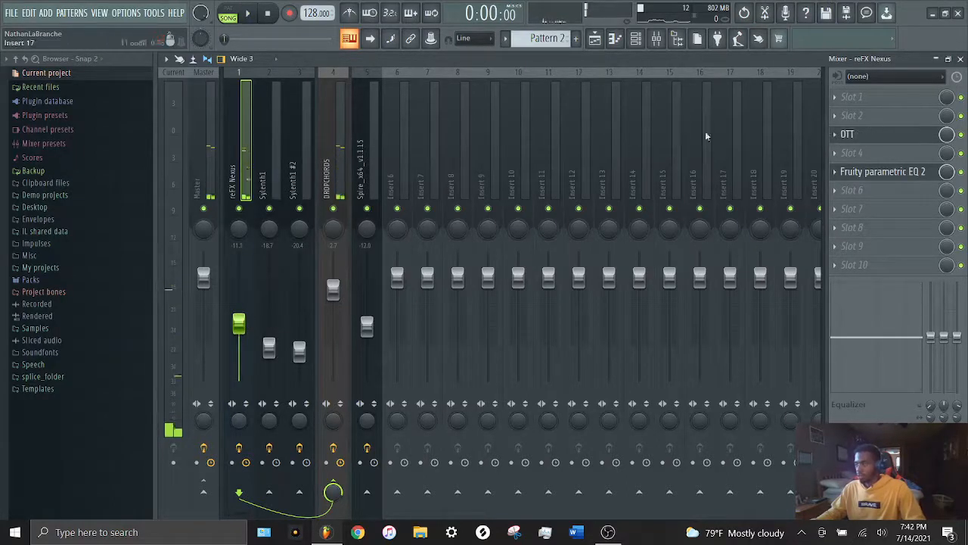
# Inspect the OTT compressor and the band 2 options of Fruity parametric EQ 2 on the reFX Nexus track.
pyautogui.click(870, 134)
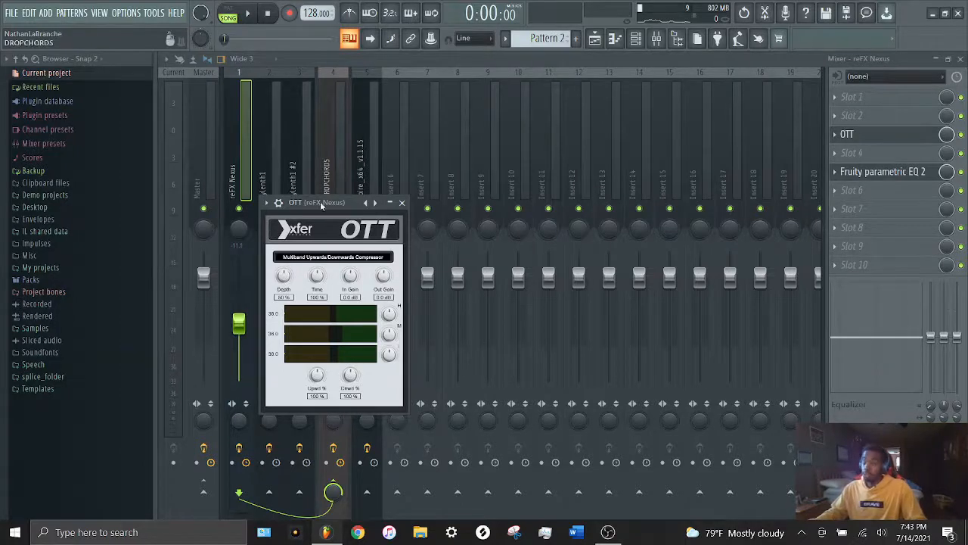
pyautogui.press('Escape')
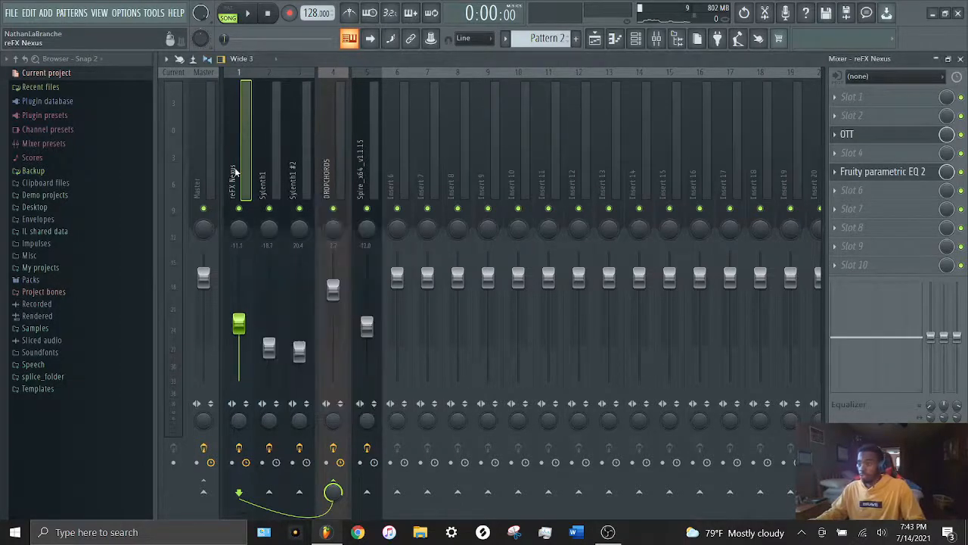
pyautogui.click(881, 174)
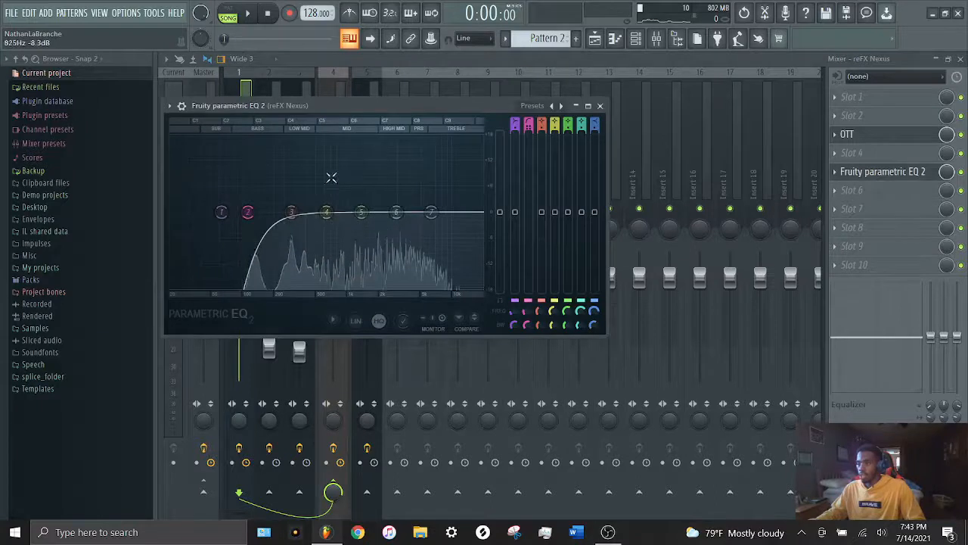
pyautogui.doubleClick(367, 107)
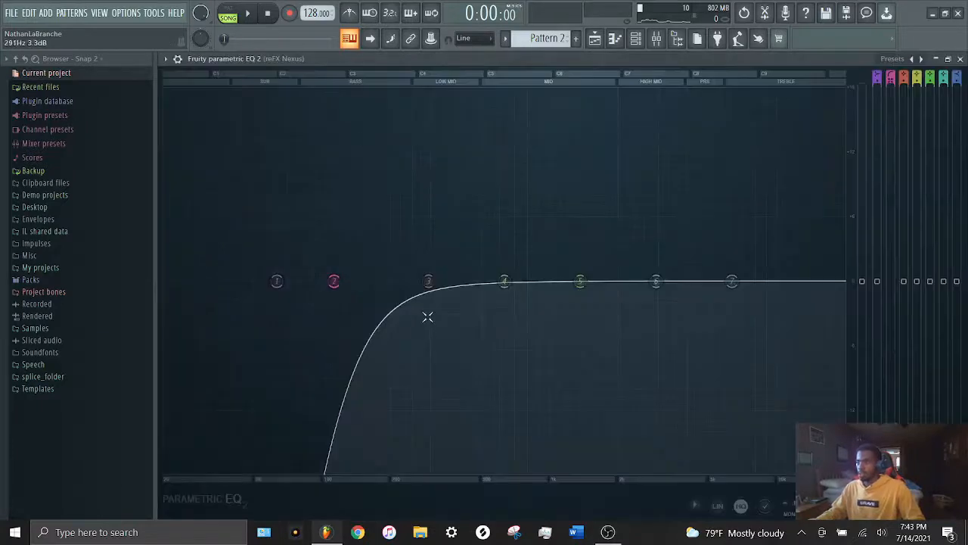
pyautogui.rightClick(335, 281)
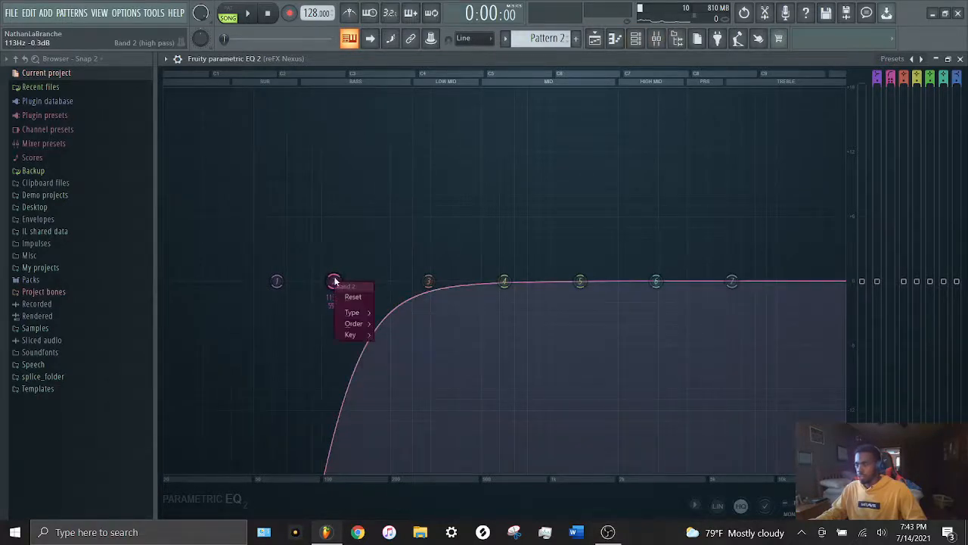
pyautogui.moveTo(352, 323)
pyautogui.doubleClick(410, 60)
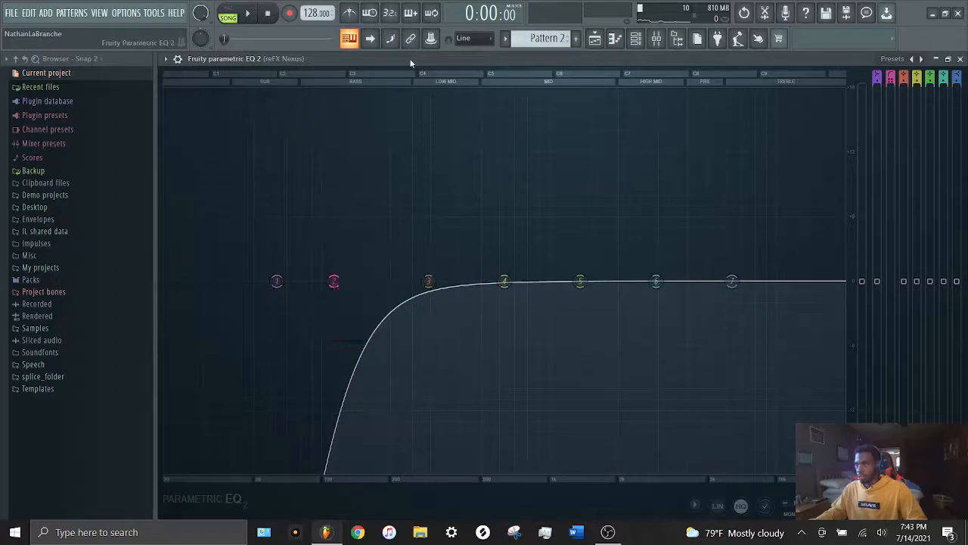
# Replace the equalizer in slot 5 of the reFX Nexus track with a fresh Fruity Parametric EQ 2.
pyautogui.click(836, 171)
pyautogui.click(840, 199)
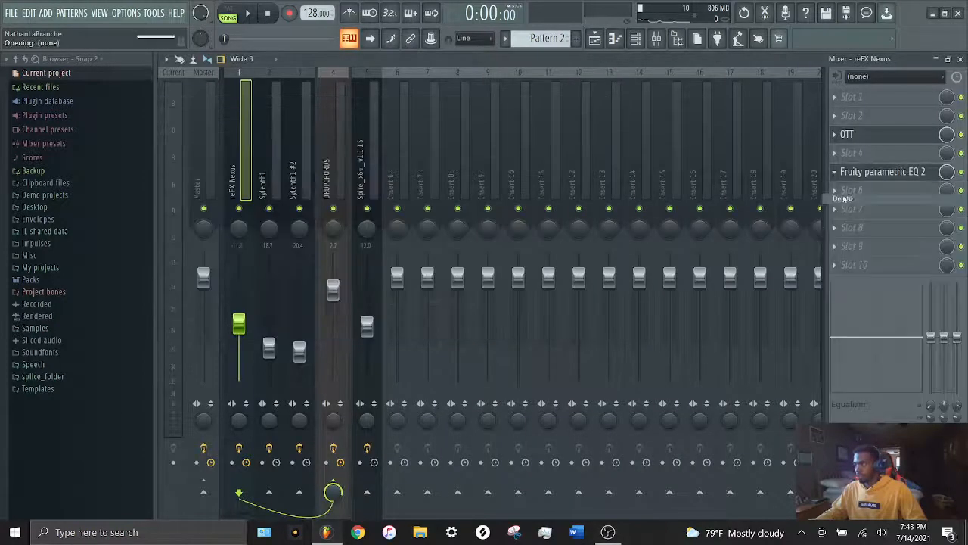
pyautogui.click(835, 171)
pyautogui.moveTo(838, 186)
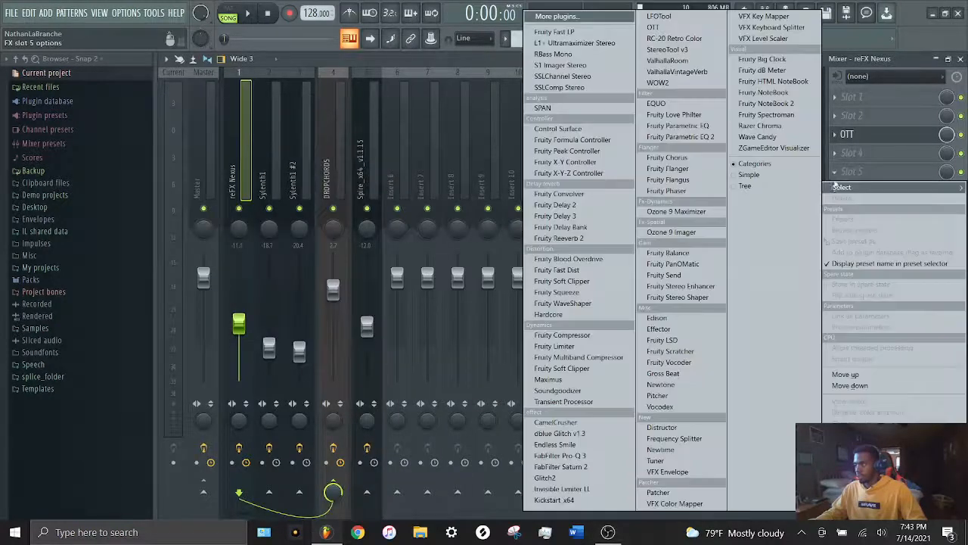
pyautogui.click(700, 141)
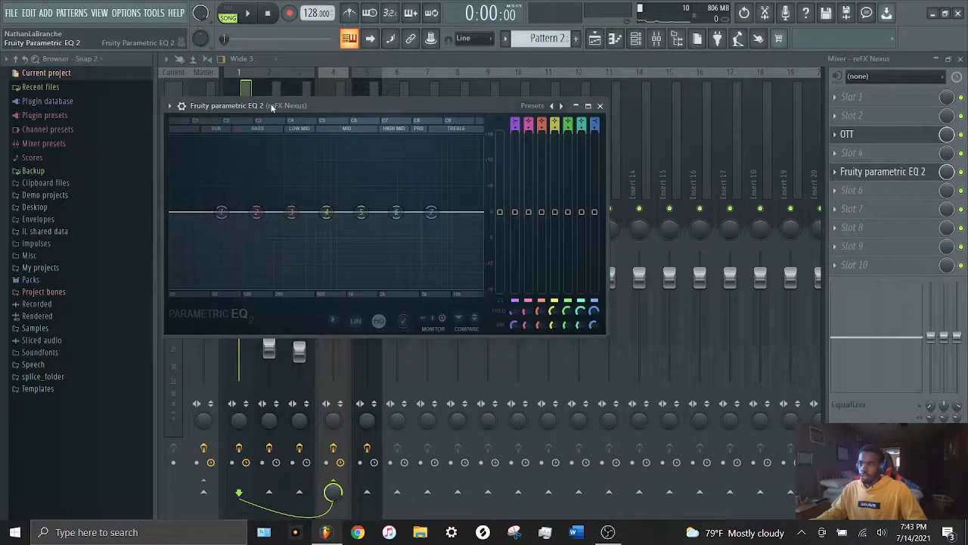
# Maximize the new equalizer and make band 2 a high pass filter with the Gentle 8 order.
pyautogui.moveTo(255, 214); pyautogui.dragTo(257, 213)
pyautogui.rightClick(257, 215)
pyautogui.click(273, 228)
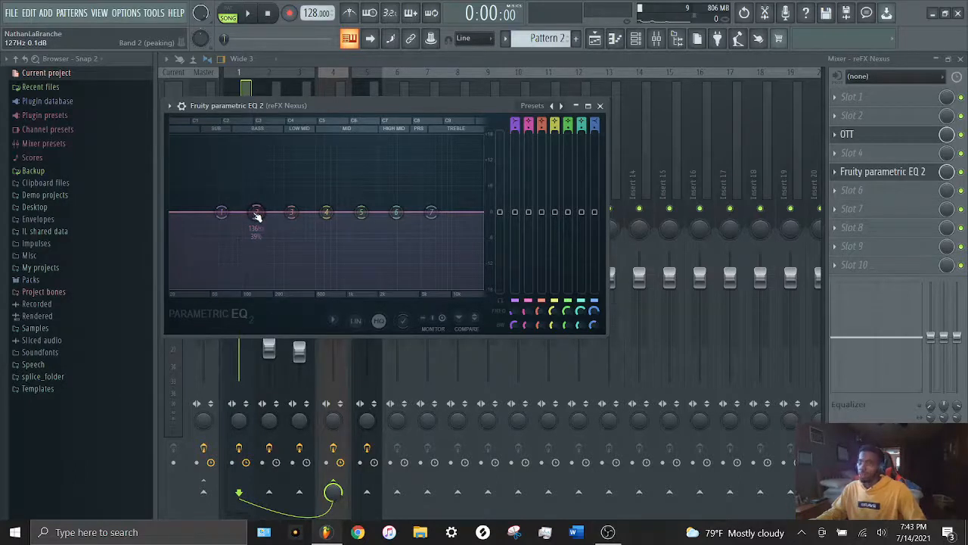
pyautogui.doubleClick(401, 107)
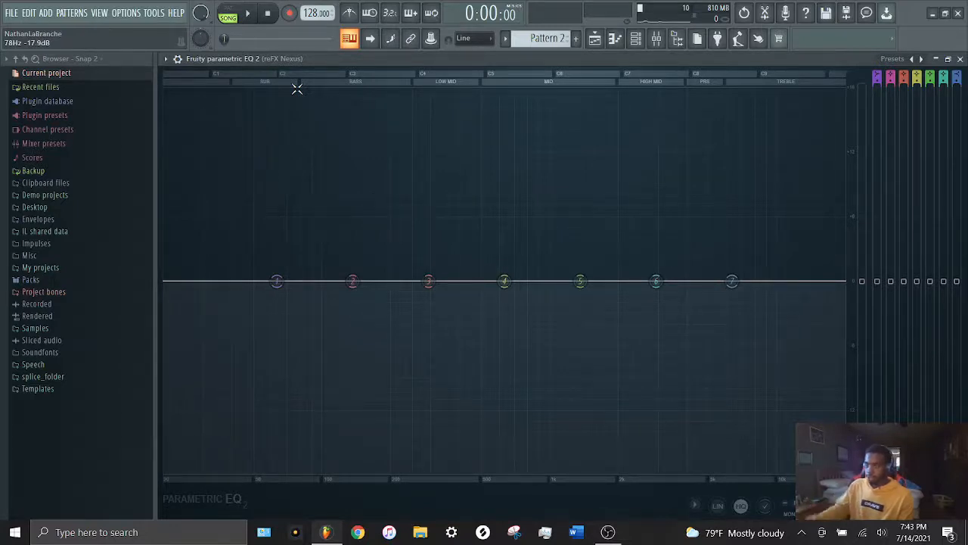
pyautogui.rightClick(353, 284)
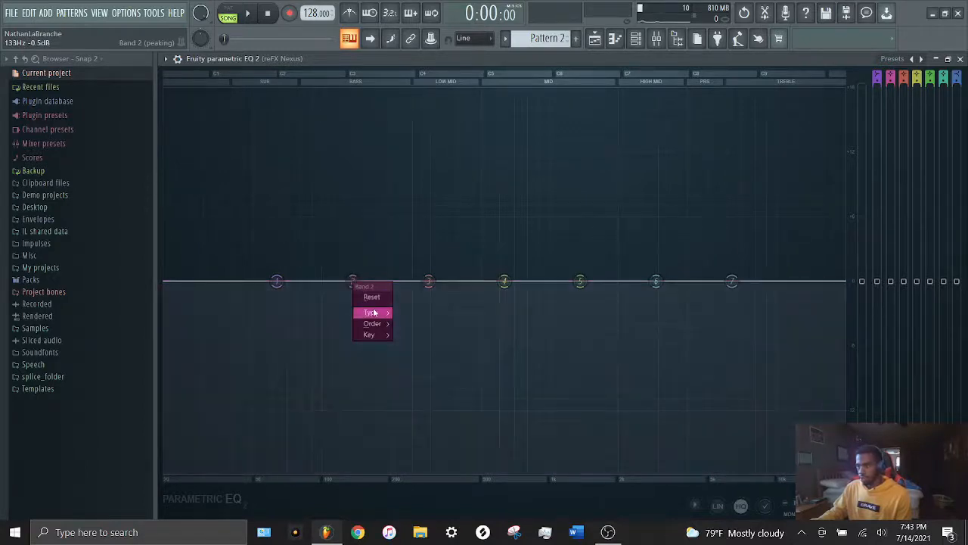
pyautogui.moveTo(372, 313)
pyautogui.click(425, 348)
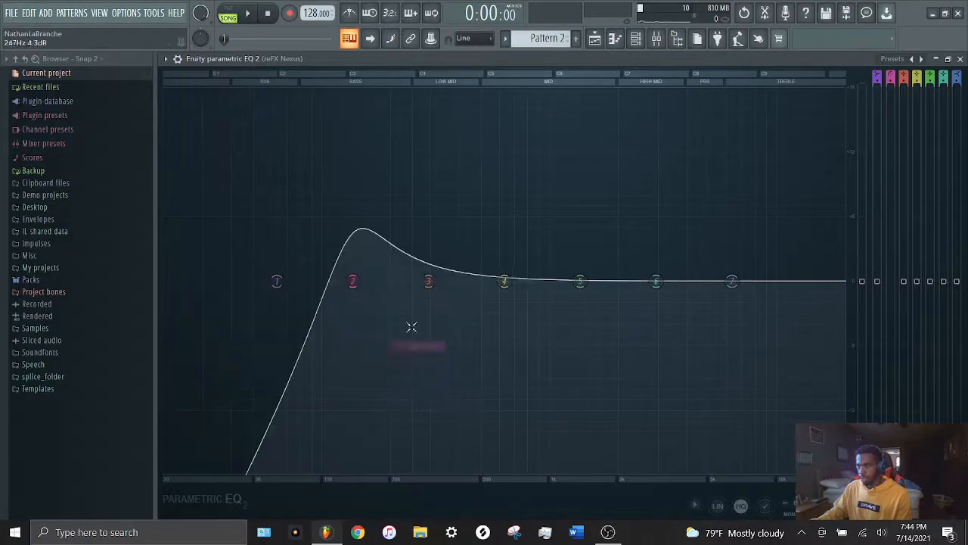
pyautogui.rightClick(353, 284)
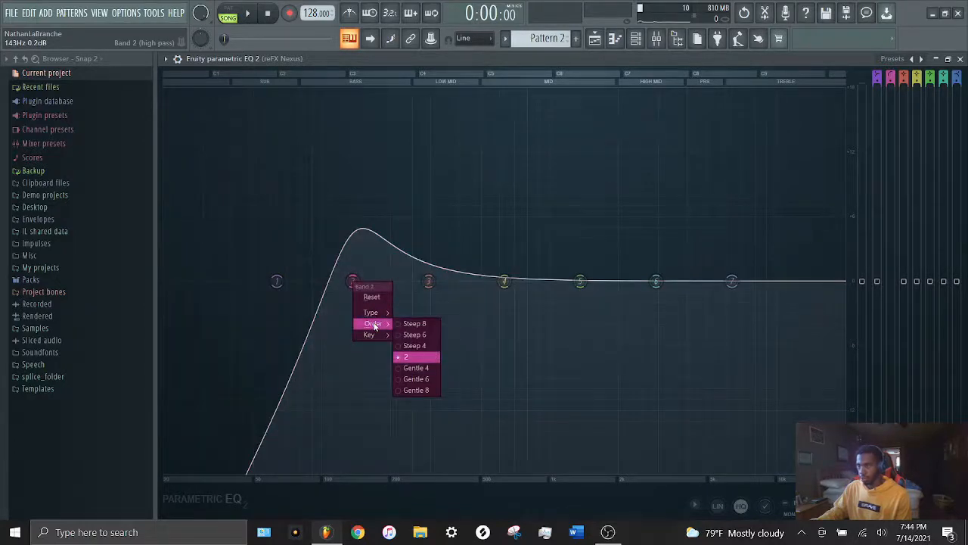
pyautogui.click(418, 390)
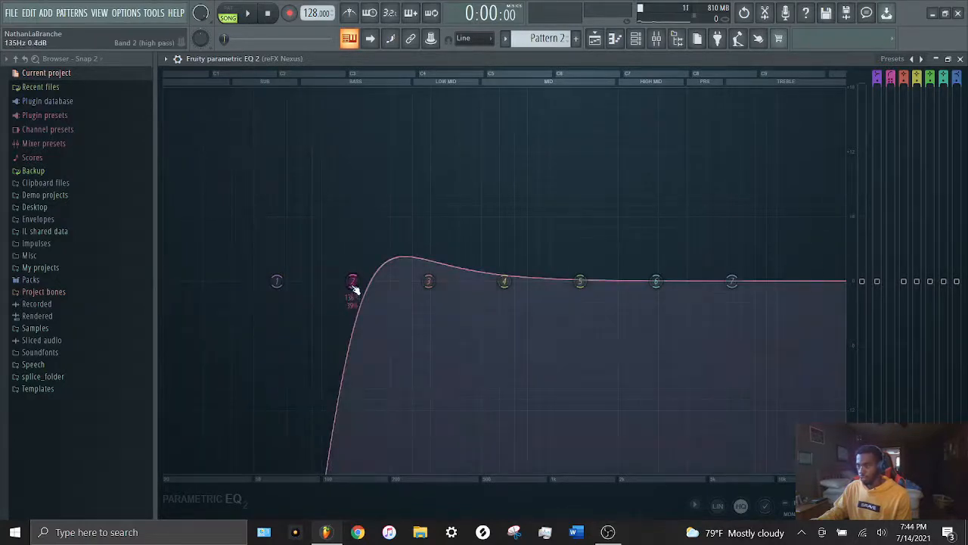
# Set band 2's bandwidth to 54% and its high pass frequency to 117 Hz.
pyautogui.scroll(5, 353, 288)
pyautogui.moveTo(353, 287); pyautogui.dragTo(335, 289)
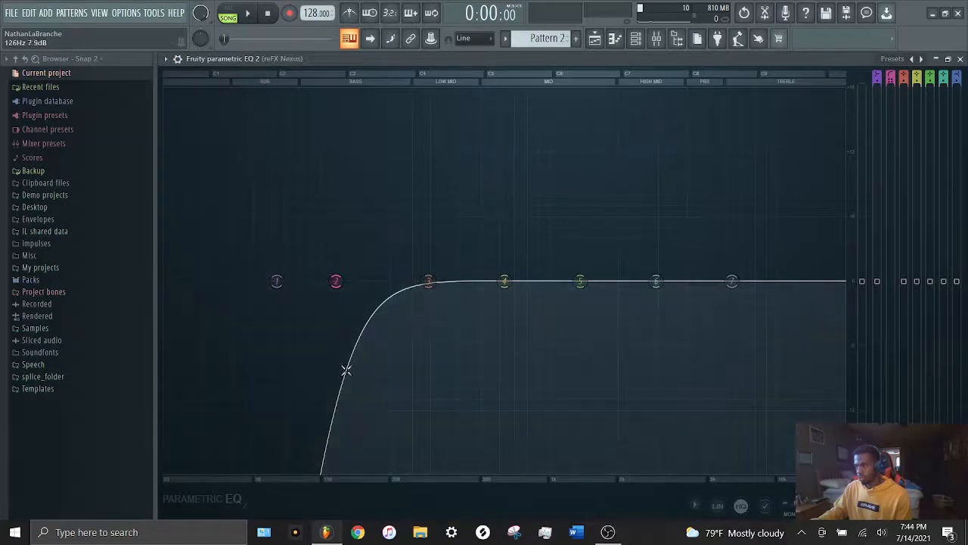
pyautogui.moveTo(335, 282)
pyautogui.mouseDown()
pyautogui.moveTo(164, 281)
pyautogui.moveTo(380, 281)
pyautogui.moveTo(164, 279)
pyautogui.moveTo(335, 281)
pyautogui.moveTo(327, 273)
pyautogui.mouseUp()
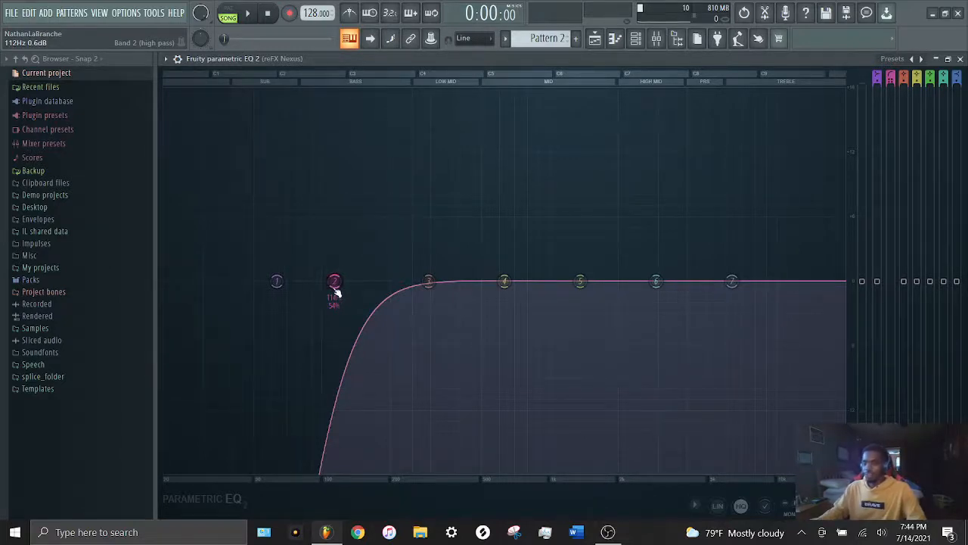
pyautogui.moveTo(335, 286)
pyautogui.mouseDown()
pyautogui.moveTo(165, 281)
pyautogui.moveTo(545, 282)
pyautogui.moveTo(309, 281)
pyautogui.moveTo(337, 281)
pyautogui.mouseUp()
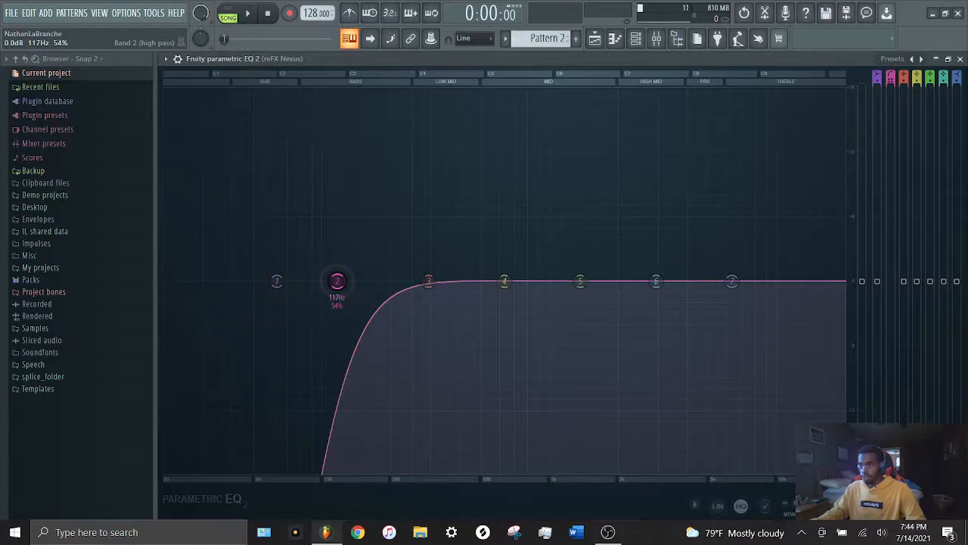
# Compare the reFX Nexus sound during playback by sweeping band 2's high pass down to the lowest frequencies and back to about 117 Hz.
pyautogui.press('space')
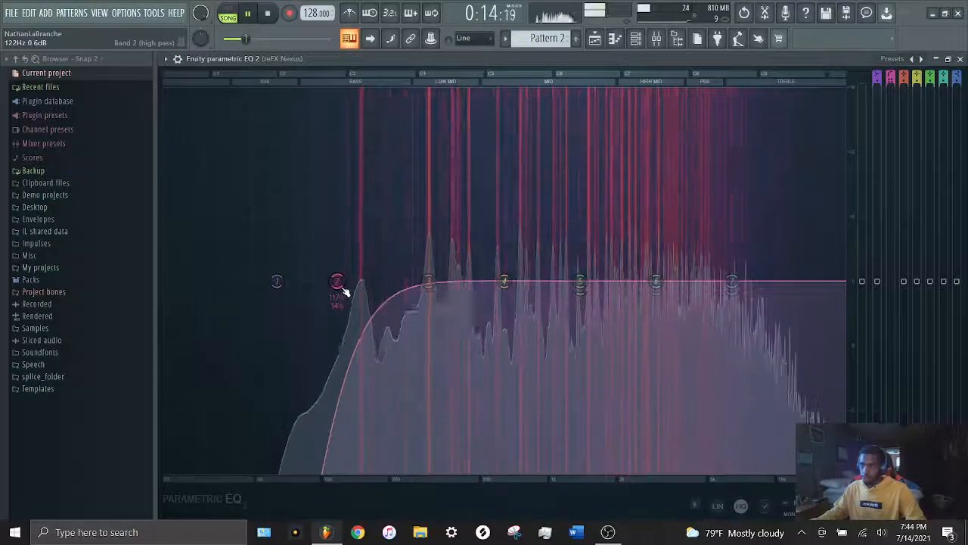
pyautogui.moveTo(339, 285); pyautogui.dragTo(169, 280)
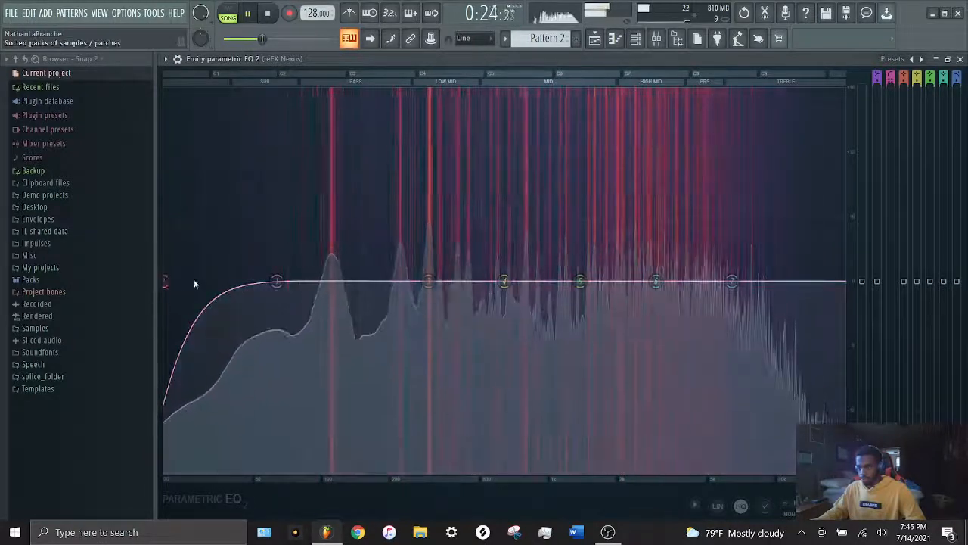
pyautogui.moveTo(167, 281); pyautogui.dragTo(335, 281)
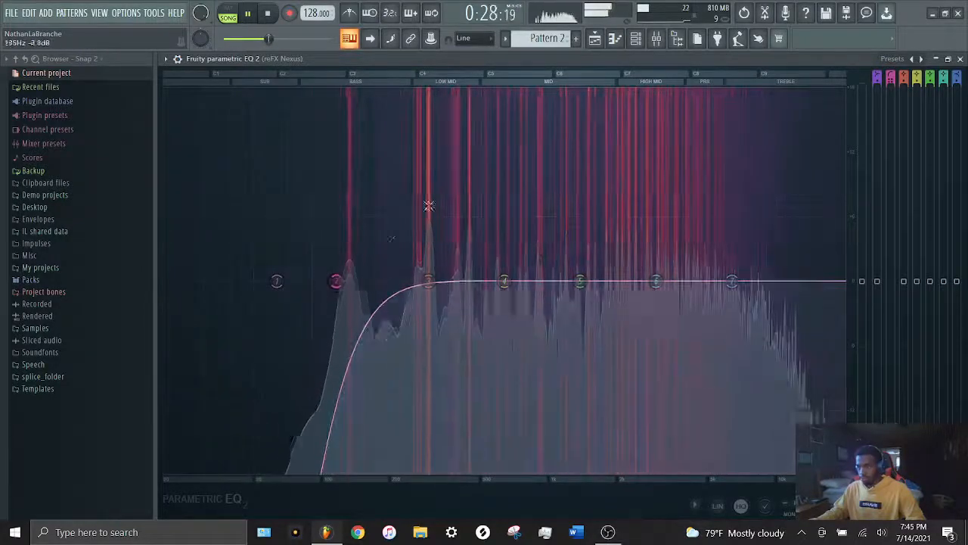
pyautogui.doubleClick(625, 62)
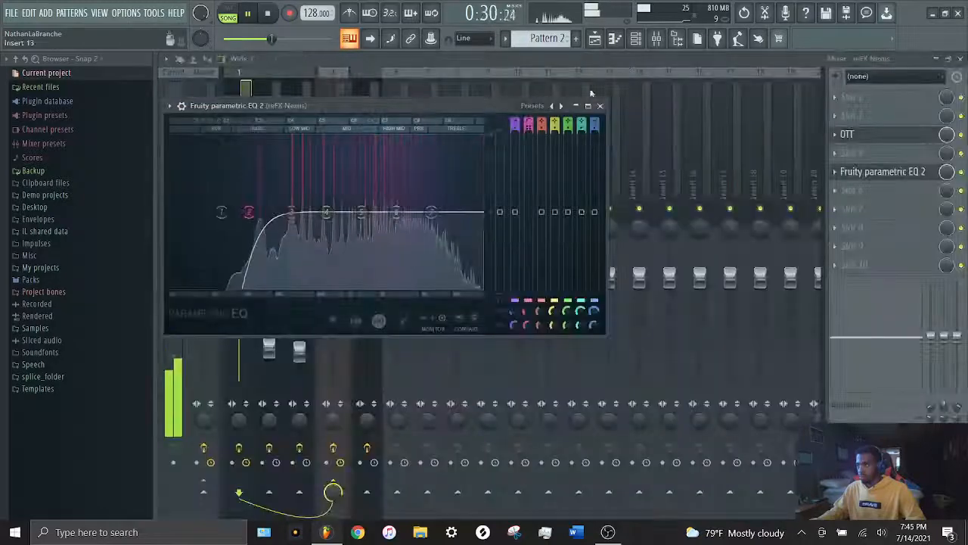
pyautogui.press('space')
pyautogui.press('Escape')
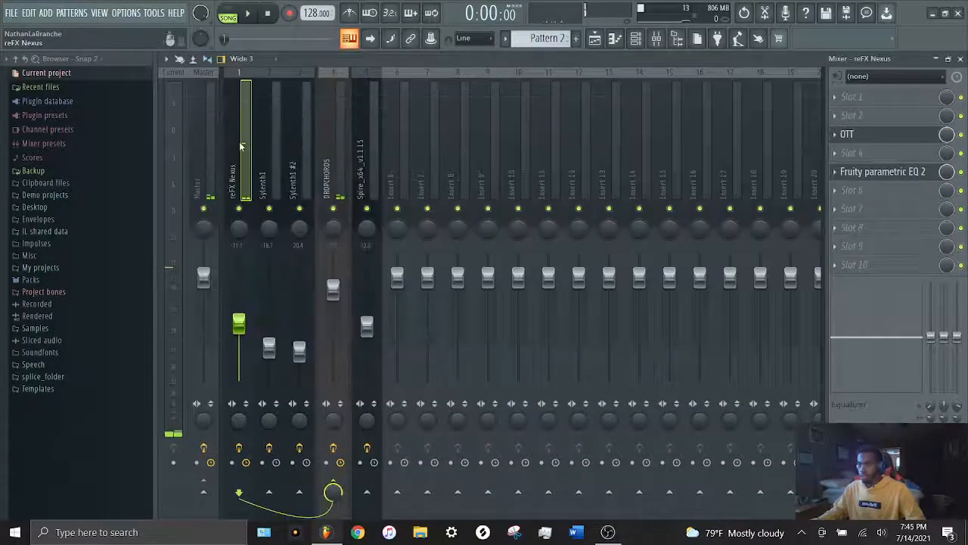
# Load Fruity Parametric EQ 2 into slot 3 of the Master track and view it at full size.
pyautogui.click(269, 162)
pyautogui.click(243, 167)
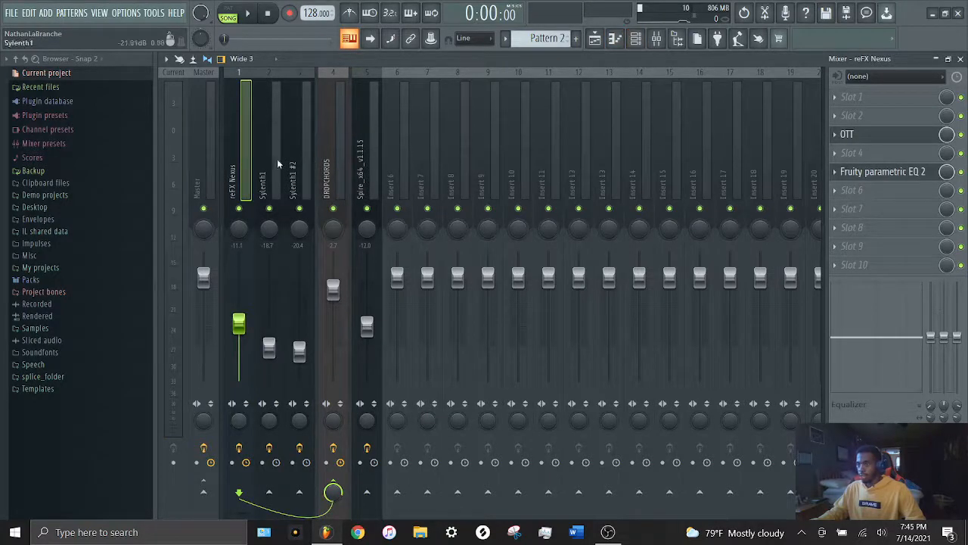
pyautogui.click(210, 157)
pyautogui.click(885, 134)
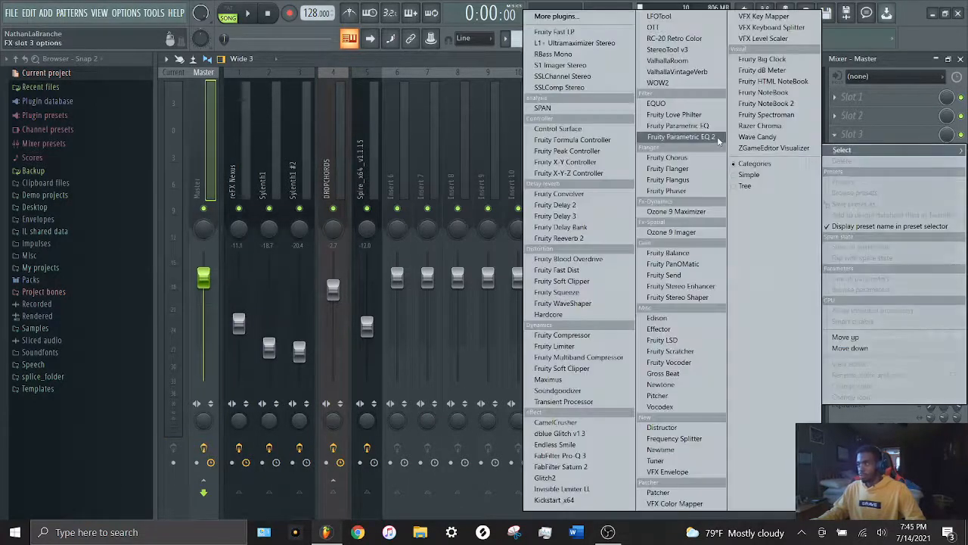
pyautogui.click(657, 138)
pyautogui.doubleClick(552, 169)
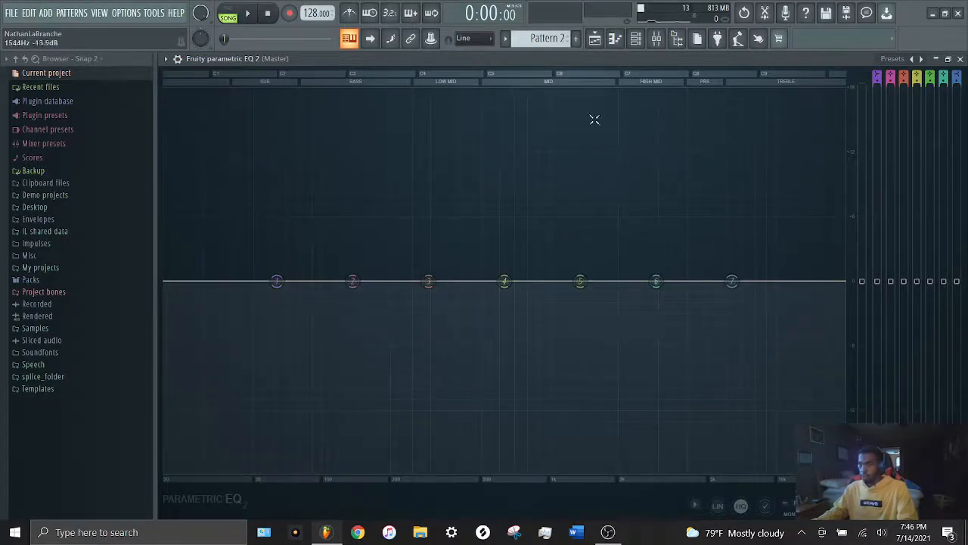
pyautogui.doubleClick(577, 58)
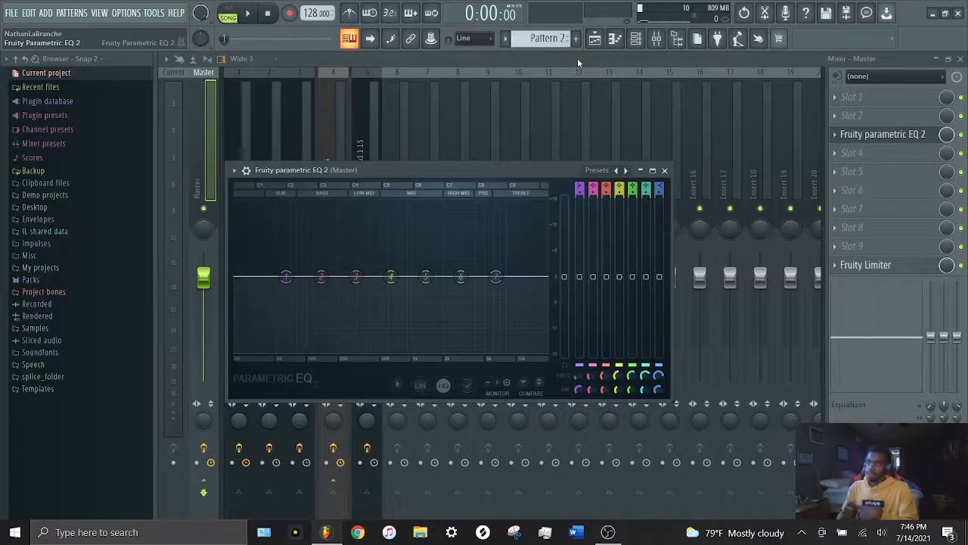
# Open the Fruity parametric EQ 2 on the Sylenth1 track and examine its high pass and mid cuts at full size.
pyautogui.click(244, 138)
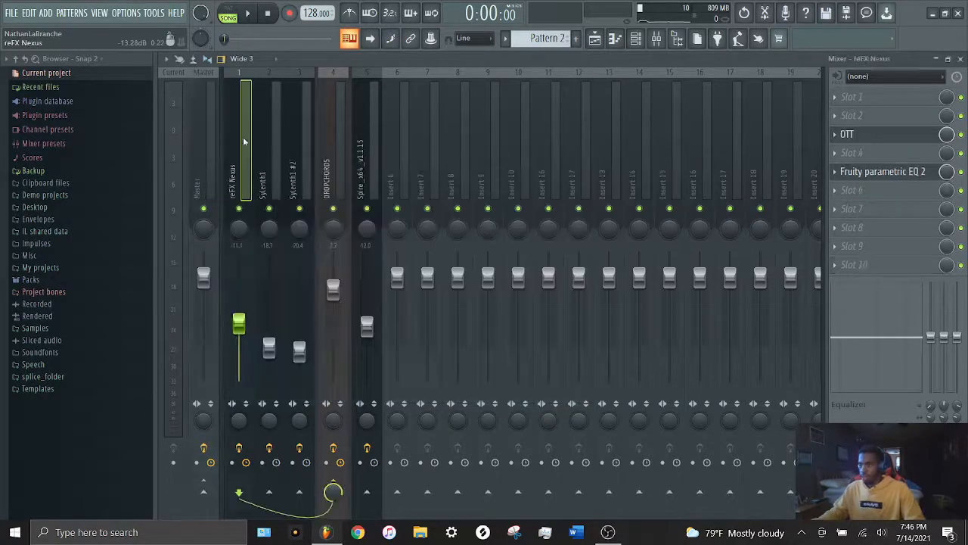
pyautogui.click(275, 142)
pyautogui.click(911, 154)
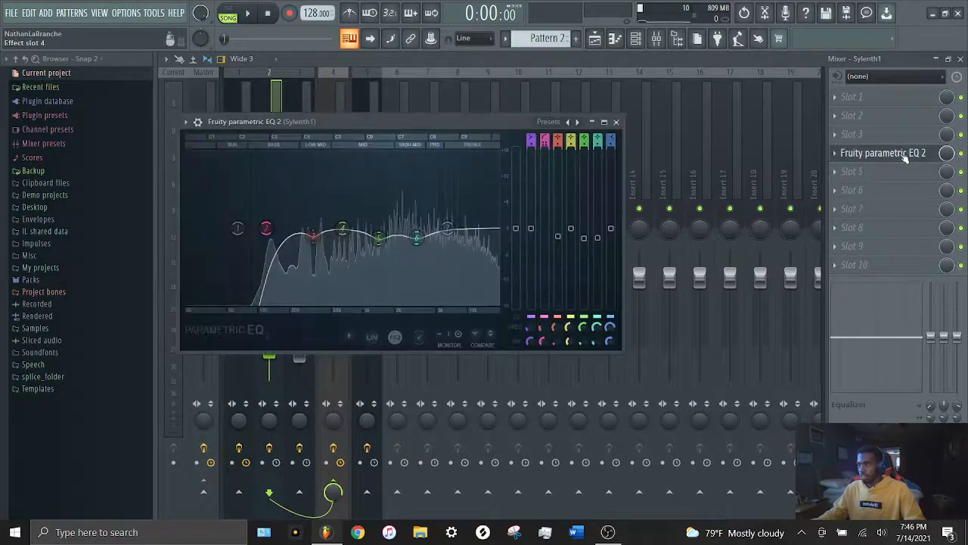
pyautogui.moveTo(343, 121); pyautogui.dragTo(511, 132)
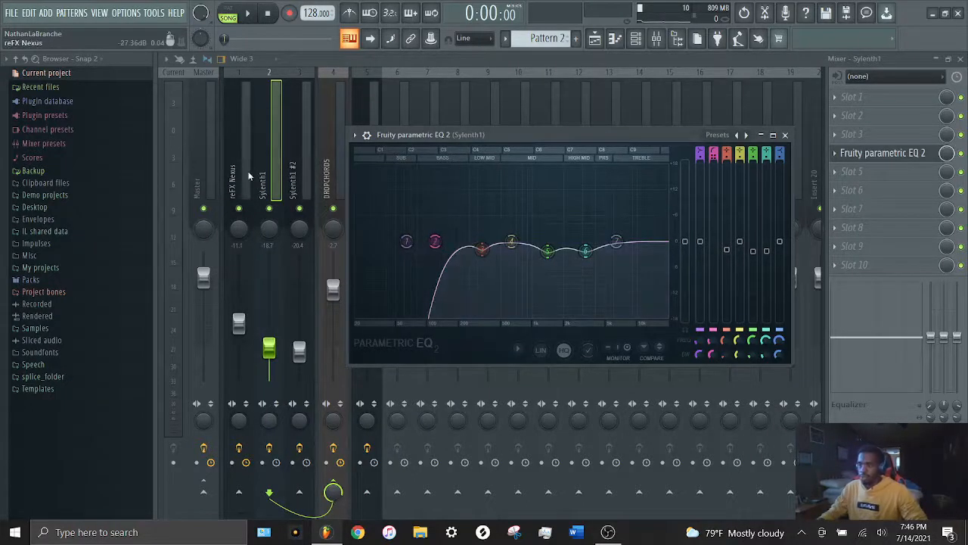
pyautogui.doubleClick(509, 137)
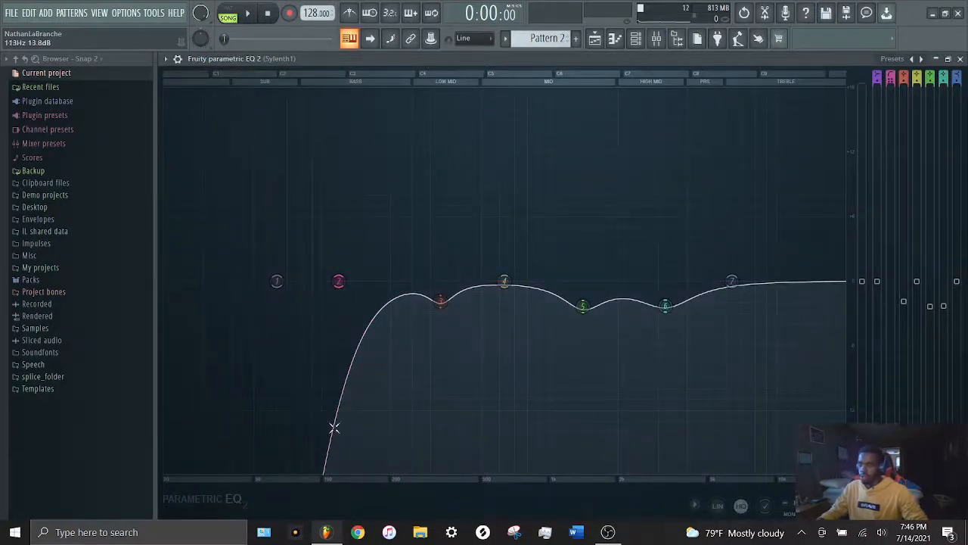
pyautogui.doubleClick(478, 61)
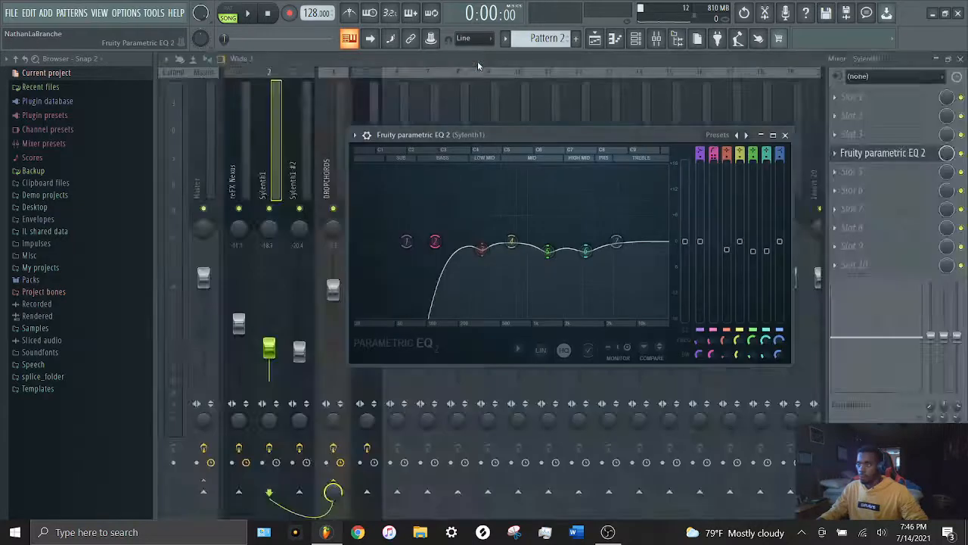
# Solo the Sylenth1 channel in the channel rack.
pyautogui.click(635, 39)
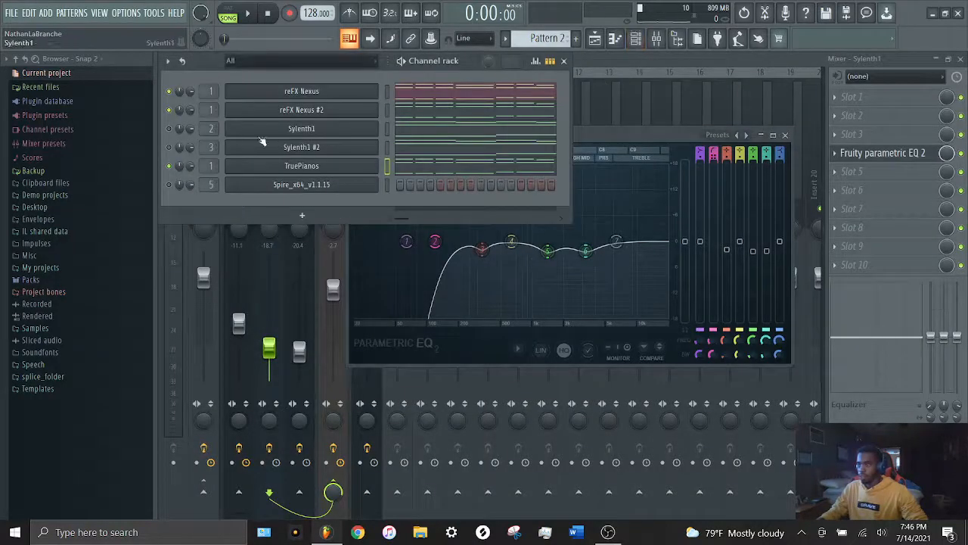
pyautogui.rightClick(168, 129)
pyautogui.click(175, 137)
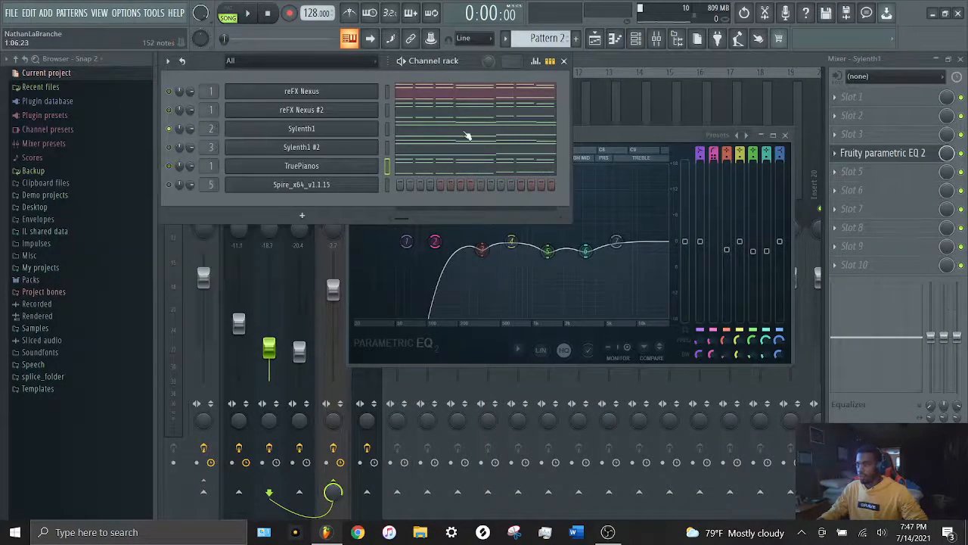
# Raise the band 2 high pass frequency slightly in the maximized Sylenth1 equalizer while the song plays.
pyautogui.click(606, 134)
pyautogui.doubleClick(555, 134)
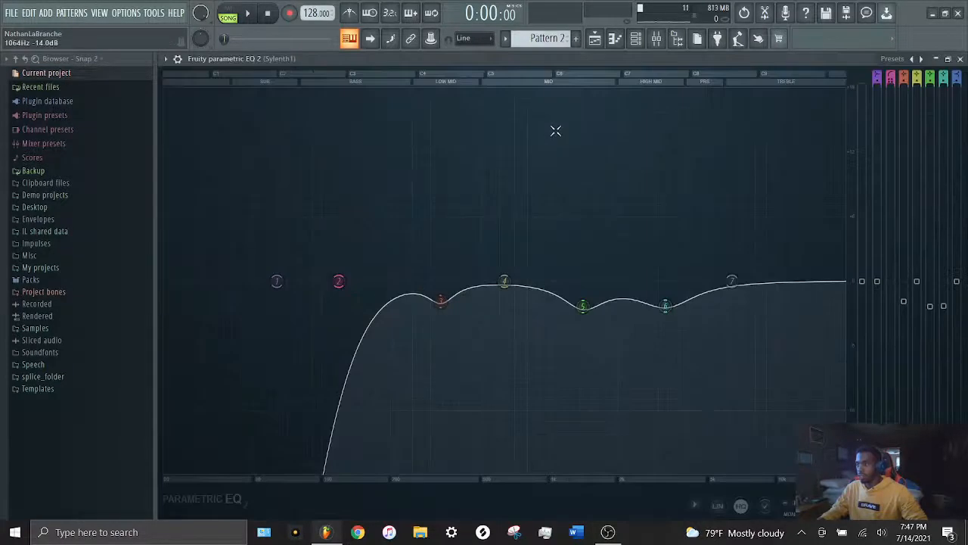
pyautogui.press('space')
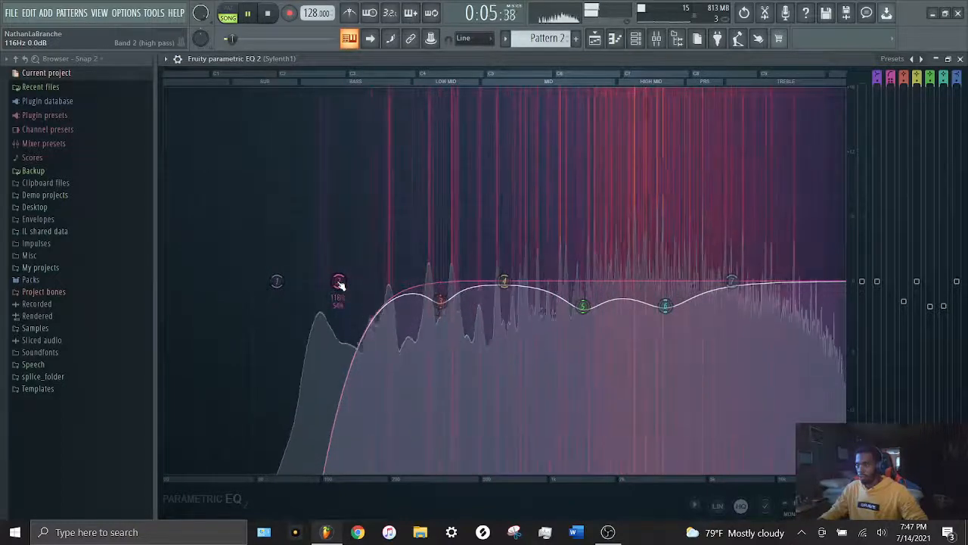
pyautogui.moveTo(338, 282)
pyautogui.mouseDown()
pyautogui.moveTo(177, 282)
pyautogui.moveTo(354, 281)
pyautogui.mouseUp()
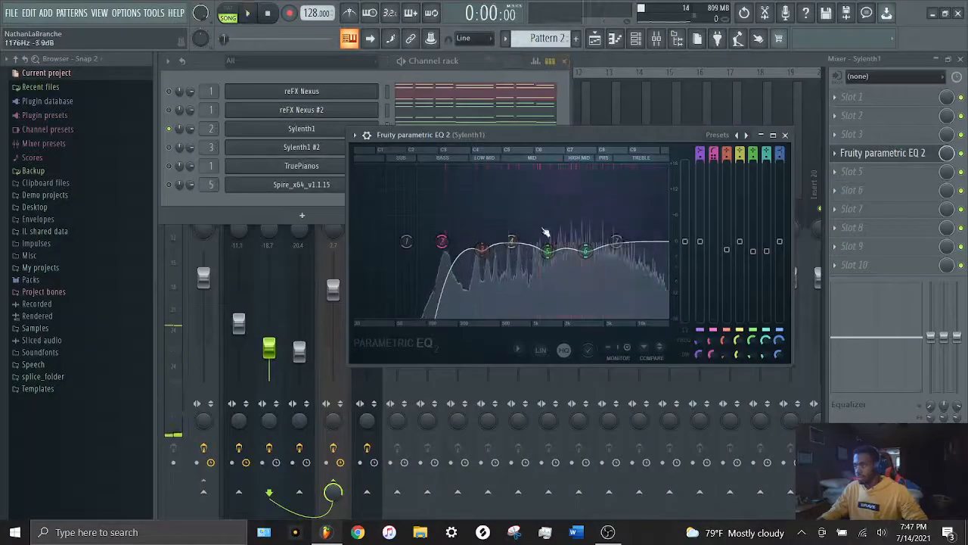
pyautogui.press('space')
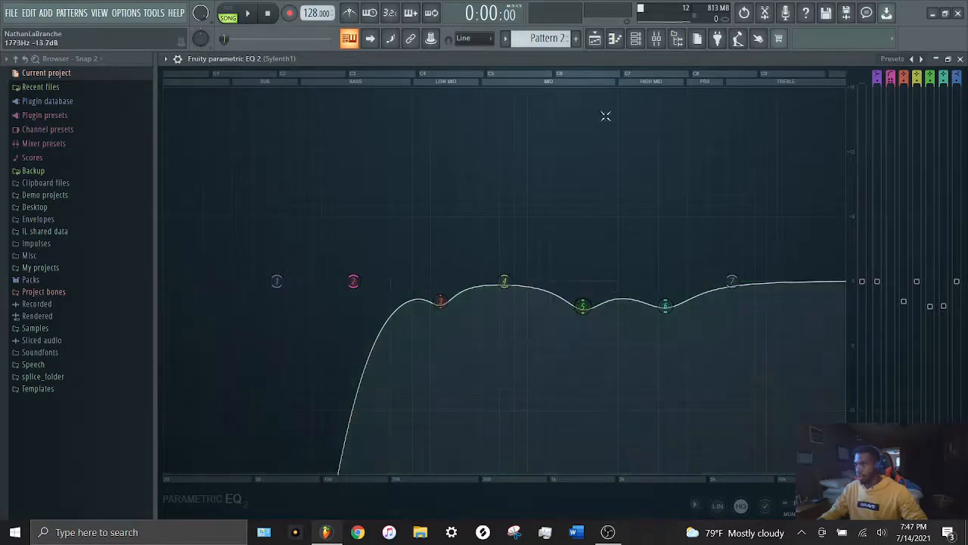
# Examine the band 5 peaking cut in the Sylenth1 equalizer and check the effects on the DROPCHORDS track.
pyautogui.doubleClick(602, 61)
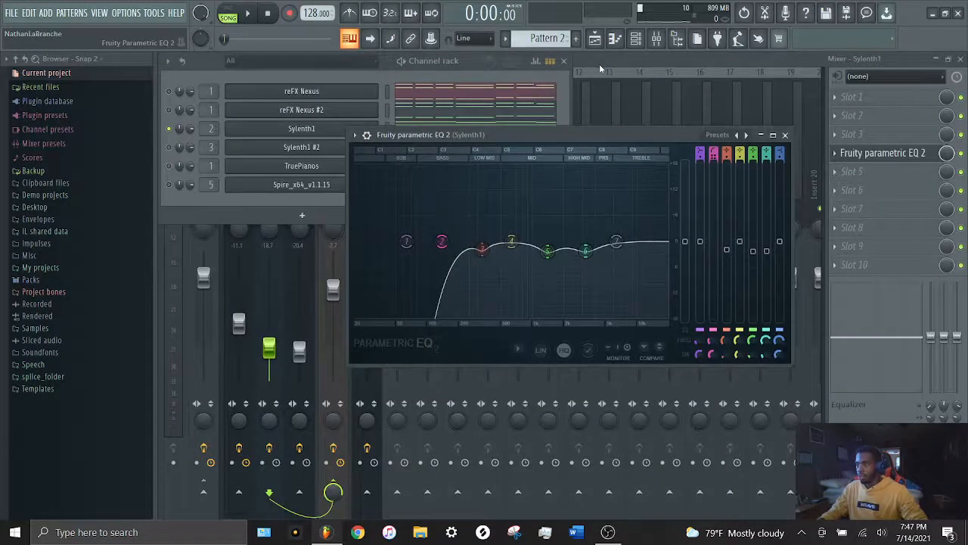
pyautogui.doubleClick(558, 131)
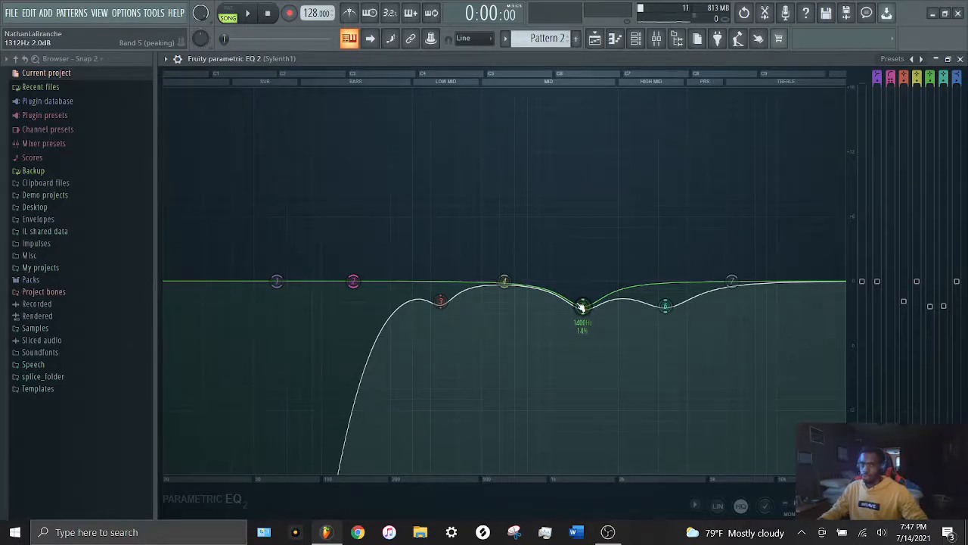
pyautogui.doubleClick(722, 57)
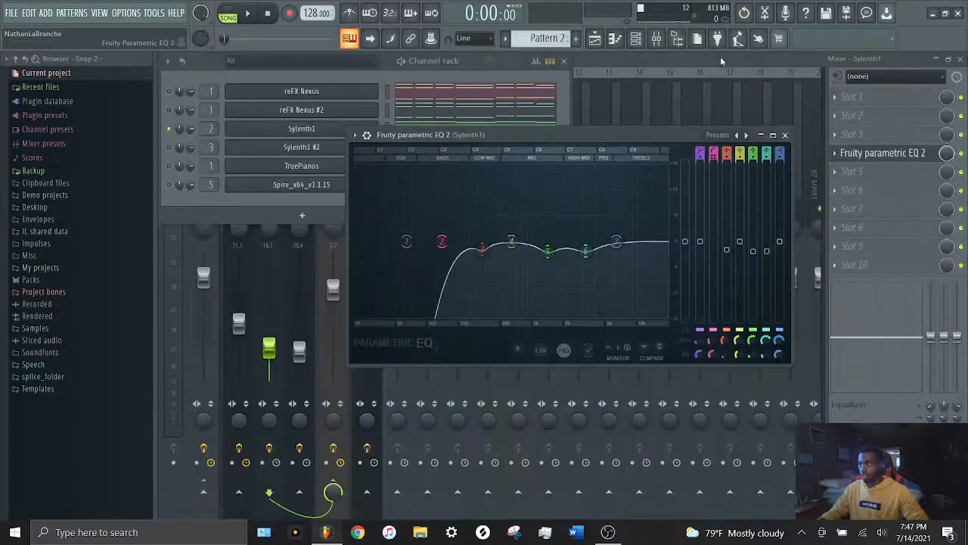
pyautogui.click(599, 108)
pyautogui.click(340, 156)
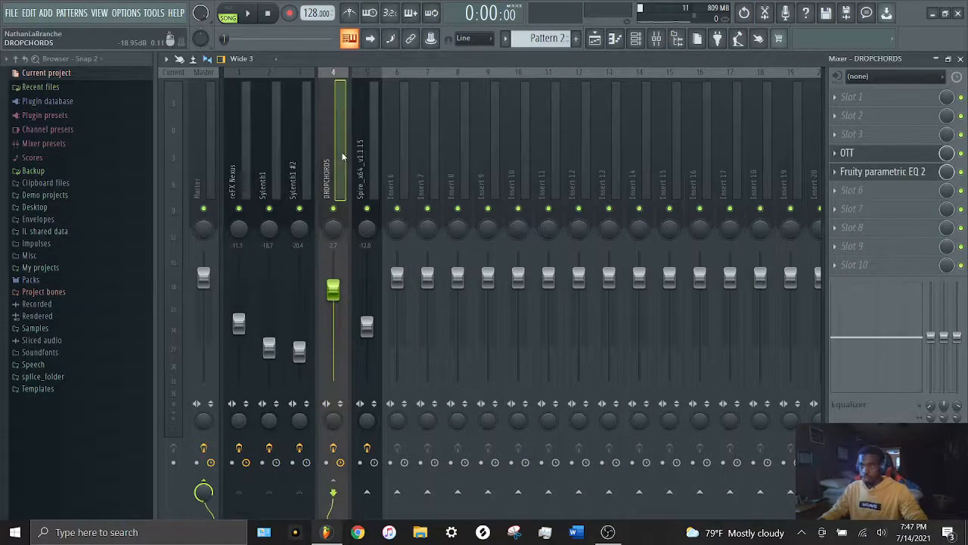
# Load FabFilter Pro-Q 3 into slot 6 of the Sylenth1 track and reposition its window higher over the mixer.
pyautogui.click(267, 139)
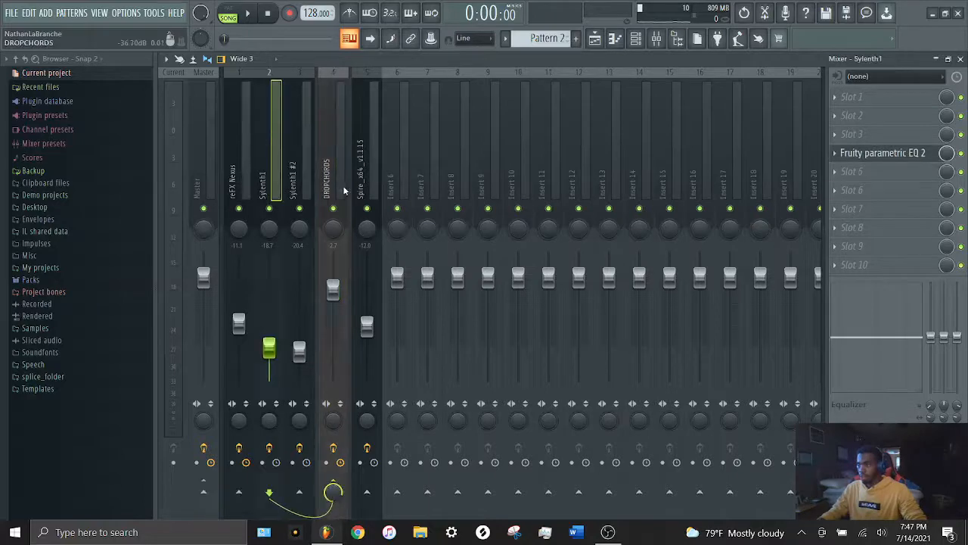
pyautogui.click(847, 207)
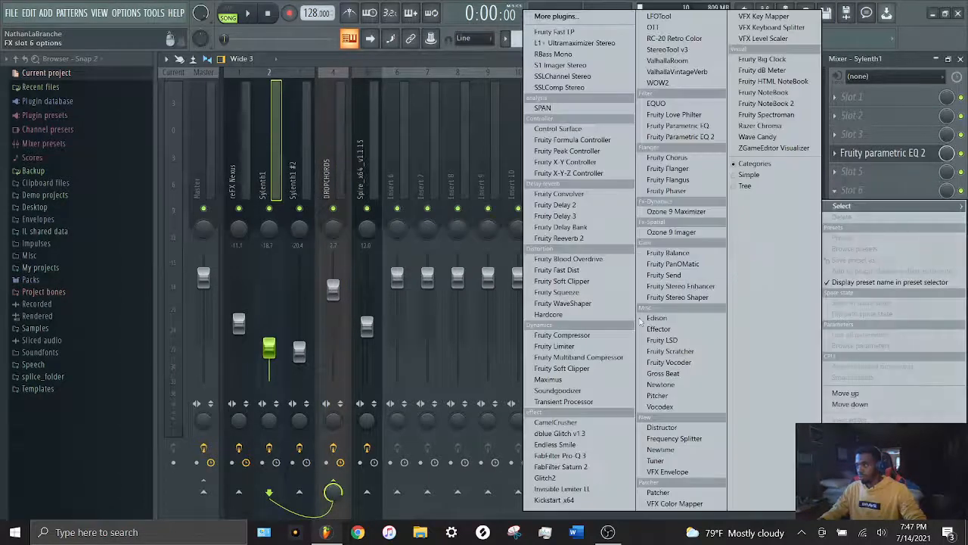
pyautogui.click(579, 456)
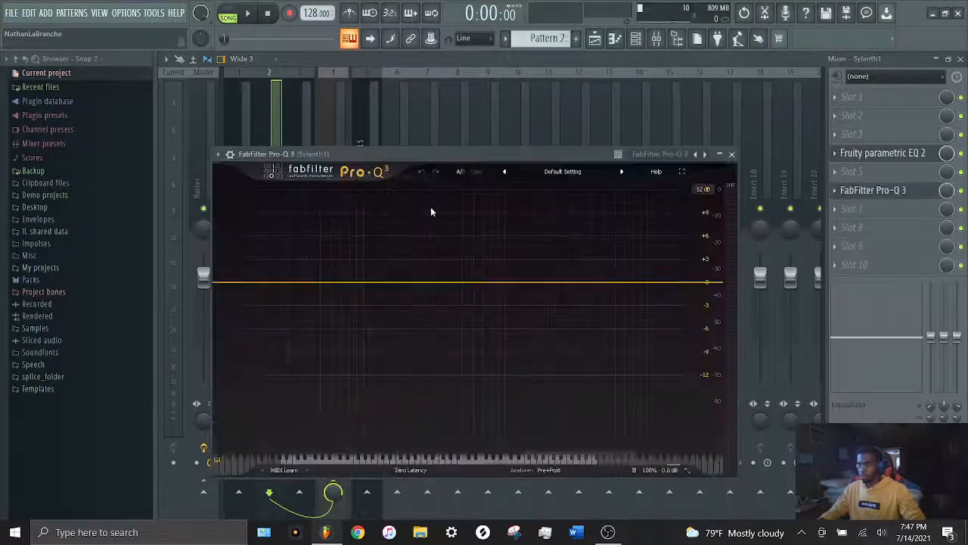
pyautogui.moveTo(354, 158); pyautogui.dragTo(361, 106)
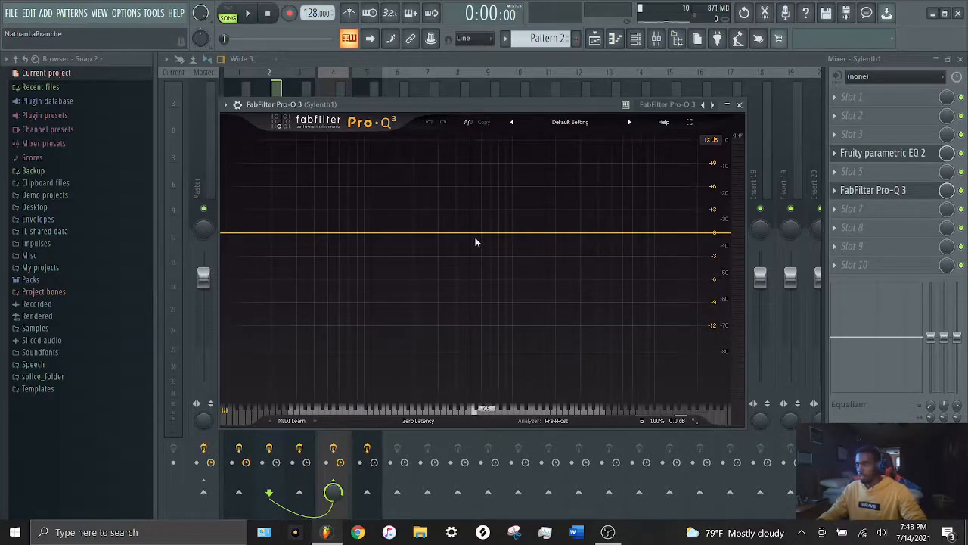
# Disable Fruity parametric EQ 2 in slot 4 of the Sylenth1 track and reopen FabFilter Pro-Q 3 centred over the mixer.
pyautogui.click(283, 87)
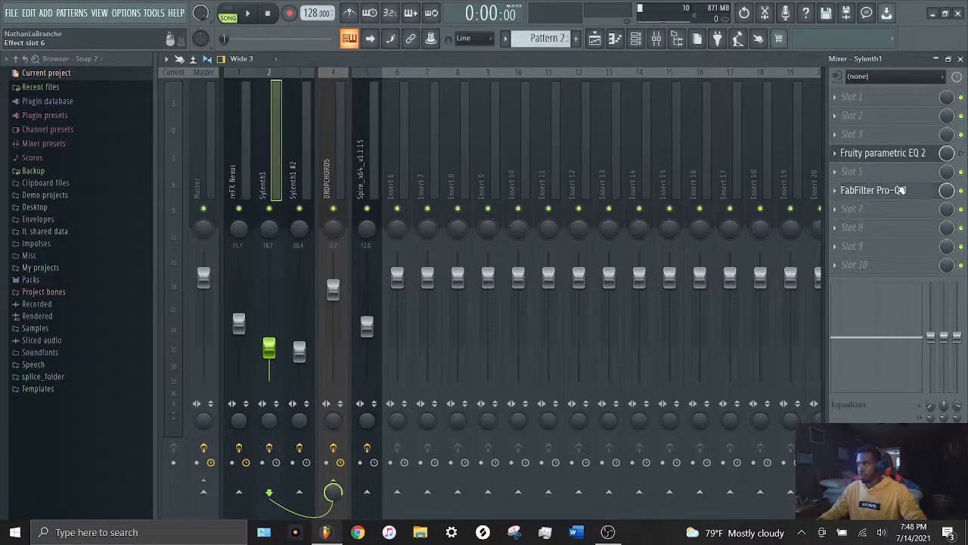
pyautogui.click(897, 192)
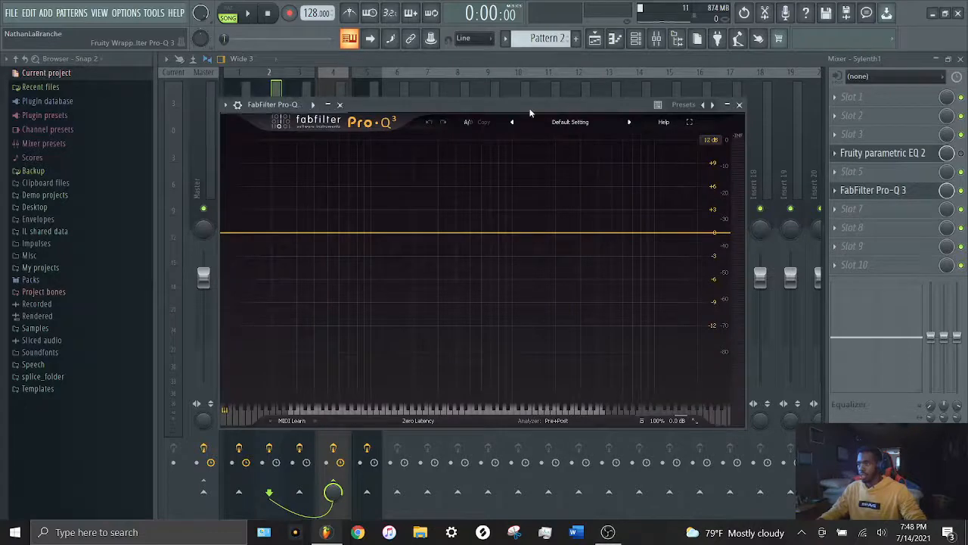
pyautogui.click(327, 104)
pyautogui.click(327, 105)
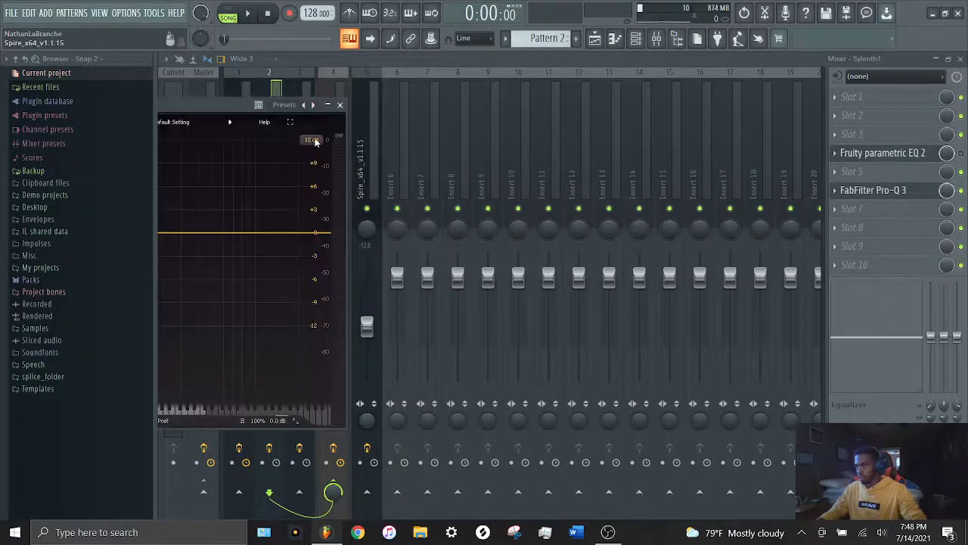
pyautogui.moveTo(223, 109); pyautogui.dragTo(636, 98)
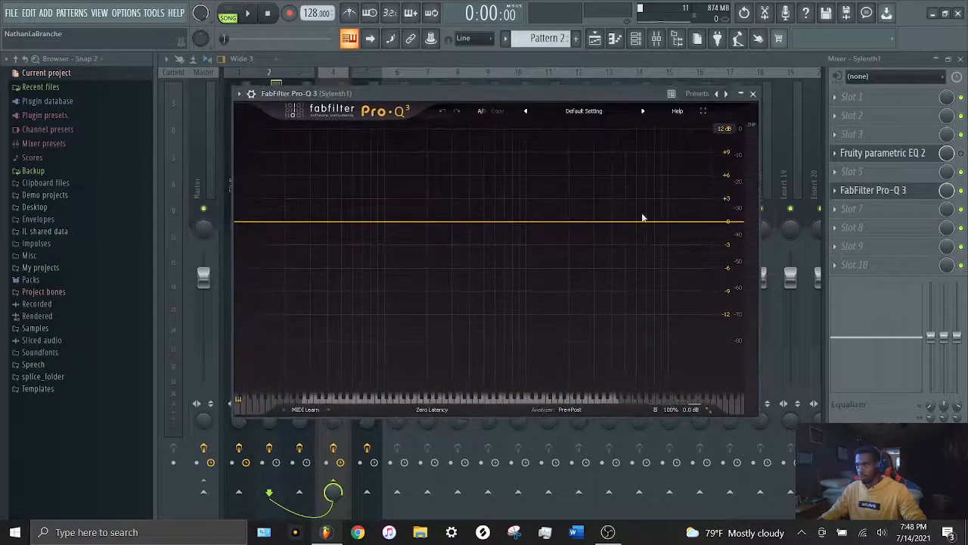
# Add a Low Cut band in Pro-Q 3 during playback and move it up to the bass peak with a 24 dB/oct slope.
pyautogui.doubleClick(254, 223)
pyautogui.press('space')
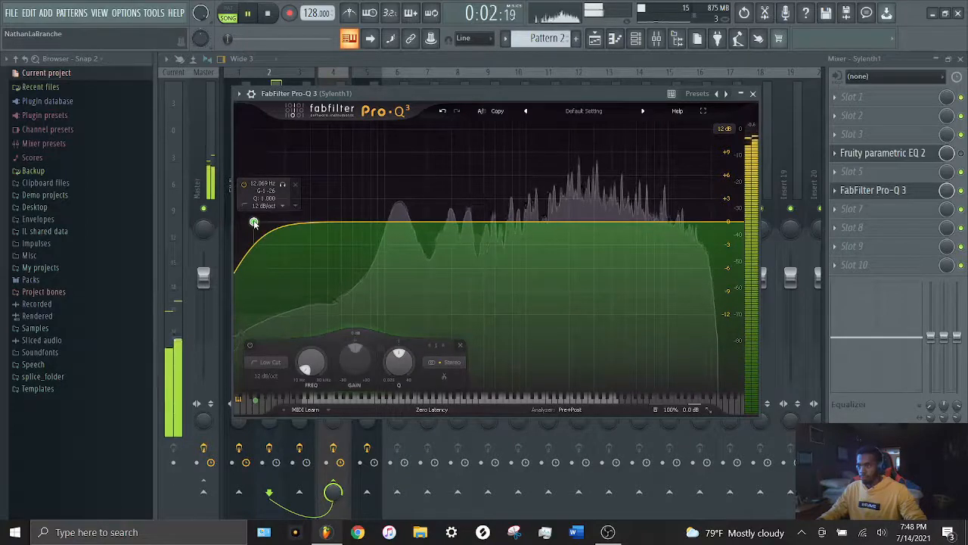
pyautogui.keyDown('alt'); pyautogui.keyDown('shift'); pyautogui.click(254, 223); pyautogui.keyUp('shift'); pyautogui.keyUp('alt')
pyautogui.moveTo(254, 223); pyautogui.dragTo(408, 225)
pyautogui.keyDown('alt'); pyautogui.keyDown('shift'); pyautogui.click(394, 227); pyautogui.keyUp('shift'); pyautogui.keyUp('alt')
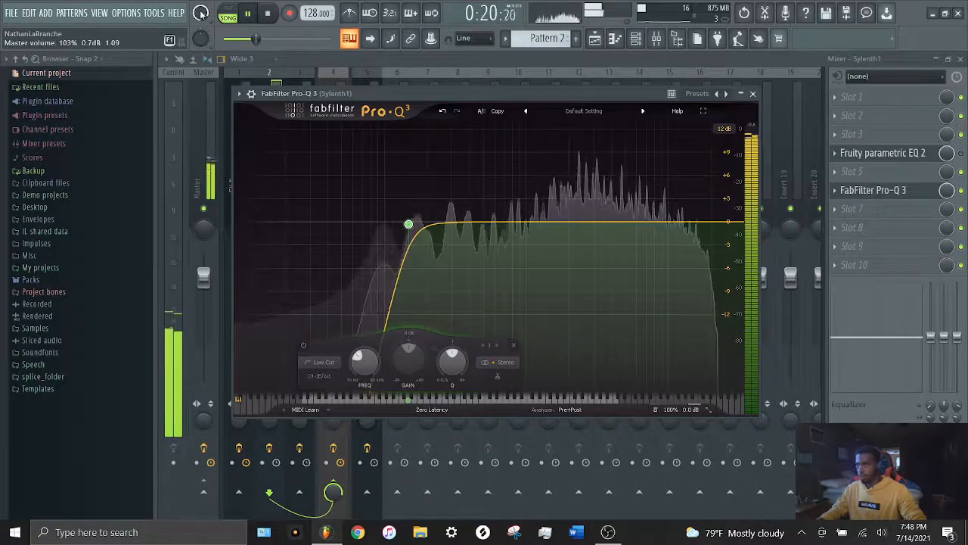
pyautogui.click(572, 223)
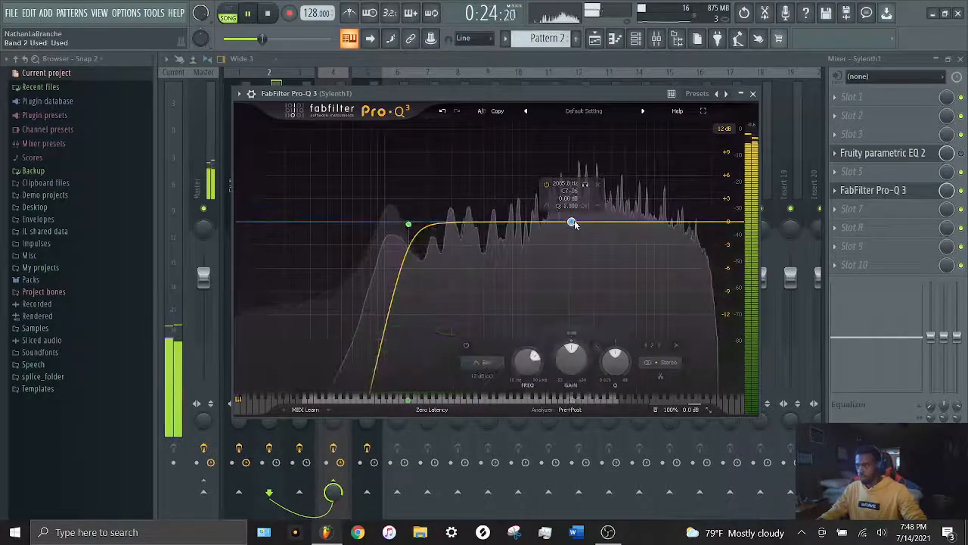
pyautogui.moveTo(573, 223); pyautogui.dragTo(569, 202)
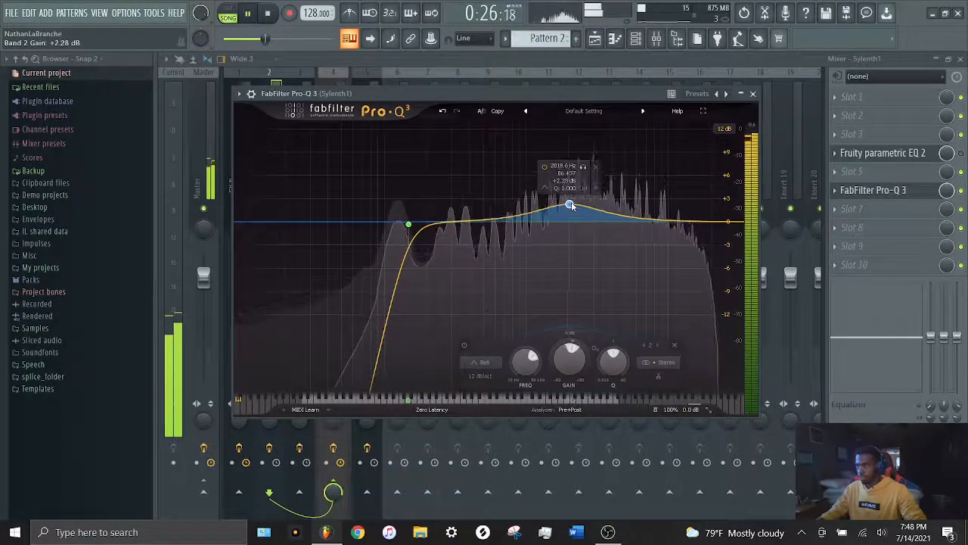
pyautogui.press('space')
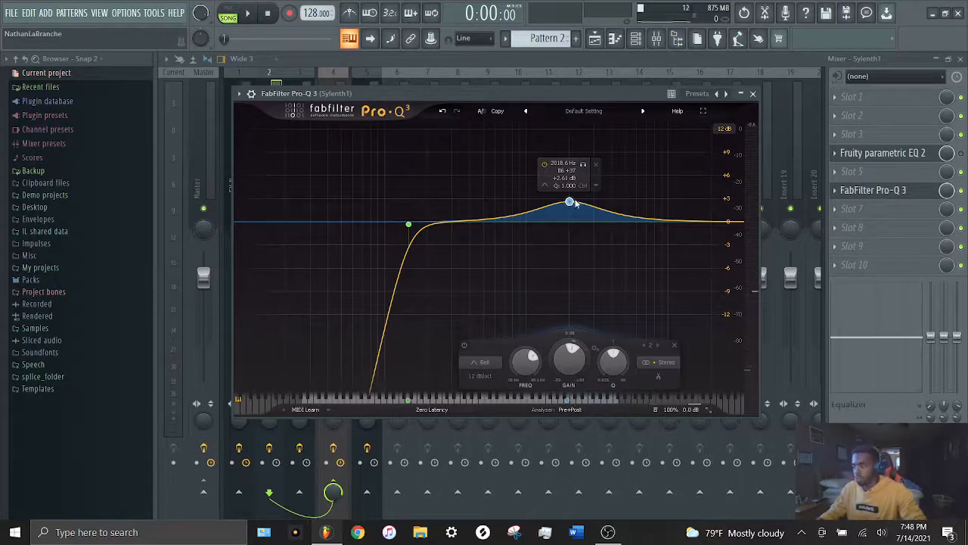
pyautogui.click(596, 164)
# Add a bell band near 1970 Hz in Pro-Q 3, boost it about 5.6 dB and narrow its Q to 8.540.
pyautogui.click(570, 222)
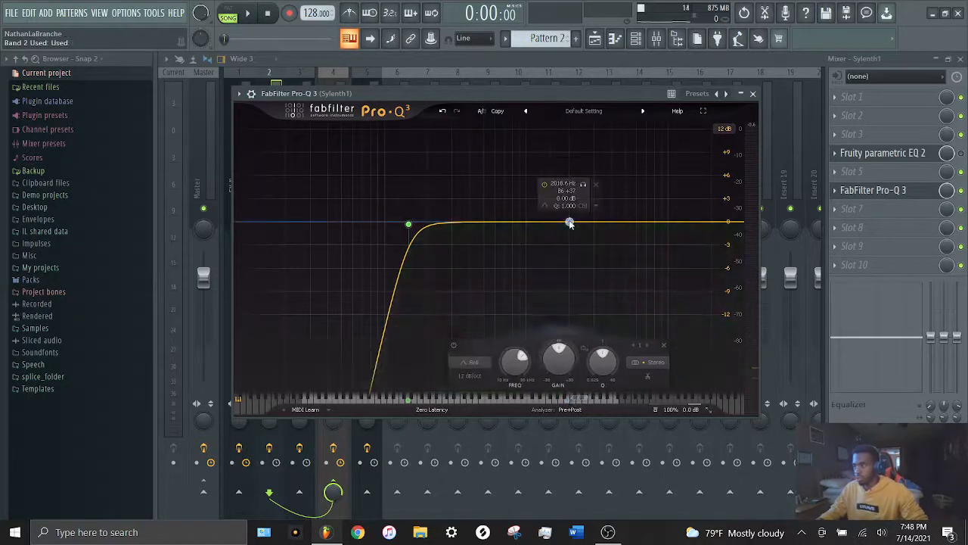
pyautogui.moveTo(570, 223); pyautogui.dragTo(568, 181)
pyautogui.scroll(5, 568, 181)
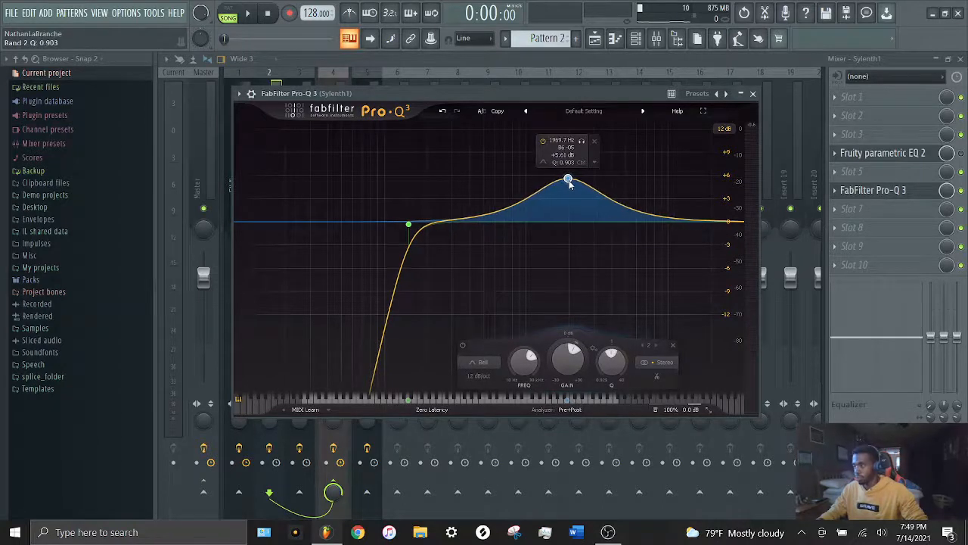
pyautogui.scroll(2, 569, 182)
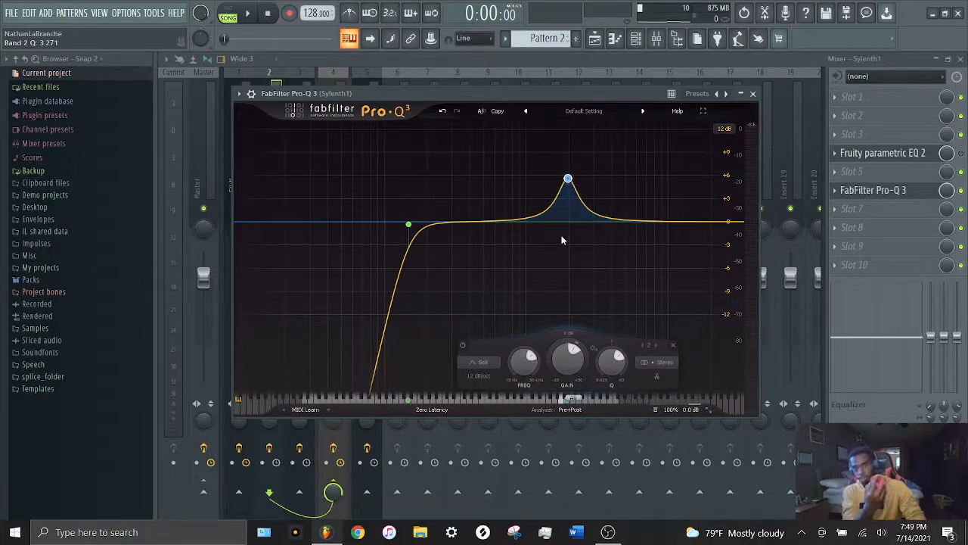
pyautogui.moveTo(571, 180)
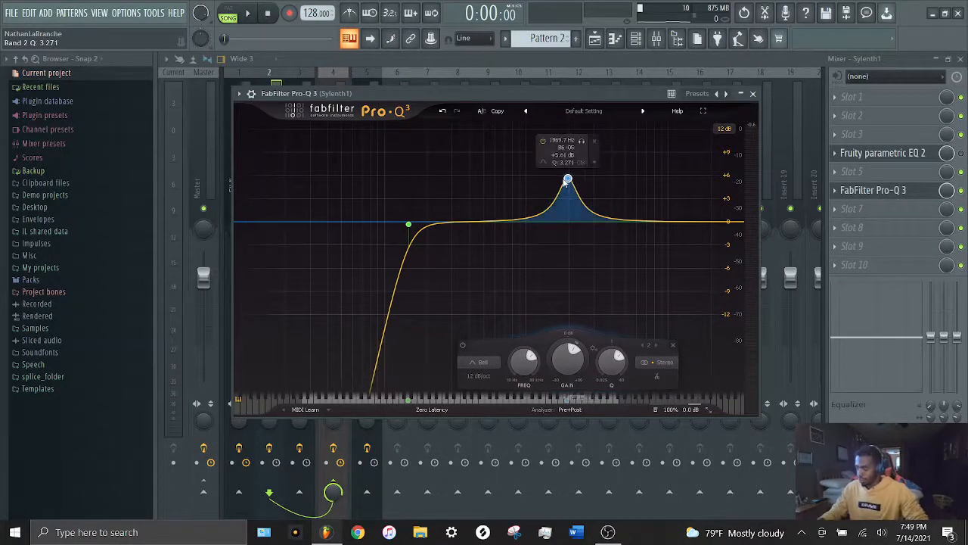
pyautogui.scroll(5, 567, 180)
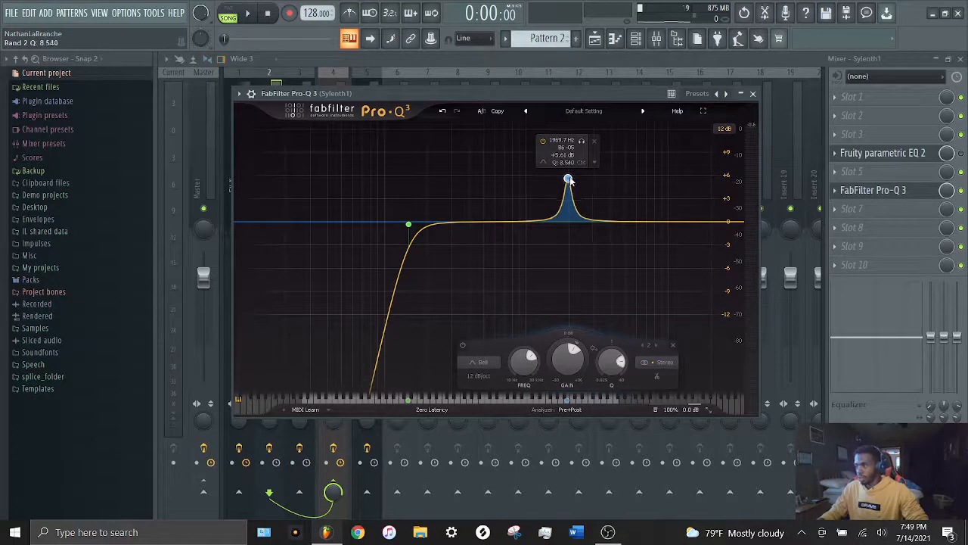
# Sweep the soloed bell band during playback, settling it at about 2319.7 Hz with a Q of 16.91.
pyautogui.moveTo(568, 179)
pyautogui.mouseDown()
pyautogui.moveTo(587, 167)
pyautogui.moveTo(492, 174)
pyautogui.moveTo(599, 176)
pyautogui.moveTo(580, 178)
pyautogui.mouseUp()
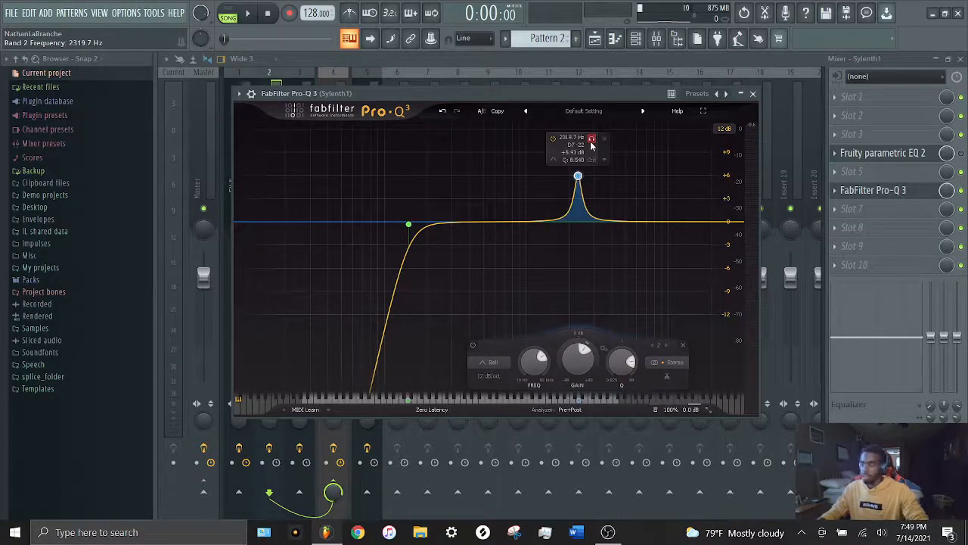
pyautogui.moveTo(593, 146); pyautogui.dragTo(568, 141)
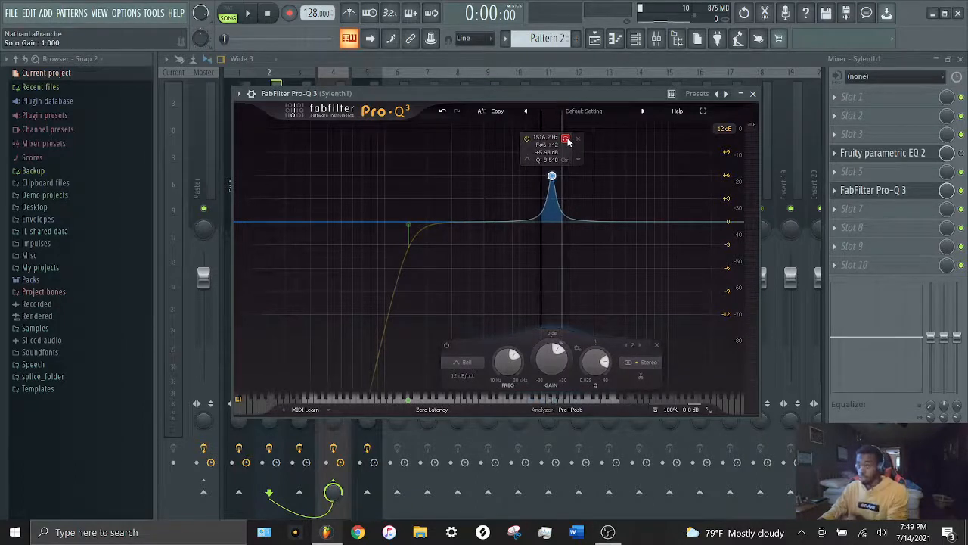
pyautogui.press('space')
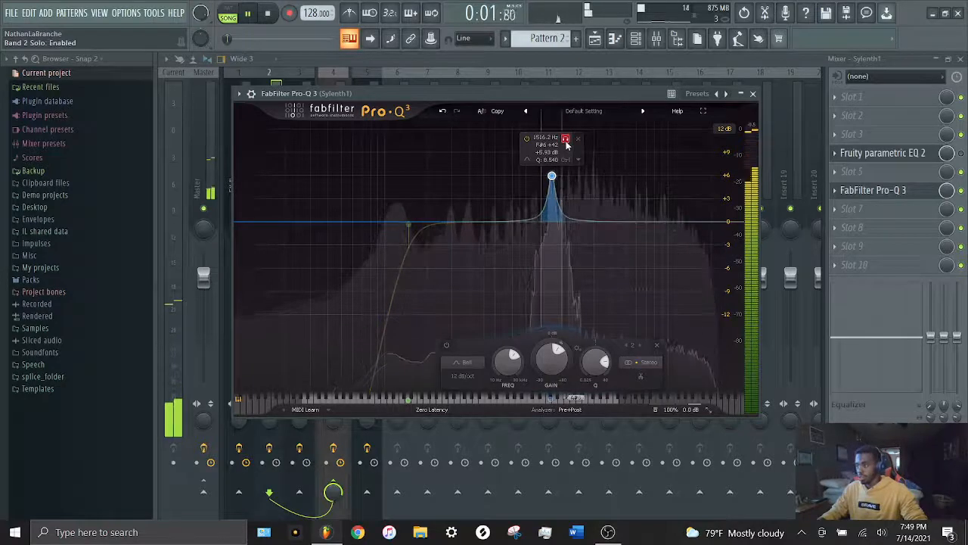
pyautogui.moveTo(566, 145); pyautogui.dragTo(592, 149)
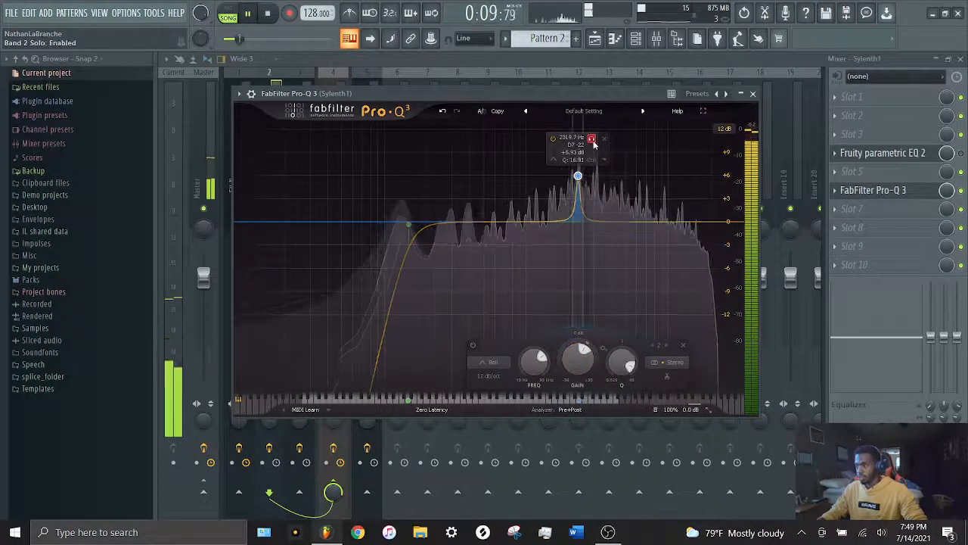
pyautogui.moveTo(594, 145); pyautogui.dragTo(595, 145)
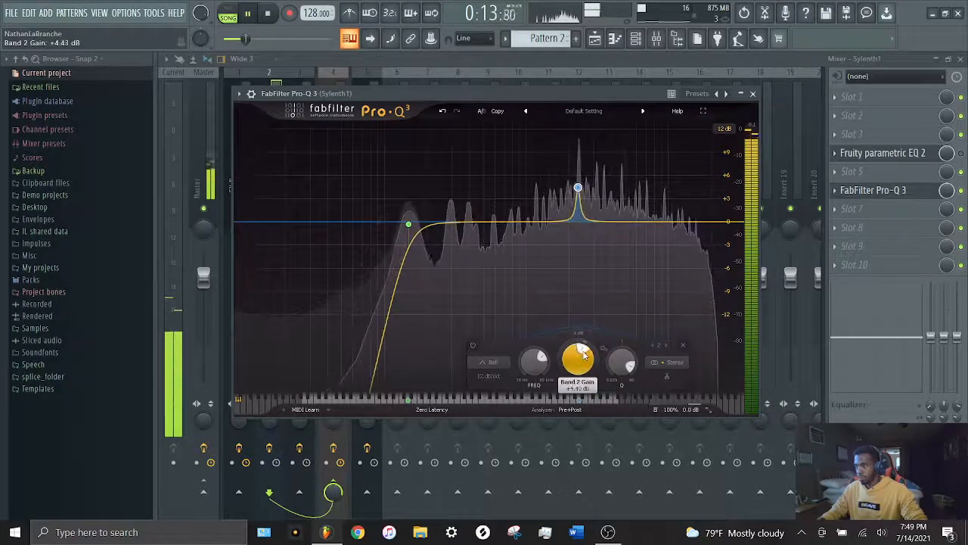
# Turn the 2319.7 Hz band into a narrow cut with a gain of about -4.87 dB.
pyautogui.scroll(-4, 580, 357)
pyautogui.scroll(2, 577, 353)
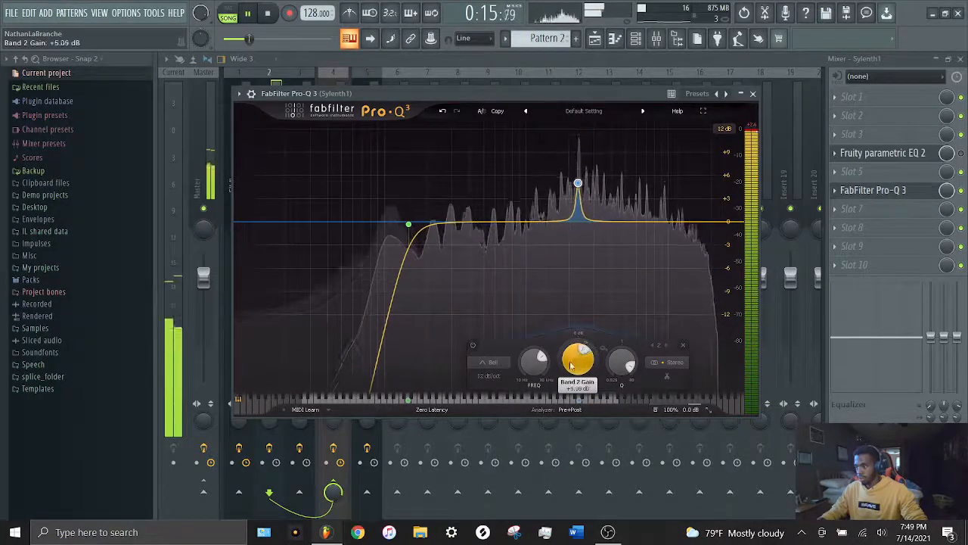
pyautogui.scroll(-5, 575, 366)
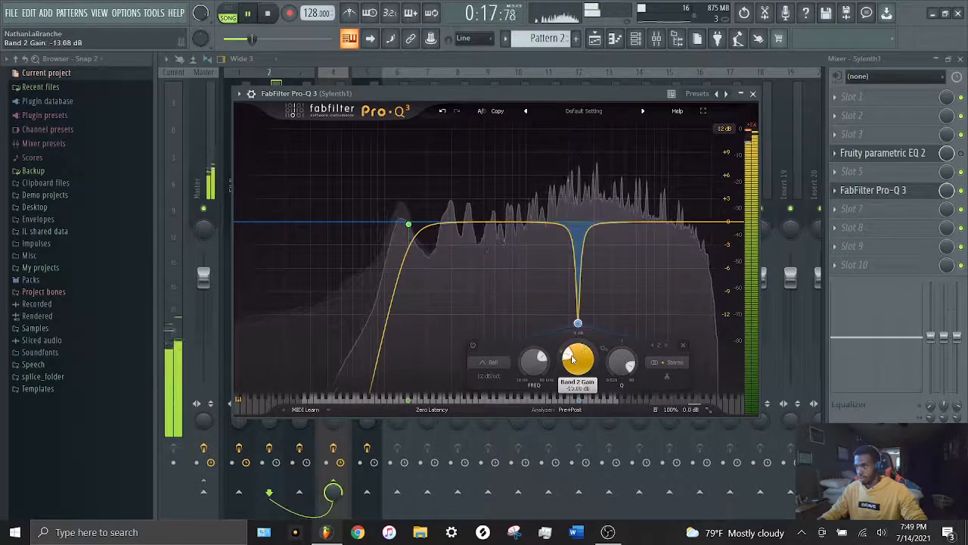
pyautogui.scroll(2, 575, 355)
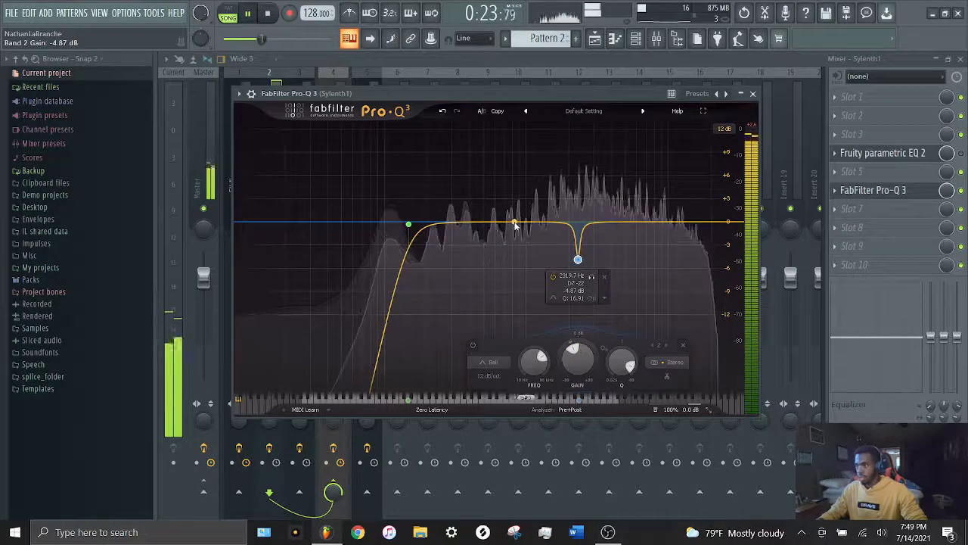
# Add a bell band with Q 40, sweep it in solo to about 2989 Hz and cut it to about -7.77 dB.
pyautogui.moveTo(628, 225); pyautogui.dragTo(624, 175)
pyautogui.scroll(10, 625, 178)
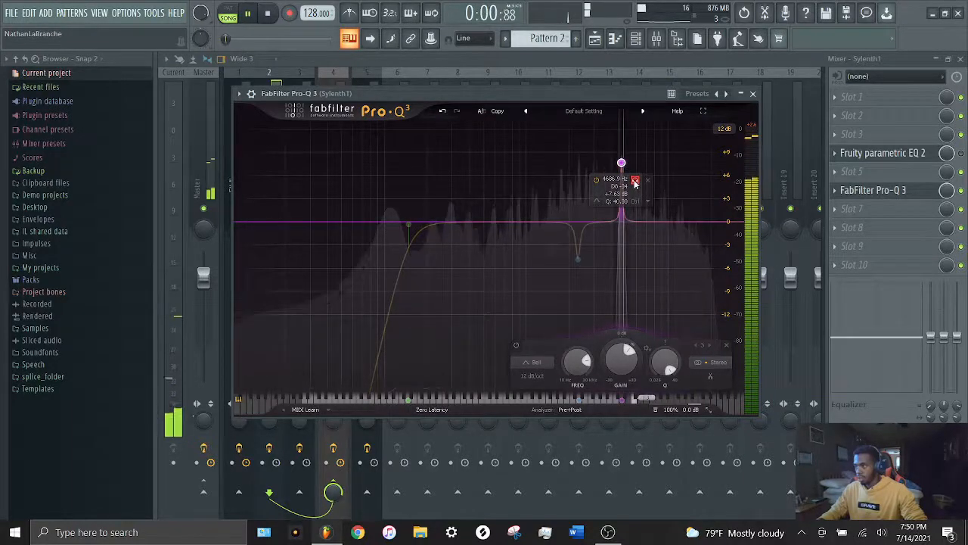
pyautogui.moveTo(635, 182); pyautogui.dragTo(610, 173)
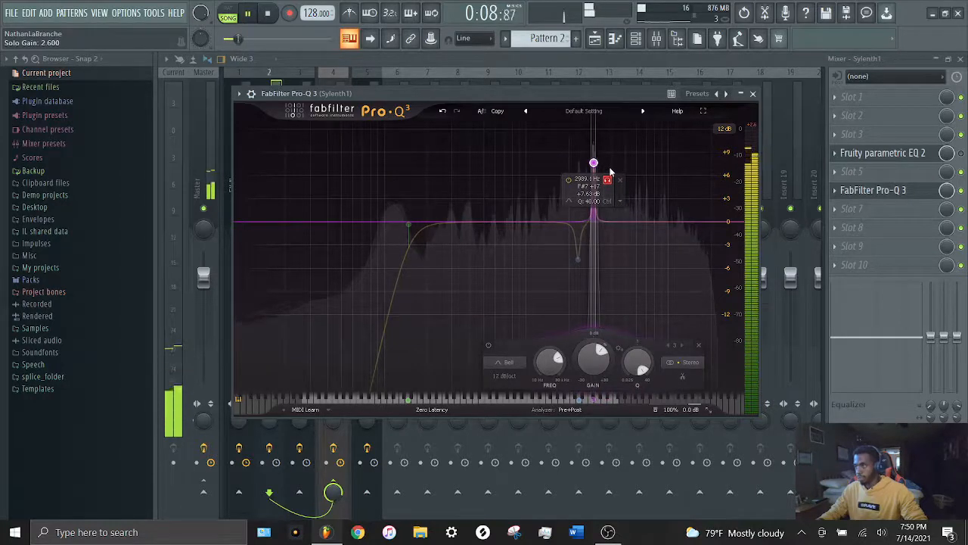
pyautogui.moveTo(594, 361); pyautogui.dragTo(592, 444)
# Add a very narrow fourth band above the 2989 Hz cut and lower its gain to about -5.3 dB.
pyautogui.click(618, 222)
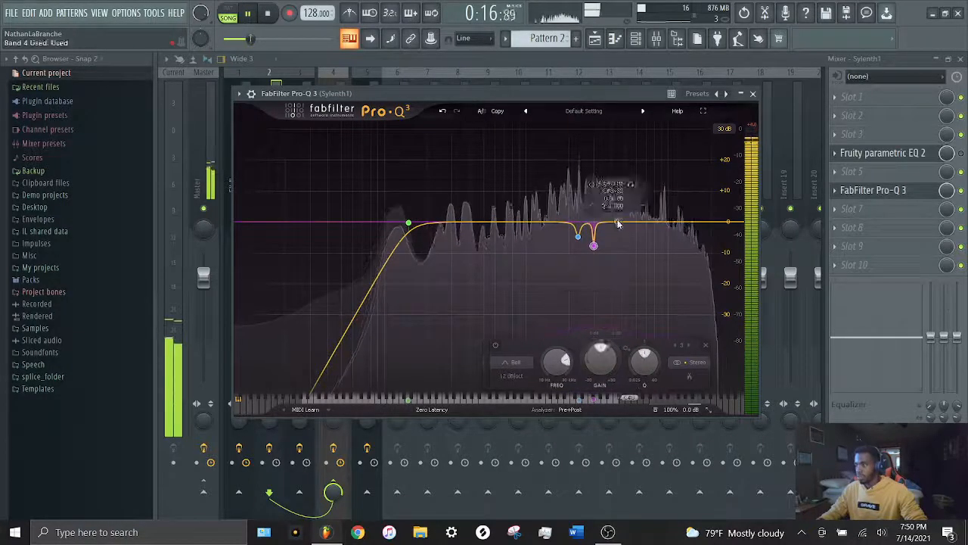
pyautogui.moveTo(617, 222); pyautogui.dragTo(636, 184)
pyautogui.scroll(10, 620, 166)
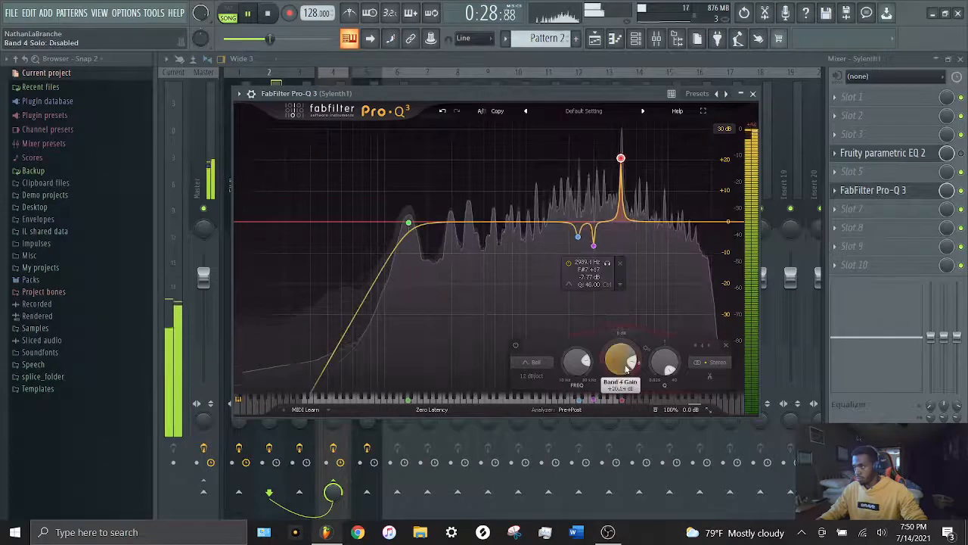
pyautogui.moveTo(621, 360); pyautogui.dragTo(614, 427)
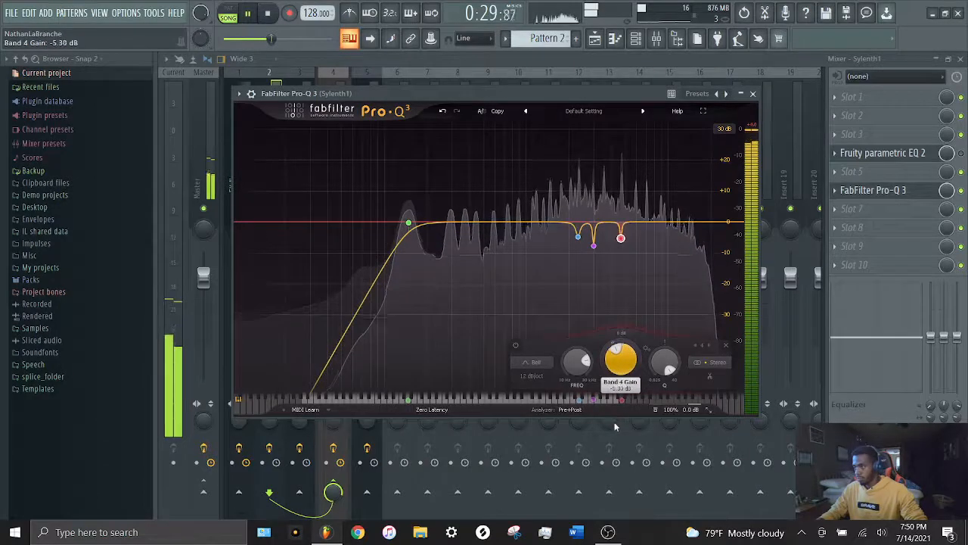
# Steepen the Low Cut band's slope to 30 dB/oct and stop playback.
pyautogui.click(408, 224)
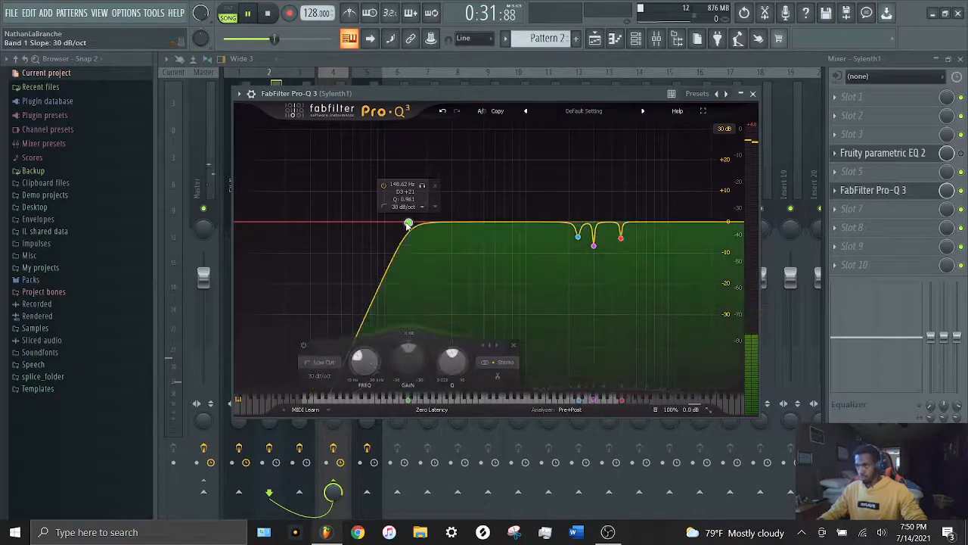
pyautogui.click(284, 81)
pyautogui.press('space')
# Return to the mixer and raise the Sylenth1 track's volume to -14.8 dB.
pyautogui.click(633, 43)
pyautogui.click(633, 102)
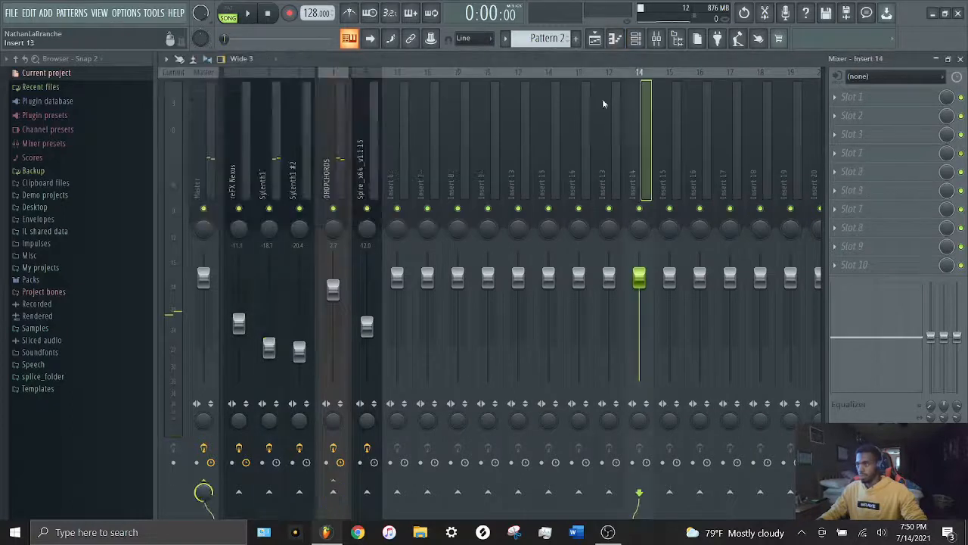
pyautogui.click(264, 163)
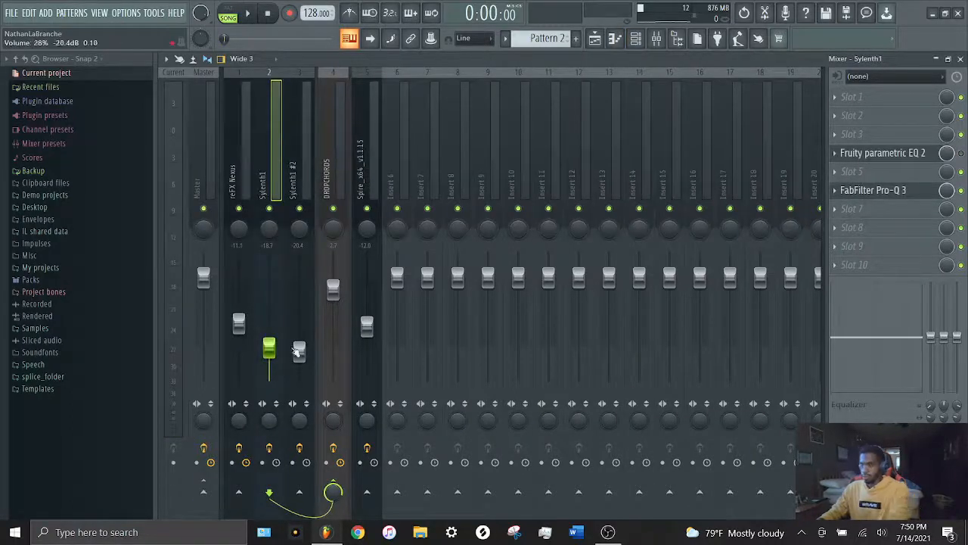
pyautogui.moveTo(269, 348); pyautogui.dragTo(269, 335)
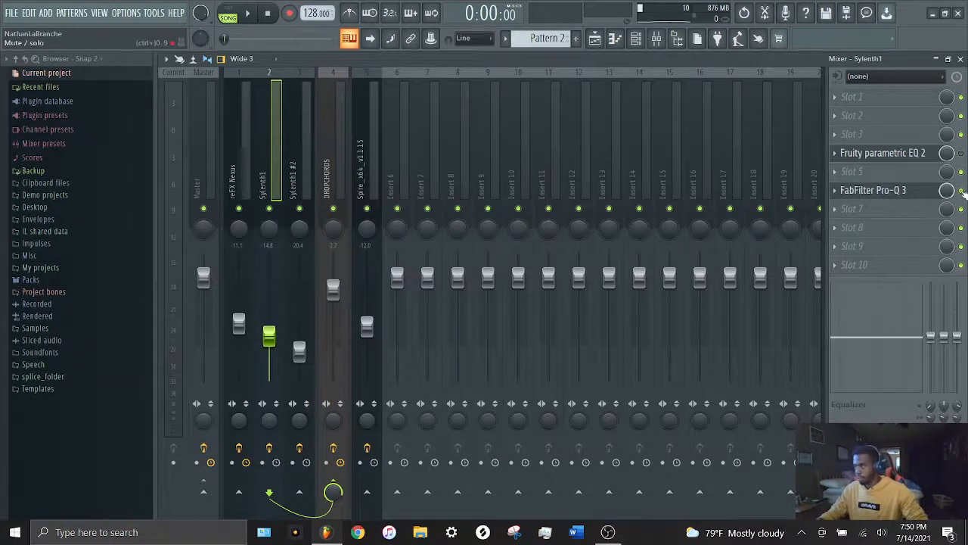
# Play the Sylenth1 chords with FabFilter Pro-Q 3 enabled and bypassed to compare the sound.
pyautogui.press('space')
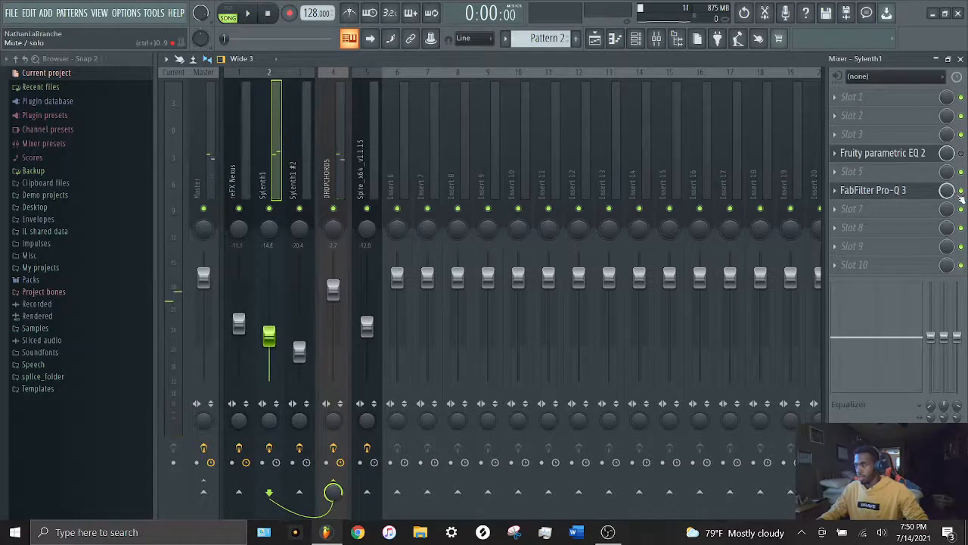
pyautogui.press('space')
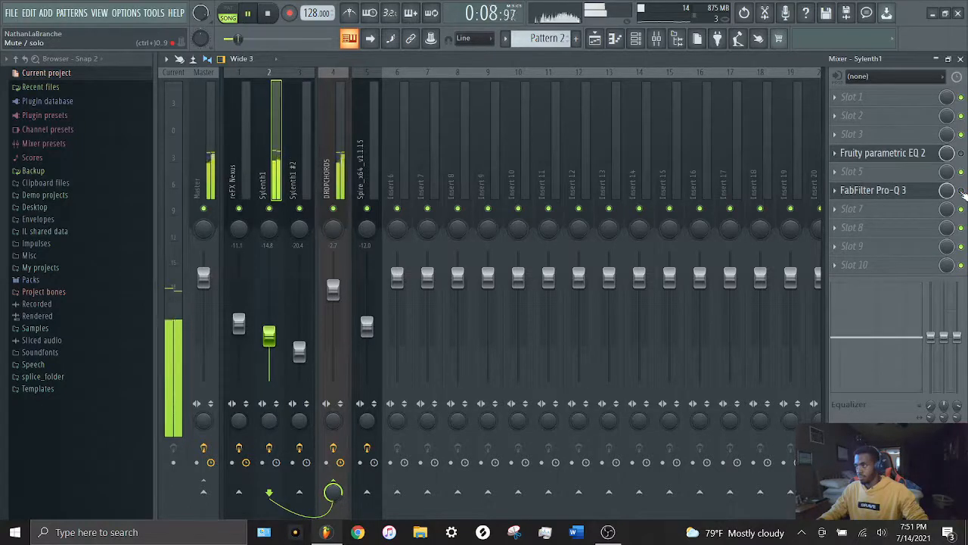
pyautogui.press('space')
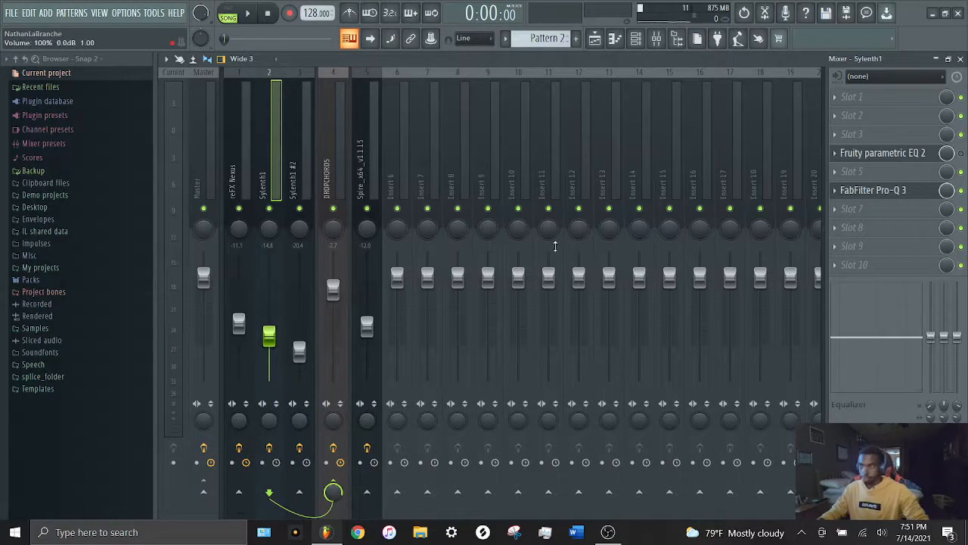
# Solo the Sylenth1 #2 channel, start playback and open its synth window.
pyautogui.click(635, 37)
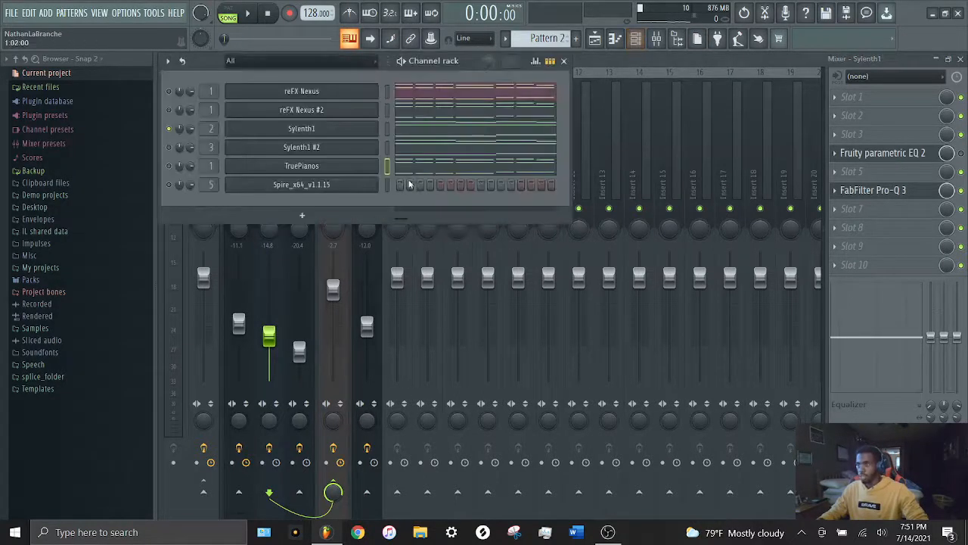
pyautogui.rightClick(168, 148)
pyautogui.click(174, 157)
pyautogui.press('space')
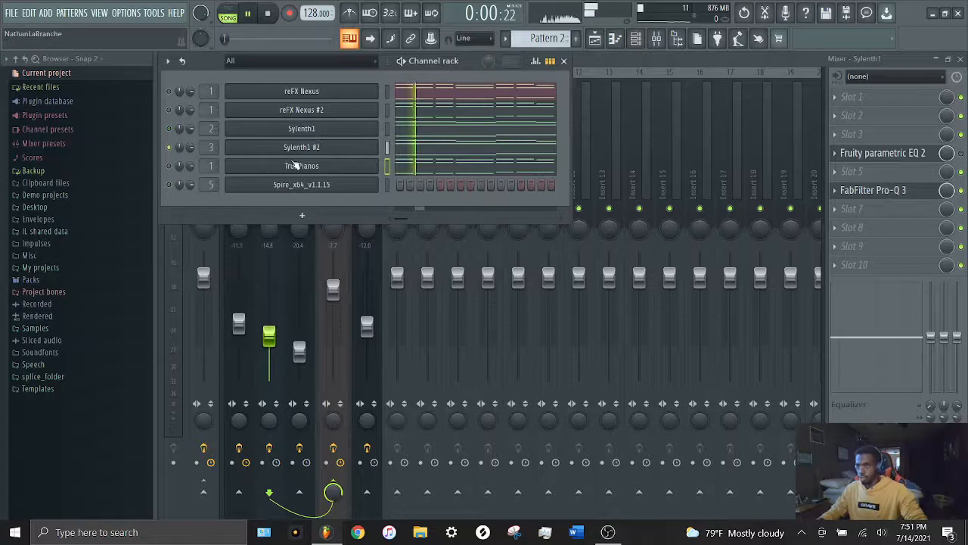
pyautogui.click(370, 152)
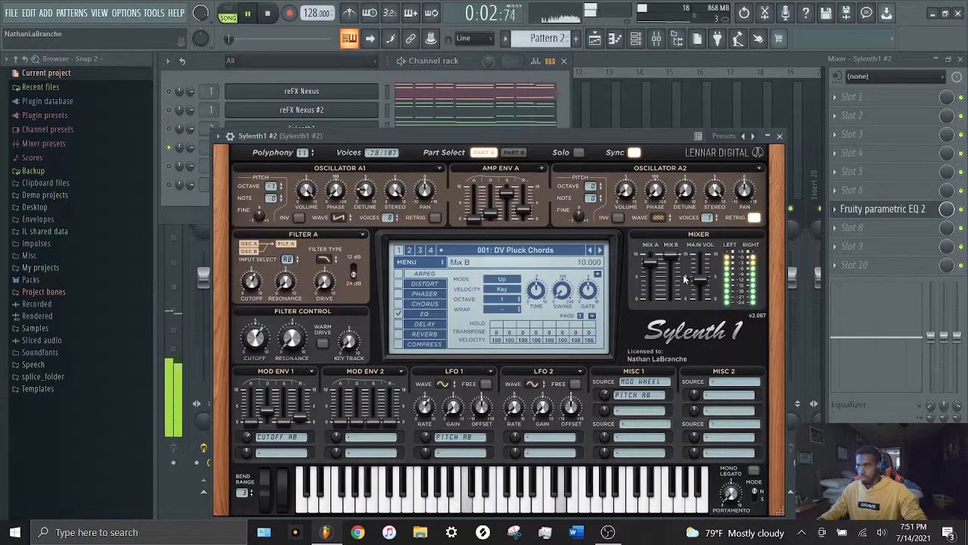
# Examine Fruity parametric EQ 2 on the Sylenth1 #2 mixer track during playback, then stop and return to the channel rack.
pyautogui.click(634, 105)
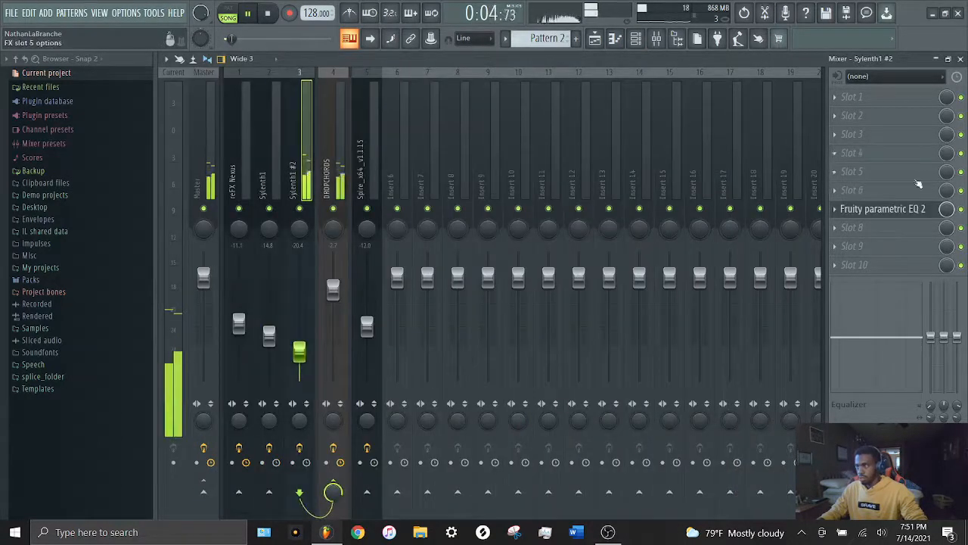
pyautogui.click(883, 209)
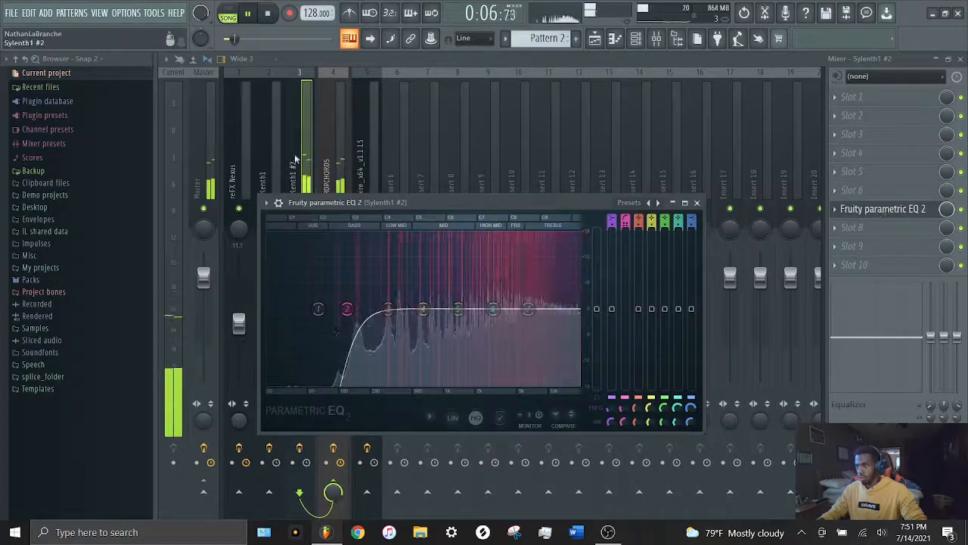
pyautogui.click(304, 173)
pyautogui.press('space')
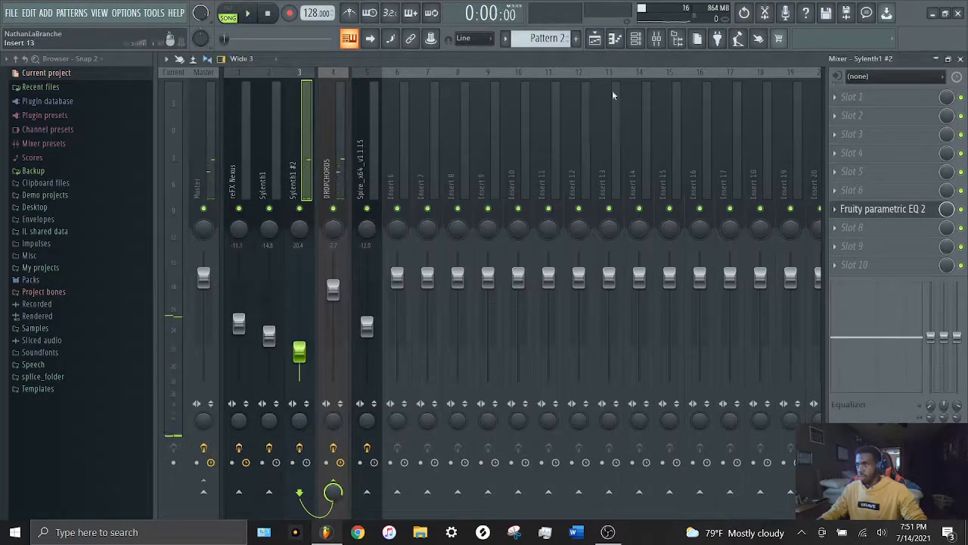
pyautogui.click(637, 39)
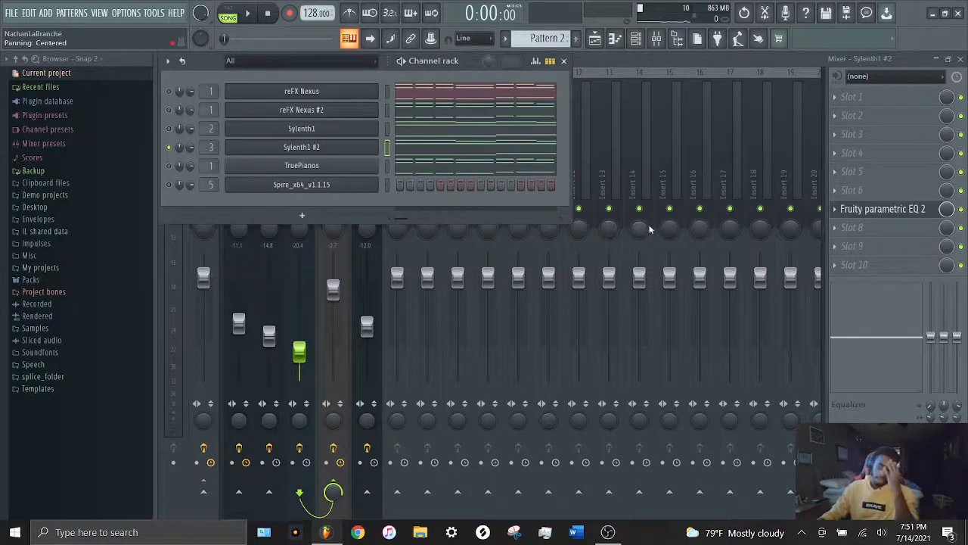
# Highlight the reFX Nexus, Sylenth1 and Sylenth1 #2 mixer tracks together, and select the DROPCHORDS bus they feed.
pyautogui.click(332, 288)
pyautogui.click(299, 192)
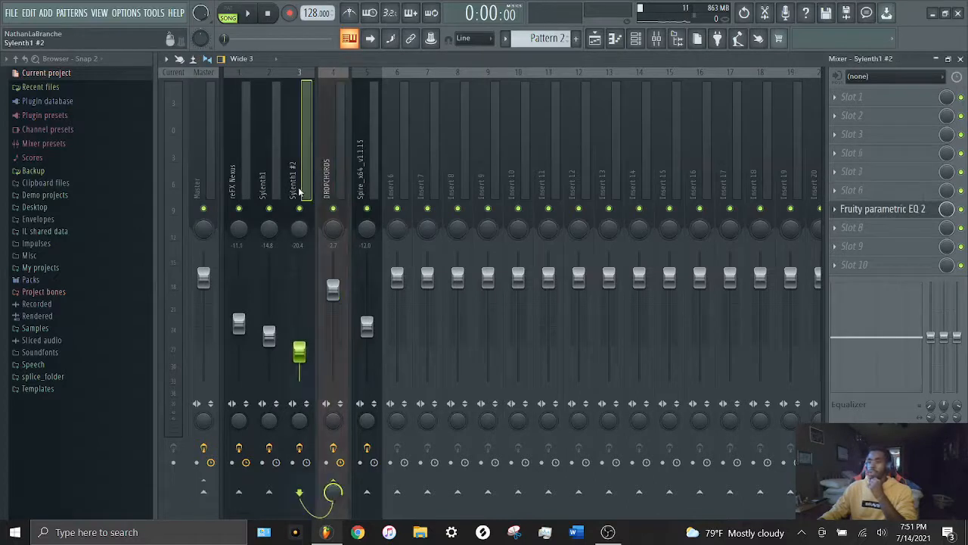
pyautogui.click(262, 173)
pyautogui.moveTo(295, 183); pyautogui.dragTo(226, 184)
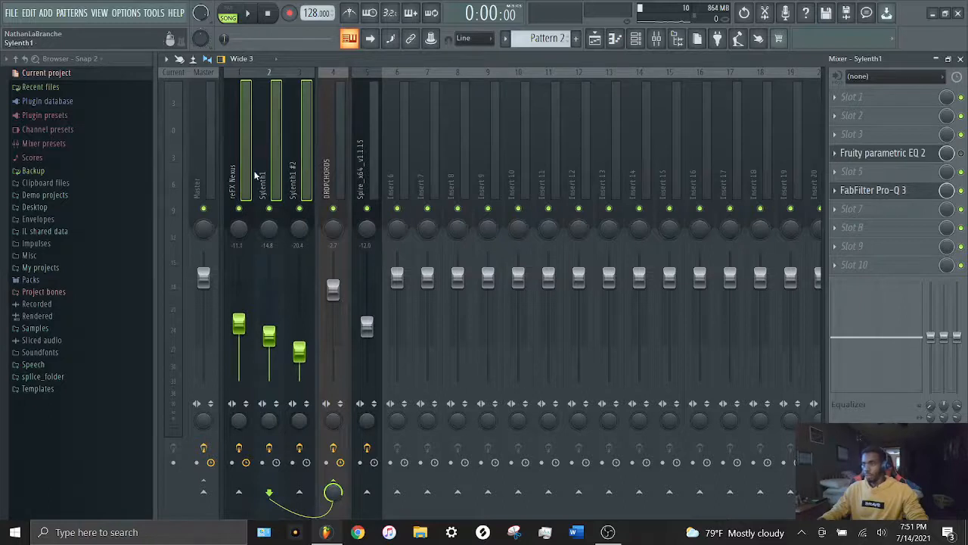
pyautogui.click(325, 146)
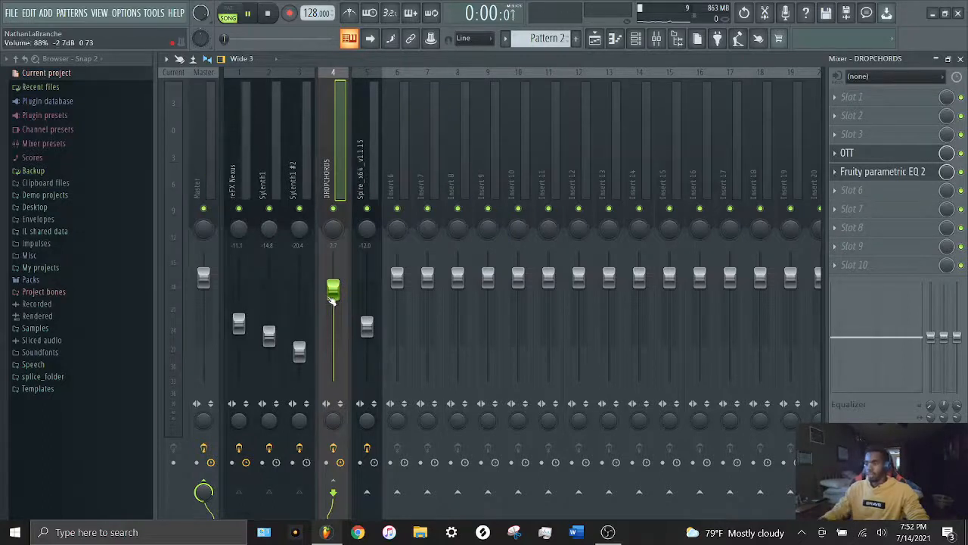
# Re-enable the soloed-out channels in the channel rack, leaving only Spire_x64_v1.1.15 muted.
pyautogui.press('space')
pyautogui.press('space')
pyautogui.click(635, 38)
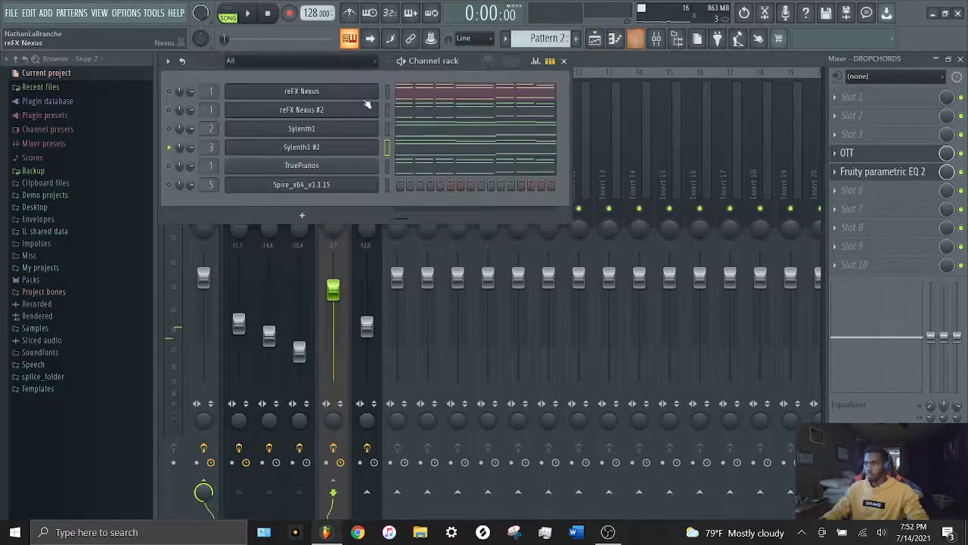
pyautogui.rightClick(169, 130)
pyautogui.click(187, 133)
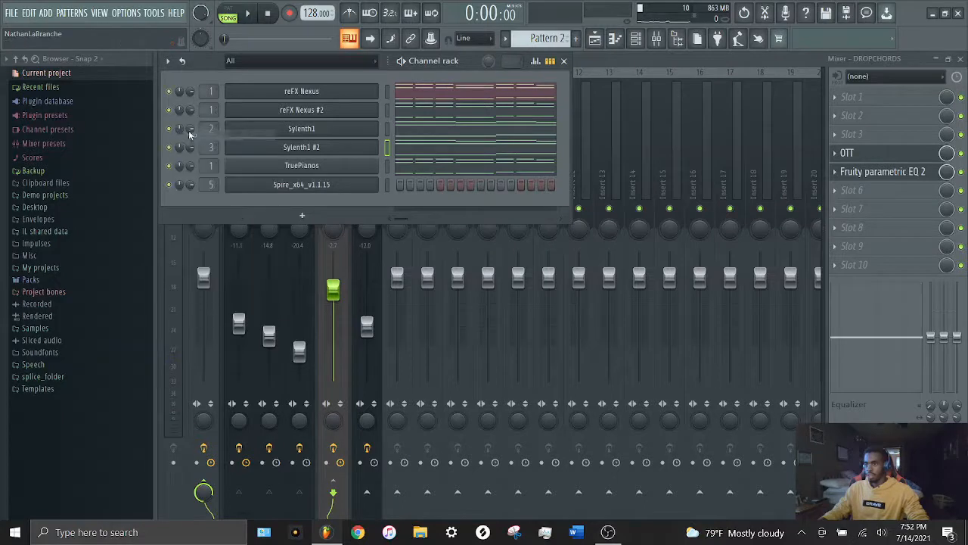
pyautogui.press('space')
pyautogui.press('space')
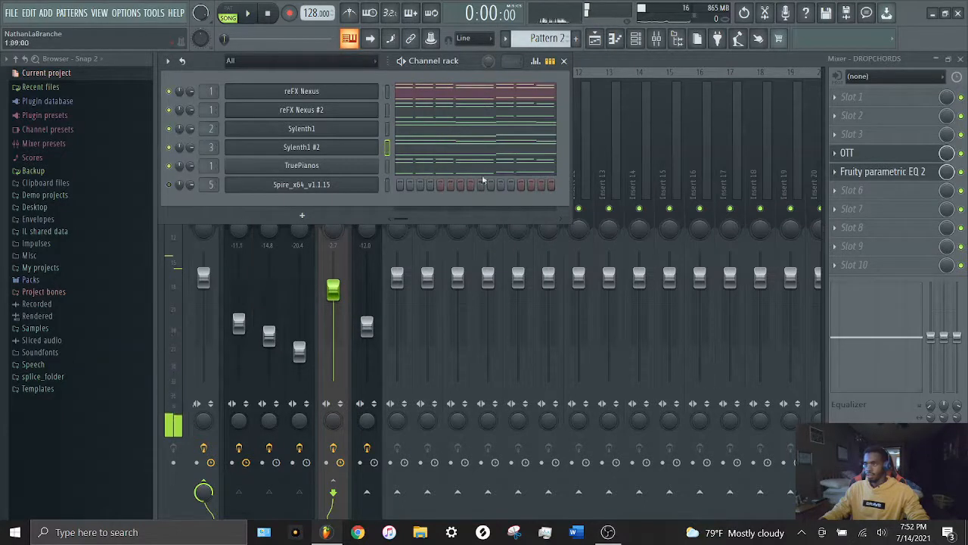
# Play the combined chord layers through the DROPCHORDS bus and inspect its OTT compressor settings.
pyautogui.press('space')
pyautogui.click(563, 61)
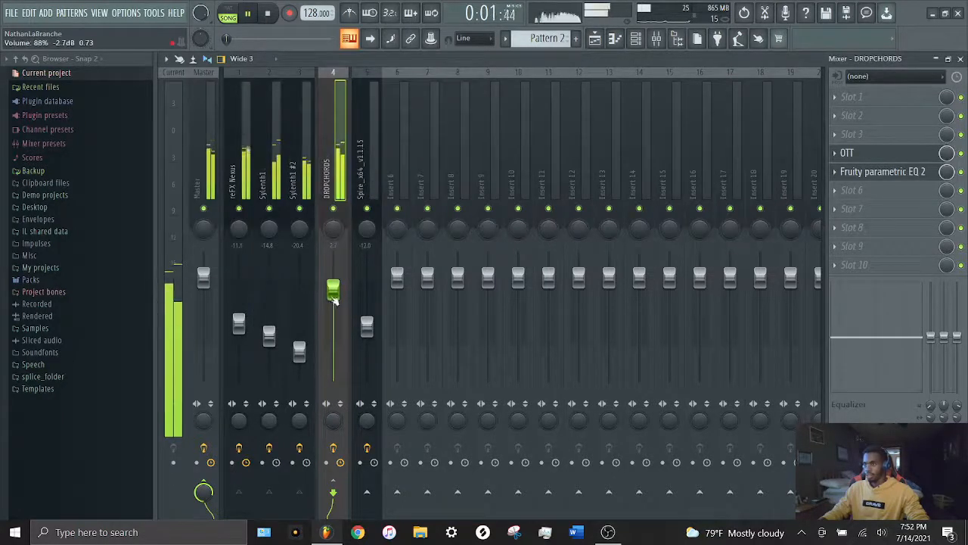
pyautogui.moveTo(332, 288)
pyautogui.mouseDown()
pyautogui.moveTo(333, 263)
pyautogui.moveTo(333, 380)
pyautogui.moveTo(333, 289)
pyautogui.mouseUp()
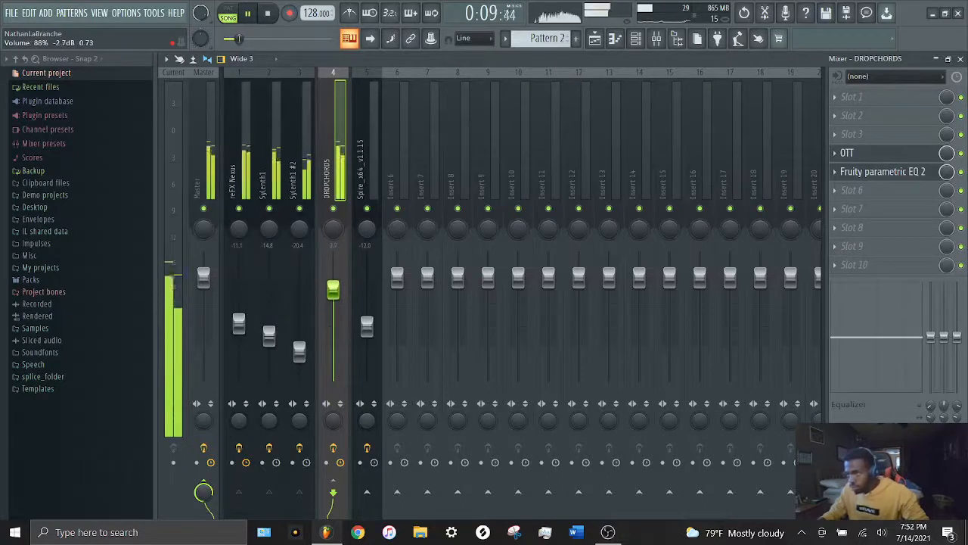
pyautogui.press('space')
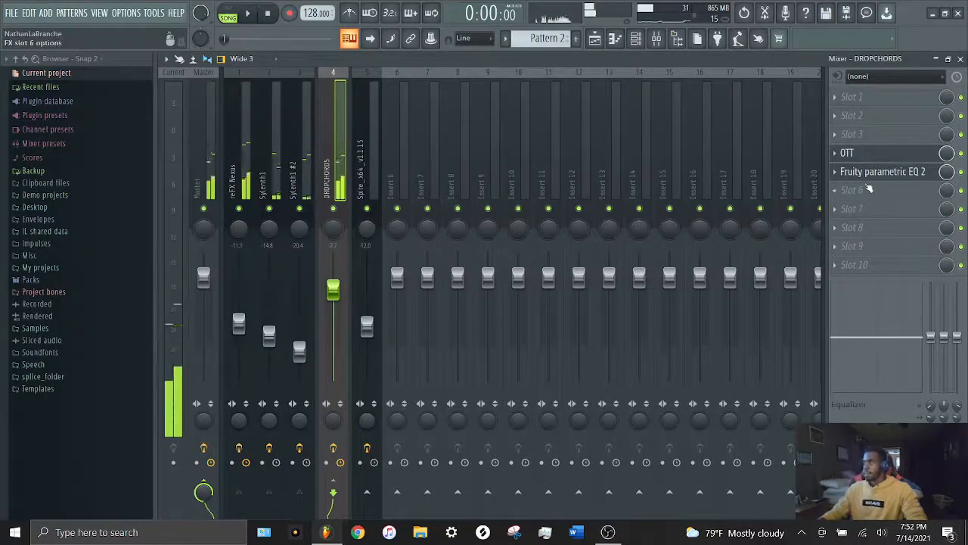
pyautogui.click(870, 155)
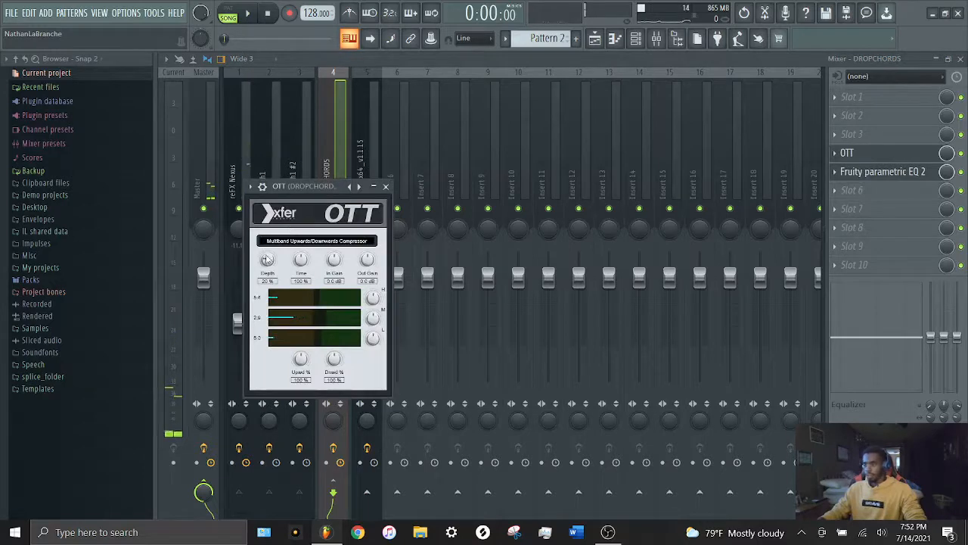
pyautogui.click(332, 163)
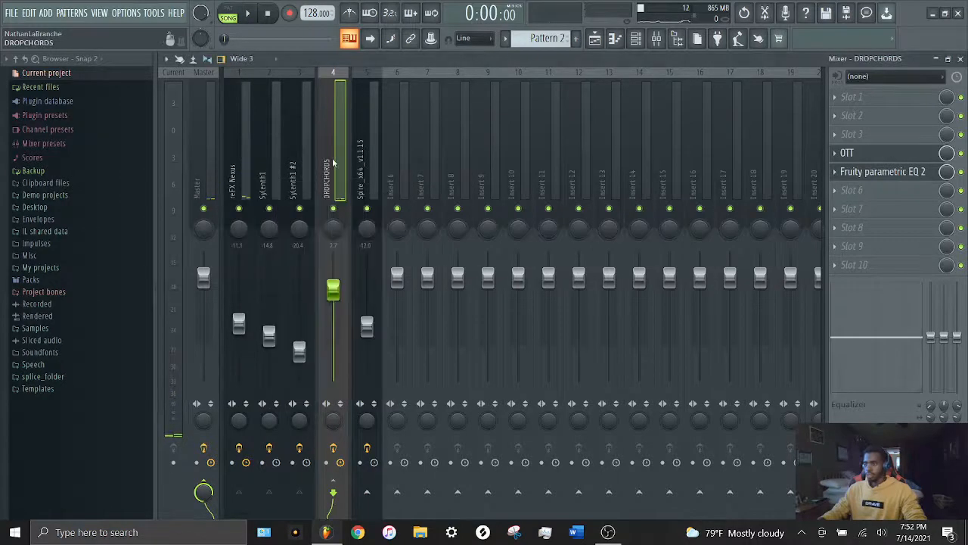
# Shift the band 2 high-pass cutoff slightly higher in the DROPCHORDS bus's Fruity parametric EQ 2 and return to the mixer.
pyautogui.click(851, 171)
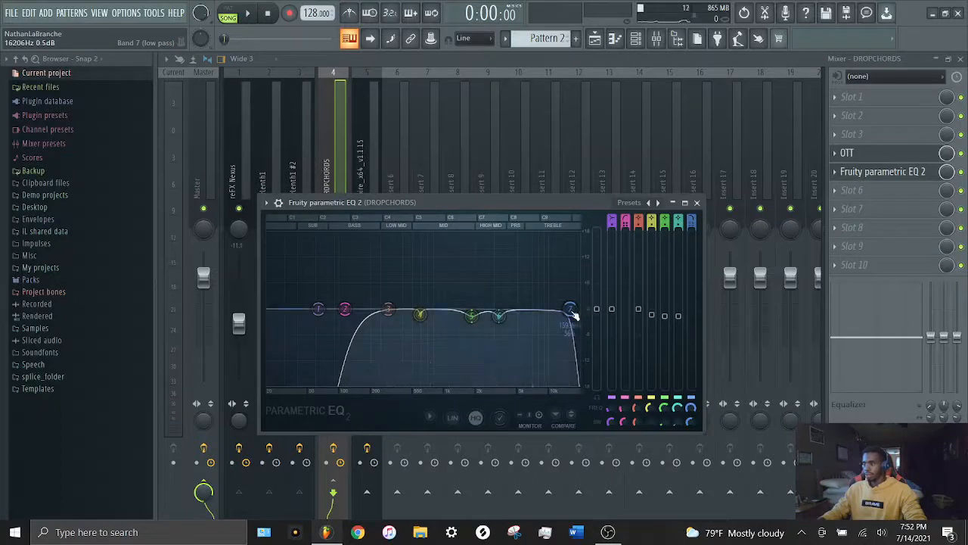
pyautogui.doubleClick(568, 203)
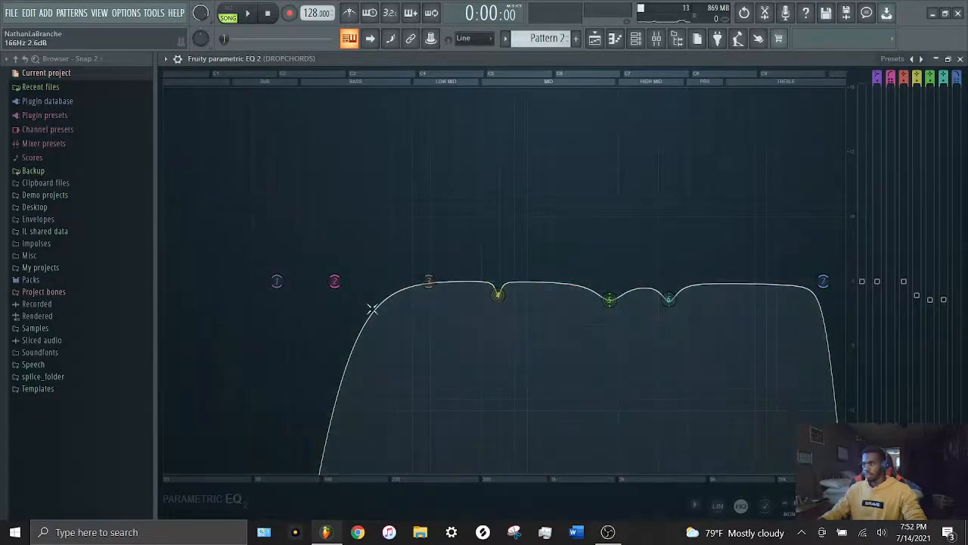
pyautogui.moveTo(336, 283); pyautogui.dragTo(340, 283)
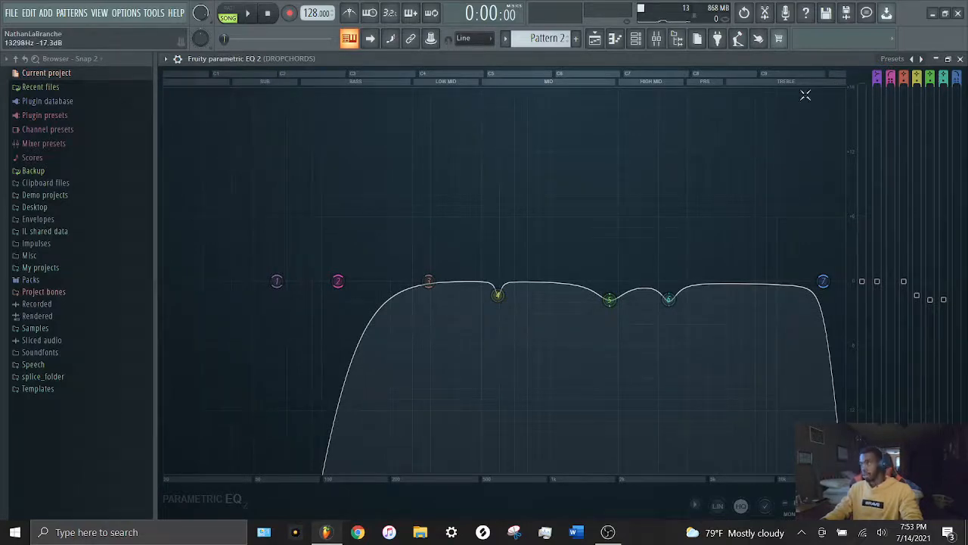
pyautogui.doubleClick(782, 60)
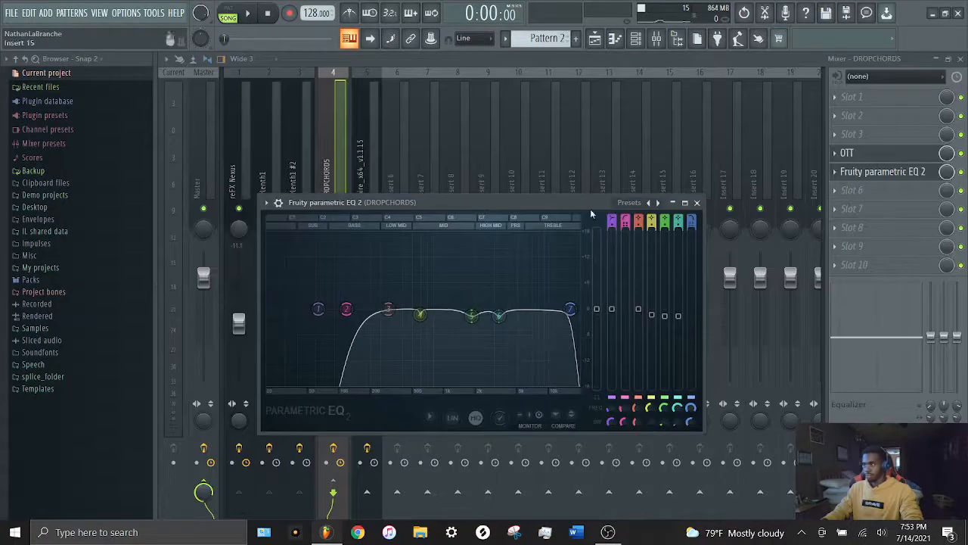
pyautogui.click(336, 165)
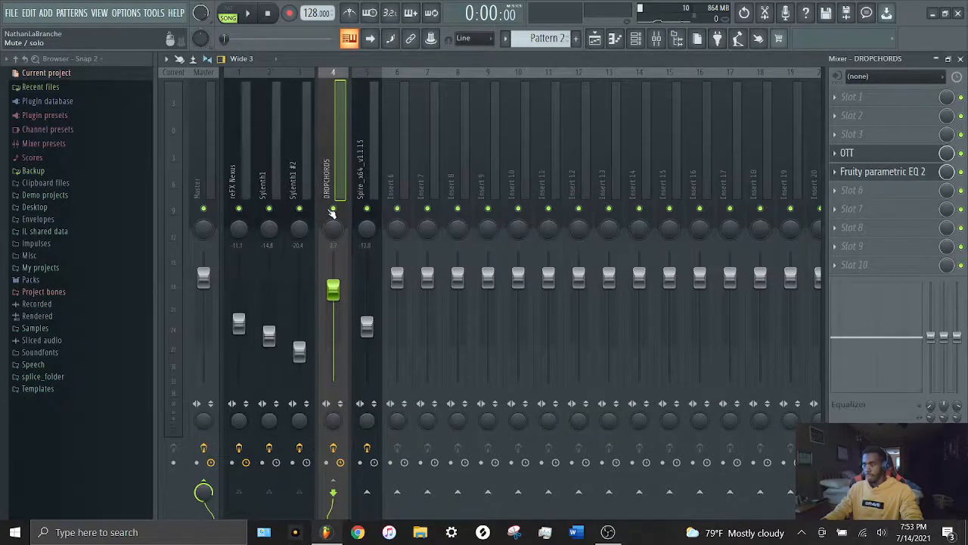
# Solo the Spire_x64_v1.1.15 channel and open the piano roll for it.
pyautogui.click(635, 38)
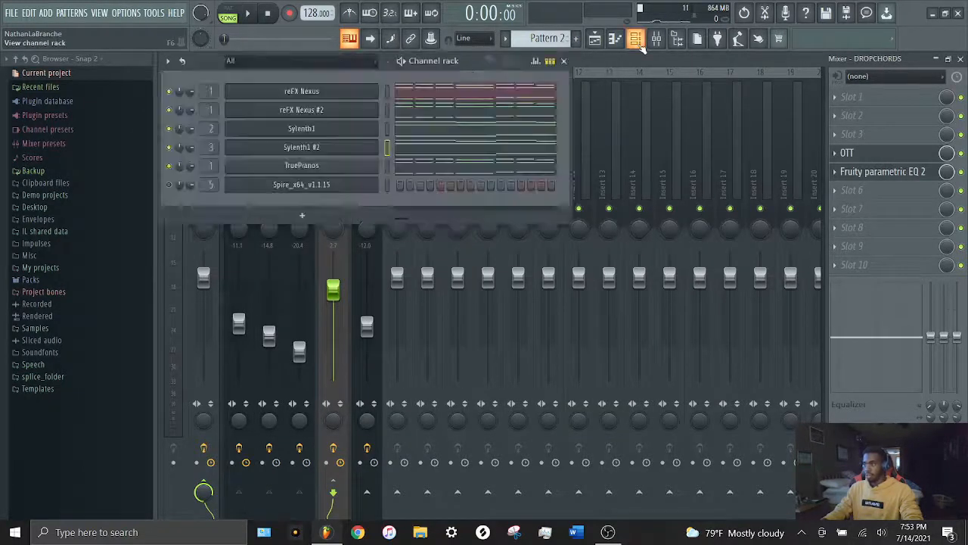
pyautogui.rightClick(171, 185)
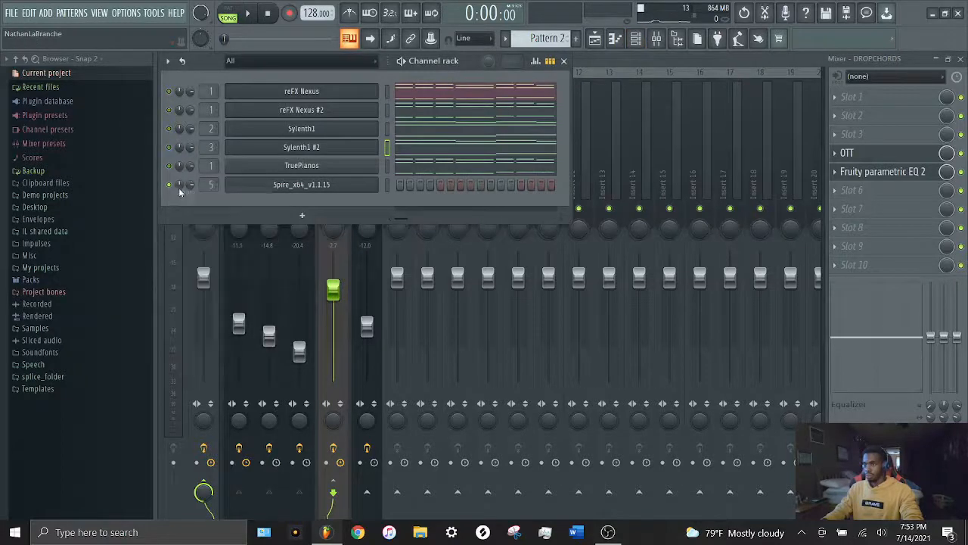
pyautogui.click(615, 38)
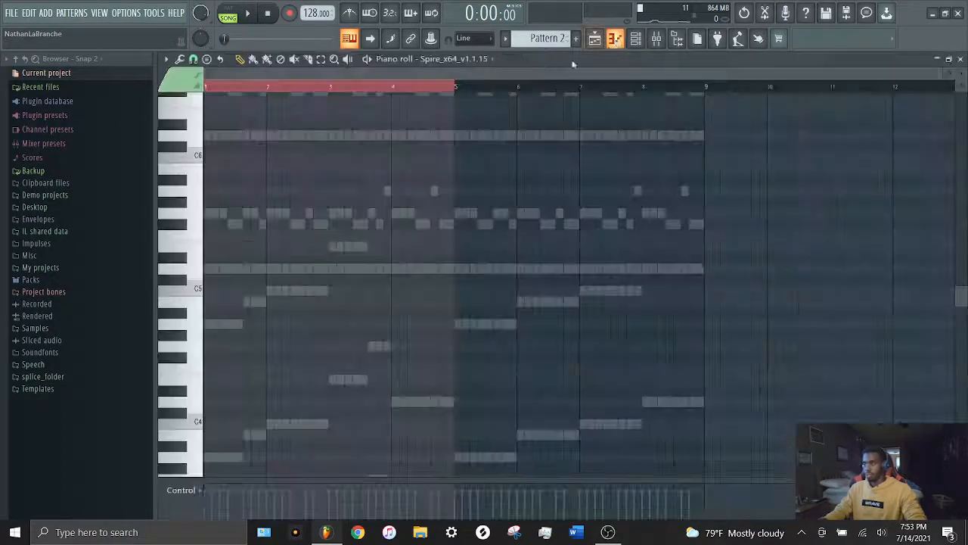
# Add a new empty pattern and delete the stray Pattern 3 clip at bar 21 on Track 5 of the playlist.
pyautogui.click(575, 39)
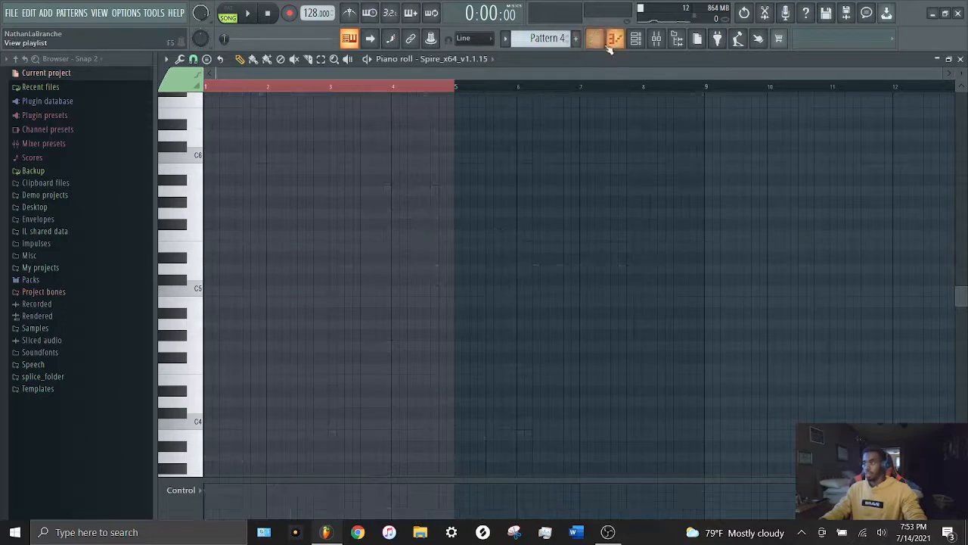
pyautogui.click(594, 38)
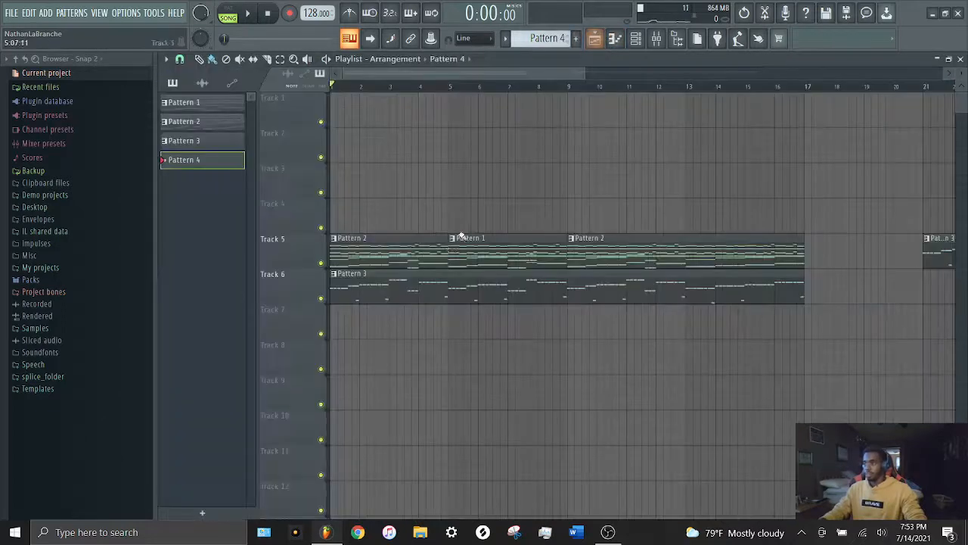
pyautogui.rightClick(924, 257)
# Switch playback to pattern mode and play the Spire part in Pattern 3.
pyautogui.click(636, 38)
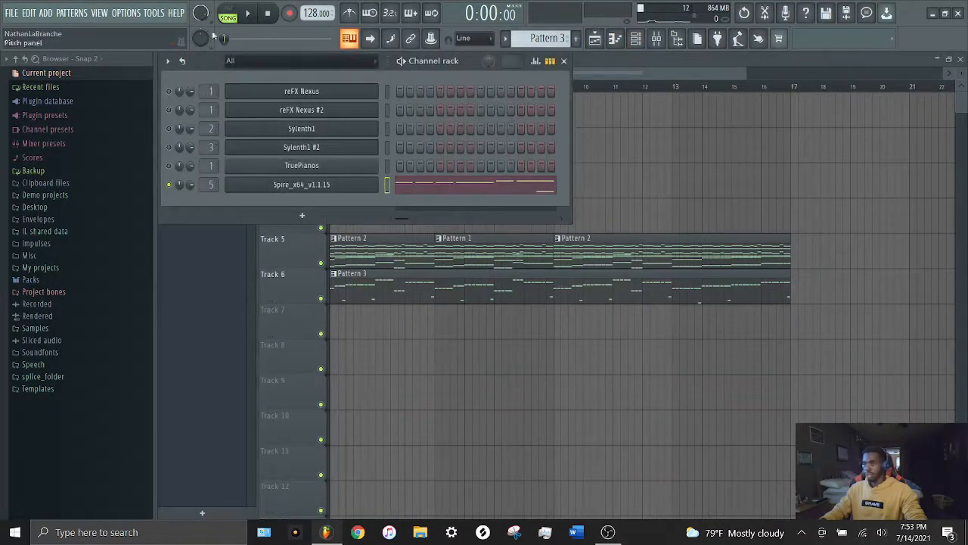
pyautogui.click(229, 11)
pyautogui.press('space')
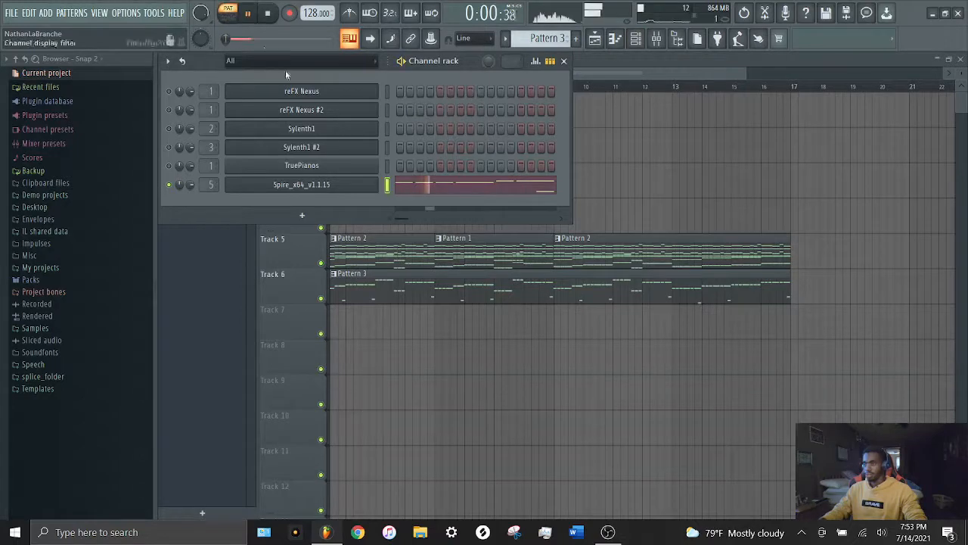
# Clear the time selection over bars 1 to 4 in the Spire piano roll and review the notes during playback.
pyautogui.click(614, 38)
pyautogui.scroll(-3, 569, 81)
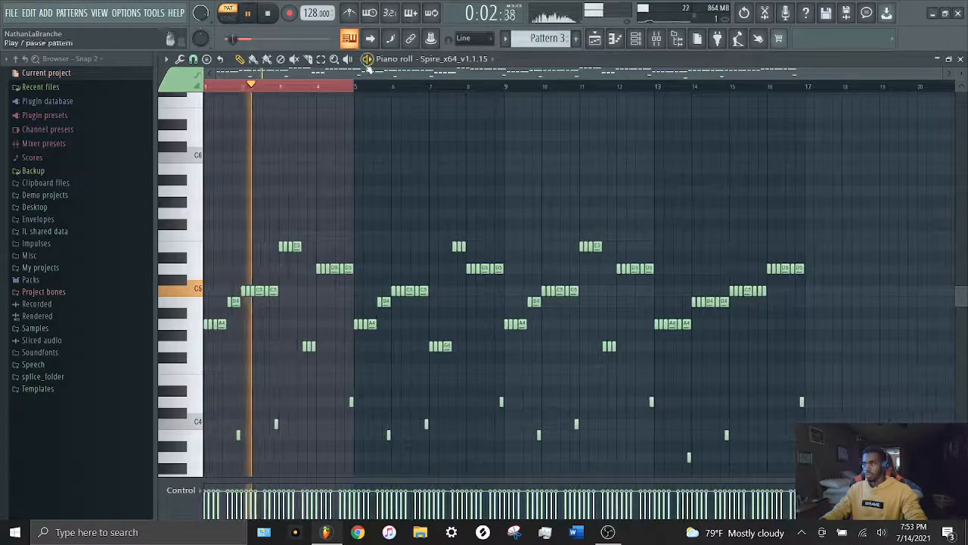
pyautogui.click(321, 59)
pyautogui.click(318, 90)
pyautogui.scroll(3, 319, 86)
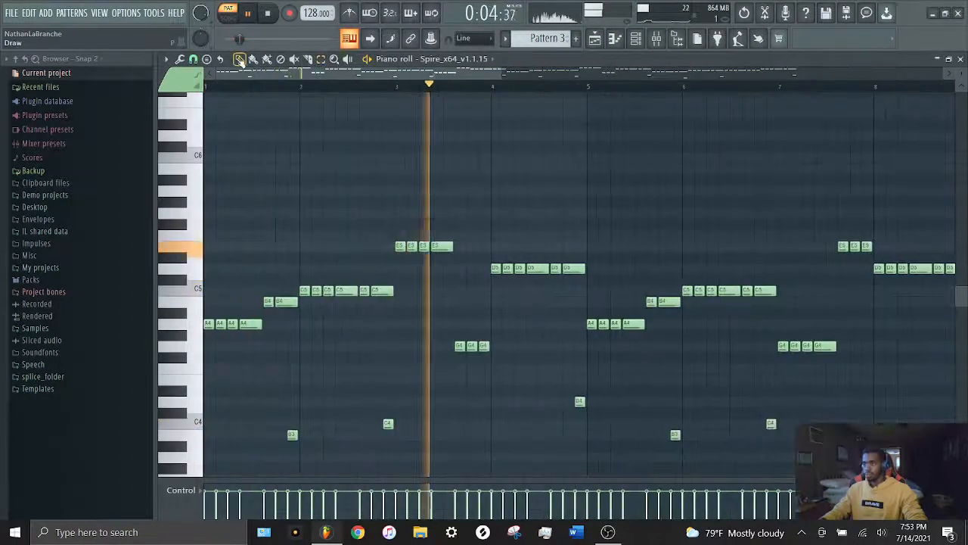
pyautogui.scroll(-3, 319, 129)
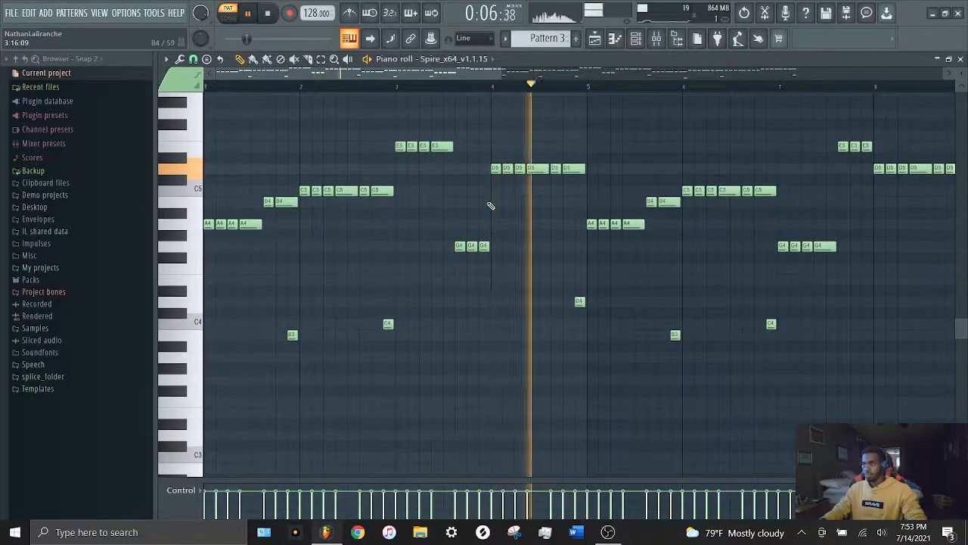
pyautogui.press('space')
# Open Fruity parametric EQ 2 on the Spire mixer track, try band 7 at 4829 Hz, and reset that band.
pyautogui.click(636, 39)
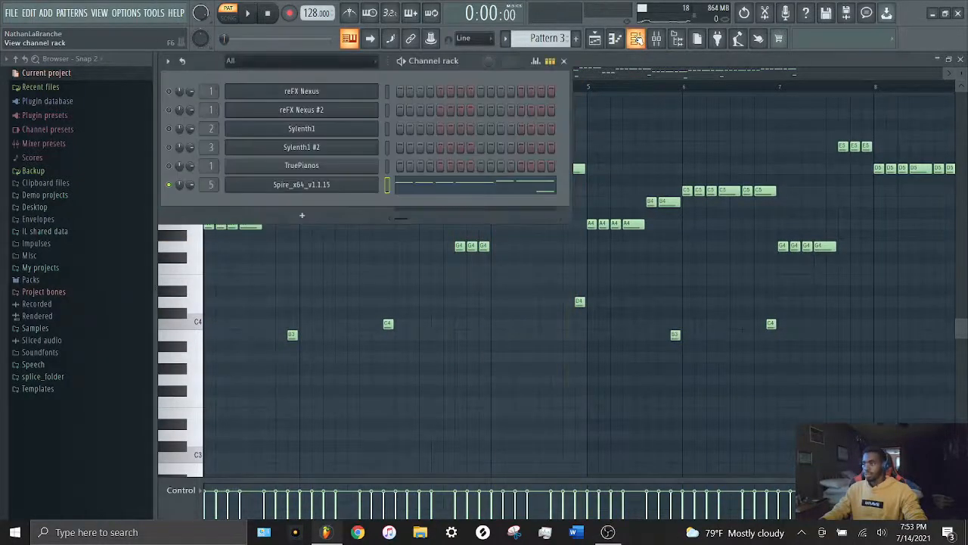
pyautogui.click(657, 38)
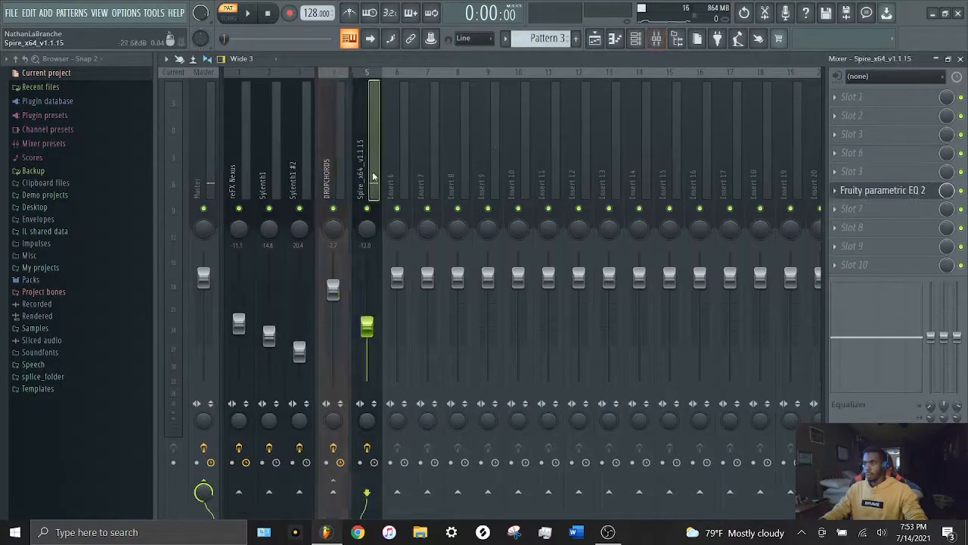
pyautogui.click(885, 192)
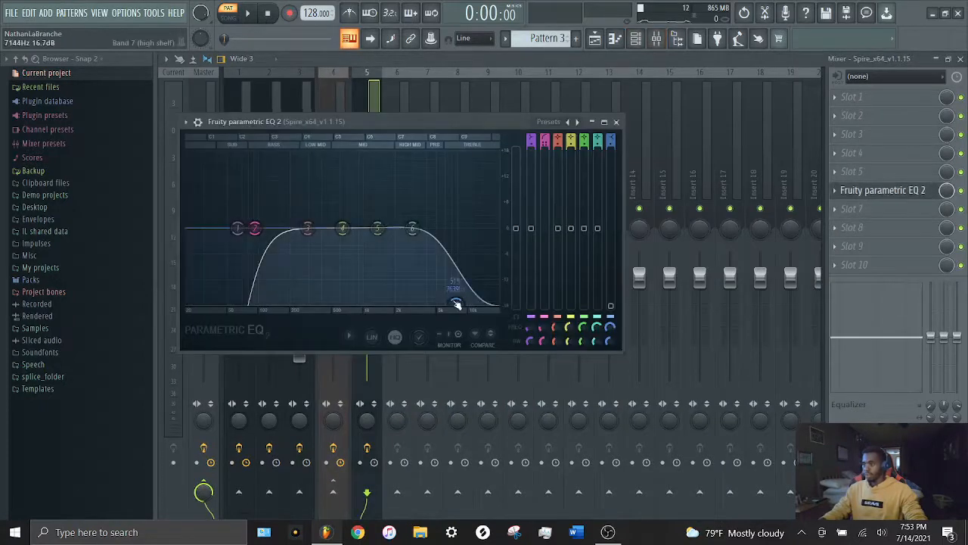
pyautogui.moveTo(456, 304); pyautogui.dragTo(432, 303)
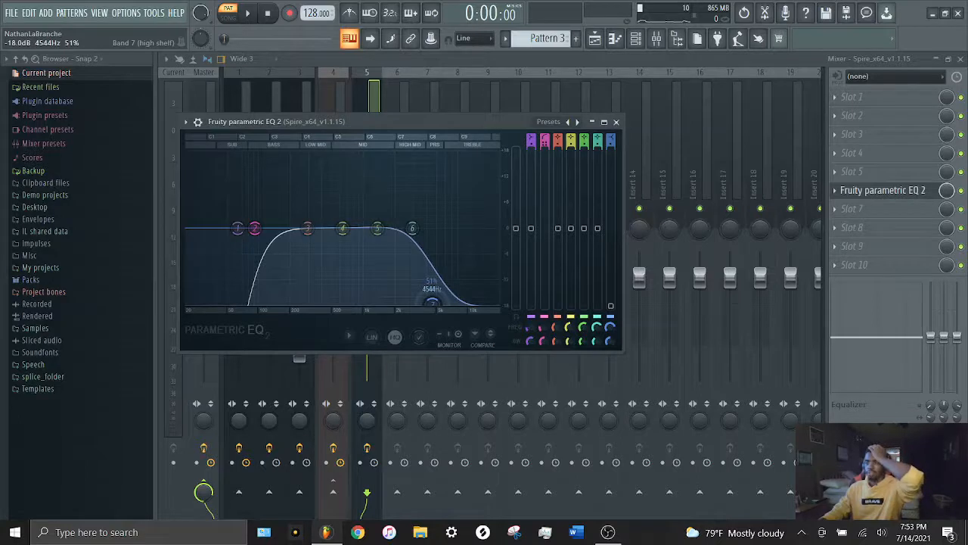
pyautogui.moveTo(432, 303); pyautogui.dragTo(435, 303)
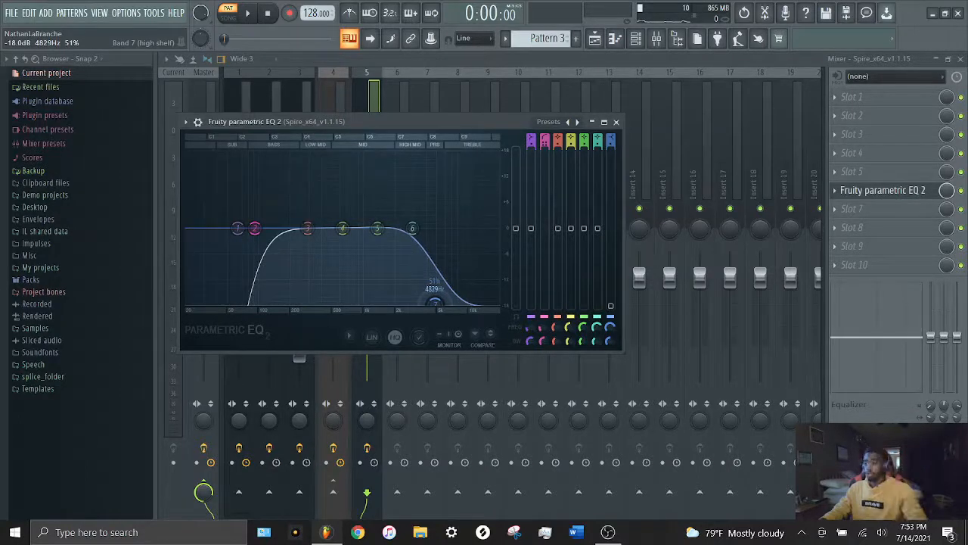
pyautogui.rightClick(439, 305)
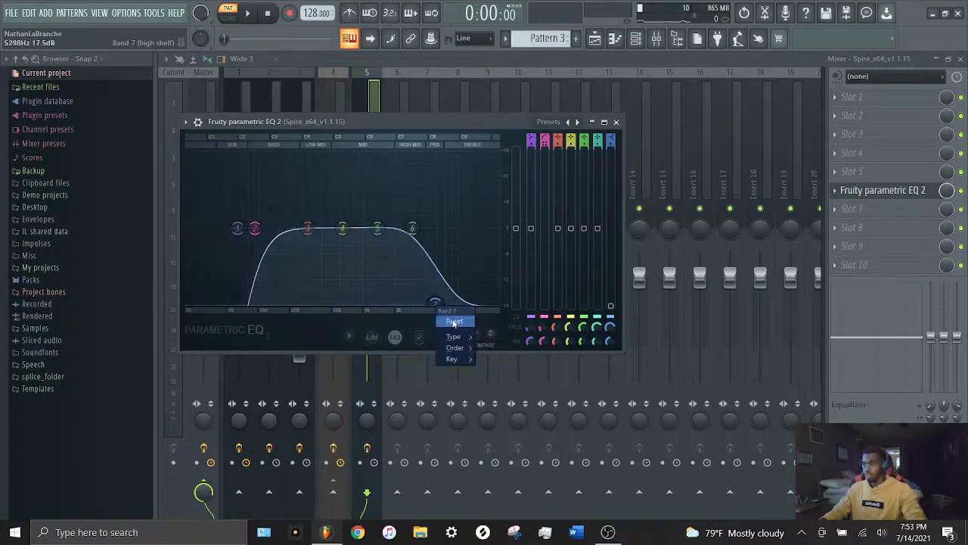
pyautogui.click(456, 322)
# Play the Spire part and cut band 5 slightly at about 1090 Hz with a narrow bandwidth.
pyautogui.press('space')
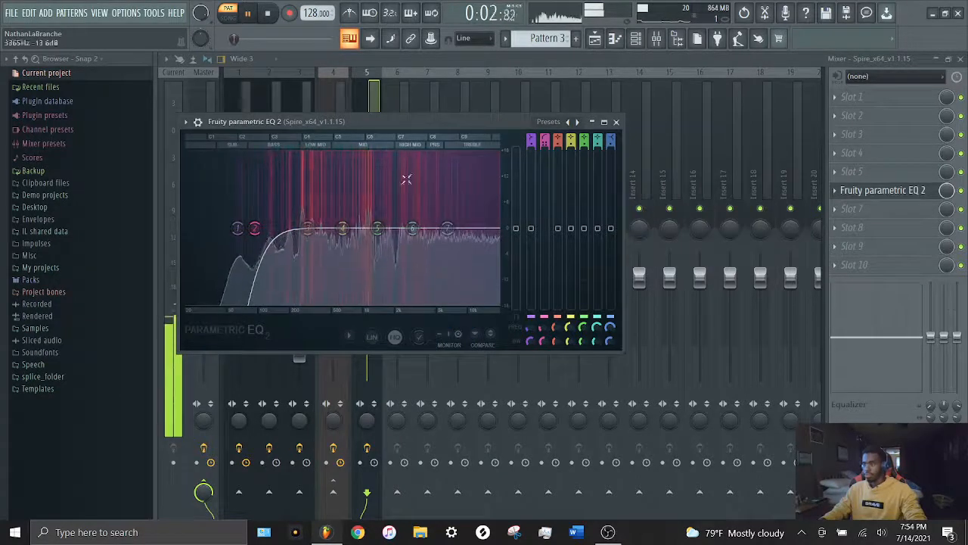
pyautogui.moveTo(377, 229); pyautogui.dragTo(369, 239)
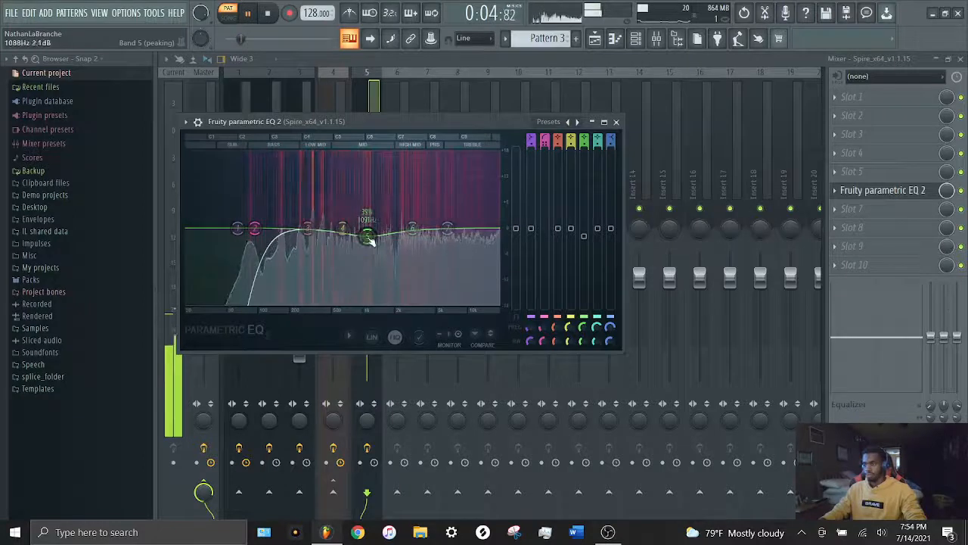
pyautogui.scroll(-7, 370, 241)
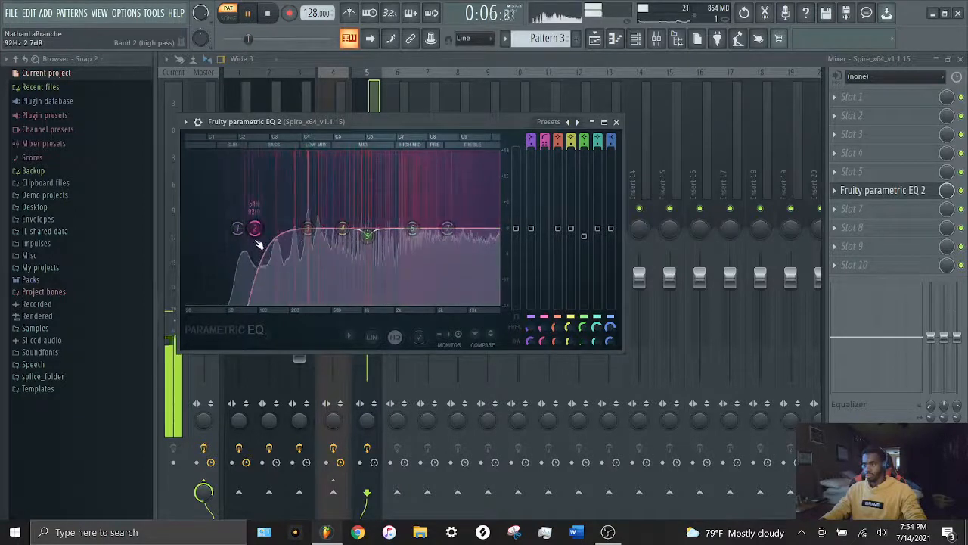
# Enlarge Fruity parametric EQ 2 and lower the band 2 high-pass cutoff to about 86 Hz while the Spire part plays.
pyautogui.press('space')
pyautogui.doubleClick(323, 125)
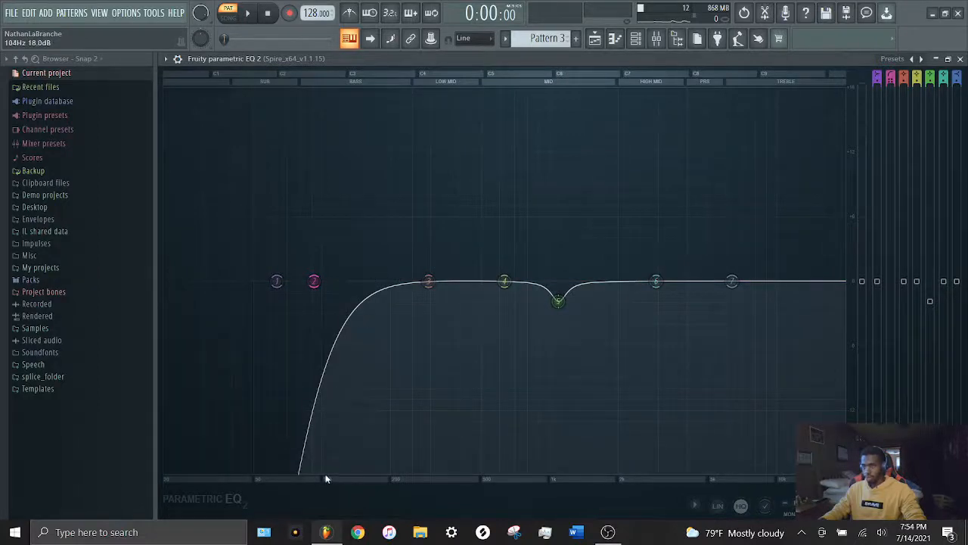
pyautogui.moveTo(321, 295)
pyautogui.mouseDown()
pyautogui.moveTo(297, 295)
pyautogui.moveTo(313, 295)
pyautogui.mouseUp()
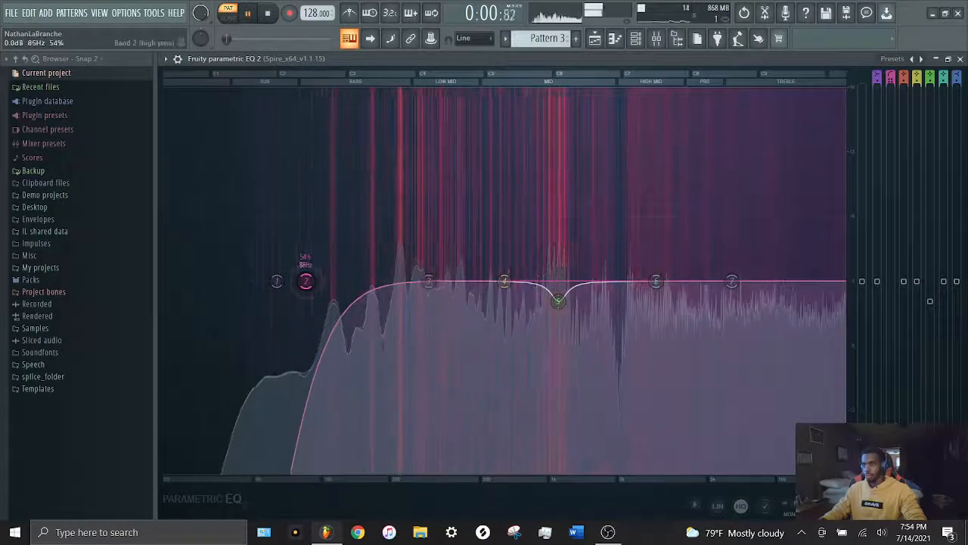
pyautogui.press('space')
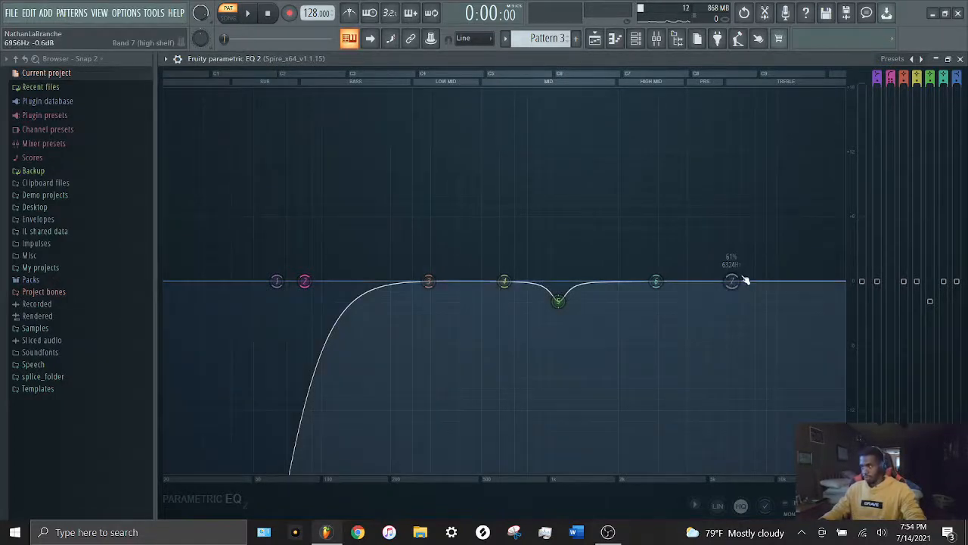
# Pull the band 7 high shelf down to -18 dB at about 4107 Hz with 56% bandwidth and play the result.
pyautogui.moveTo(731, 281); pyautogui.dragTo(689, 470)
pyautogui.scroll(3, 692, 469)
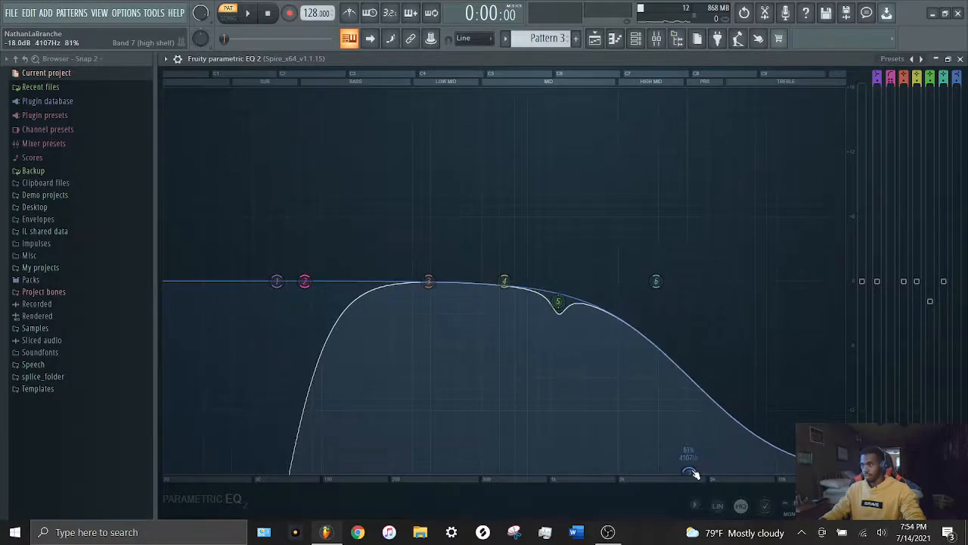
pyautogui.scroll(-6, 692, 469)
pyautogui.scroll(1, 692, 468)
pyautogui.scroll(1, 692, 470)
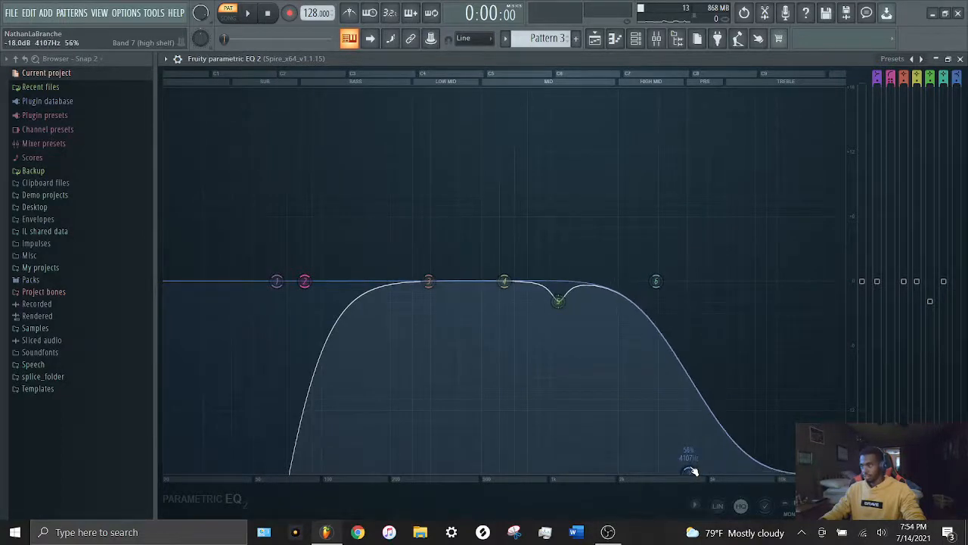
pyautogui.press('space')
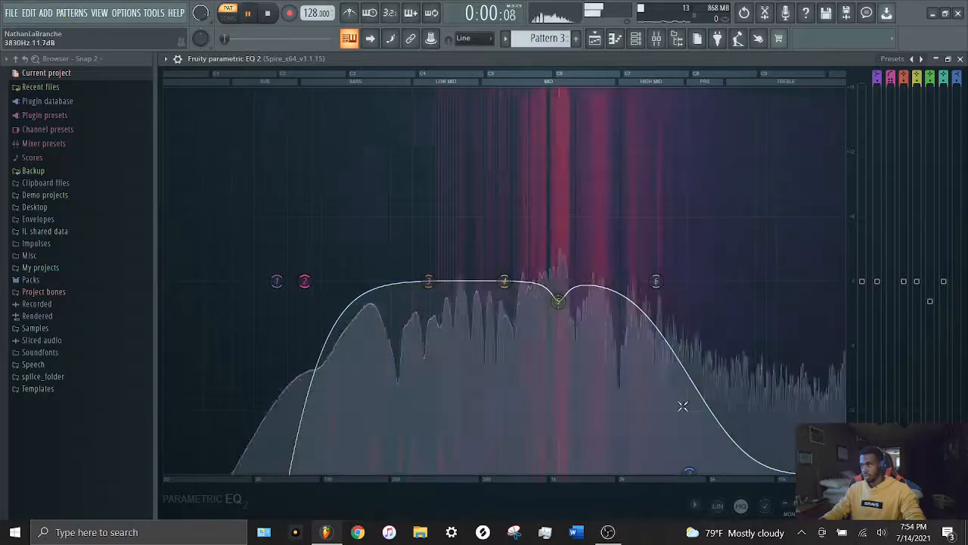
pyautogui.doubleClick(606, 60)
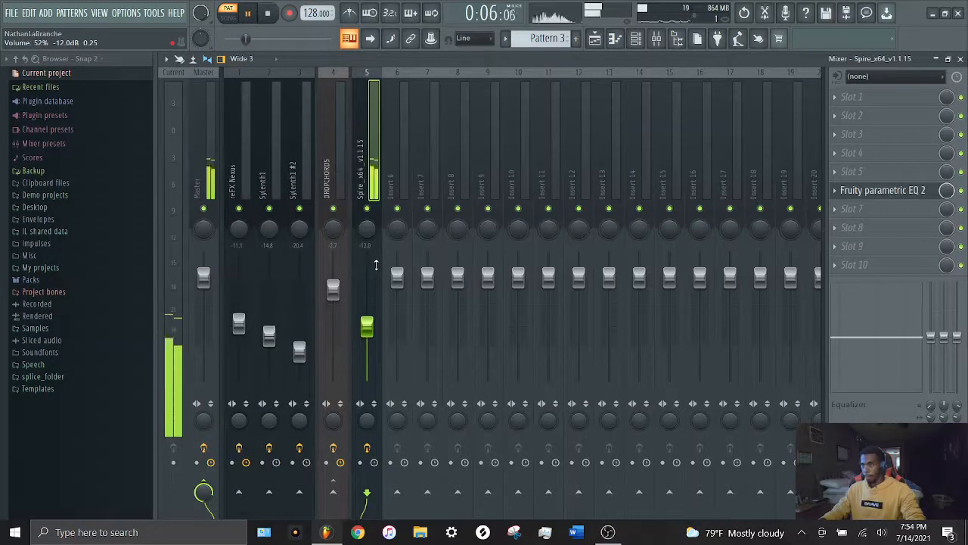
# Stop playback, add a second Spire_x64_v1.1.15 channel, and load a sound bank file into it.
pyautogui.click(640, 42)
pyautogui.press('space')
pyautogui.click(301, 218)
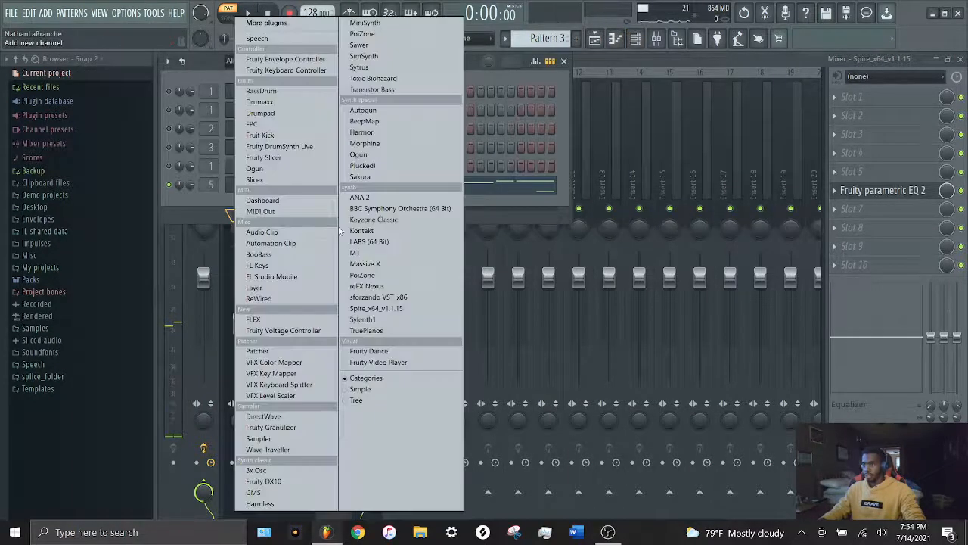
pyautogui.click(379, 308)
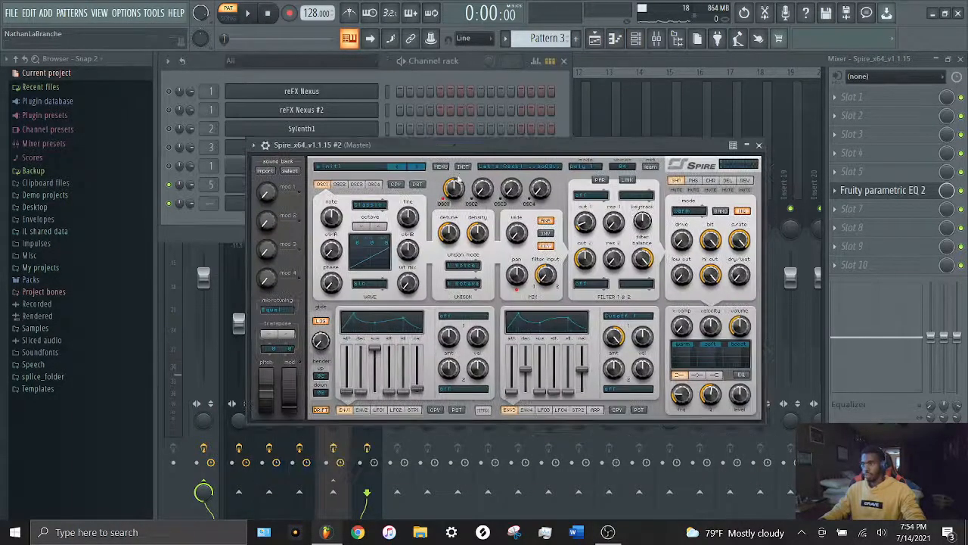
pyautogui.click(442, 166)
pyautogui.click(482, 226)
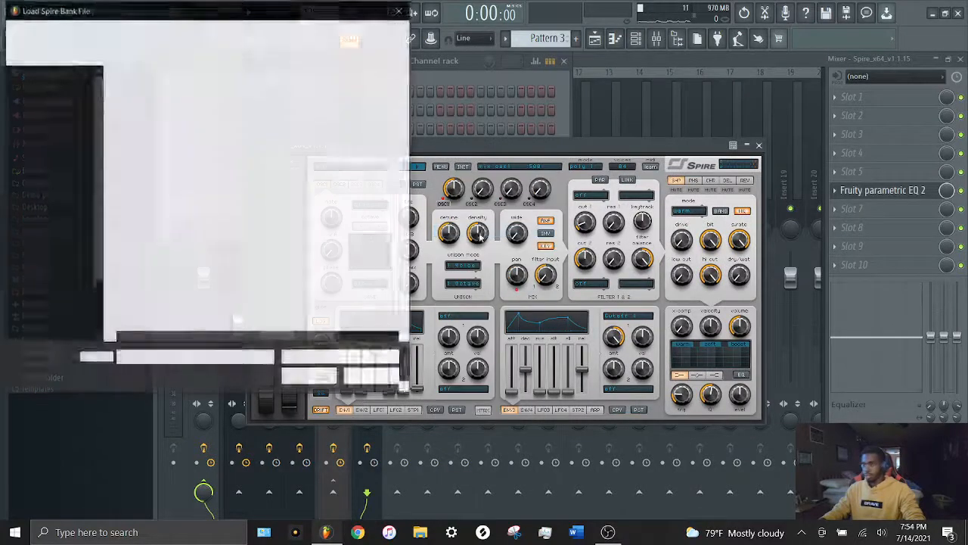
pyautogui.doubleClick(181, 123)
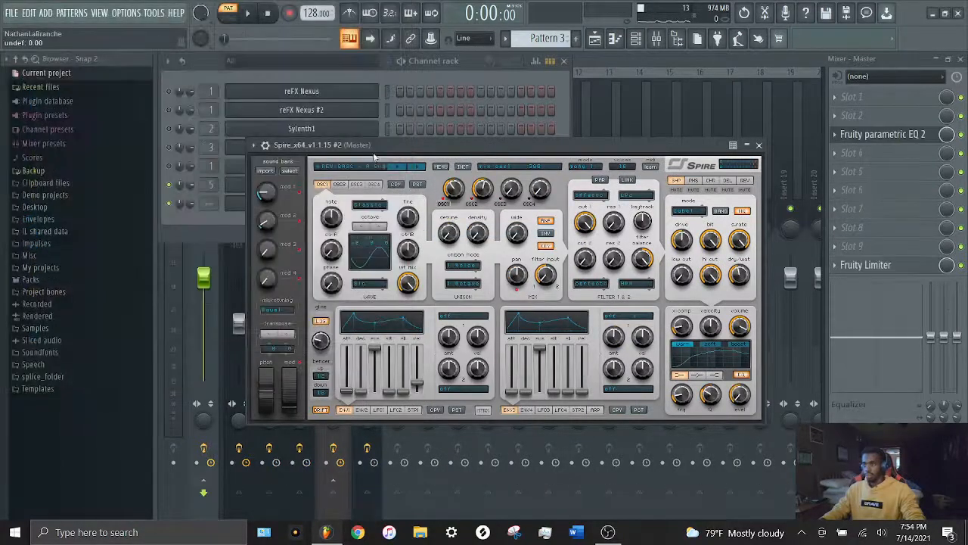
# Choose a bass preset from the loaded bank in the second Spire and set its glide to about 0.67.
pyautogui.click(370, 168)
pyautogui.click(410, 150)
pyautogui.moveTo(437, 147); pyautogui.dragTo(450, 221)
pyautogui.moveTo(335, 413); pyautogui.dragTo(343, 390)
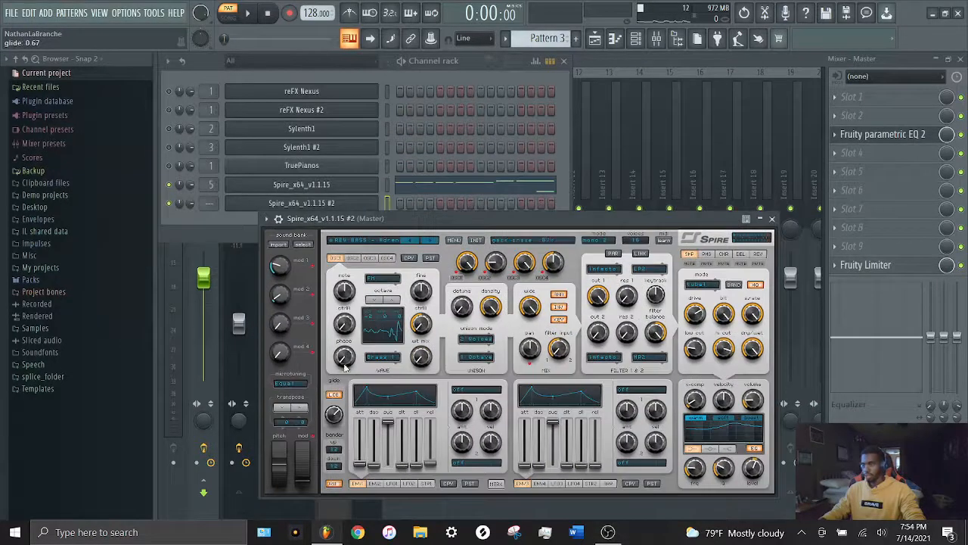
# Route the second Spire channel to mixer track 5 and copy the first Spire channel's notes into it.
pyautogui.click(225, 221)
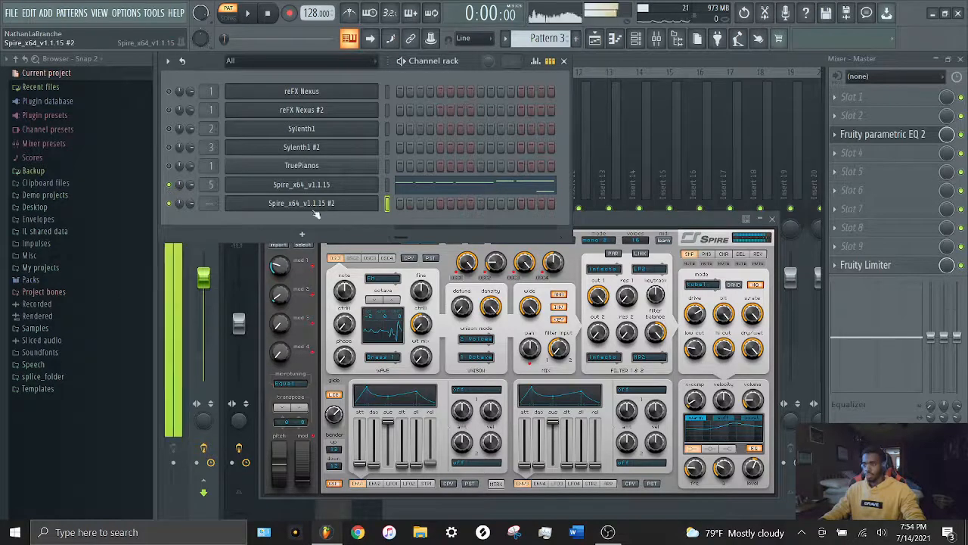
pyautogui.scroll(3, 214, 205)
pyautogui.scroll(2, 214, 205)
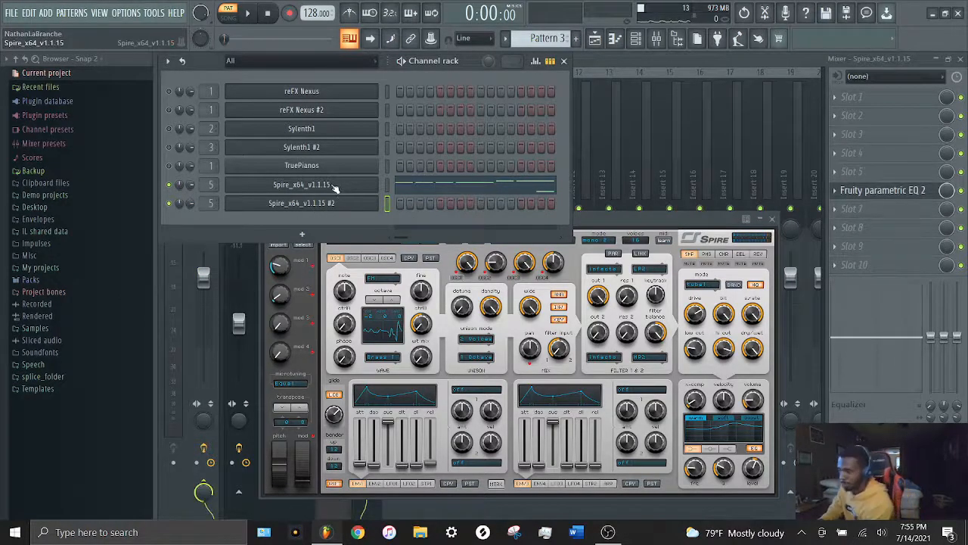
pyautogui.click(386, 185)
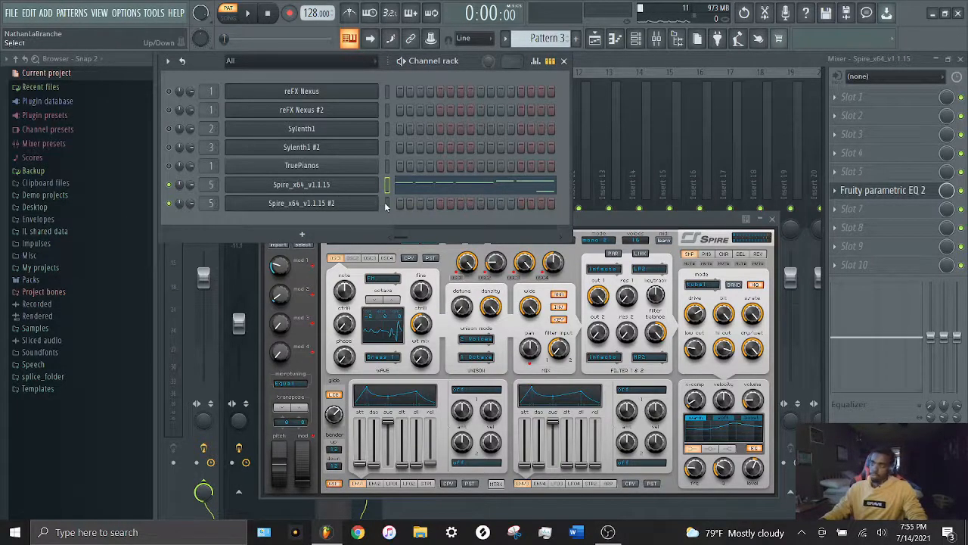
pyautogui.click(386, 203)
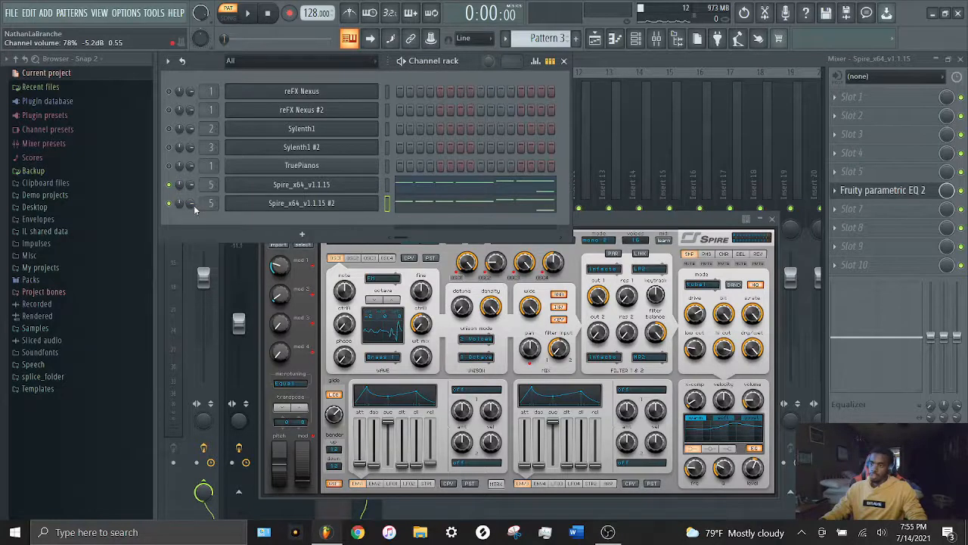
pyautogui.press('space')
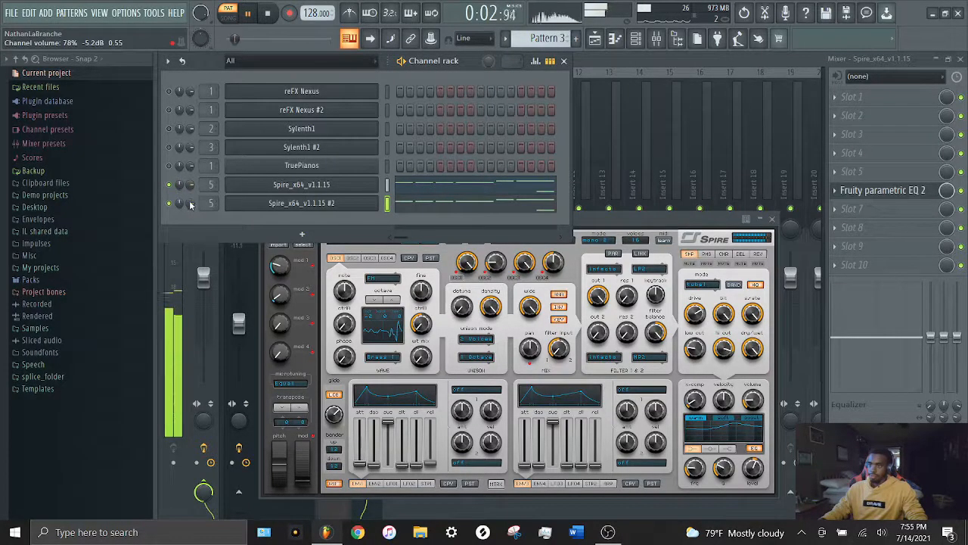
pyautogui.scroll(-5, 190, 205)
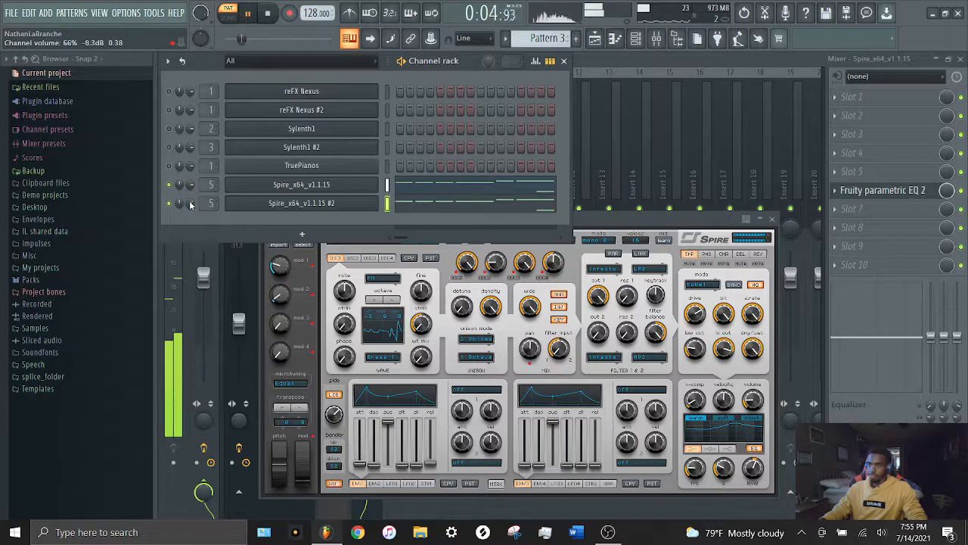
pyautogui.click(641, 155)
pyautogui.click(367, 161)
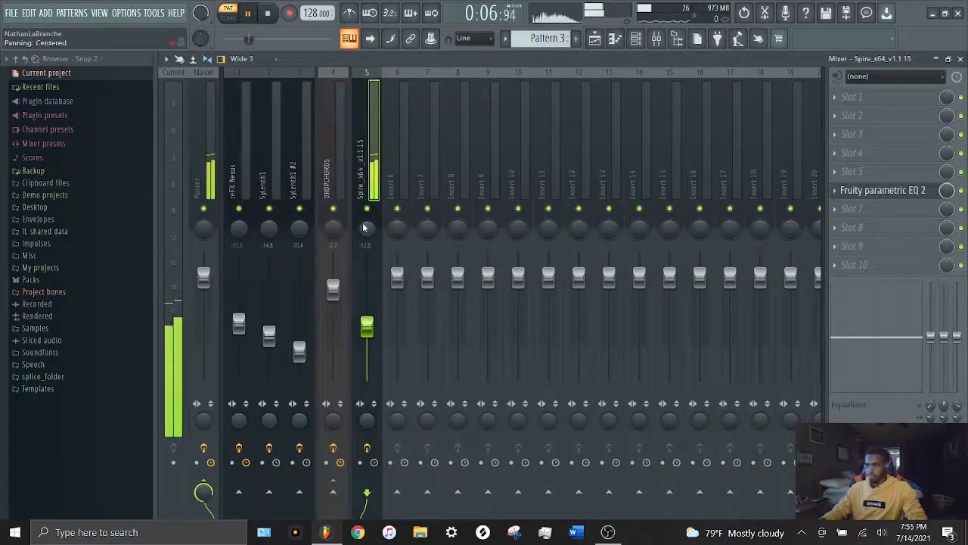
pyautogui.press('space')
pyautogui.click(636, 38)
pyautogui.click(229, 235)
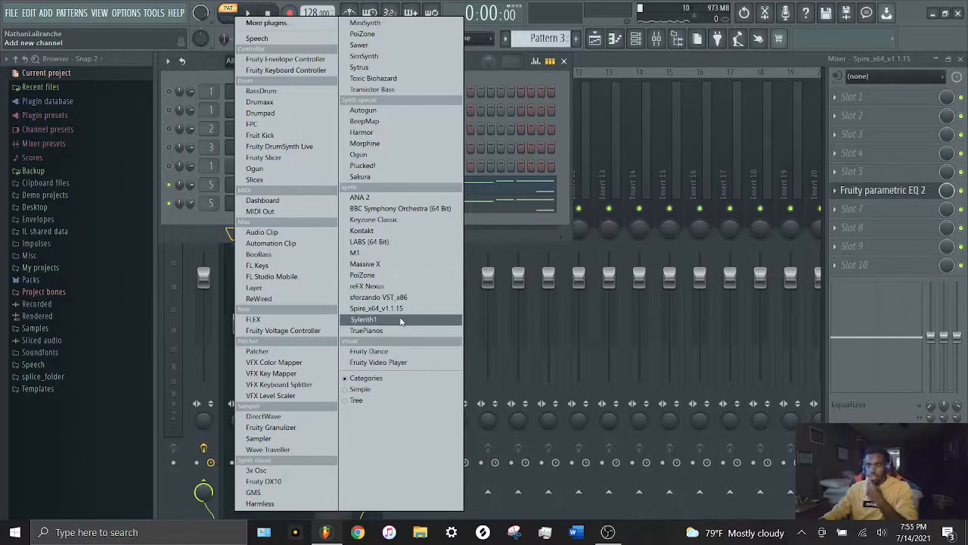
pyautogui.click(593, 155)
pyautogui.click(640, 157)
pyautogui.click(368, 164)
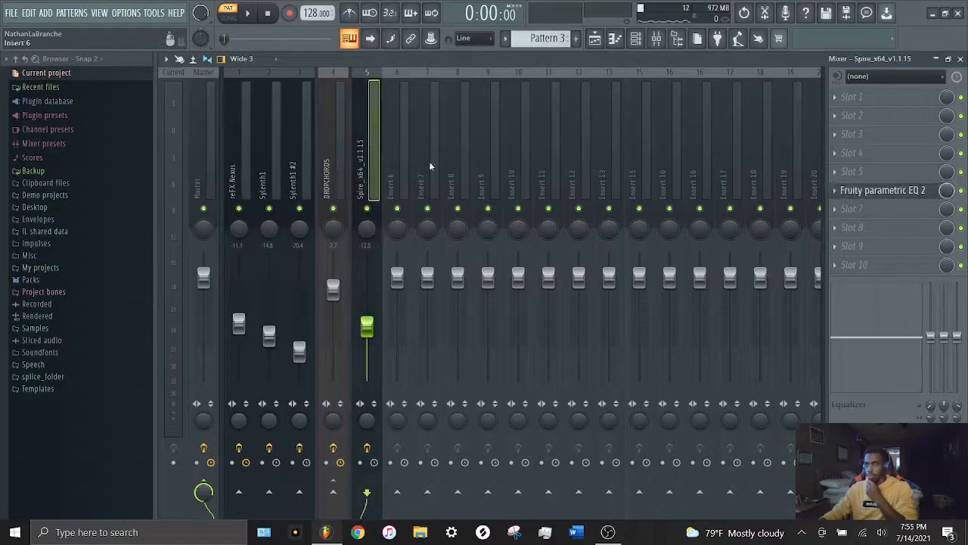
# Reopen the Spire track's Fruity parametric EQ 2, audition the layered part, and shift the band 7 shelf slightly lower in frequency.
pyautogui.click(863, 190)
pyautogui.doubleClick(355, 126)
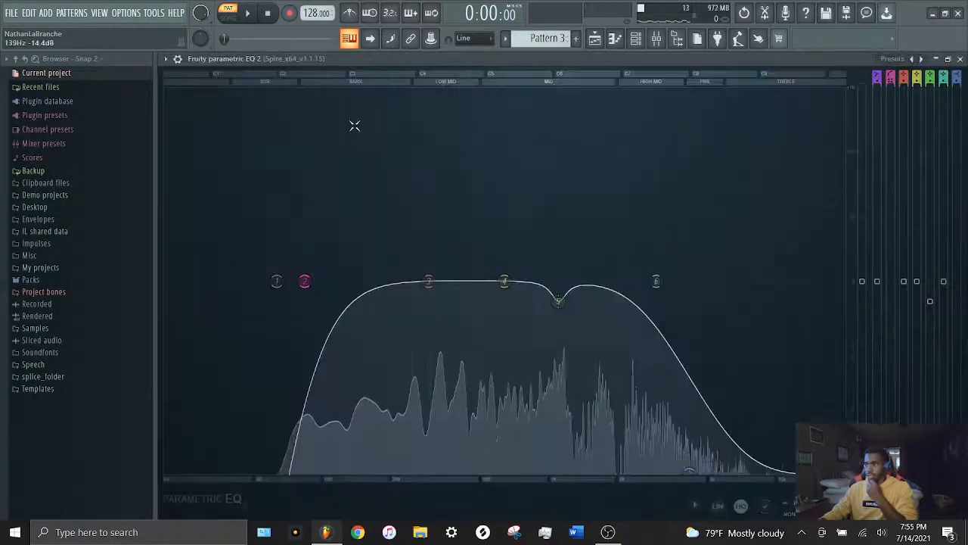
pyautogui.press('space')
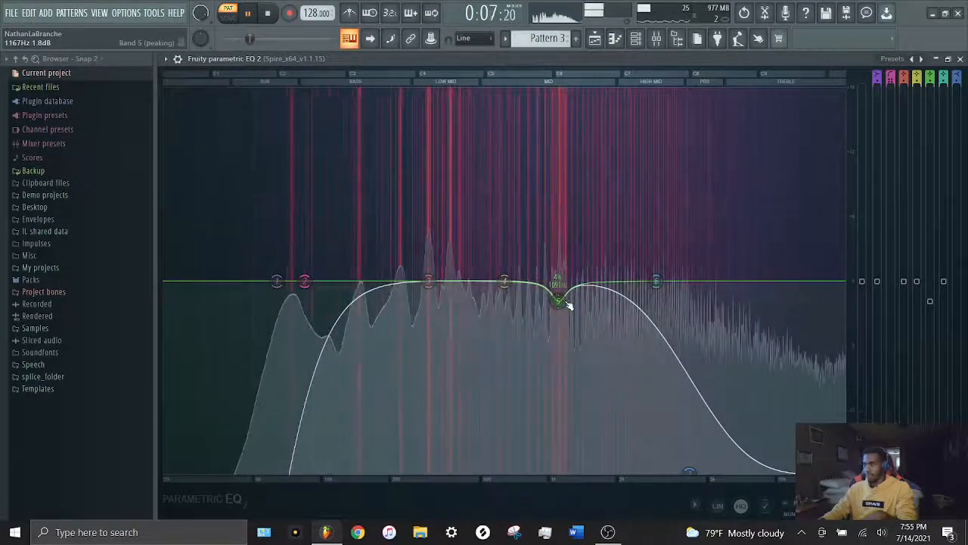
pyautogui.press('space')
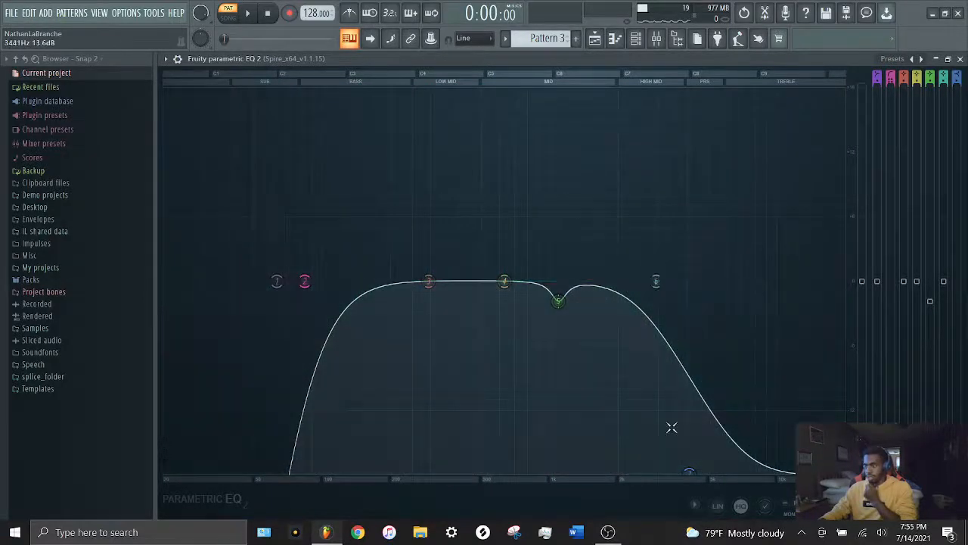
pyautogui.moveTo(688, 470); pyautogui.dragTo(681, 469)
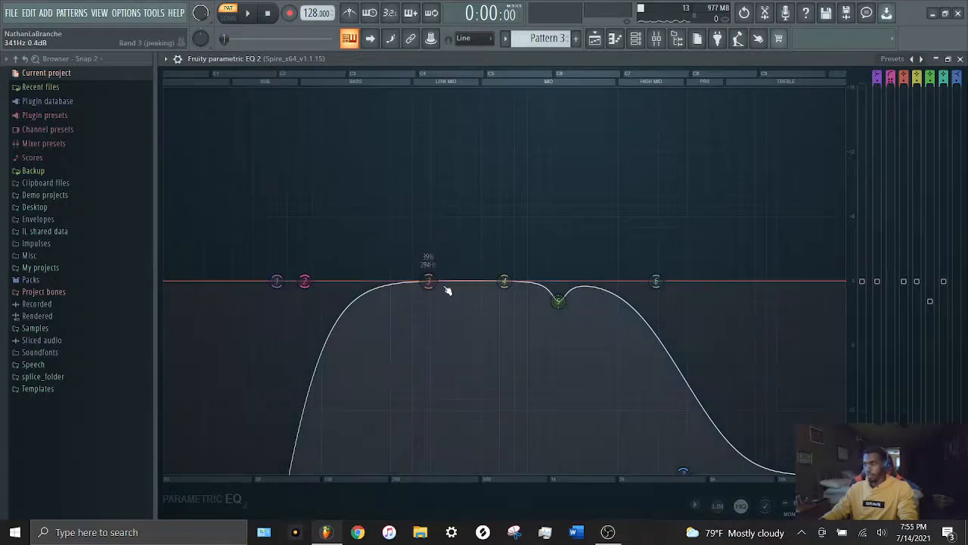
pyautogui.doubleClick(651, 61)
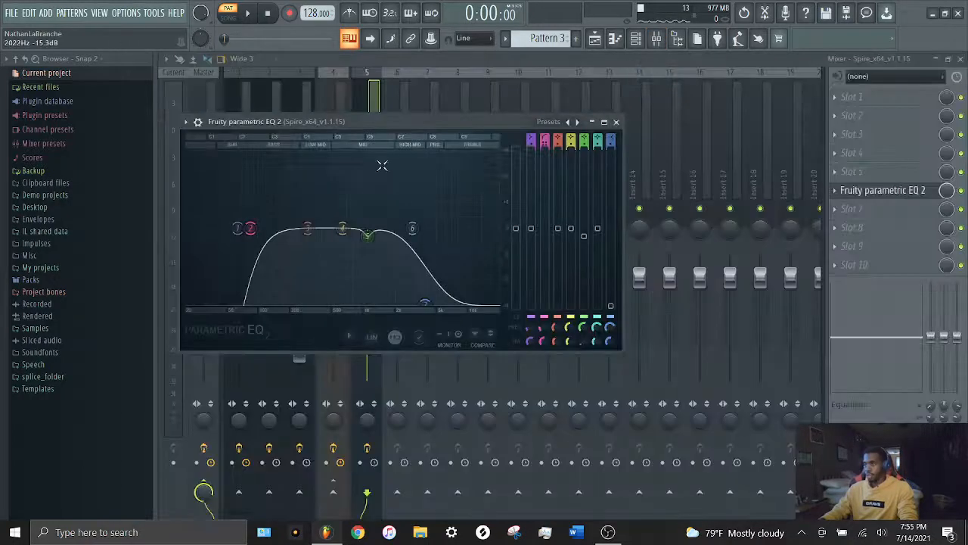
pyautogui.doubleClick(402, 123)
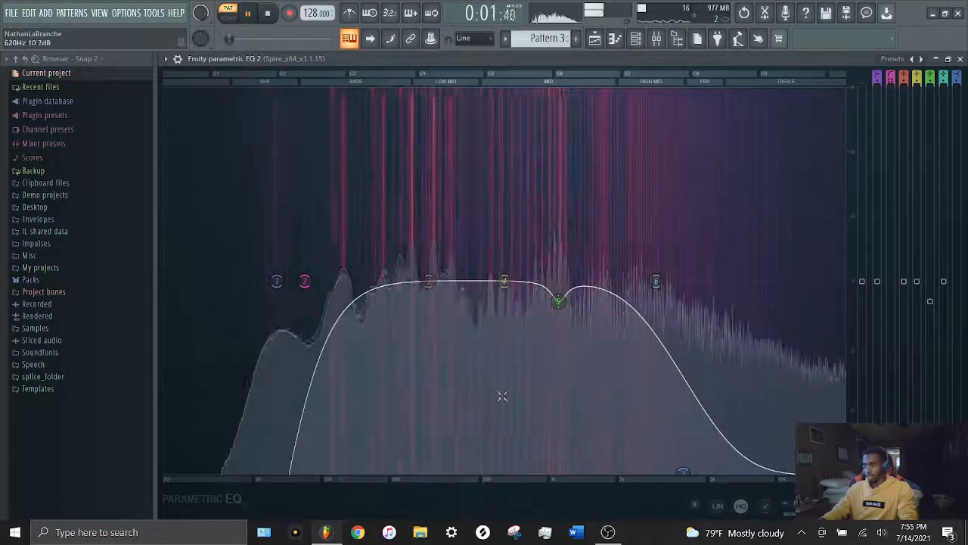
# Add a third reFX Nexus channel, filter its library to favorites, and load the Slap Bass 4 preset.
pyautogui.click(636, 39)
pyautogui.click(334, 234)
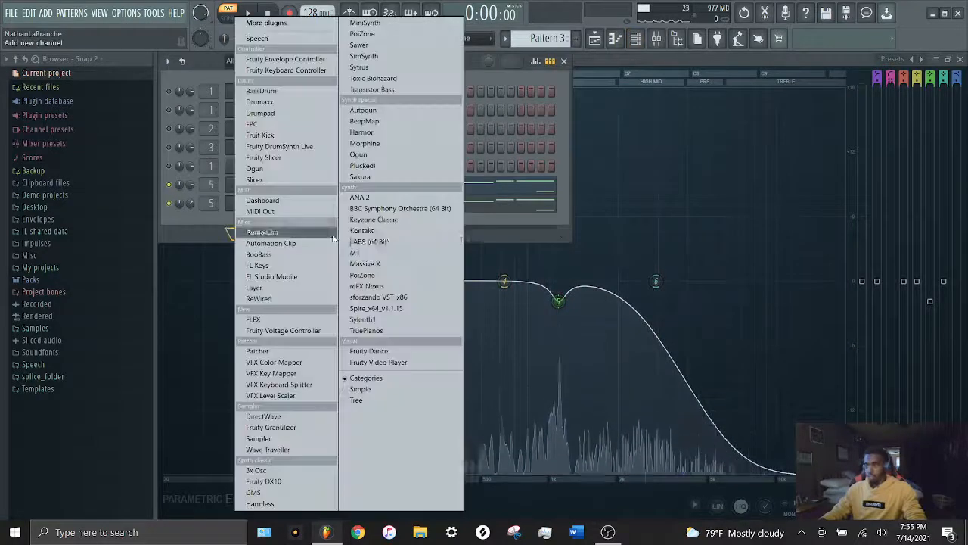
pyautogui.click(397, 285)
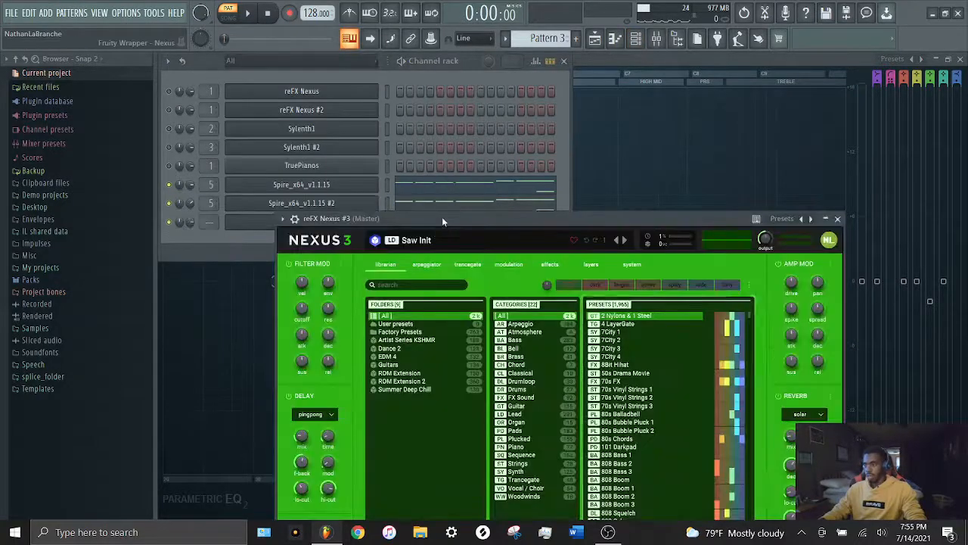
pyautogui.click(540, 212)
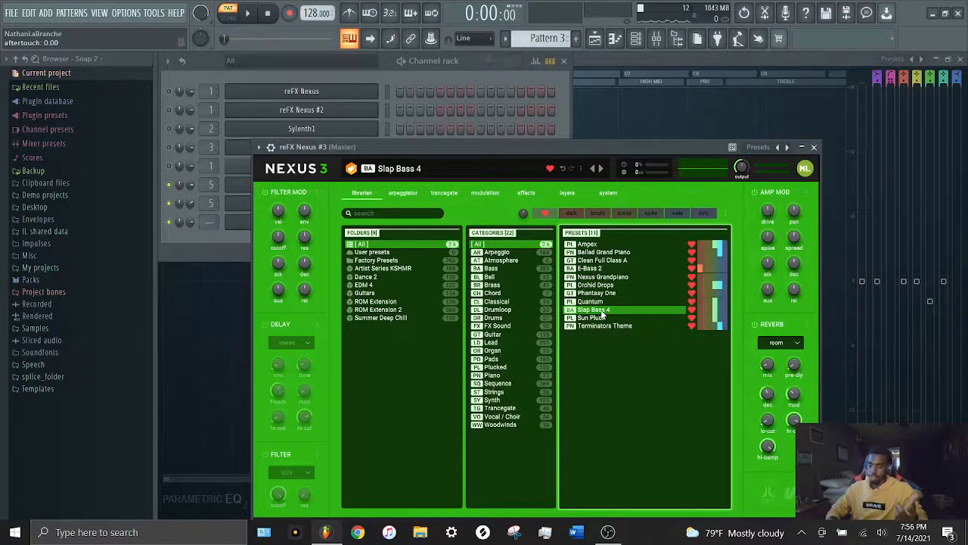
# Set the Nexus portamento mode to trg and its speed to 1/4.
pyautogui.click(485, 193)
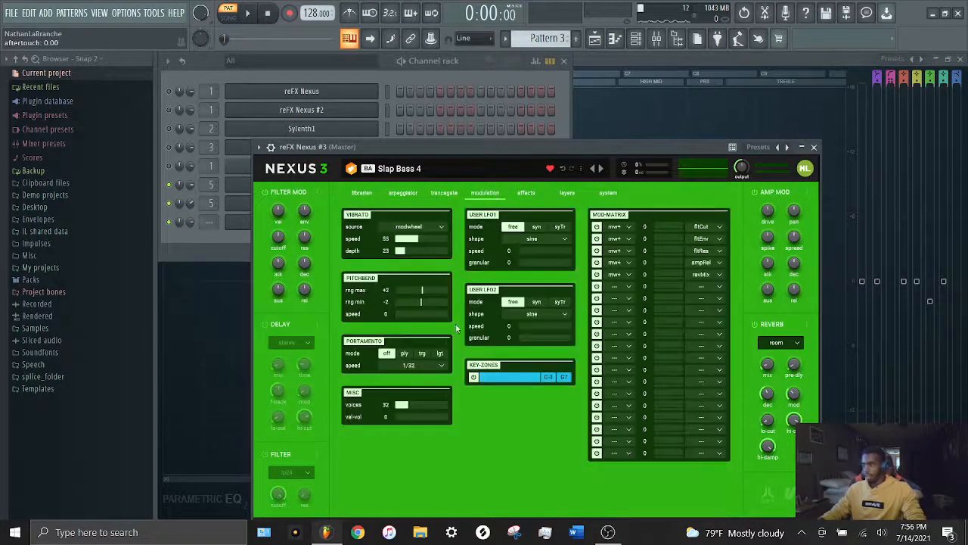
pyautogui.click(419, 364)
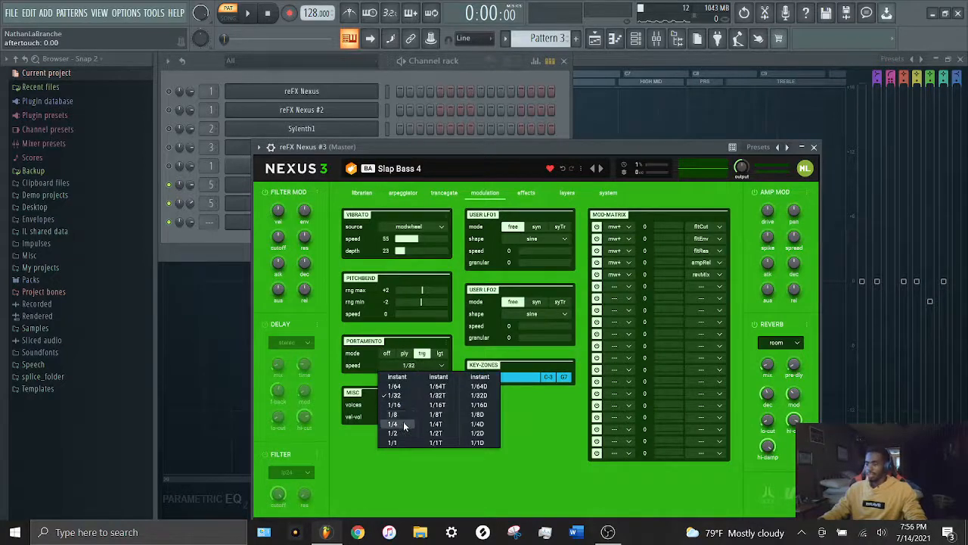
pyautogui.click(401, 415)
# Copy the second Spire's notes into reFX Nexus #3, audition them briefly, and open that channel's piano roll.
pyautogui.click(202, 245)
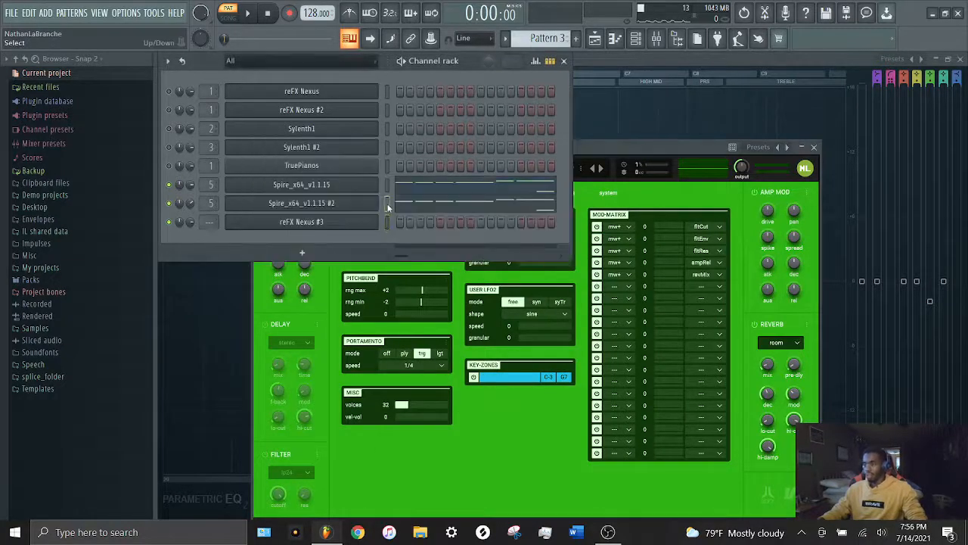
pyautogui.hotkey('ctrl', 'v')
pyautogui.press('space')
pyautogui.press('space')
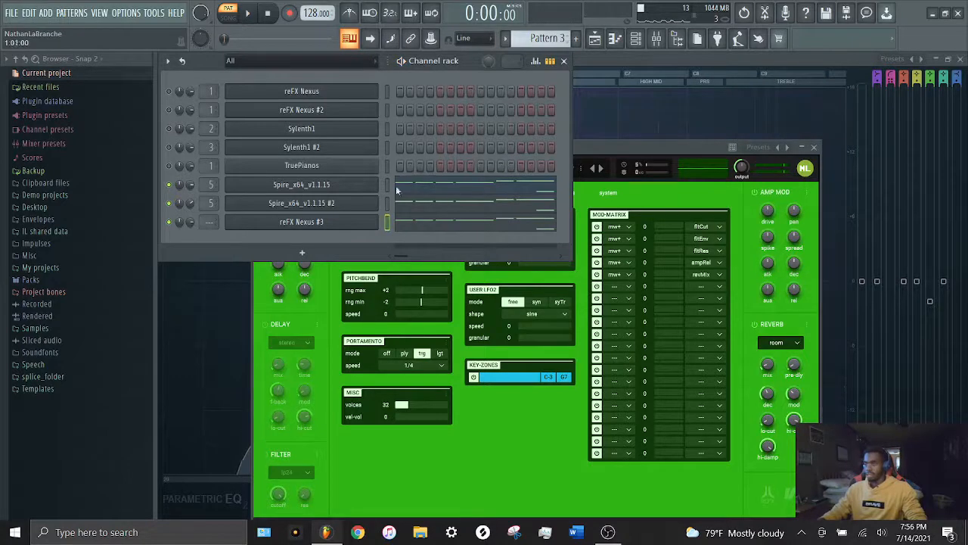
pyautogui.click(603, 44)
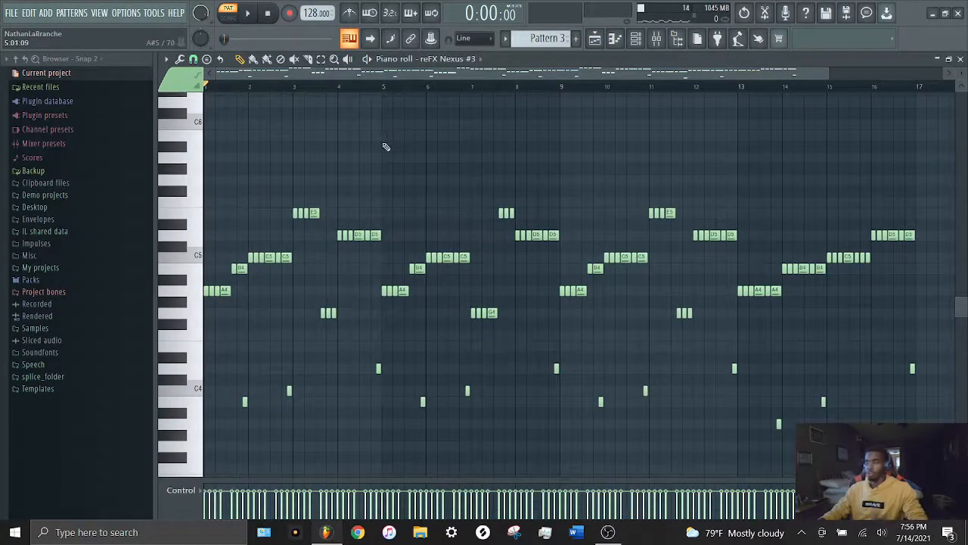
pyautogui.click(201, 301)
pyautogui.scroll(1, 204, 303)
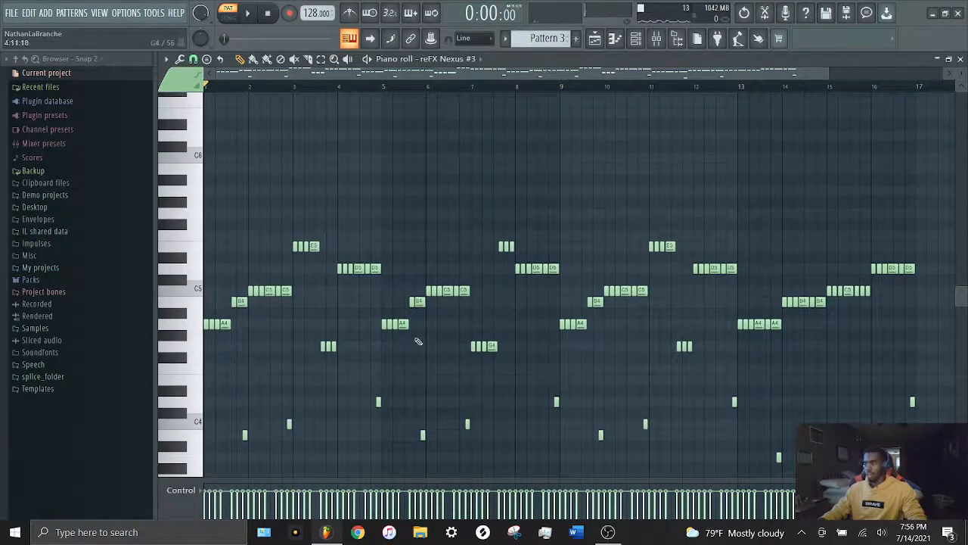
pyautogui.scroll(2, 421, 87)
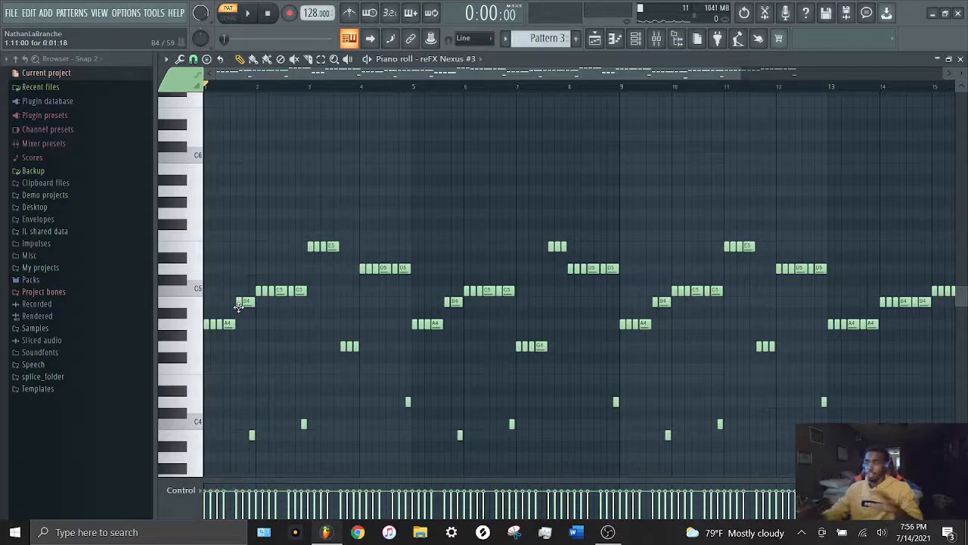
pyautogui.scroll(-3, 492, 98)
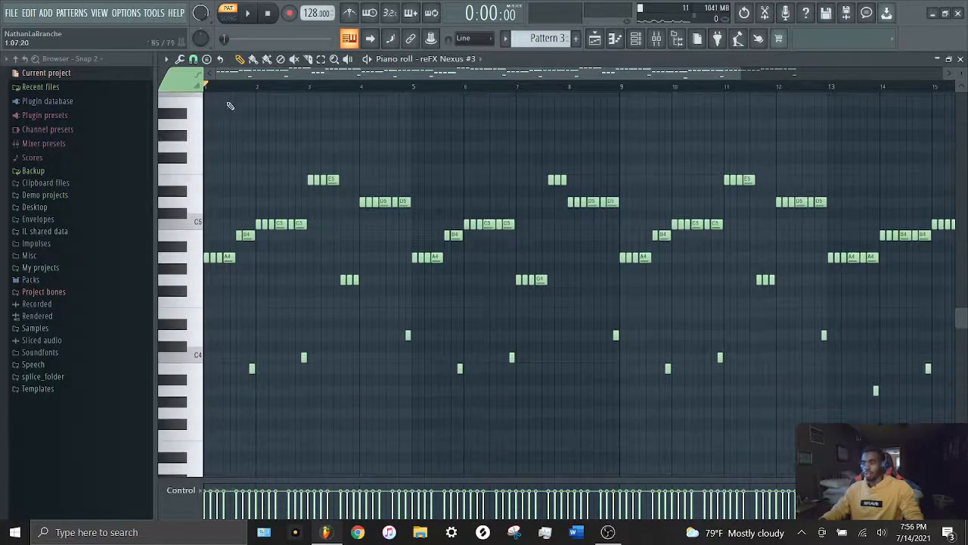
pyautogui.scroll(3, 231, 76)
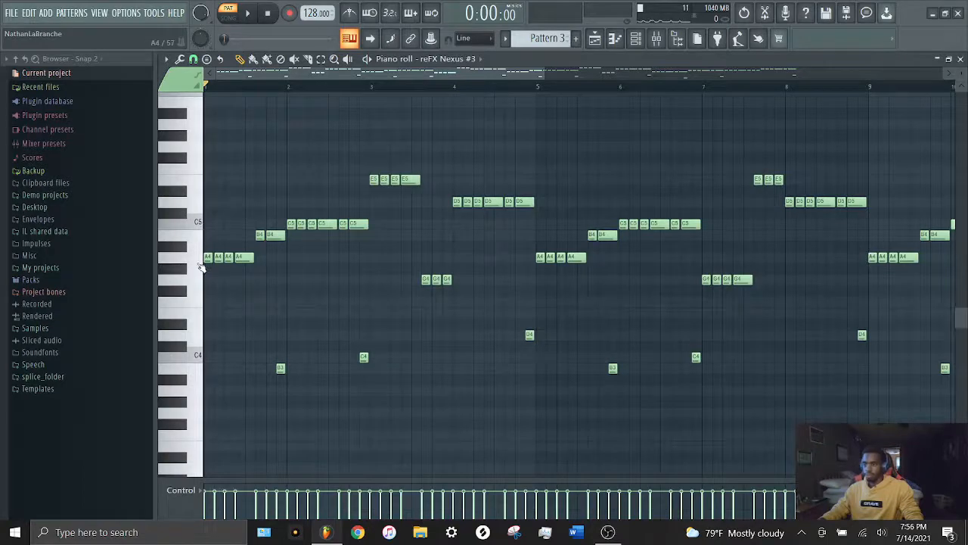
# Lower the reFX Nexus #3 mixer track to about -14.8 dB and audition the pattern.
pyautogui.click(635, 39)
pyautogui.click(473, 182)
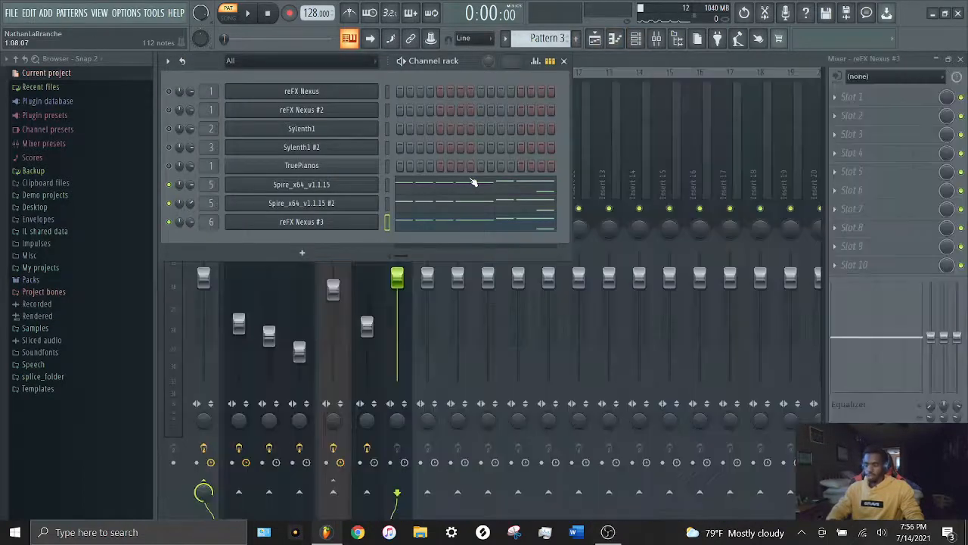
pyautogui.moveTo(398, 279); pyautogui.dragTo(398, 326)
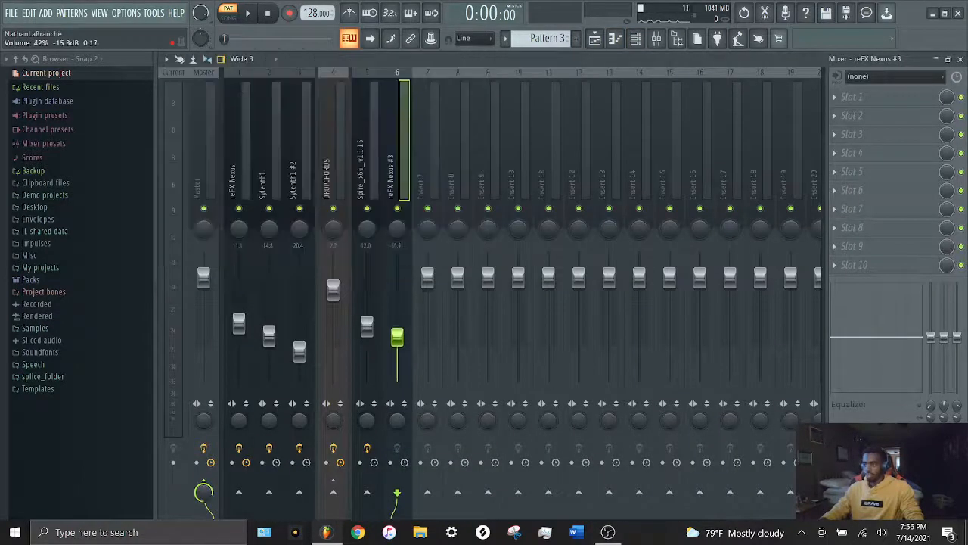
pyautogui.press('space')
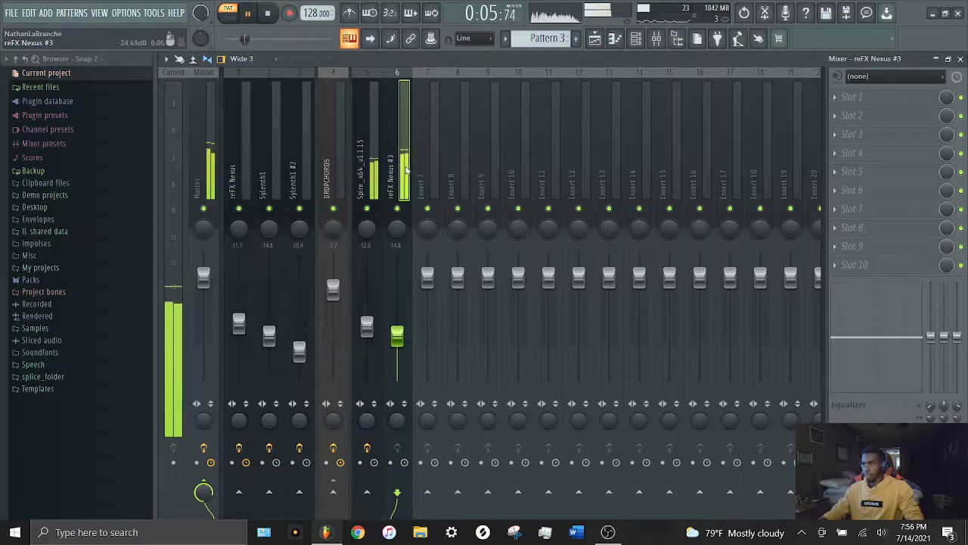
pyautogui.press('space')
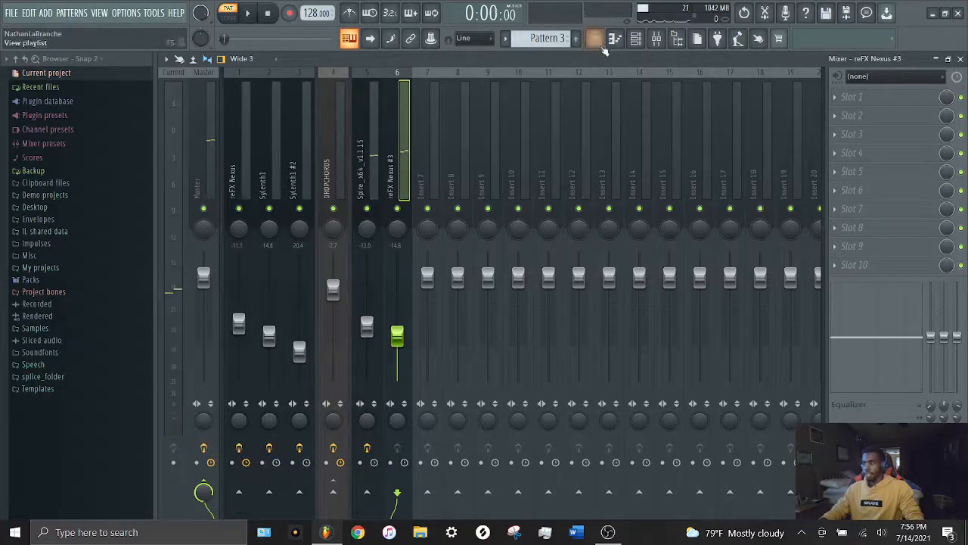
# Reopen the reFX Nexus #3 piano roll, try all its notes one octave higher, and audition them.
pyautogui.click(602, 47)
pyautogui.click(617, 41)
pyautogui.scroll(-3, 470, 88)
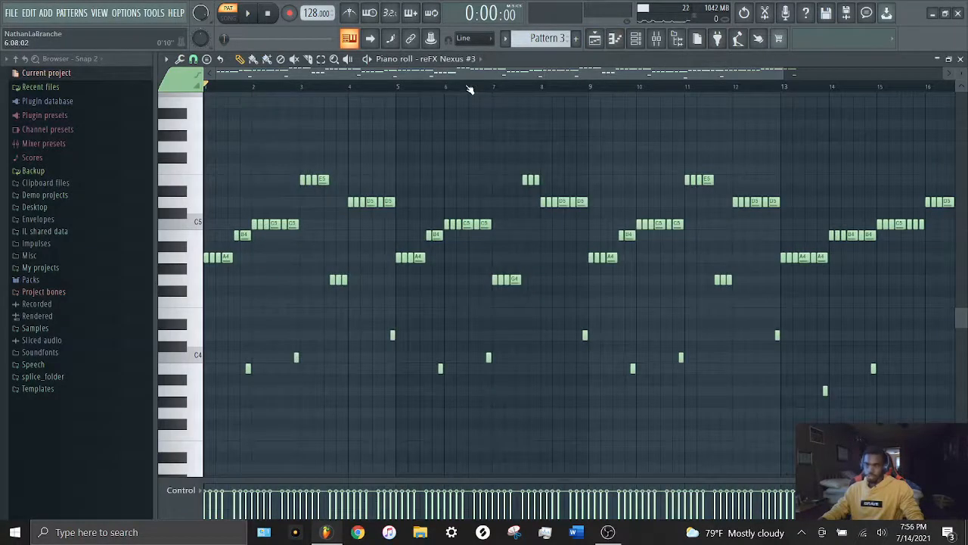
pyautogui.scroll(2, 394, 159)
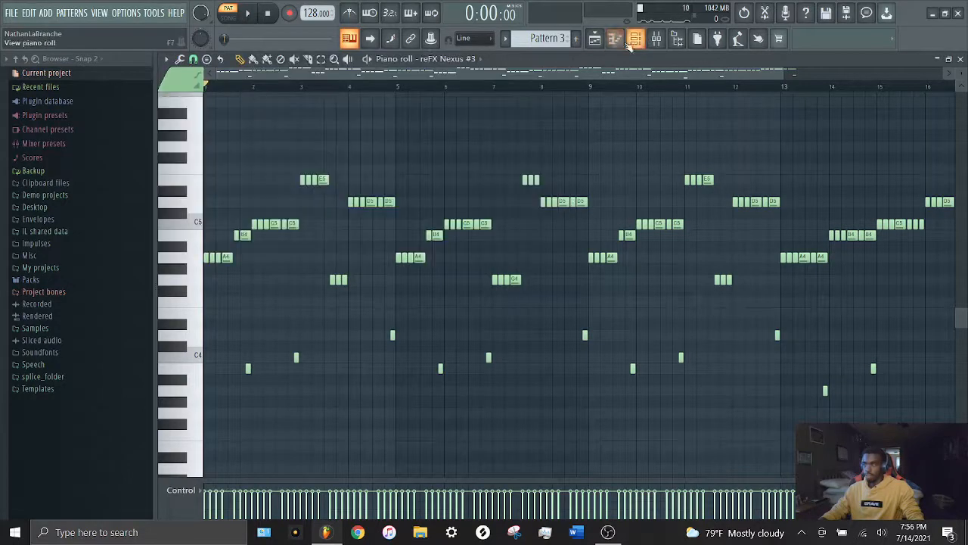
pyautogui.hotkey('ctrl', 'a')
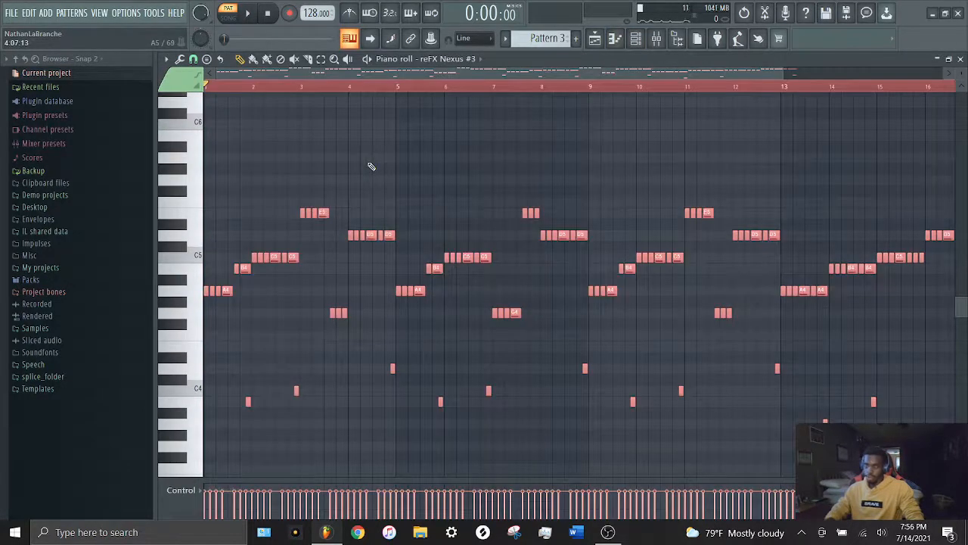
pyautogui.hotkey('ctrl', 'Up')
pyautogui.press('space')
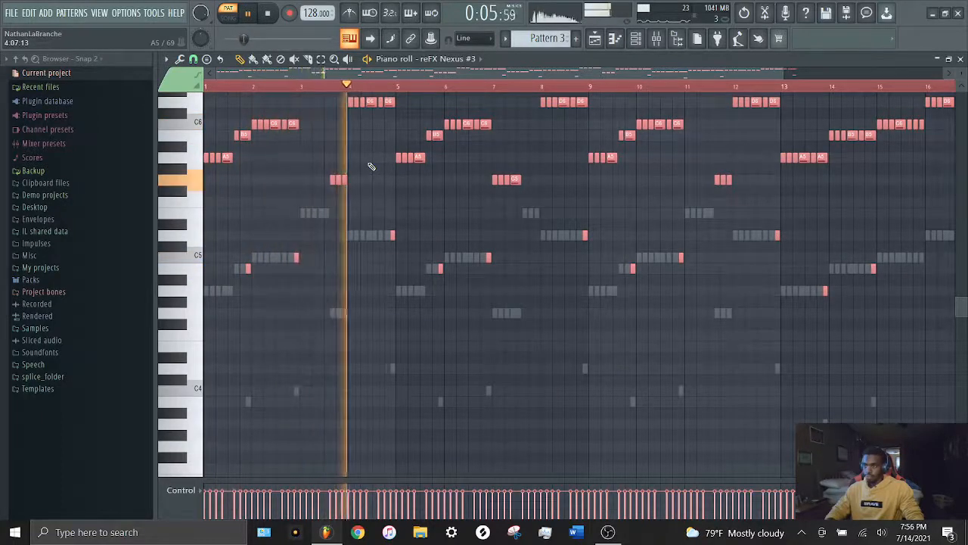
pyautogui.press('space')
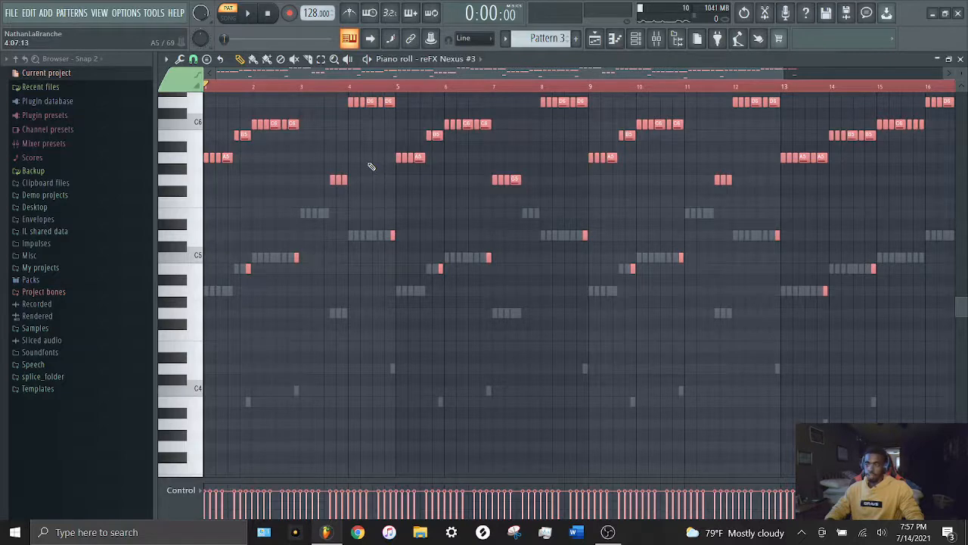
# Shift all the selected notes down two octaves and audition the lower register briefly.
pyautogui.hotkey('ctrl', 'Down')
pyautogui.hotkey('ctrl', 'Down')
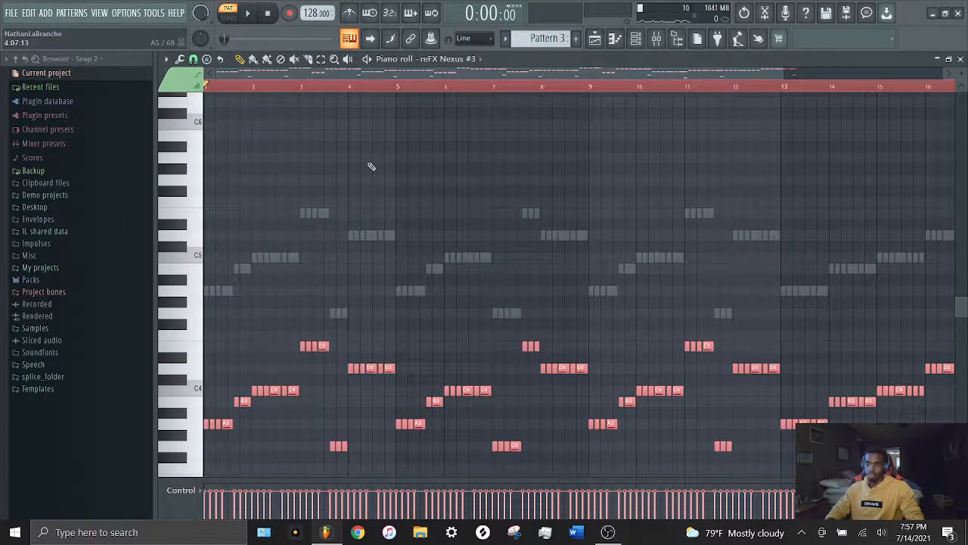
pyautogui.press('space')
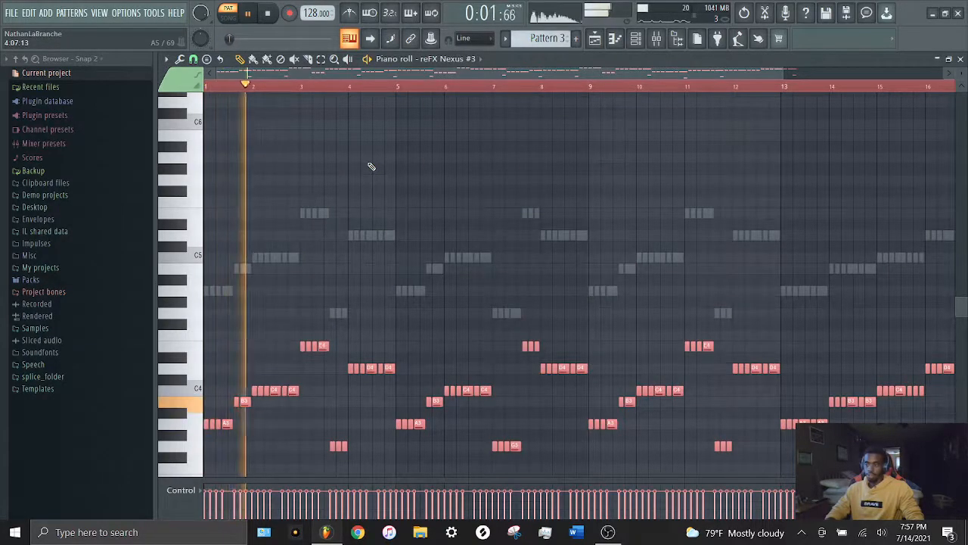
pyautogui.press('space')
# Transpose the selected notes back up to their original octave, with the first note on A4.
pyautogui.scroll(-3, 244, 338)
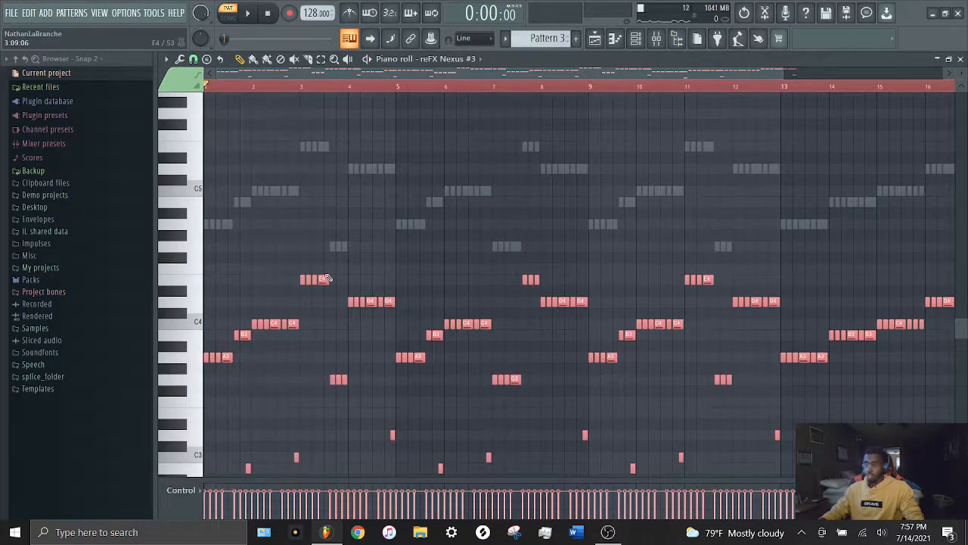
pyautogui.scroll(3, 427, 323)
pyautogui.hotkey('ctrl', 'Up')
pyautogui.hotkey('ctrl', 'Up')
pyautogui.hotkey('ctrl', 'Down')
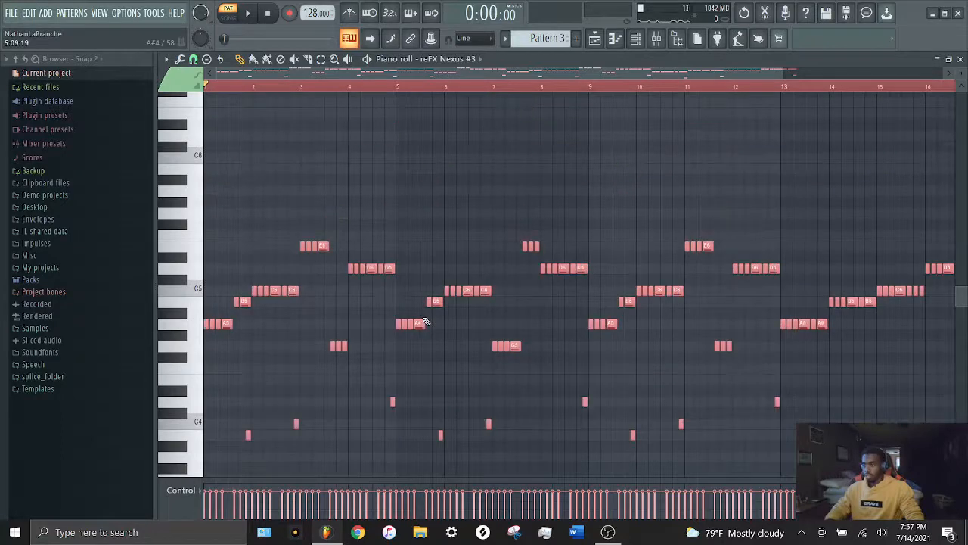
pyautogui.scroll(-1, 278, 236)
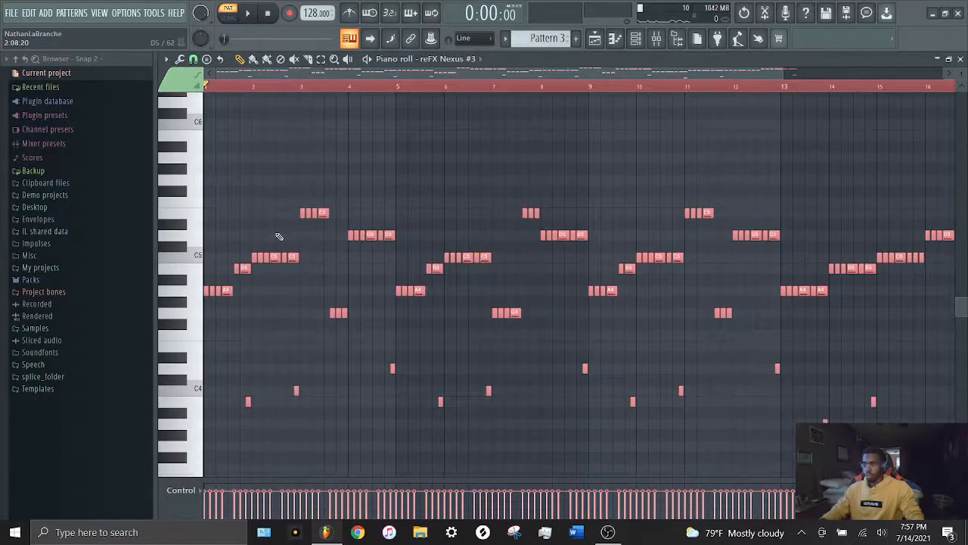
# Play the pattern and lower the reFX Nexus #3 mixer track to about -18.3 dB.
pyautogui.press('space')
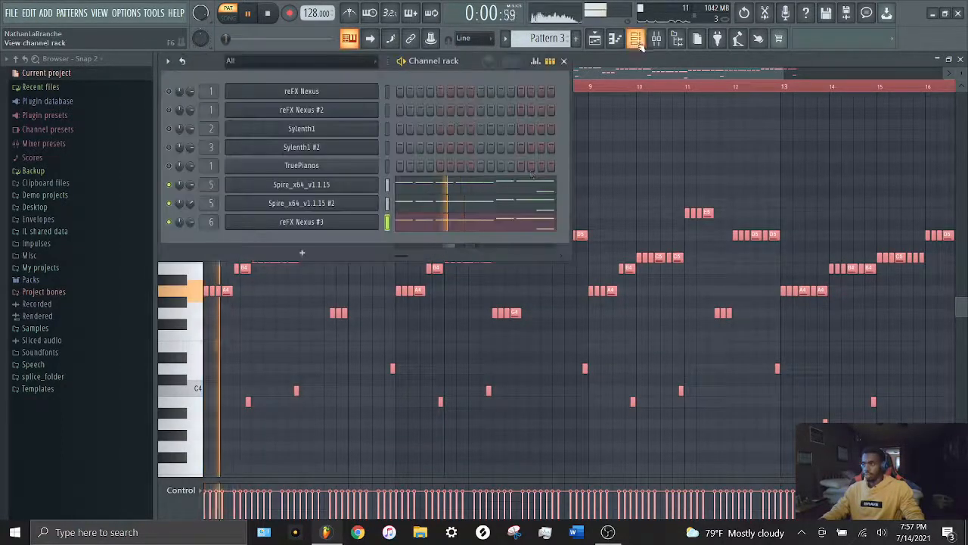
pyautogui.click(657, 39)
pyautogui.click(657, 40)
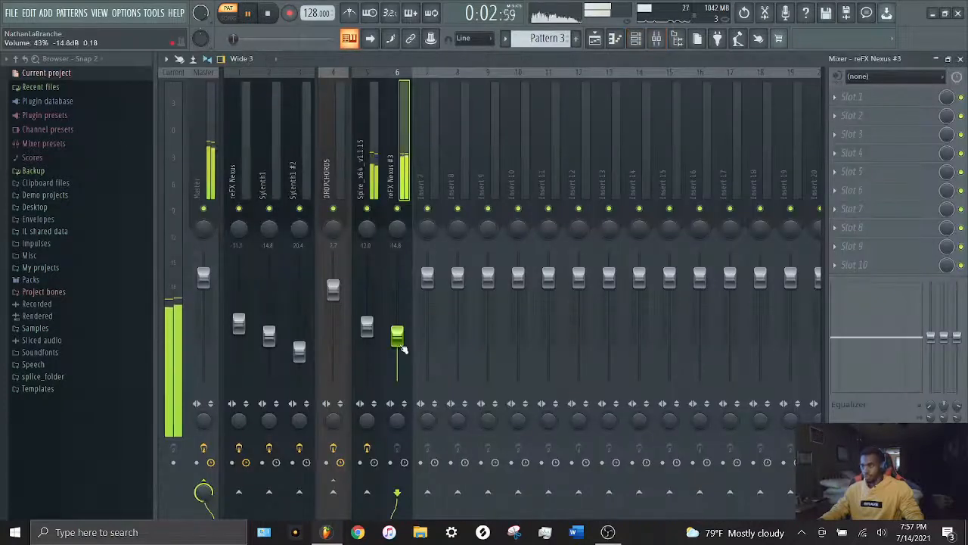
pyautogui.moveTo(399, 340); pyautogui.dragTo(400, 350)
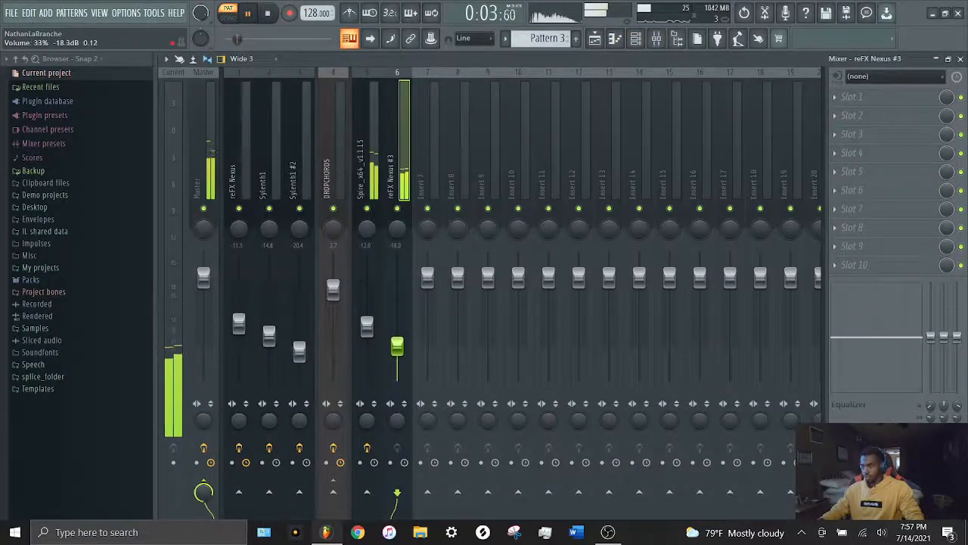
# Add Fruity parametric EQ 2 to slot 4 of the reFX Nexus #3 mixer track and maximize its window.
pyautogui.click(853, 152)
pyautogui.click(690, 142)
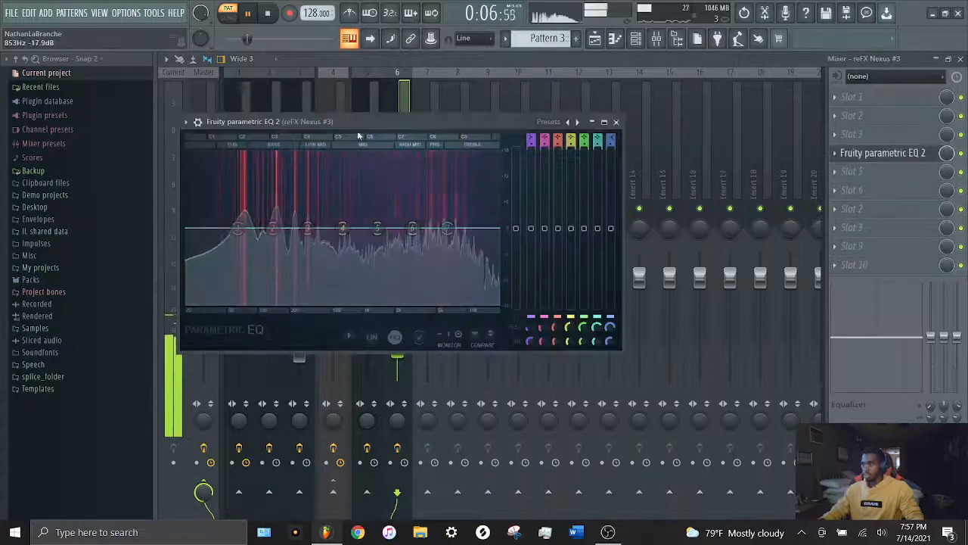
pyautogui.doubleClick(359, 123)
pyautogui.press('space')
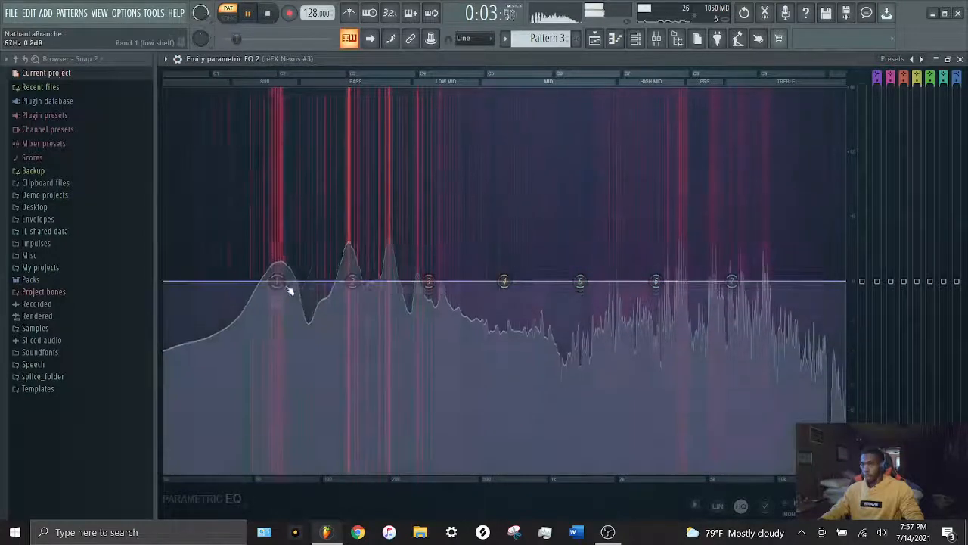
# Set EQ band 1 to a high pass with the Gentle 8 slope and move it slightly lower in frequency.
pyautogui.rightClick(280, 286)
pyautogui.moveTo(298, 310)
pyautogui.click(345, 342)
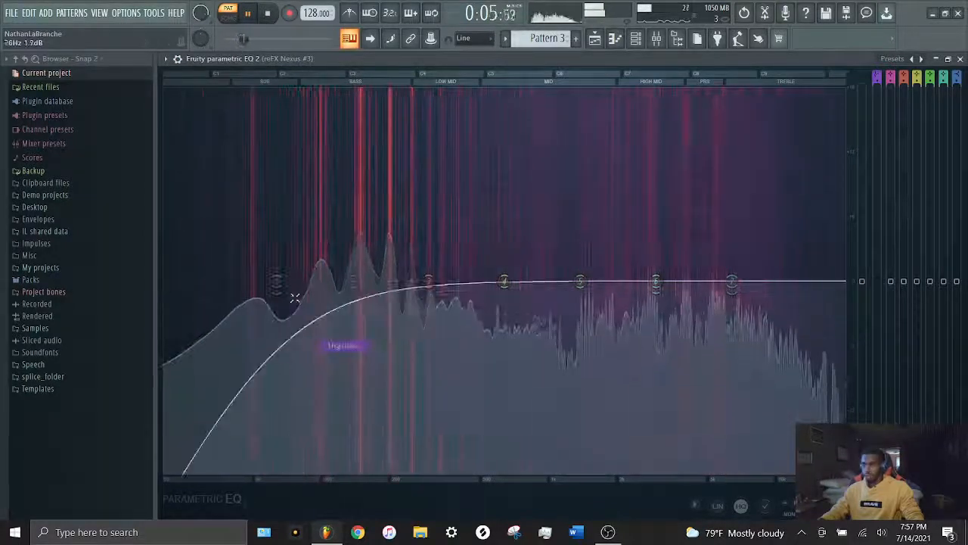
pyautogui.rightClick(279, 285)
pyautogui.click(340, 377)
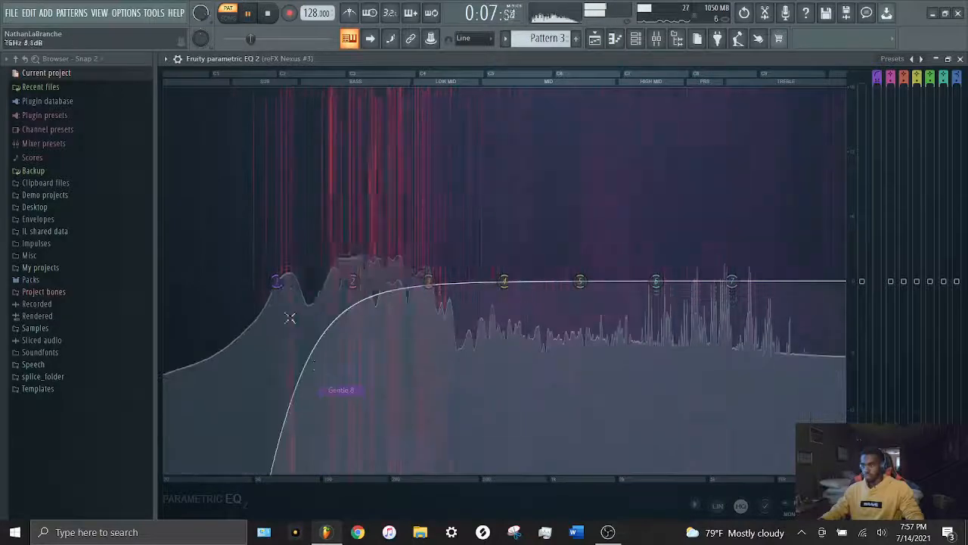
pyautogui.moveTo(281, 283)
pyautogui.mouseDown()
pyautogui.moveTo(296, 283)
pyautogui.moveTo(278, 283)
pyautogui.mouseUp()
pyautogui.moveTo(861, 281); pyautogui.dragTo(862, 474)
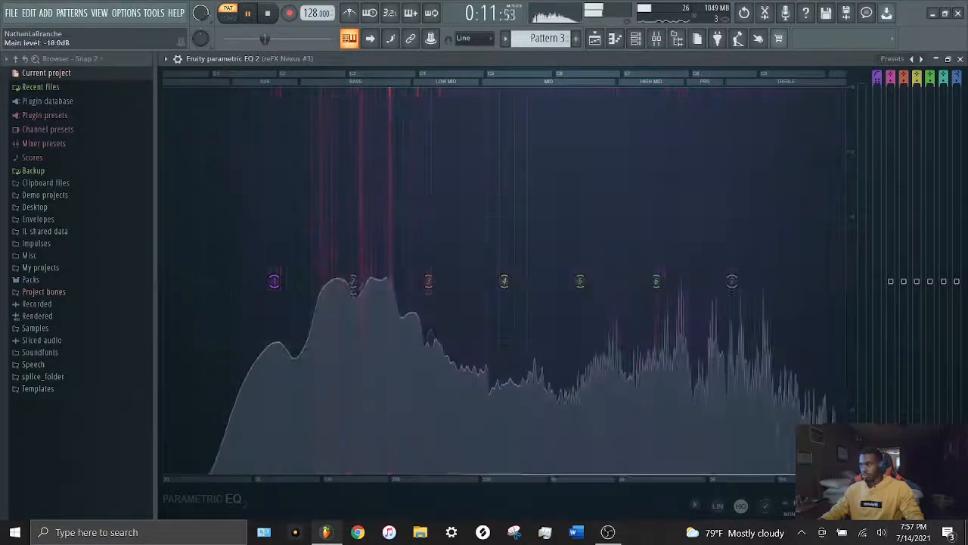
pyautogui.rightClick(863, 327)
pyautogui.click(896, 350)
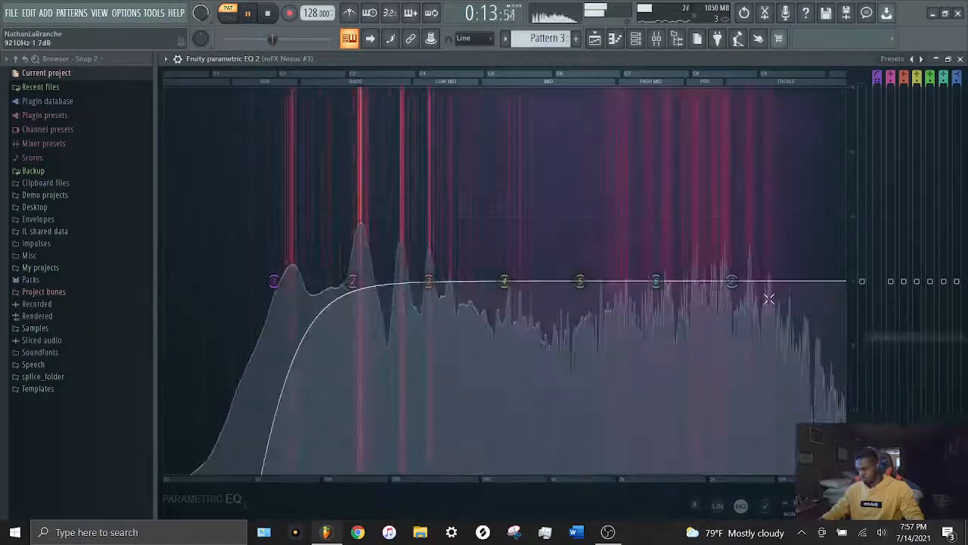
# Pull the band 7 high shelf down to the minimum level near 7 kHz, then stop playback.
pyautogui.moveTo(740, 285); pyautogui.dragTo(745, 472)
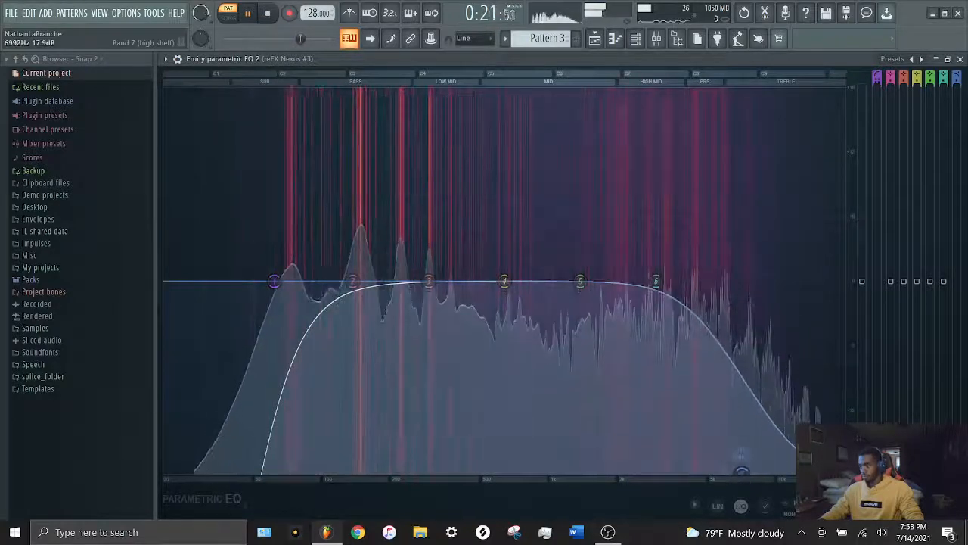
pyautogui.press('space')
# Open the reFX Nexus #3 plugin, look at its preset library, and return to the modulation settings.
pyautogui.click(636, 38)
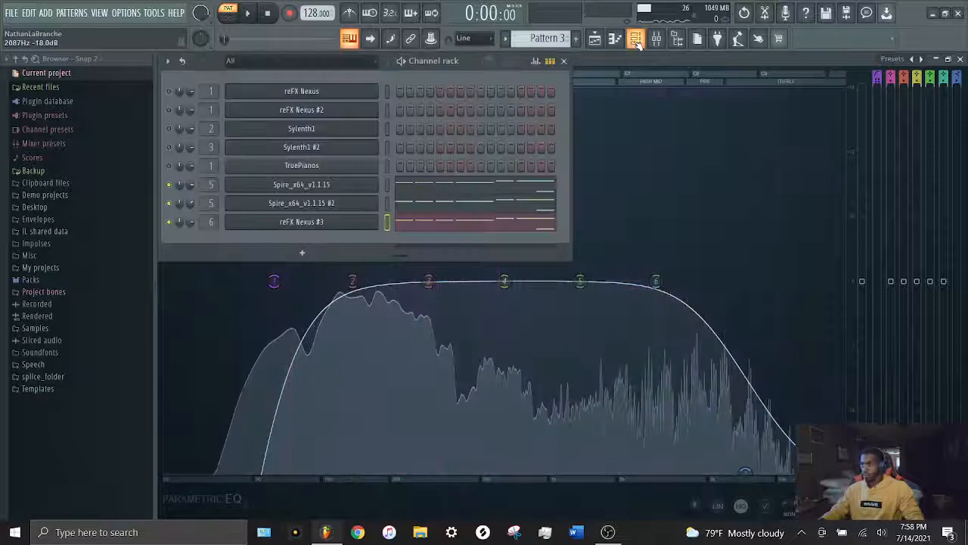
pyautogui.click(316, 223)
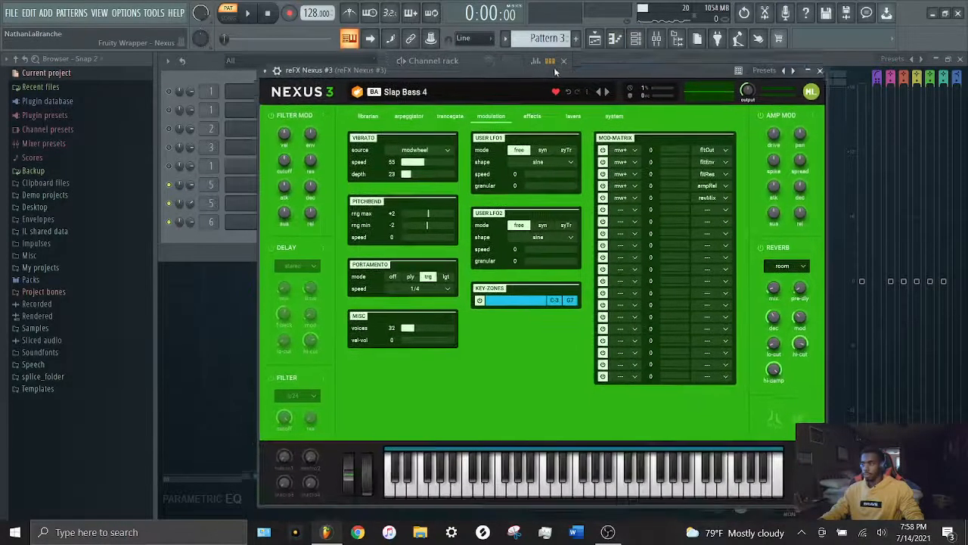
pyautogui.click(362, 106)
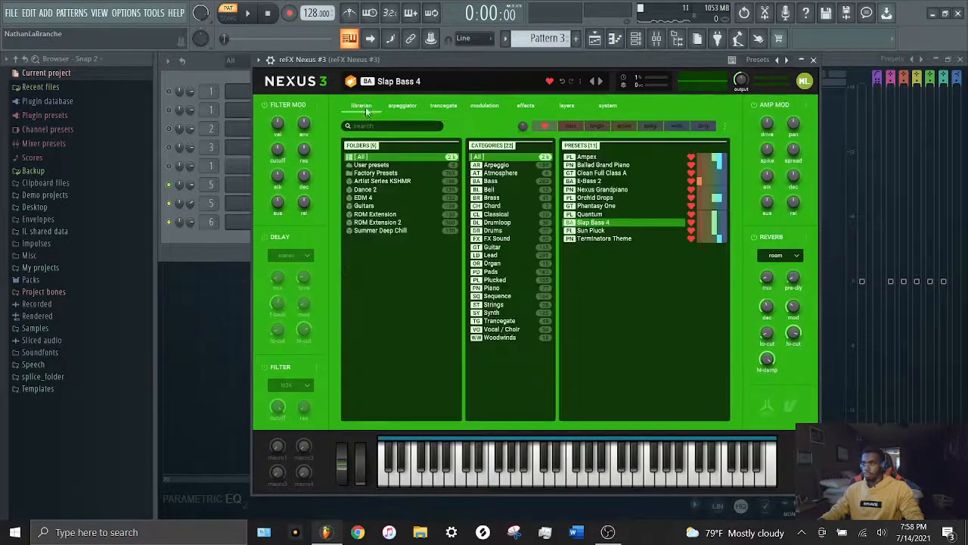
pyautogui.click(478, 110)
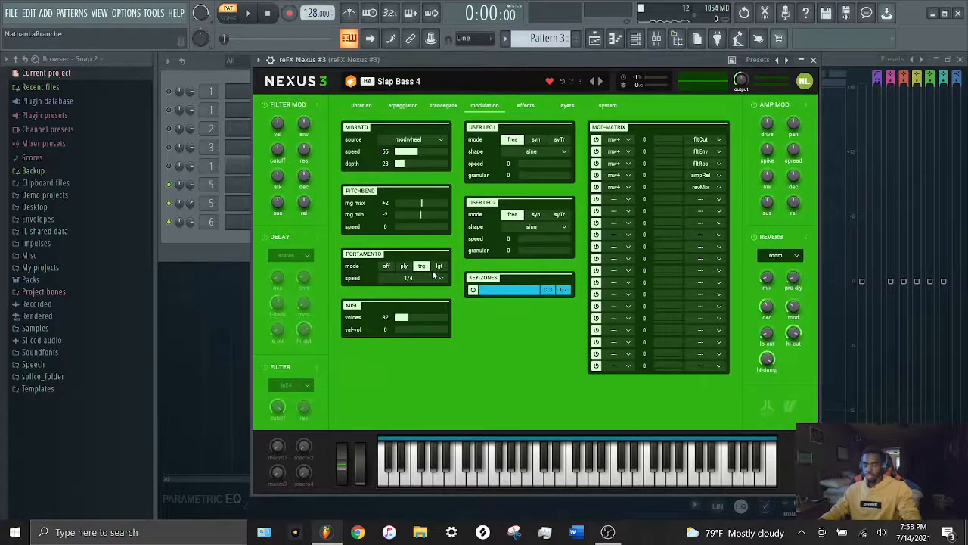
# Play F5 and G5 alternately to test the portamento glide, and switch the portamento mode off to compare.
pyautogui.press('v')
pyautogui.press('b')
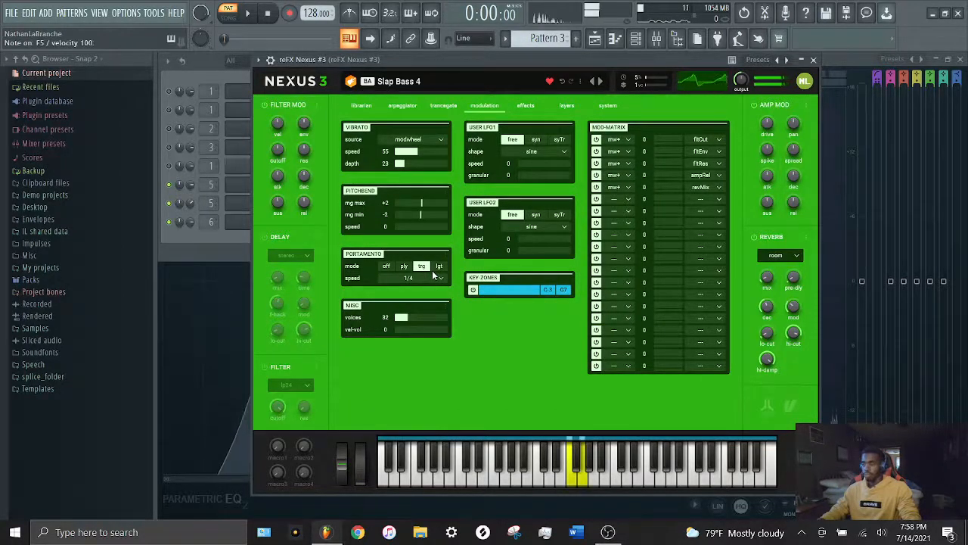
pyautogui.press('b')
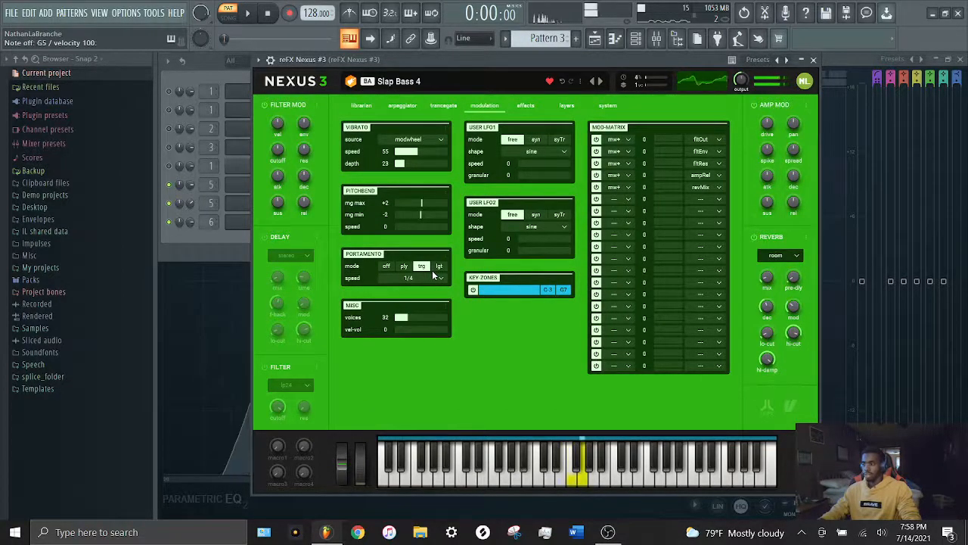
pyautogui.press('v')
pyautogui.press('b')
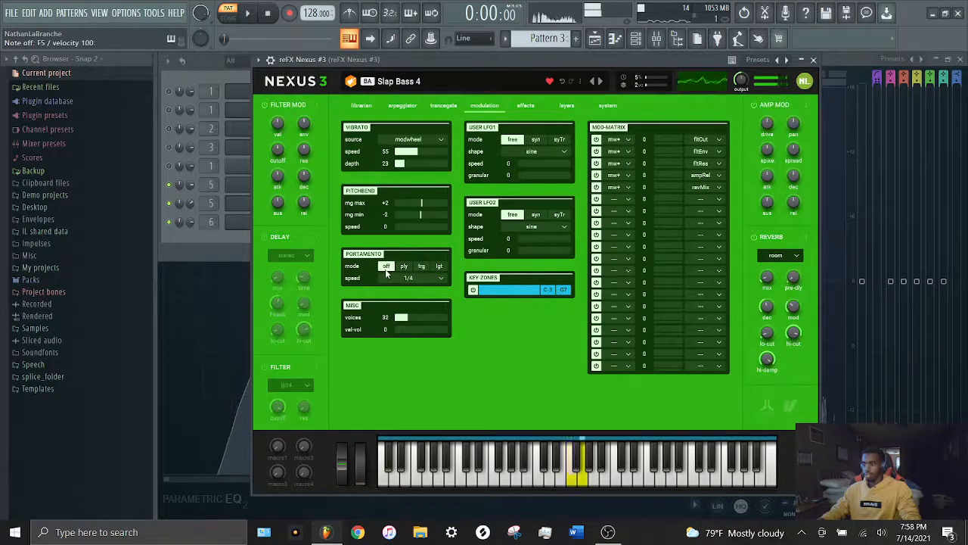
# Set the portamento mode to trg and check the speed options, keeping the speed at 1/4.
pyautogui.click(422, 267)
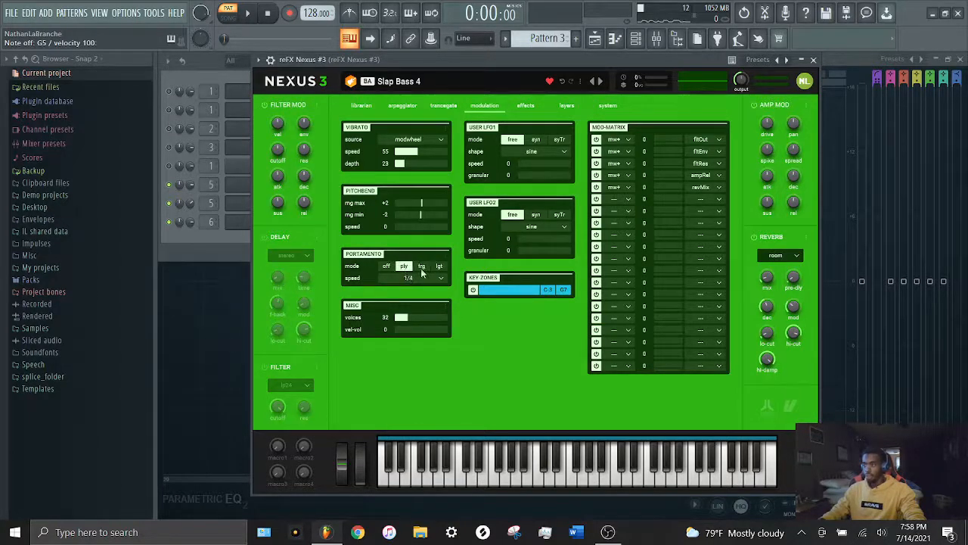
pyautogui.click(428, 278)
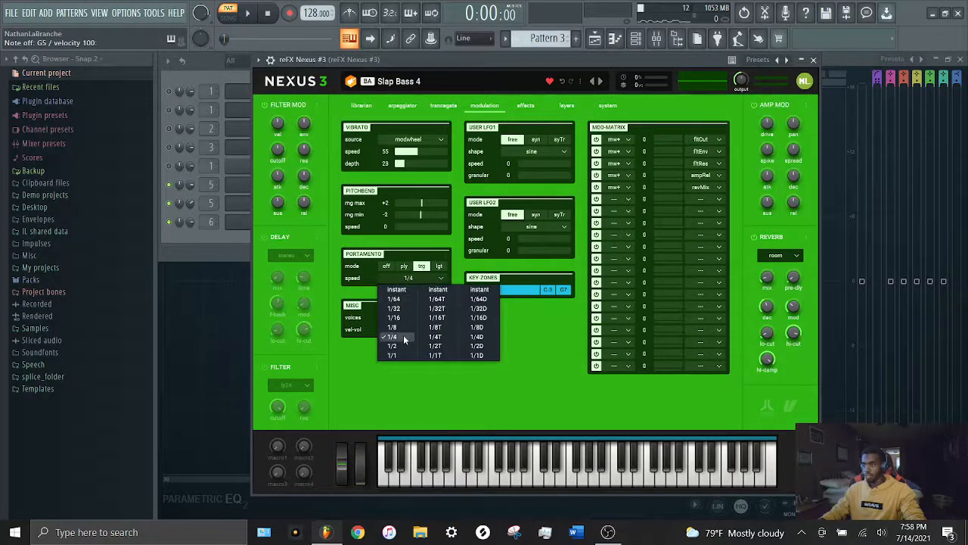
pyautogui.click(536, 322)
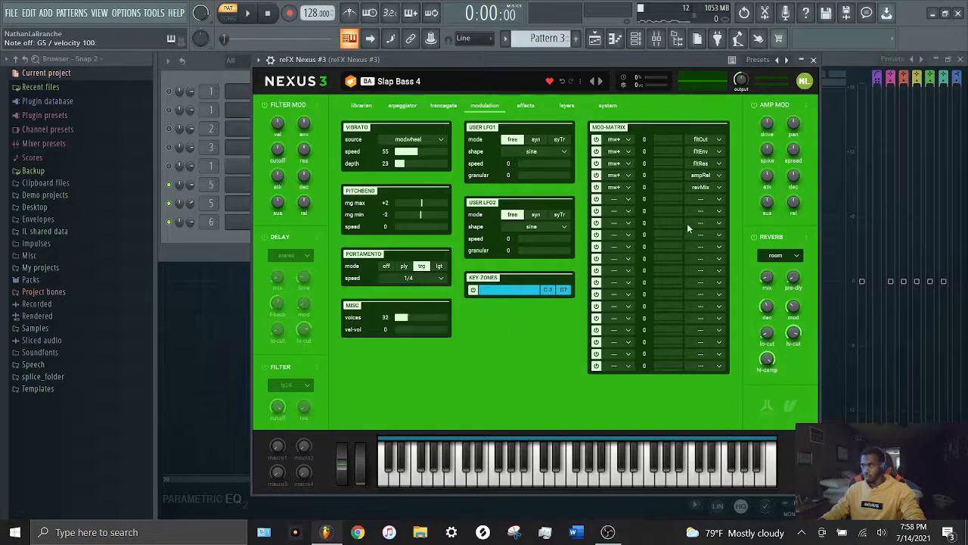
# Open the Fruity Parametric EQ 2 on the reFX Nexus #3 mixer track and play the pattern to examine its spectrum.
pyautogui.click(615, 40)
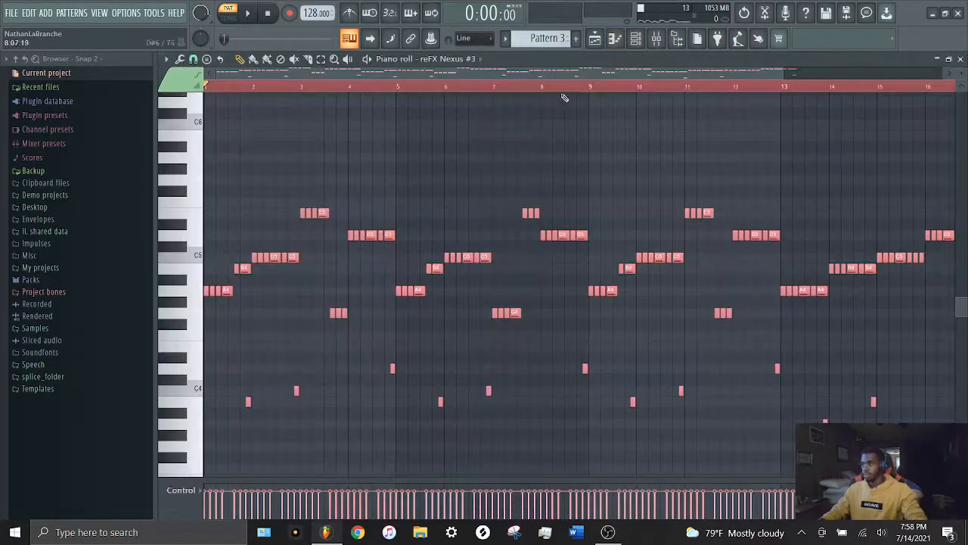
pyautogui.click(636, 40)
pyautogui.click(656, 39)
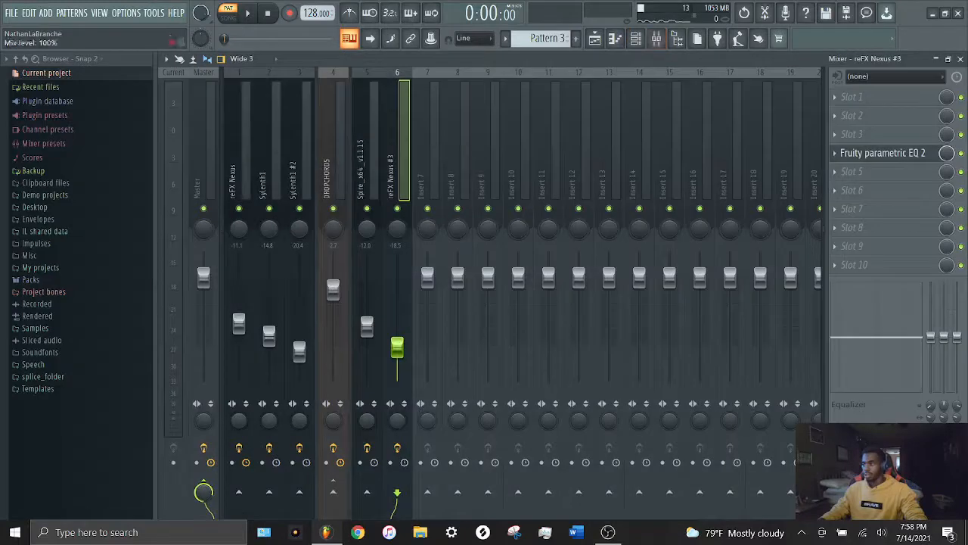
pyautogui.click(893, 155)
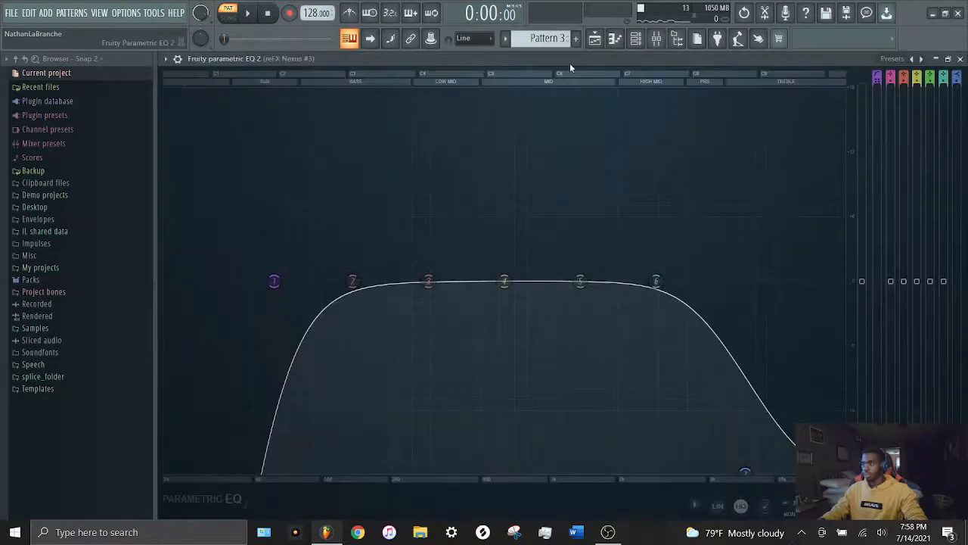
pyautogui.press('space')
pyautogui.press('space')
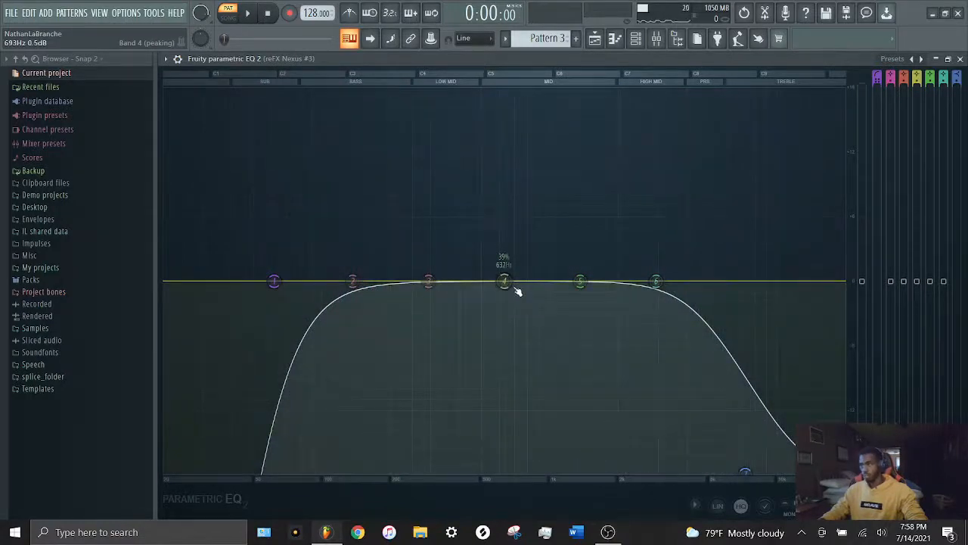
pyautogui.press('space')
pyautogui.press('space')
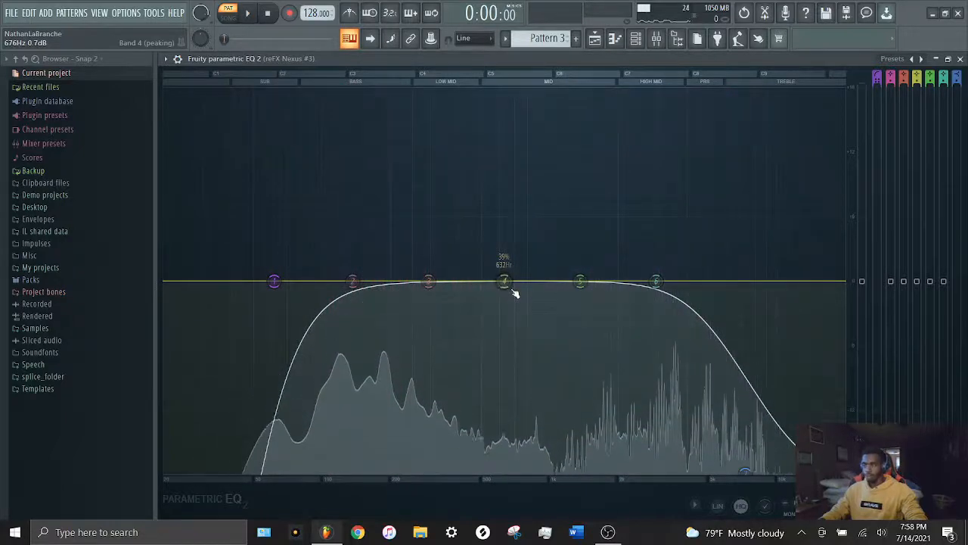
# Try boosting EQ band 4 by 10.5 dB at 857 Hz, and reset the band.
pyautogui.moveTo(507, 283); pyautogui.dragTo(534, 168)
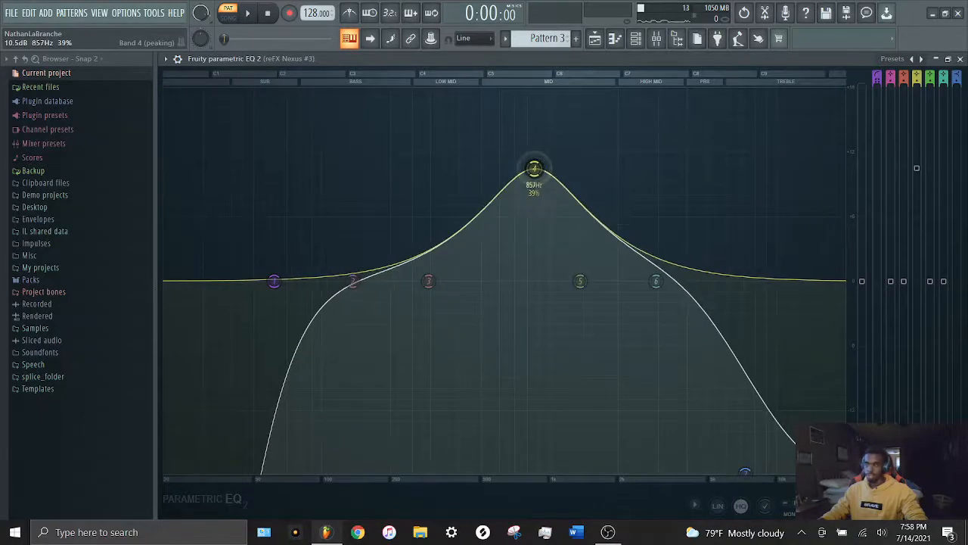
pyautogui.rightClick(535, 169)
pyautogui.click(554, 184)
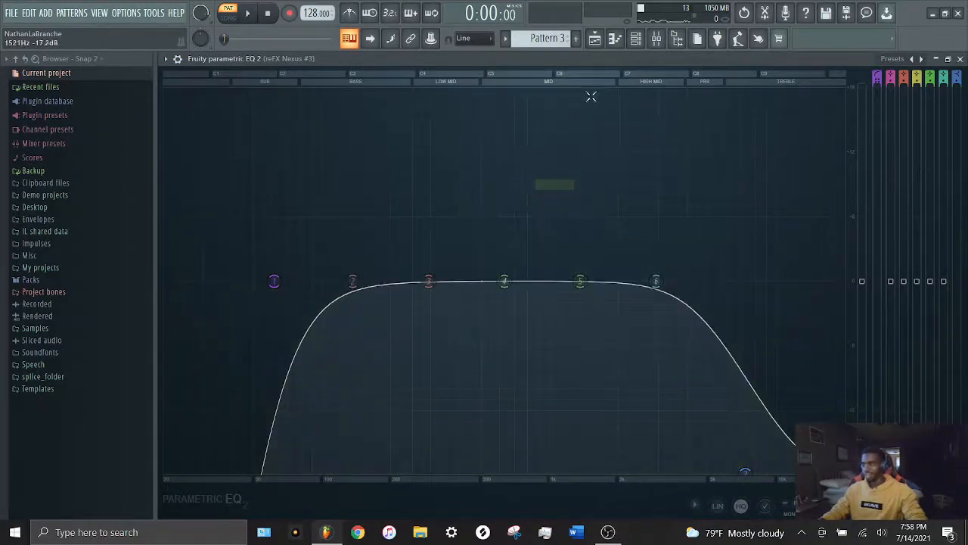
# Restore the EQ window to its smaller size and add another Sylenth1 instrument to the channel rack.
pyautogui.doubleClick(601, 62)
pyautogui.moveTo(583, 117); pyautogui.dragTo(545, 96)
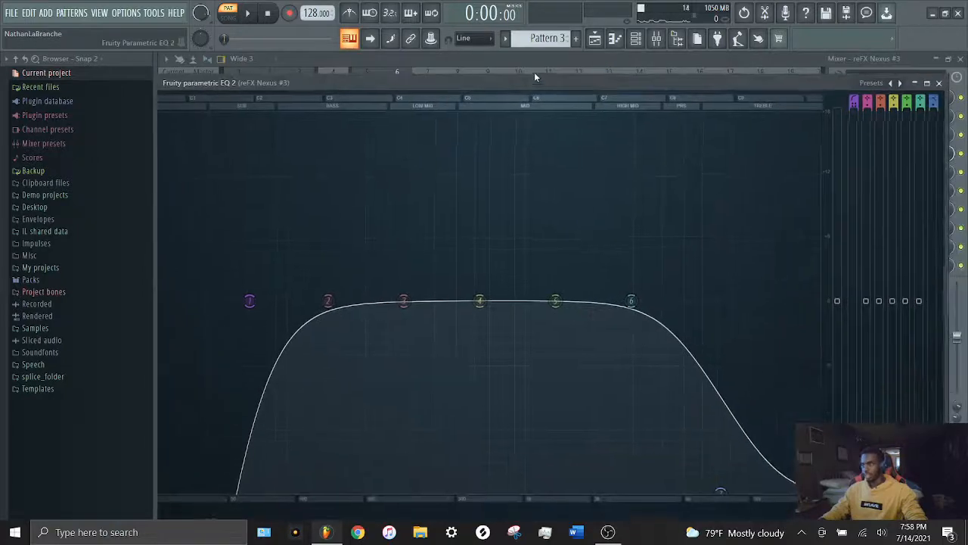
pyautogui.click(635, 39)
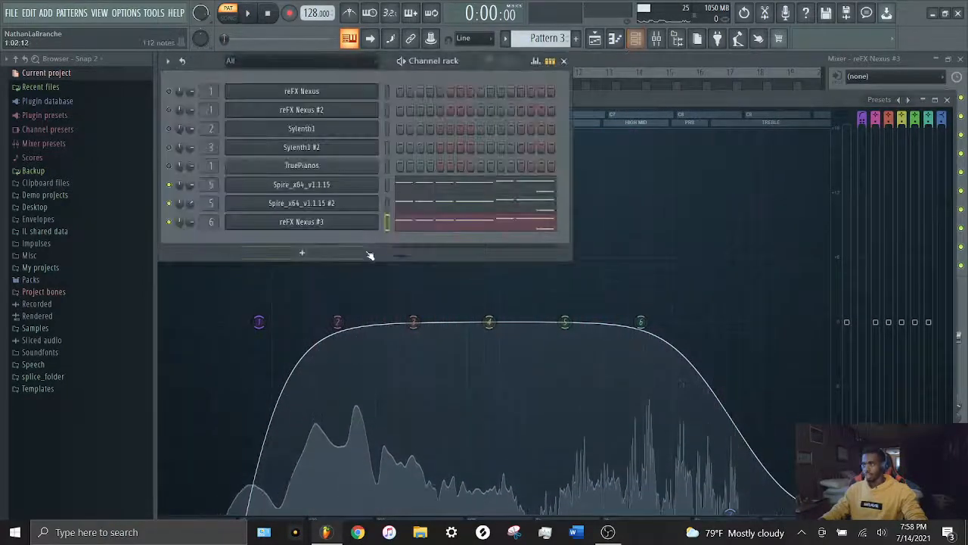
pyautogui.click(371, 251)
pyautogui.click(389, 319)
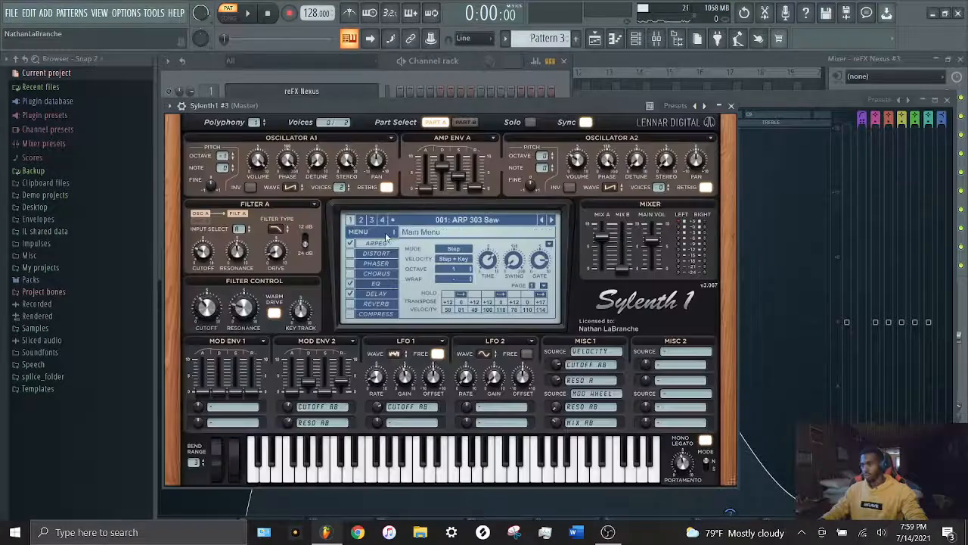
# Load the custom bank MusiCore - LOST Soundbank and choose preset 051: MusiCore Bass - Rage.
pyautogui.click(385, 233)
pyautogui.moveTo(371, 254)
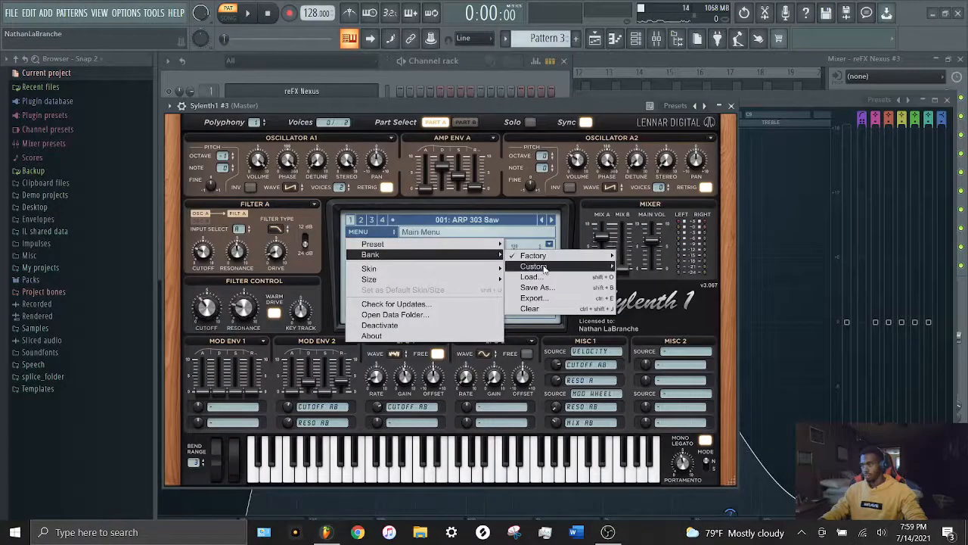
pyautogui.moveTo(534, 266)
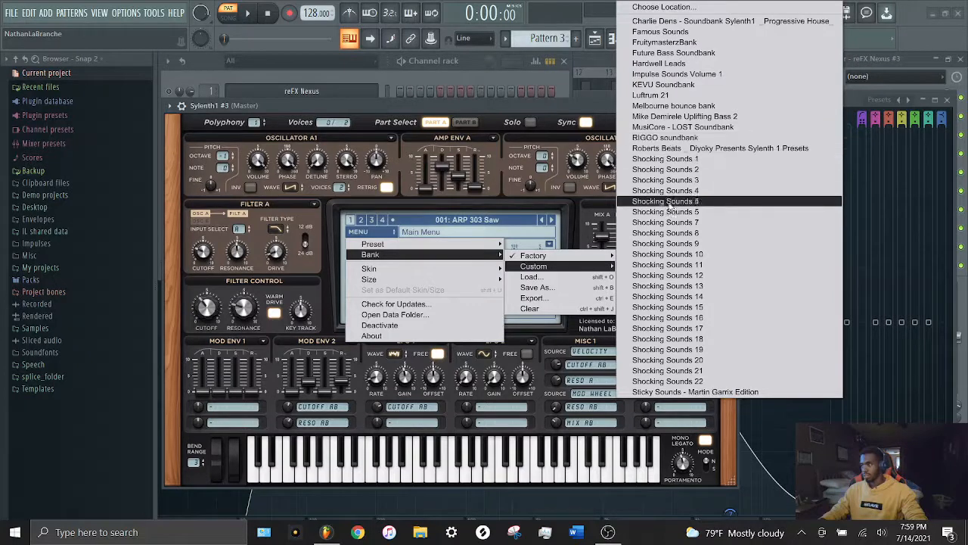
pyautogui.click(681, 127)
pyautogui.click(461, 219)
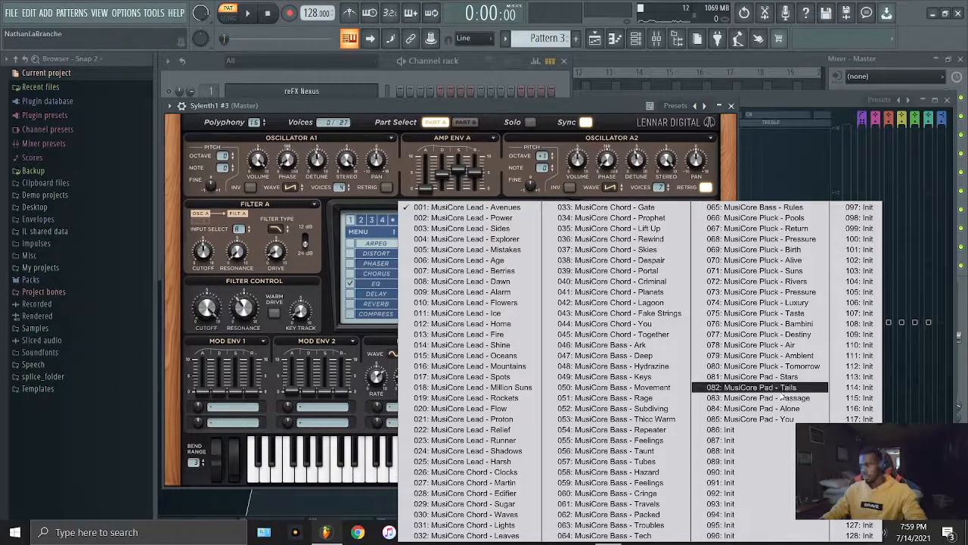
pyautogui.click(648, 403)
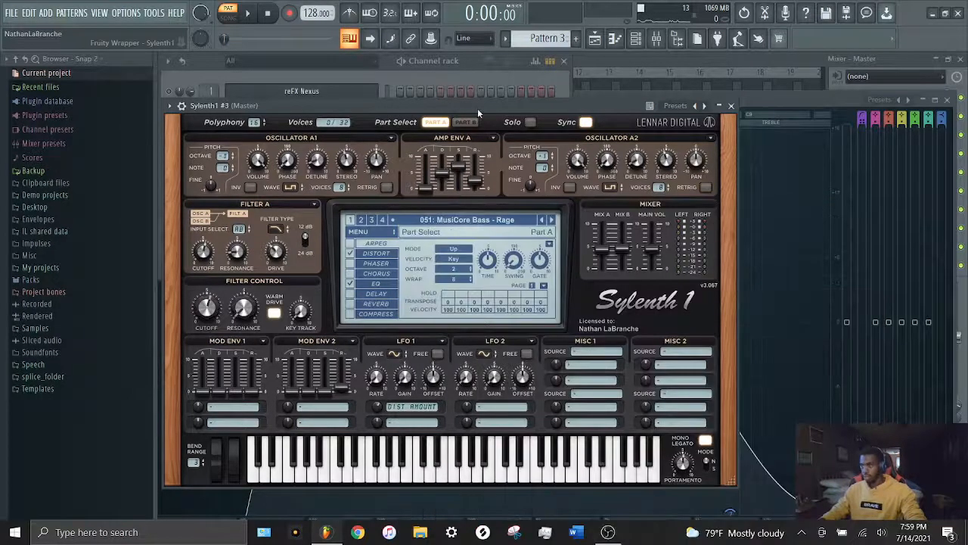
pyautogui.moveTo(477, 108); pyautogui.dragTo(539, 96)
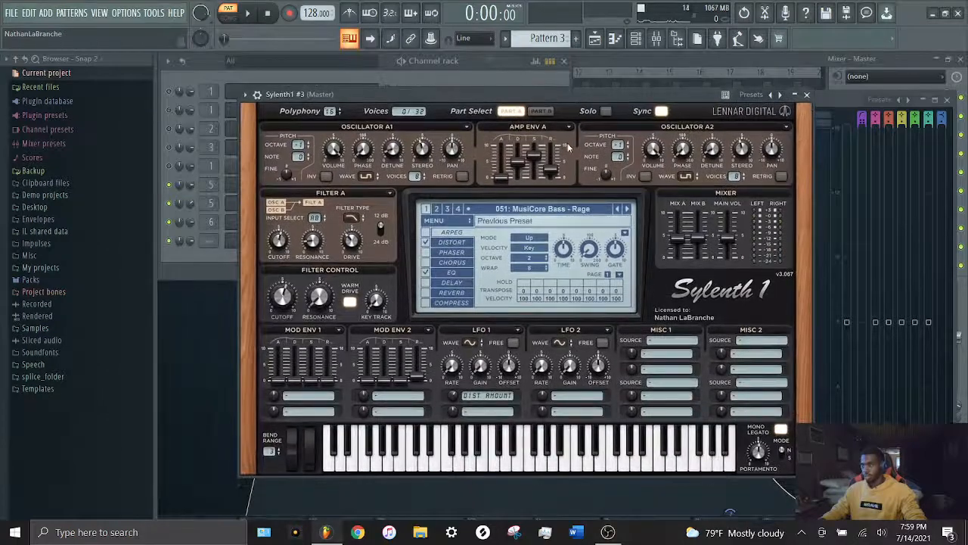
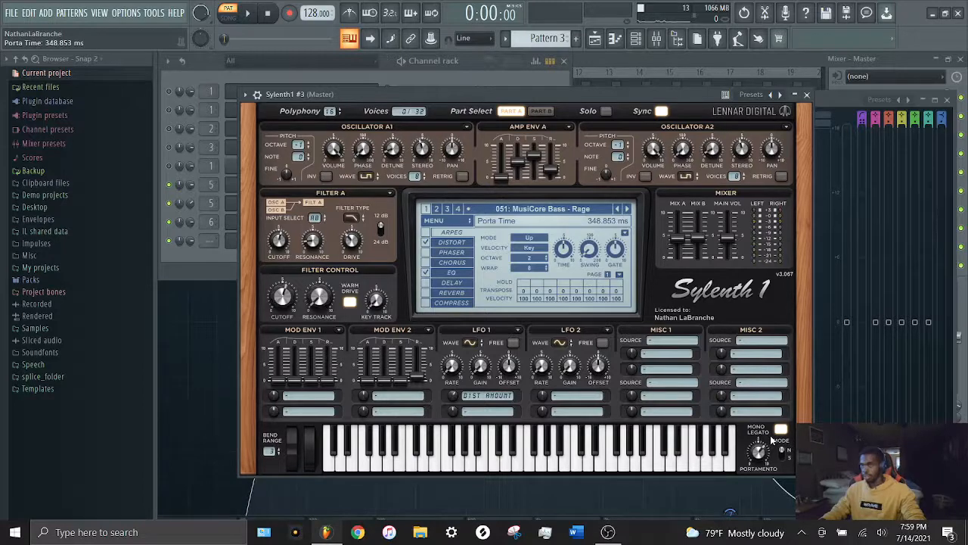
# Paste the bass notes into the piano roll of Sylenth1 #3 and audition the first note's pitch.
pyautogui.moveTo(675, 95); pyautogui.dragTo(605, 424)
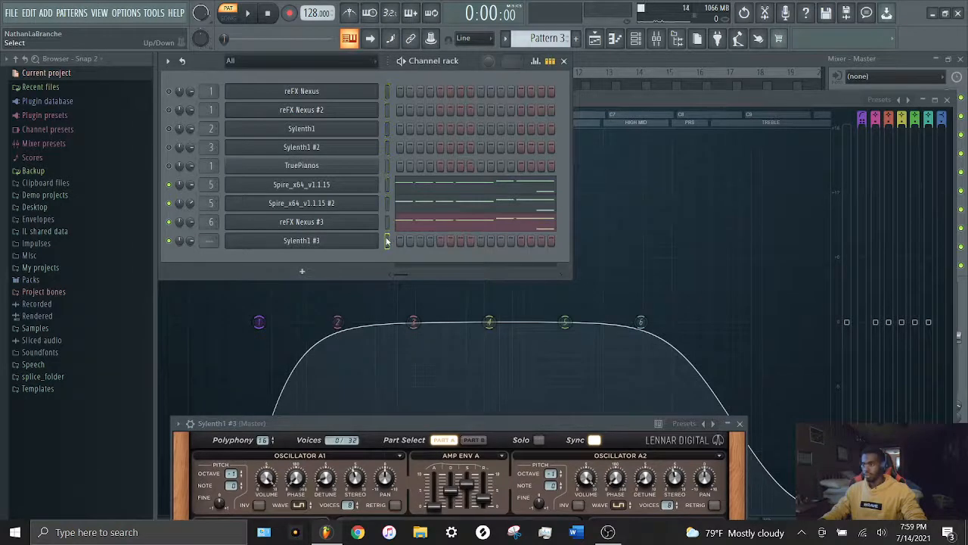
pyautogui.click(614, 38)
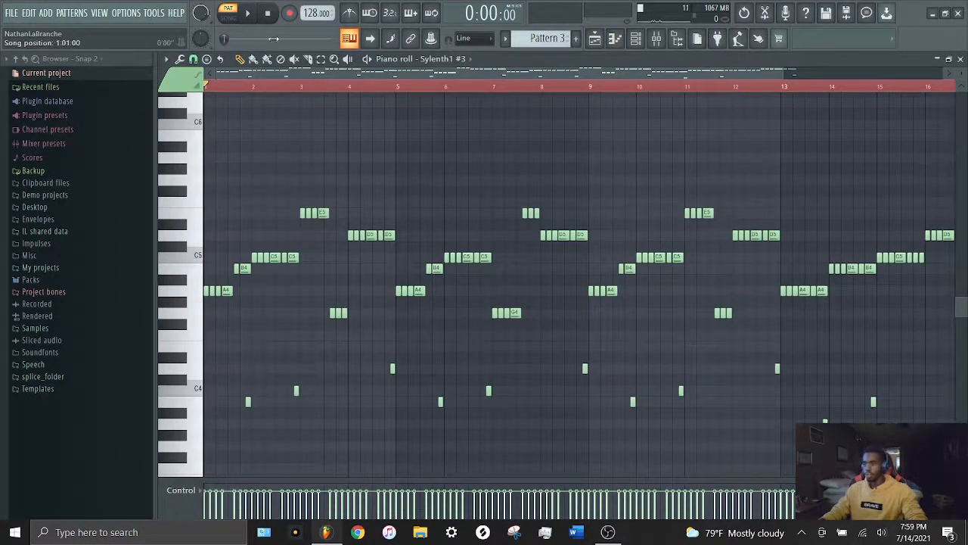
pyautogui.scroll(2, 322, 91)
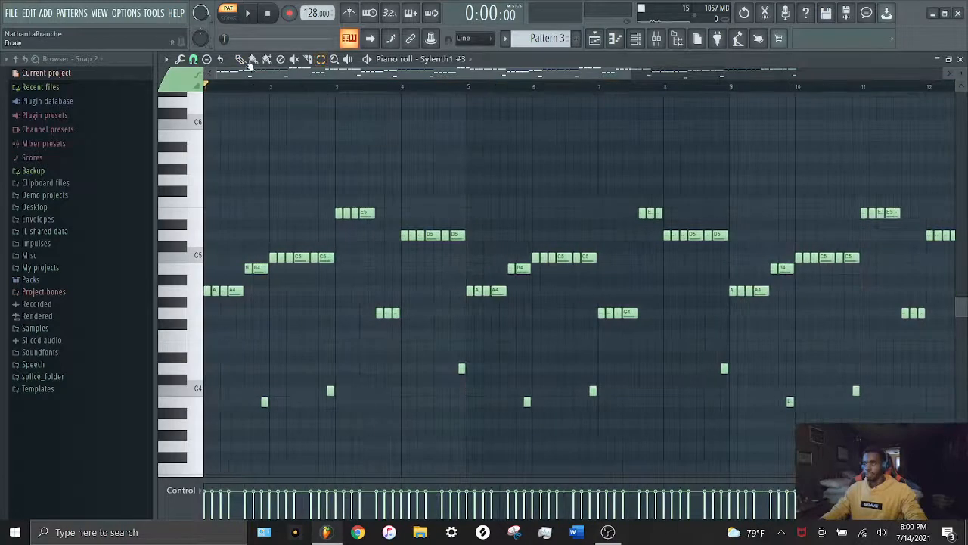
pyautogui.click(198, 291)
pyautogui.scroll(1, 355, 280)
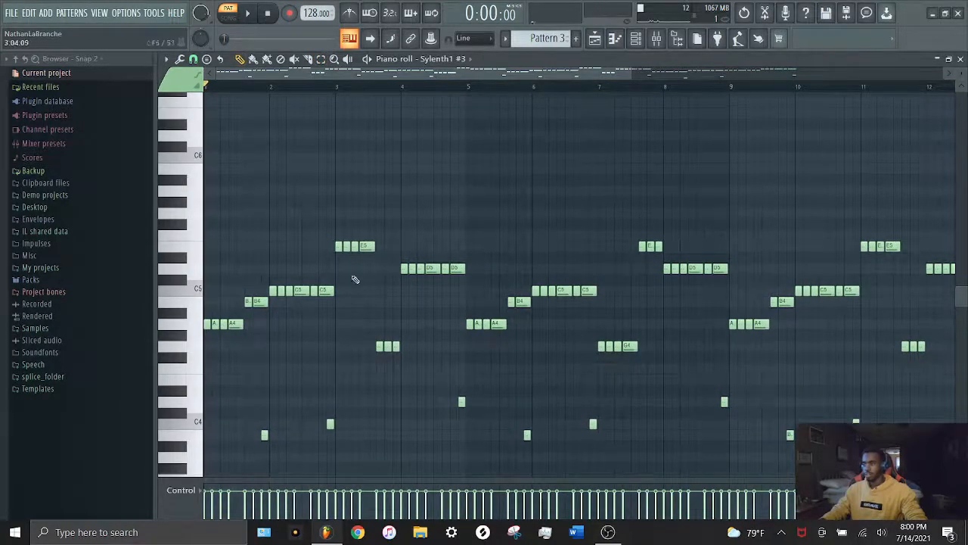
# Transpose all the Sylenth1 #3 notes up one octave in the piano roll.
pyautogui.click(657, 41)
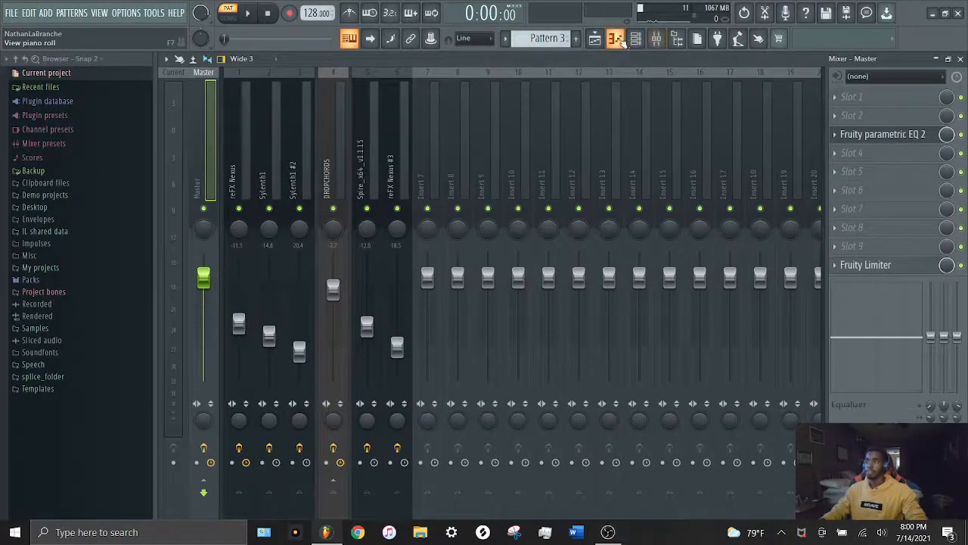
pyautogui.click(657, 41)
pyautogui.hotkey('ctrl', 'Up')
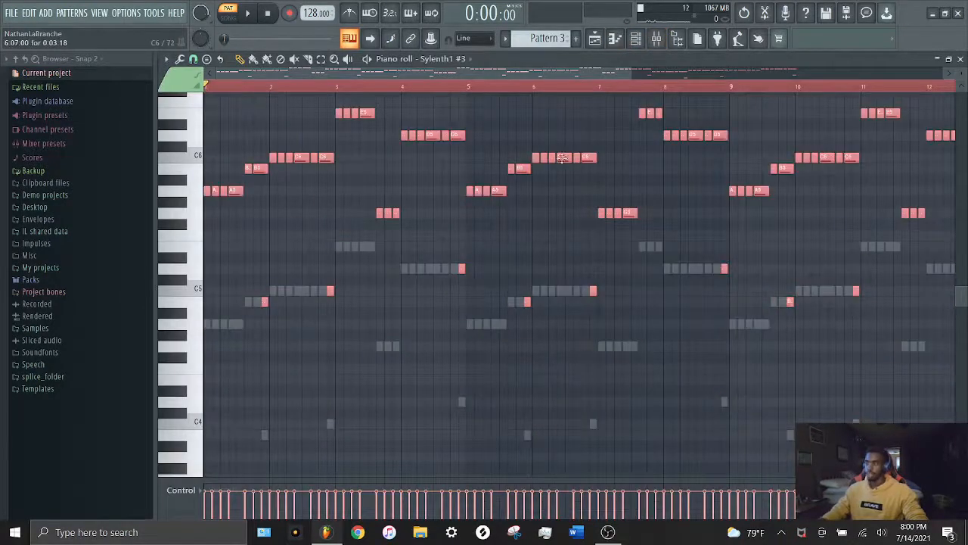
# Link Sylenth1 #3 to mixer track 7, lower its level to about -14.3 dB, and start playback.
pyautogui.click(636, 44)
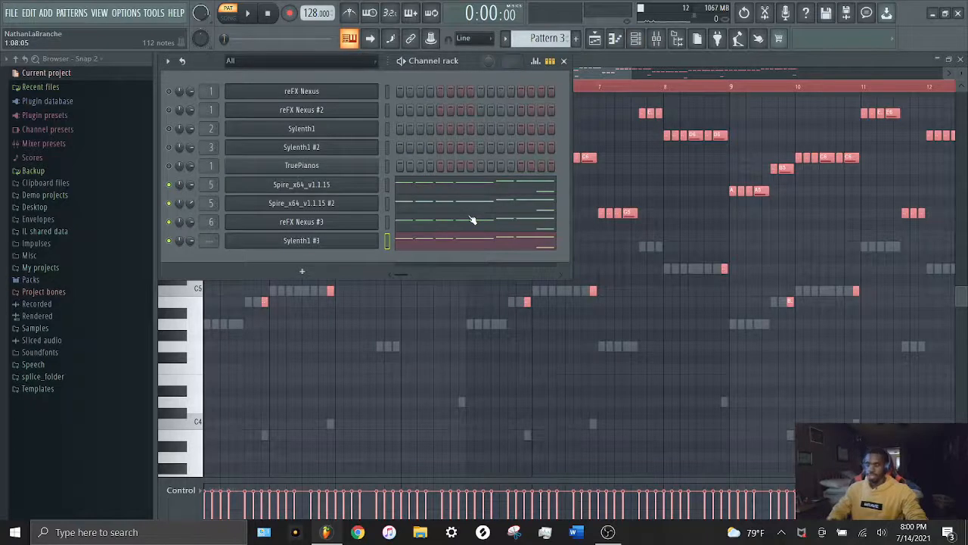
pyautogui.hotkey('ctrl', 'l')
pyautogui.click(431, 280)
pyautogui.moveTo(429, 279); pyautogui.dragTo(427, 334)
pyautogui.press('space')
# Add Fruity Parametric EQ 2 to slot 5 of the Sylenth1 #3 track and pull band 7 down to the minimum level.
pyautogui.click(851, 171)
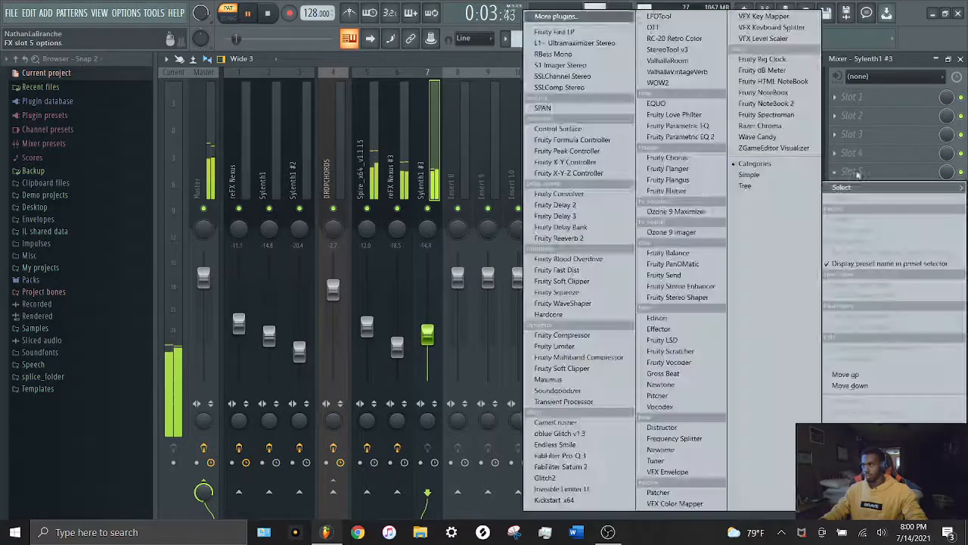
pyautogui.click(522, 286)
pyautogui.moveTo(496, 276); pyautogui.dragTo(483, 355)
# Set EQ band 2 to a high pass, adjust its slope order, move it slightly lower in frequency, and stop playback.
pyautogui.rightClick(320, 279)
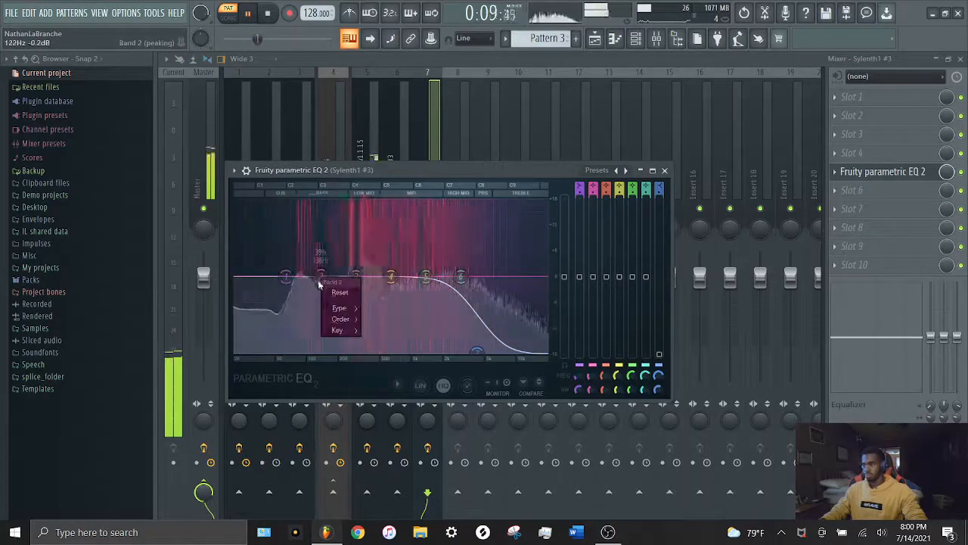
pyautogui.moveTo(336, 308)
pyautogui.click(382, 341)
pyautogui.rightClick(321, 278)
pyautogui.click(373, 388)
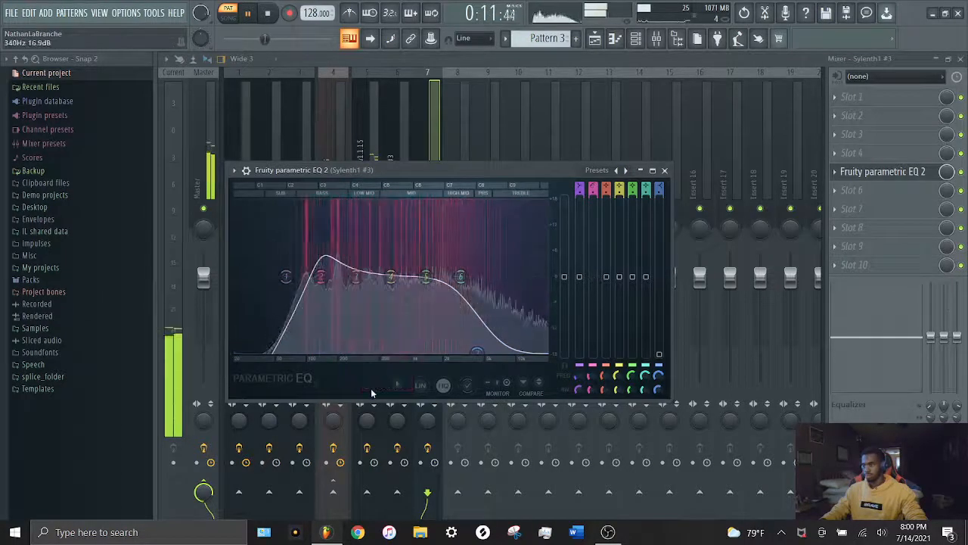
pyautogui.rightClick(321, 278)
pyautogui.click(375, 385)
pyautogui.moveTo(321, 277); pyautogui.dragTo(316, 279)
pyautogui.click(420, 131)
pyautogui.press('space')
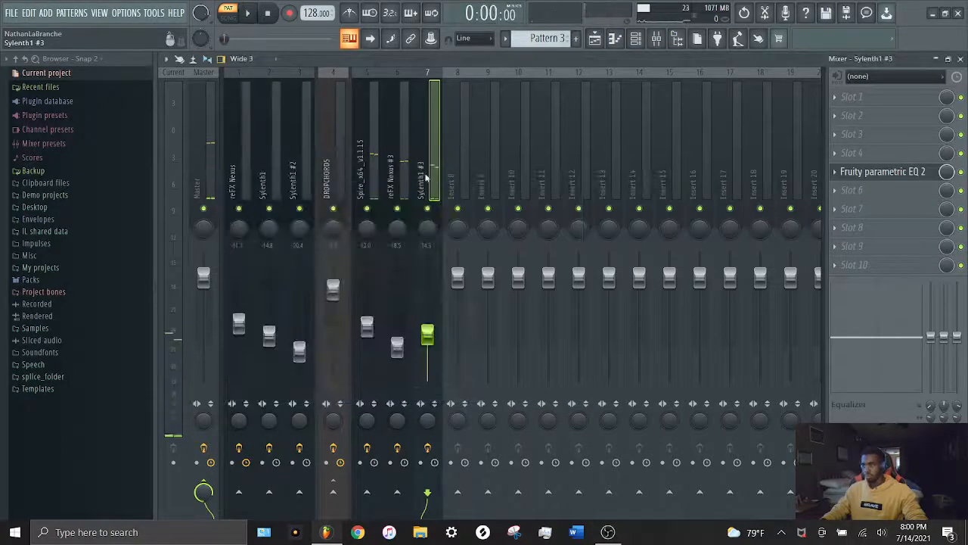
# Try to route the Spire, reFX Nexus #3 and Sylenth1 #3 mixer tracks to Insert 8 only.
pyautogui.click(638, 41)
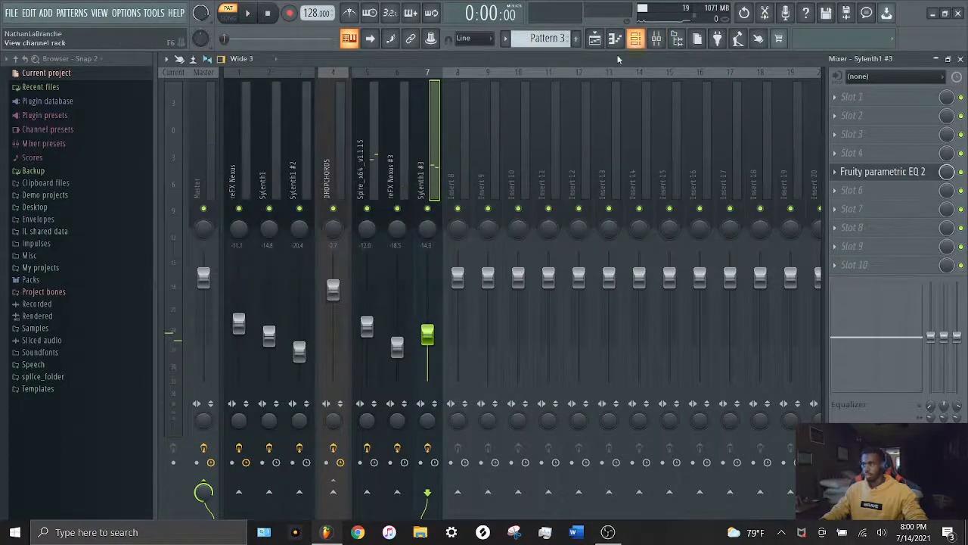
pyautogui.keyDown('shift'); pyautogui.click(378, 162); pyautogui.keyUp('shift')
pyautogui.rightClick(457, 492)
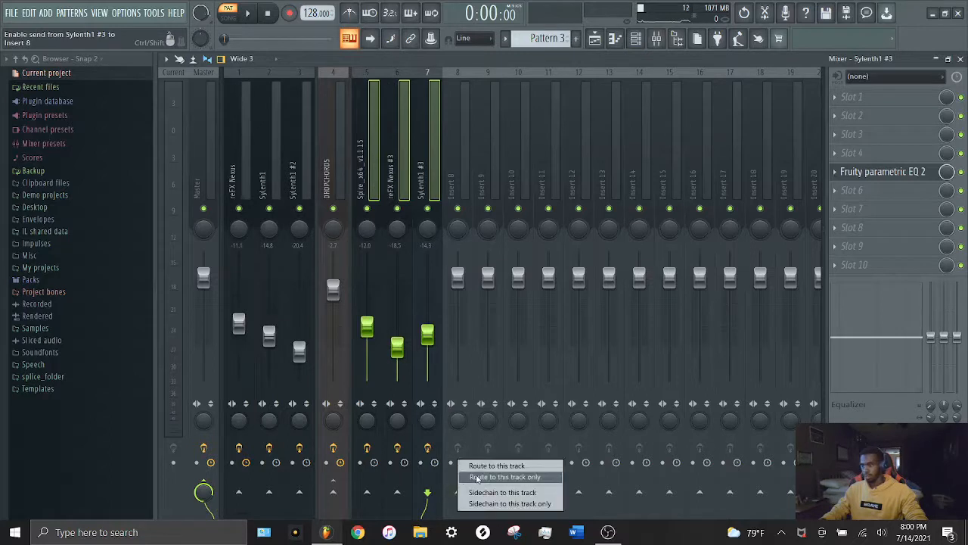
pyautogui.click(478, 478)
# Select Insert 8 and the reFX Nexus #3 and Sylenth1 #3 tracks in turn to check their routing.
pyautogui.click(454, 159)
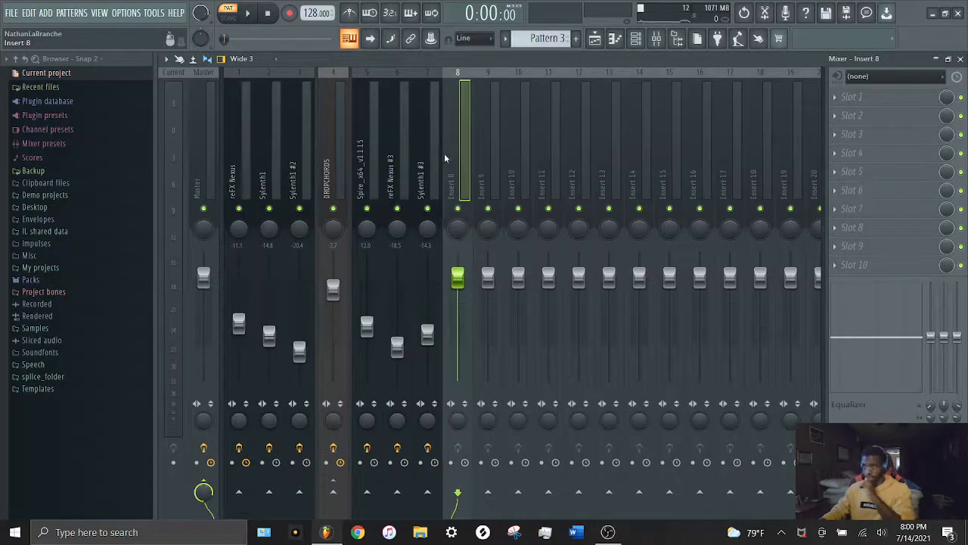
pyautogui.click(422, 166)
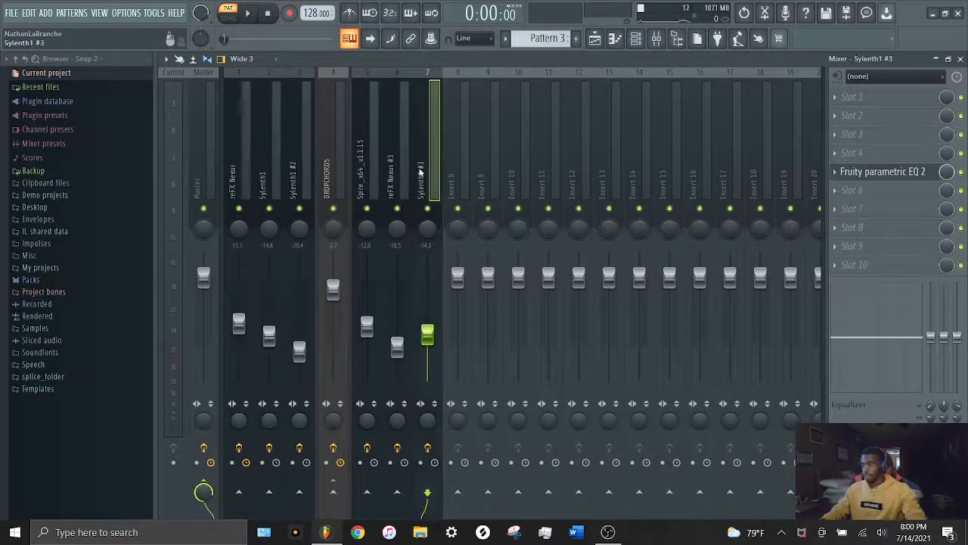
pyautogui.click(391, 162)
pyautogui.click(453, 162)
pyautogui.click(416, 186)
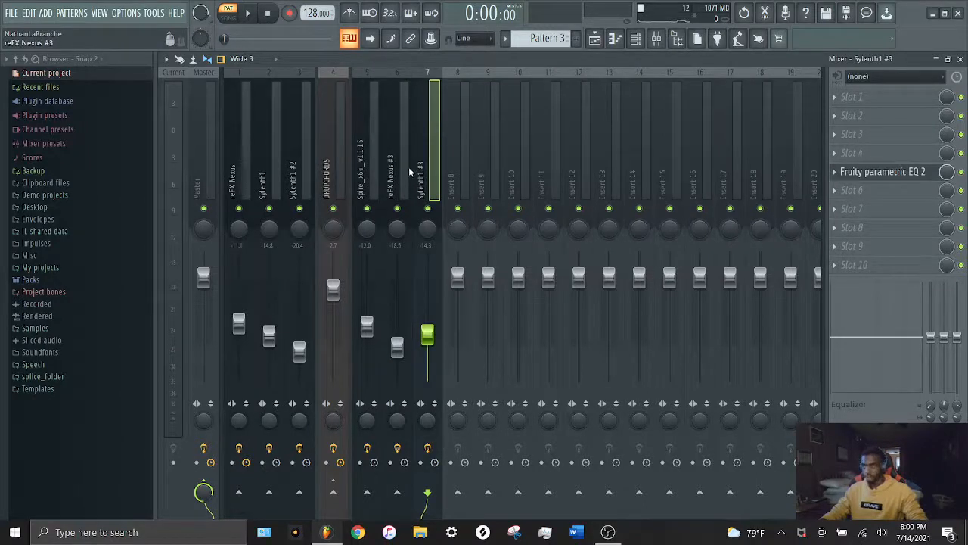
pyautogui.click(391, 170)
pyautogui.keyDown('ctrl'); pyautogui.click(425, 167); pyautogui.keyUp('ctrl')
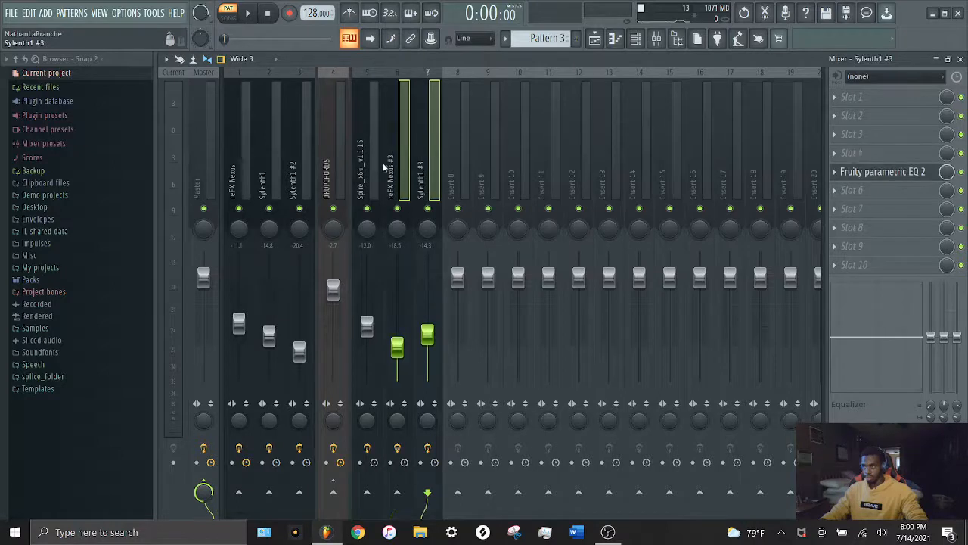
pyautogui.keyDown('ctrl'); pyautogui.click(374, 166); pyautogui.keyUp('ctrl')
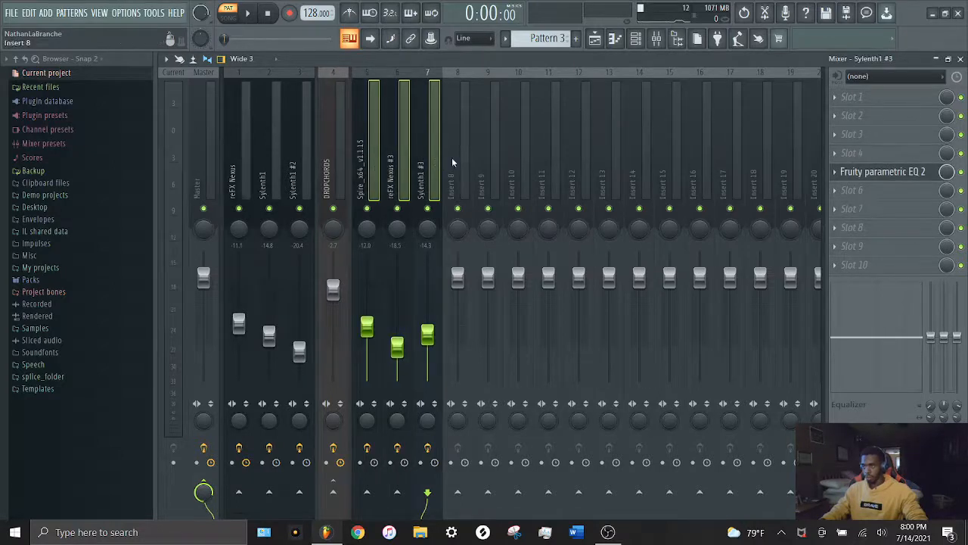
pyautogui.click(424, 159)
pyautogui.click(378, 161)
# Select the Spire, reFX Nexus #3 and Sylenth1 #3 mixer tracks together and route them to Insert 8 only.
pyautogui.click(416, 163)
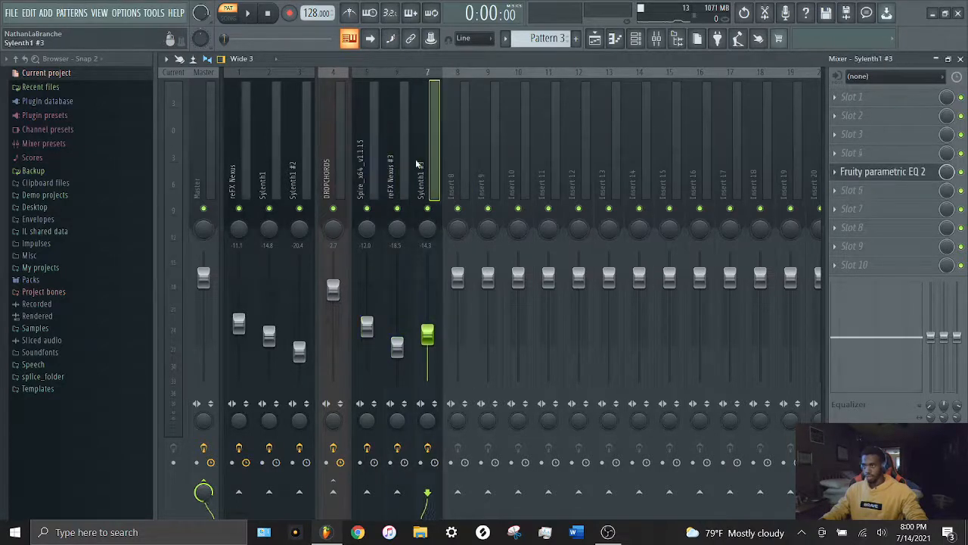
pyautogui.keyDown('ctrl'); pyautogui.keyDown('shift'); pyautogui.click(388, 164); pyautogui.keyUp('shift'); pyautogui.keyUp('ctrl')
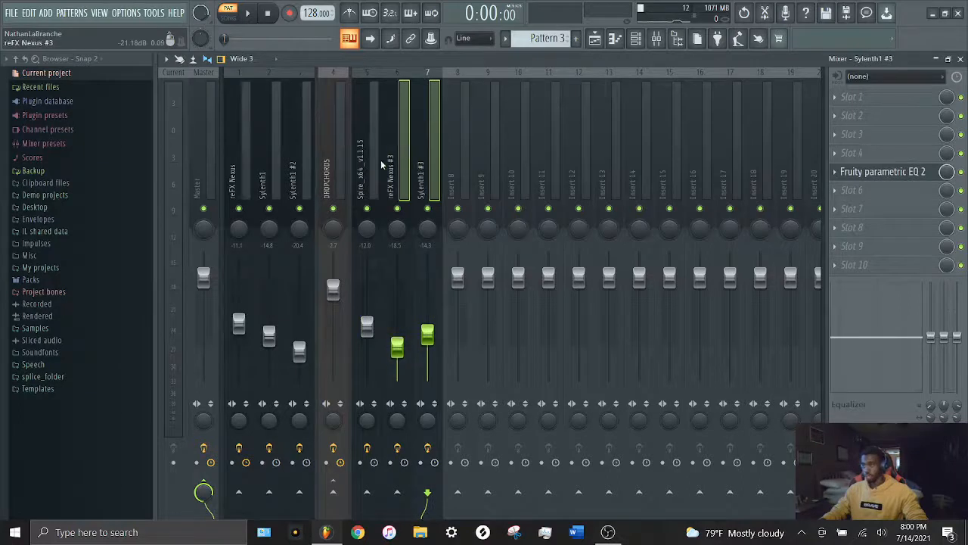
pyautogui.keyDown('ctrl'); pyautogui.keyDown('shift'); pyautogui.click(372, 163); pyautogui.keyUp('shift'); pyautogui.keyUp('ctrl')
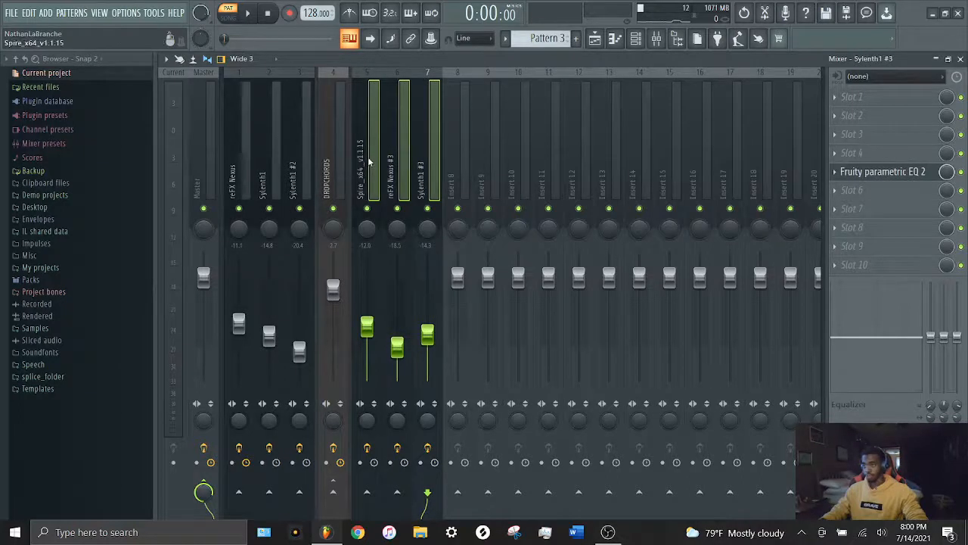
pyautogui.rightClick(458, 493)
pyautogui.click(481, 477)
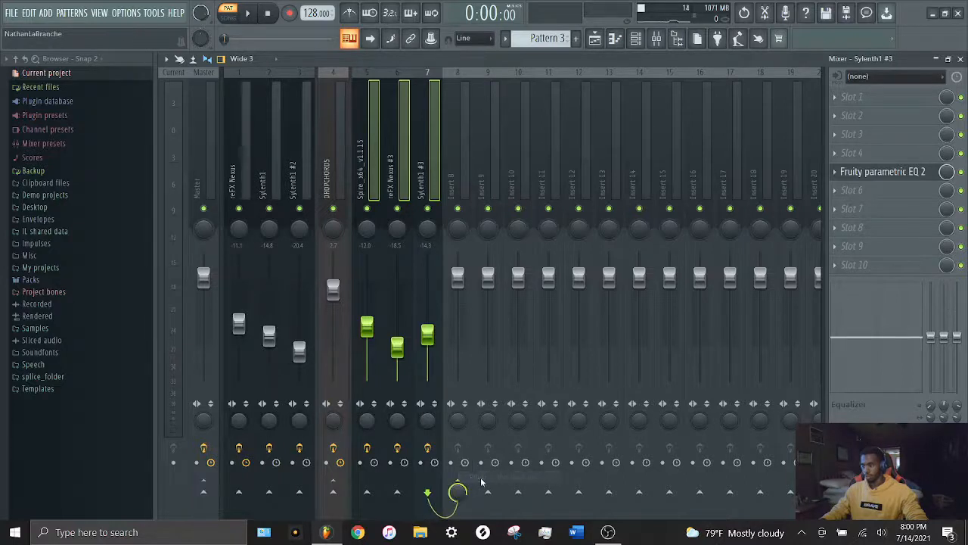
# Create a mixer group on Insert 8, name it DROPMIDBASS and give it the same brownish-grey color as DROPCHORDS.
pyautogui.click(453, 152)
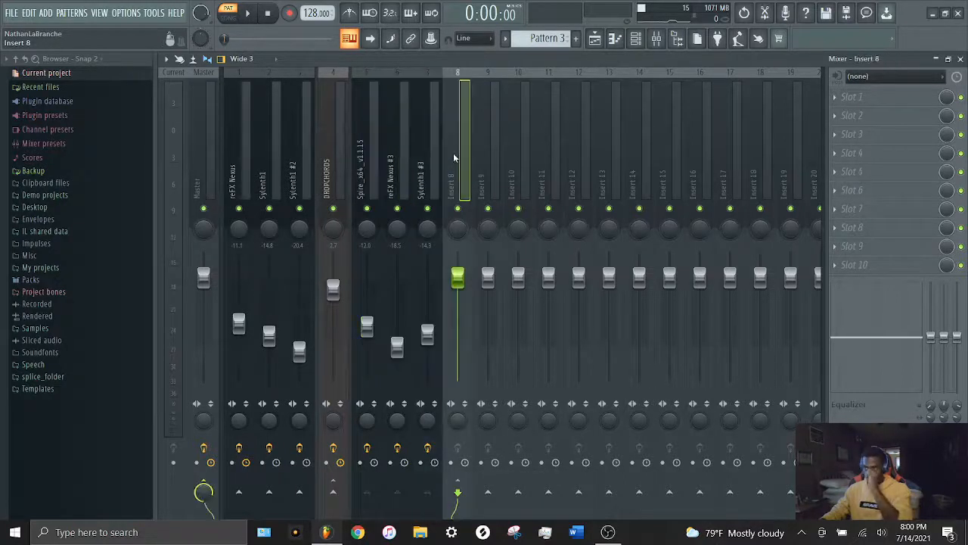
pyautogui.rightClick(453, 153)
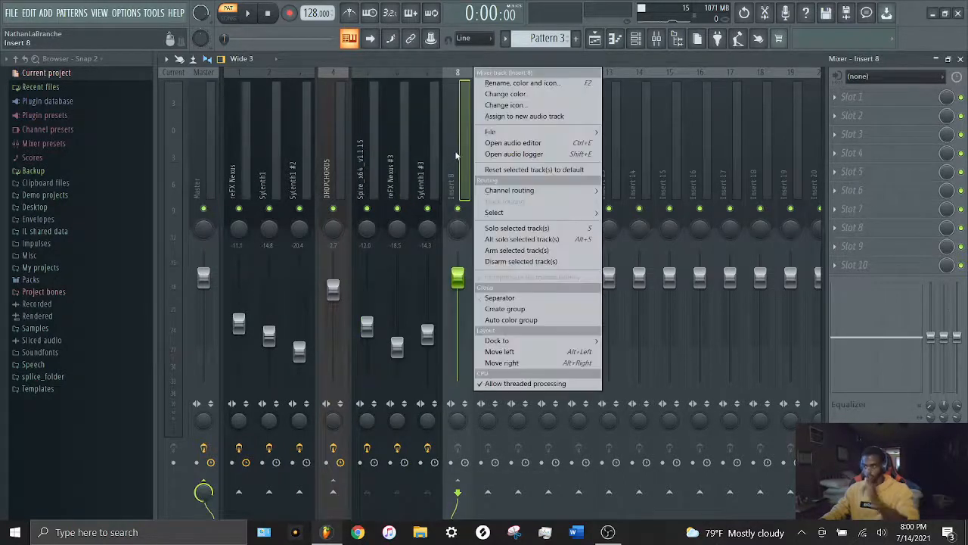
pyautogui.click(525, 310)
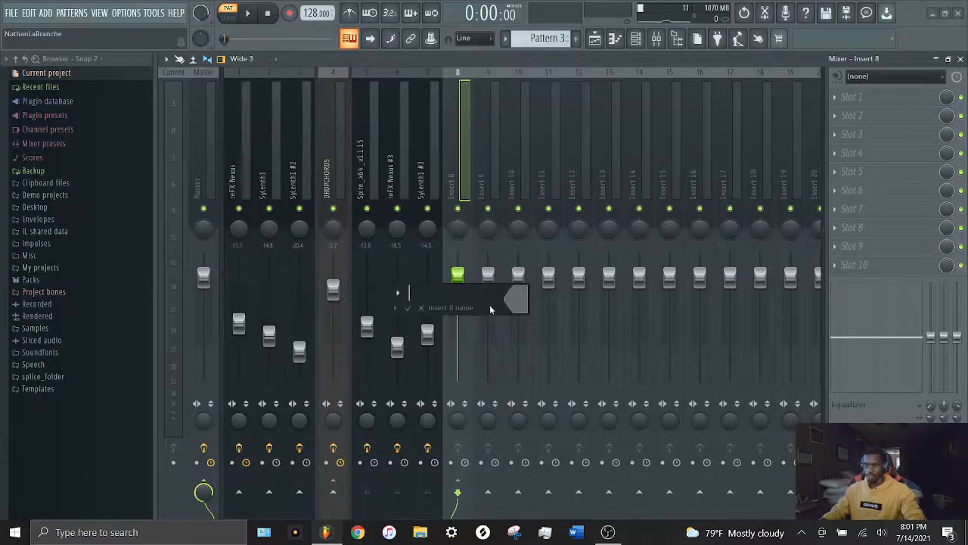
pyautogui.write('DROPMIDBASS')
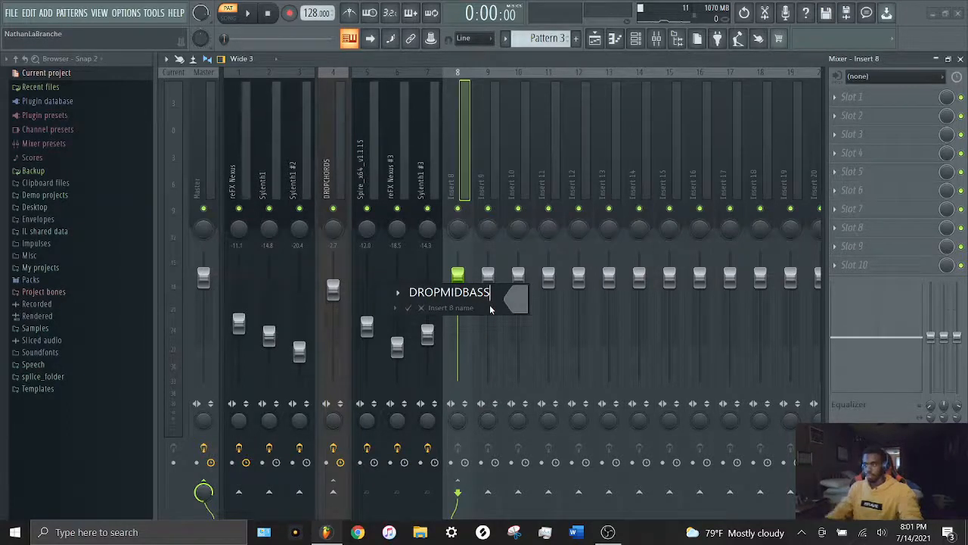
pyautogui.click(518, 303)
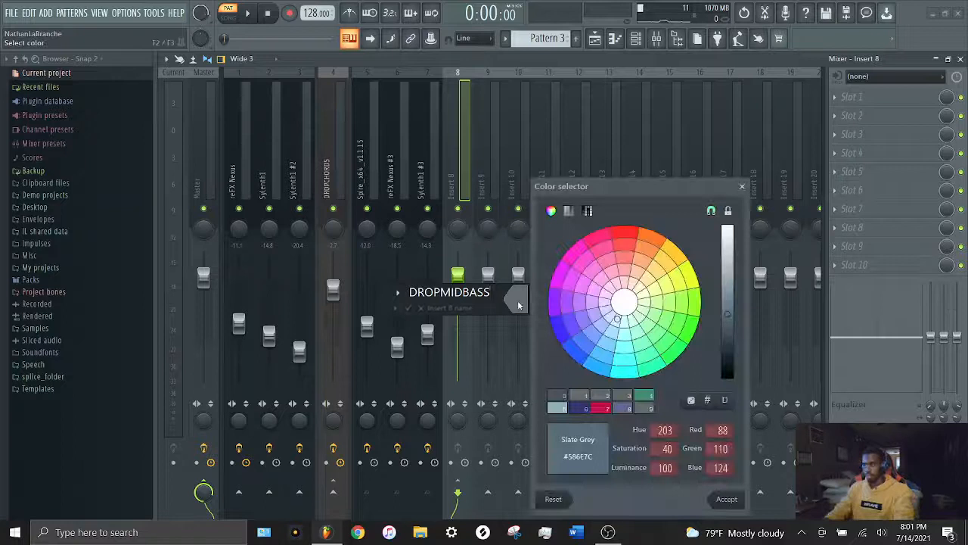
pyautogui.click(584, 395)
pyautogui.press('Return')
pyautogui.press('Return')
pyautogui.click(333, 189)
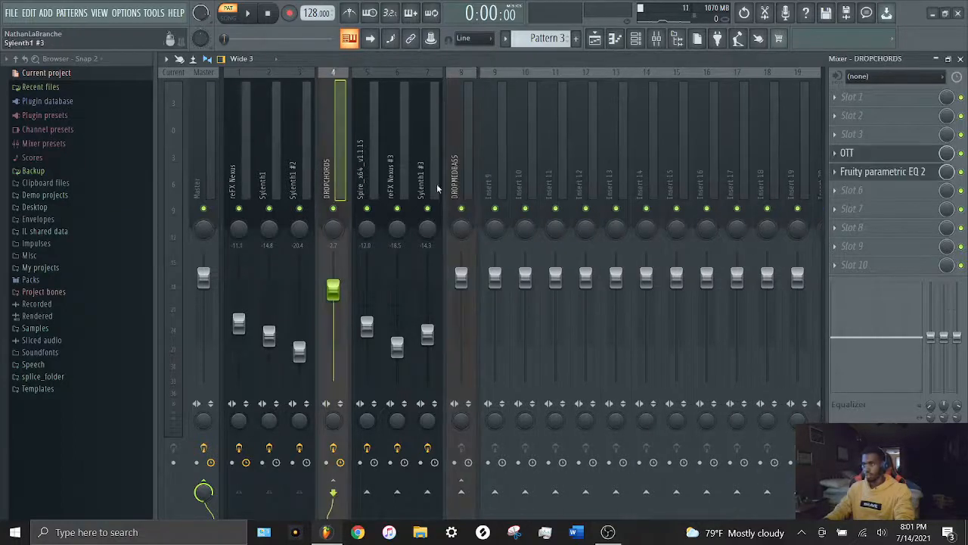
pyautogui.click(457, 181)
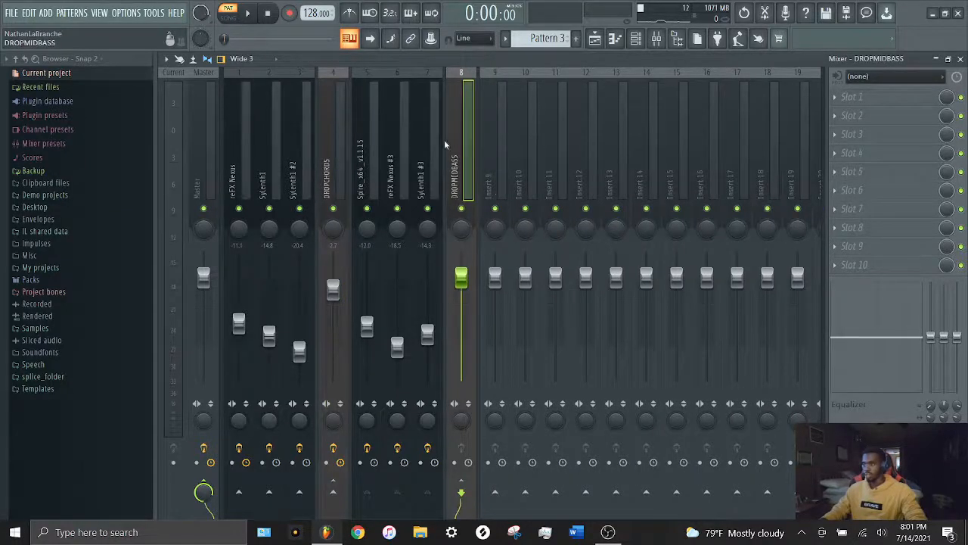
# Play the opening of the playlist arrangement in song mode, then stop it.
pyautogui.press('F5')
pyautogui.scroll(2, 392, 85)
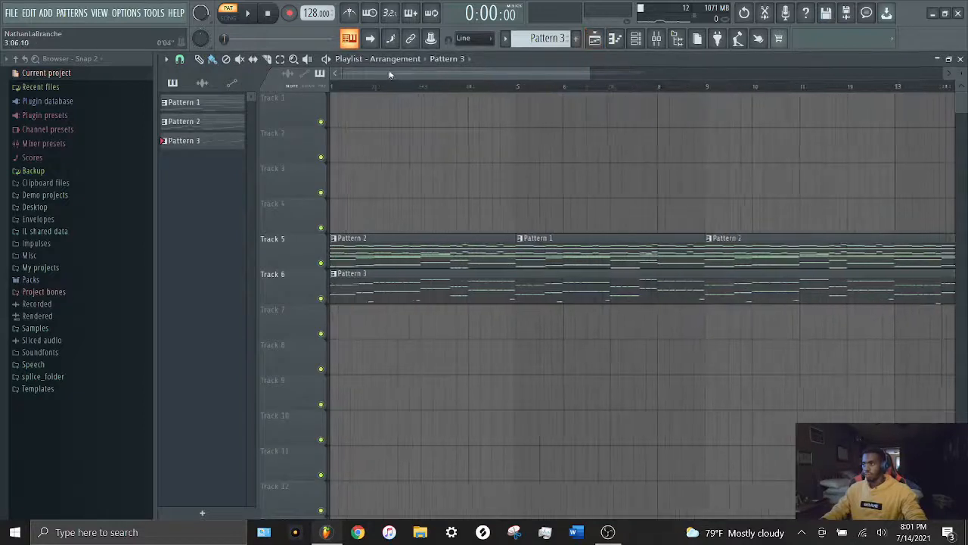
pyautogui.press('space')
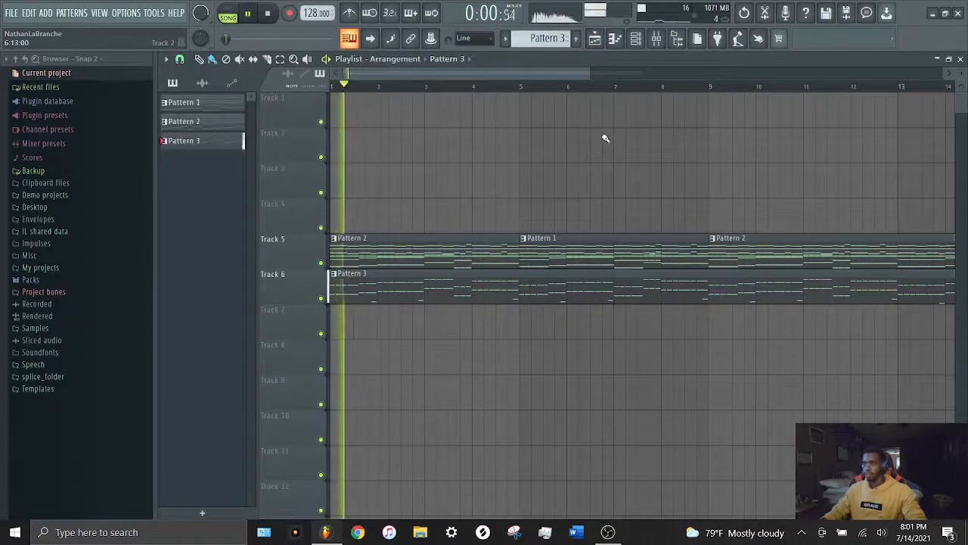
pyautogui.press('space')
# Unmute all channels in the channel rack by toggling solo on Sylenth1 #2, then play the song.
pyautogui.click(633, 41)
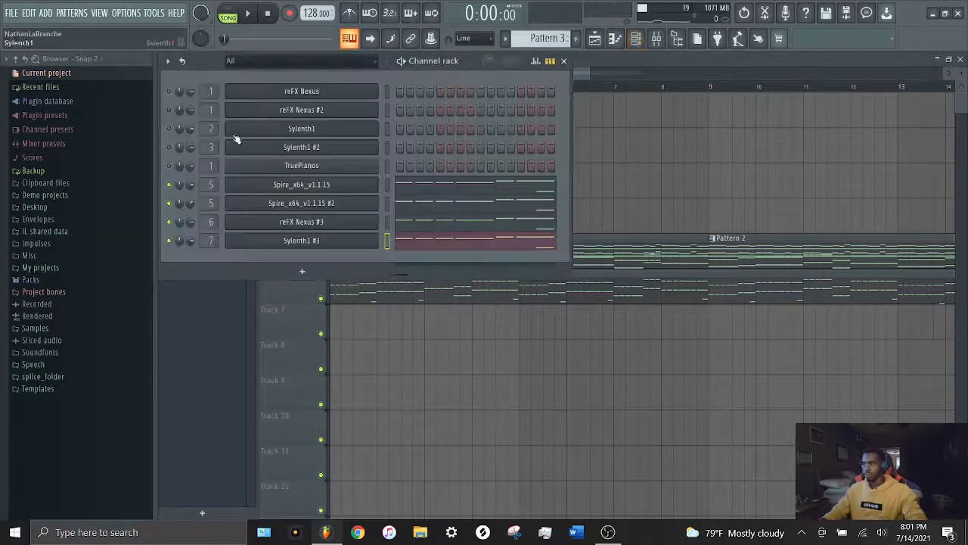
pyautogui.rightClick(165, 162)
pyautogui.rightClick(169, 147)
pyautogui.click(174, 152)
pyautogui.rightClick(171, 146)
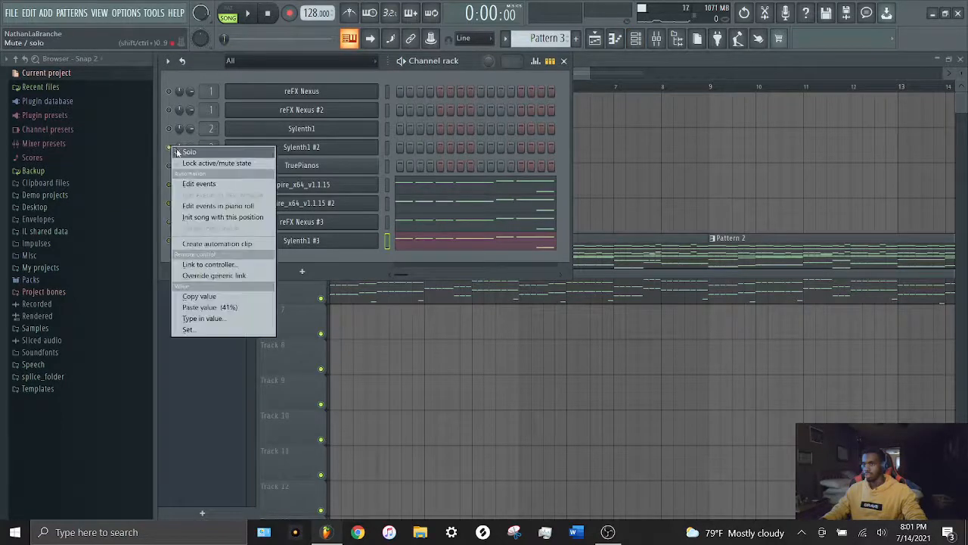
pyautogui.click(177, 152)
pyautogui.press('space')
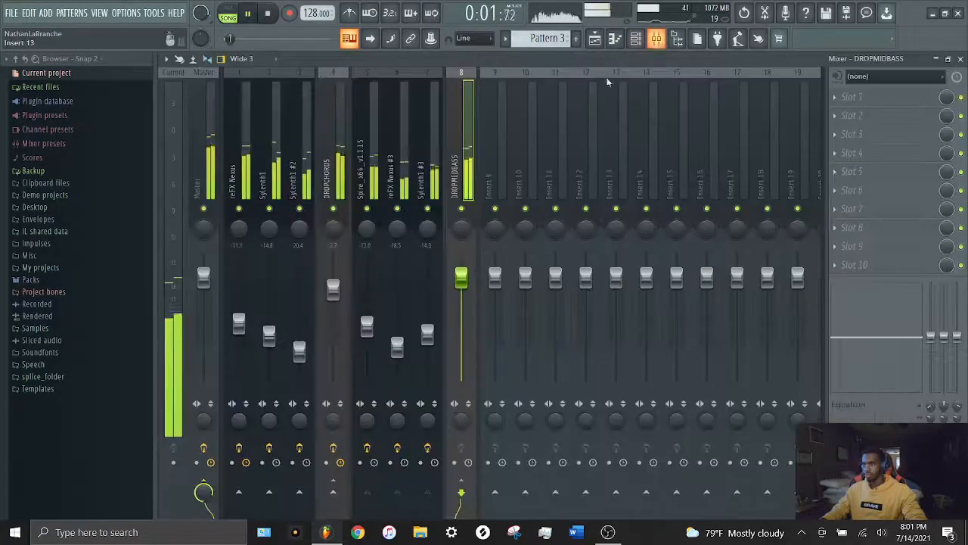
# Lower the DROPMIDBASS mixer fader to about -2.8 dB and load OTT into its slot 4.
pyautogui.click(655, 37)
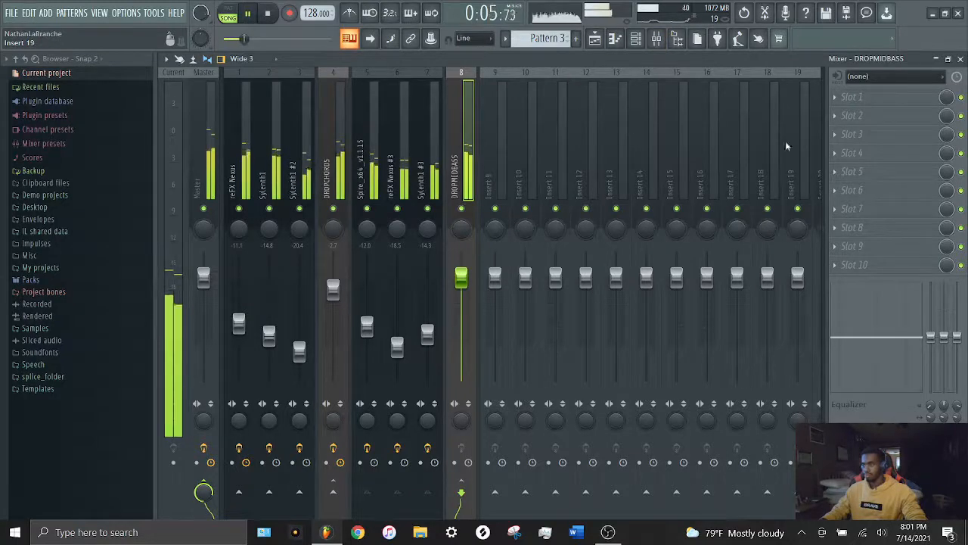
pyautogui.moveTo(467, 278); pyautogui.dragTo(467, 288)
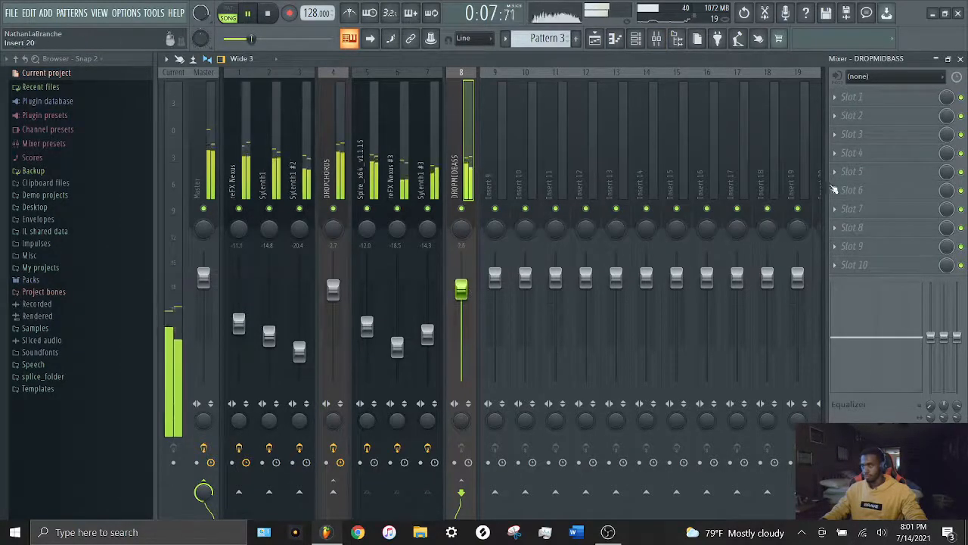
pyautogui.click(834, 153)
pyautogui.moveTo(842, 169)
pyautogui.click(652, 26)
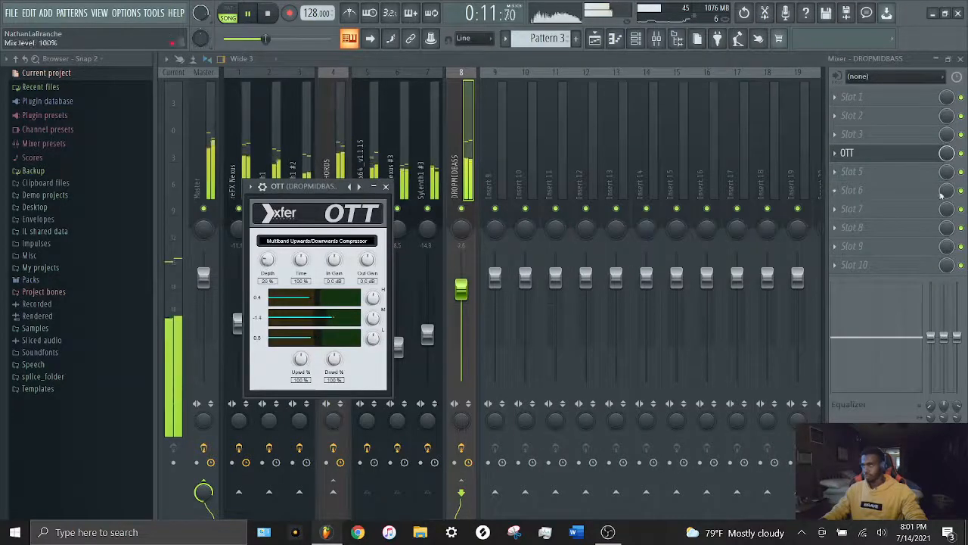
# Add Fruity Parametric EQ 2 to slot 6 of DROPMIDBASS and pull band 7 down to the minimum level.
pyautogui.click(847, 190)
pyautogui.click(648, 136)
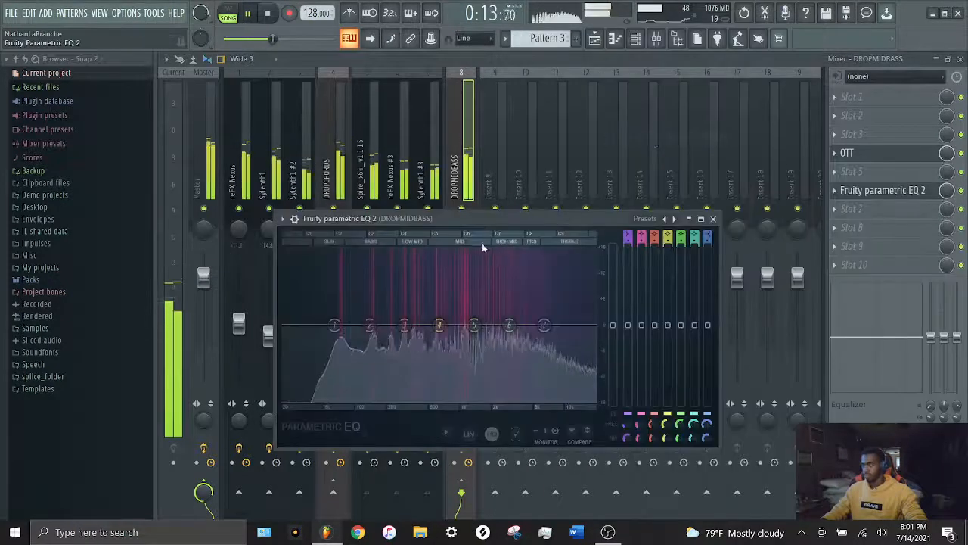
pyautogui.moveTo(544, 325); pyautogui.dragTo(558, 397)
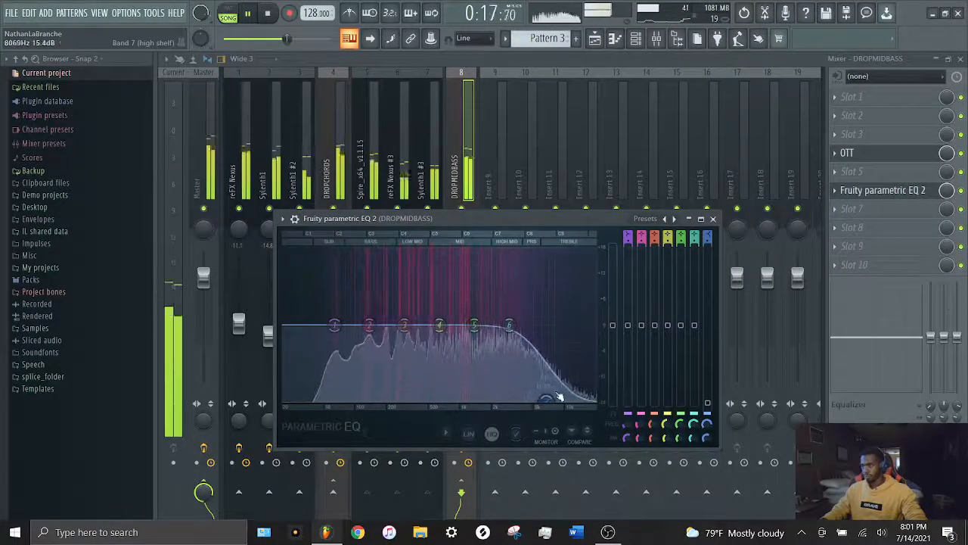
# Set band 2 of the DROPMIDBASS EQ to a high pass, change its slope order and move it lower in frequency.
pyautogui.rightClick(369, 326)
pyautogui.moveTo(390, 355)
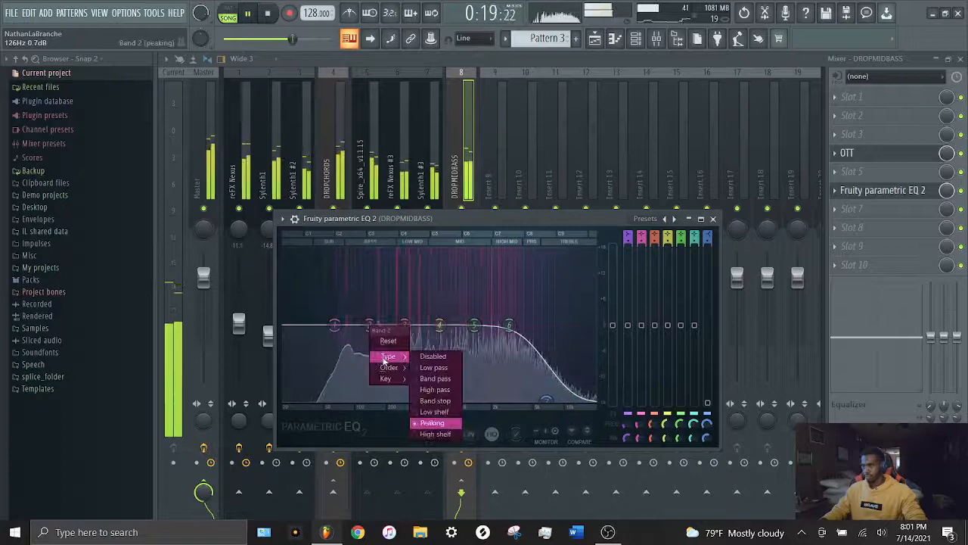
pyautogui.click(459, 391)
pyautogui.rightClick(368, 327)
pyautogui.click(428, 433)
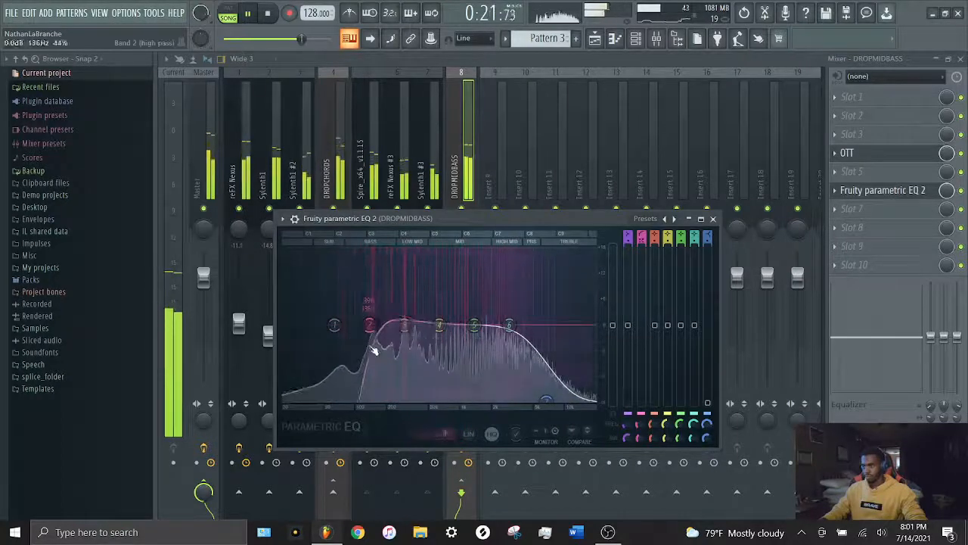
pyautogui.moveTo(369, 325); pyautogui.dragTo(344, 326)
# Merge the stereo separation of DROPMIDBASS and, more slightly, its three source tracks, then stop playback.
pyautogui.click(471, 144)
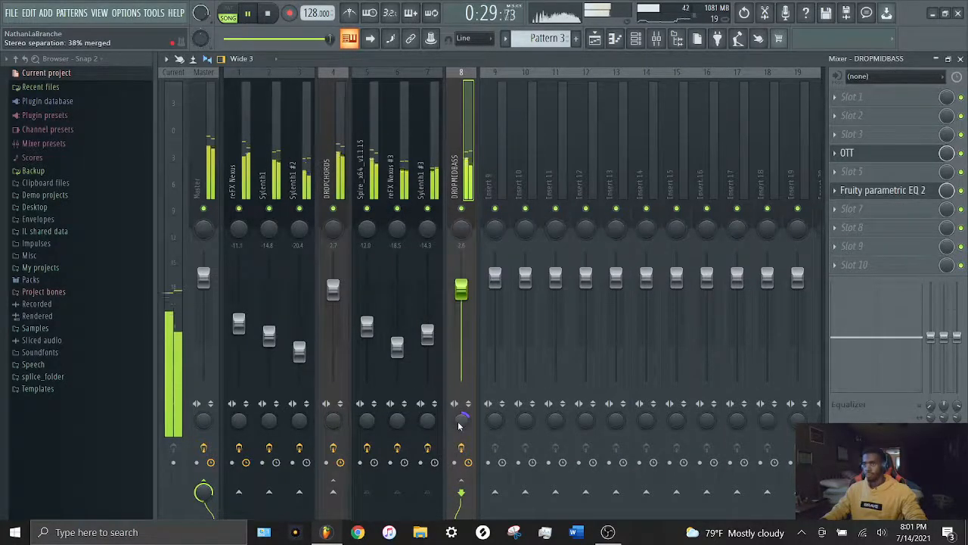
pyautogui.press('space')
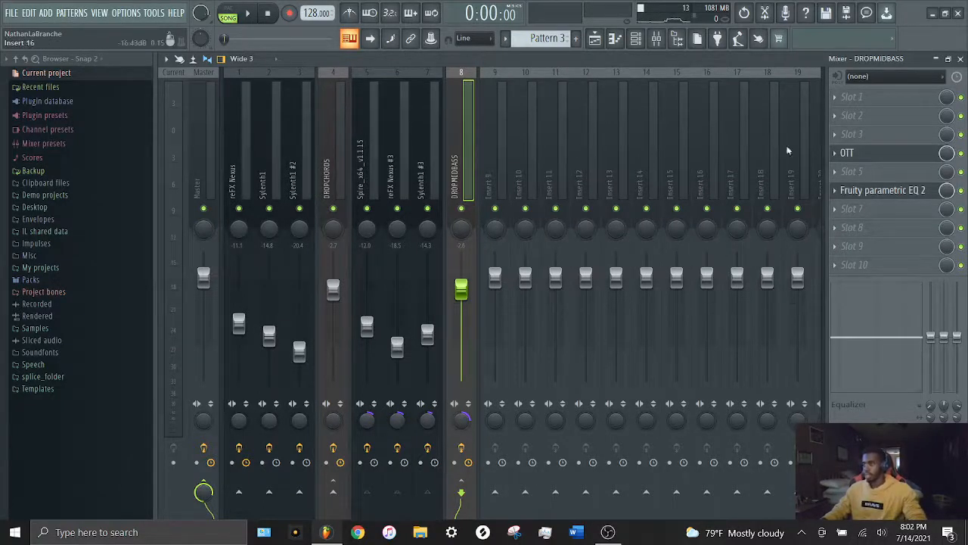
# Add CamelCrusher to slot 7 of DROPMIDBASS, load the British Clean preset and audition the result.
pyautogui.click(856, 216)
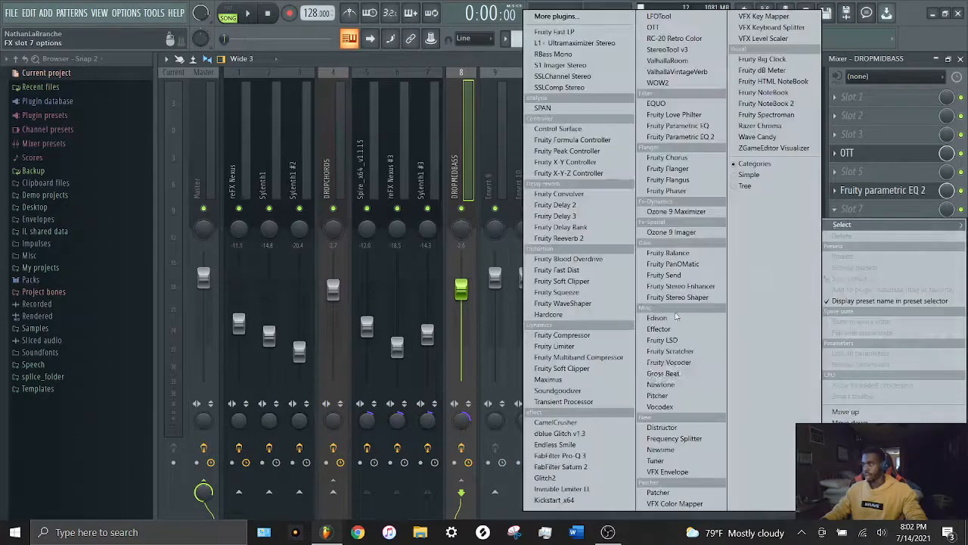
pyautogui.click(579, 425)
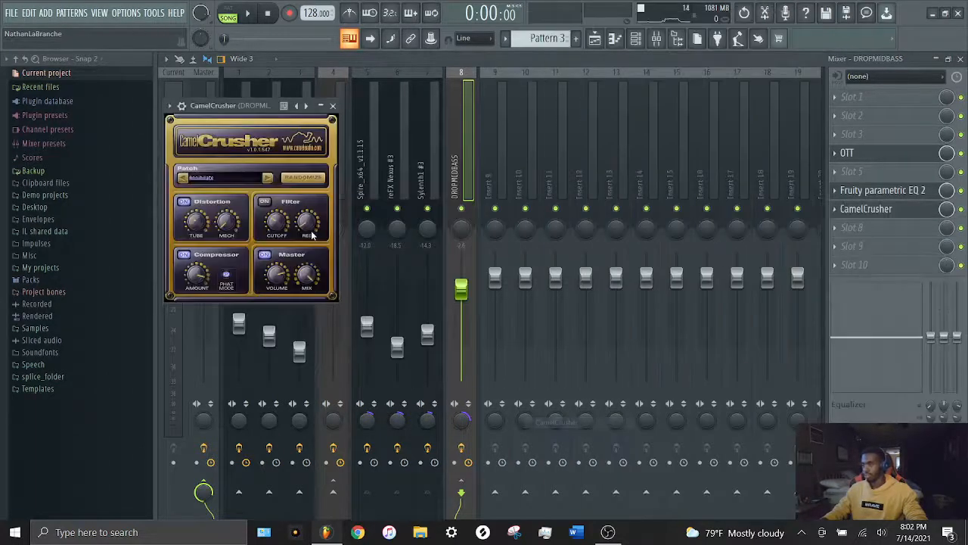
pyautogui.click(224, 184)
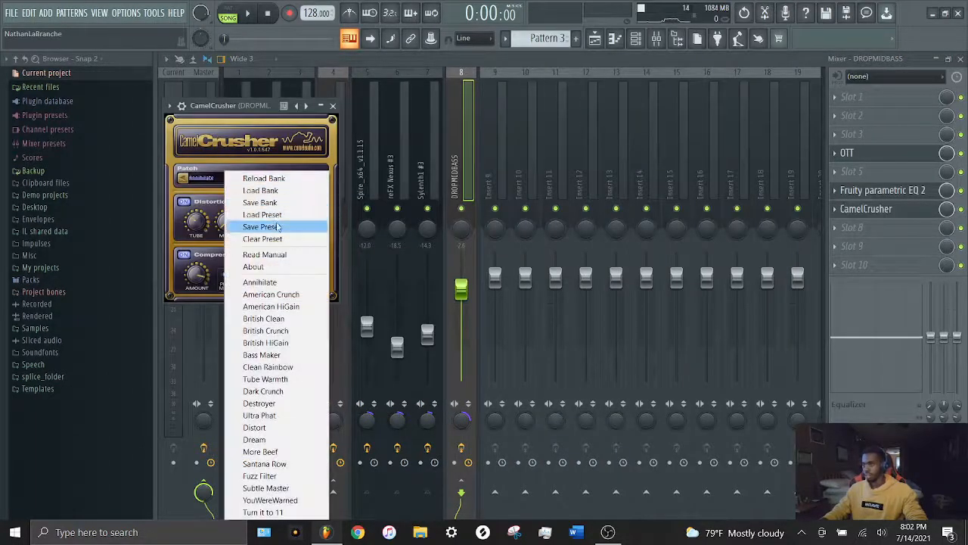
pyautogui.click(282, 320)
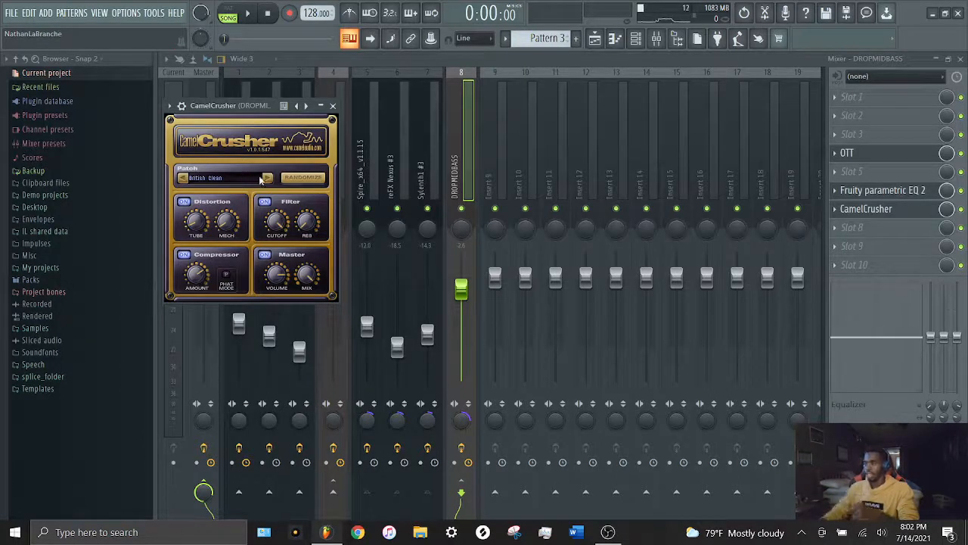
pyautogui.click(459, 178)
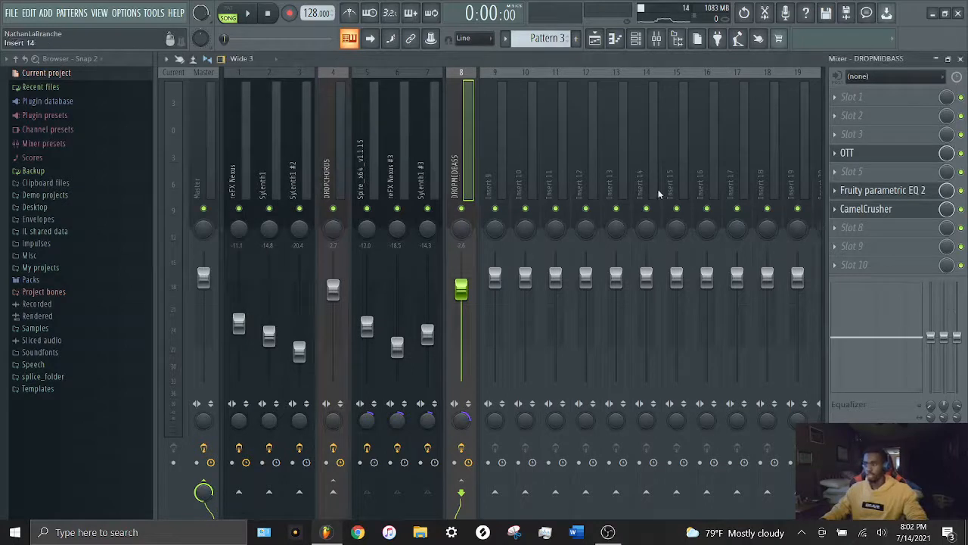
pyautogui.press('space')
pyautogui.press('space')
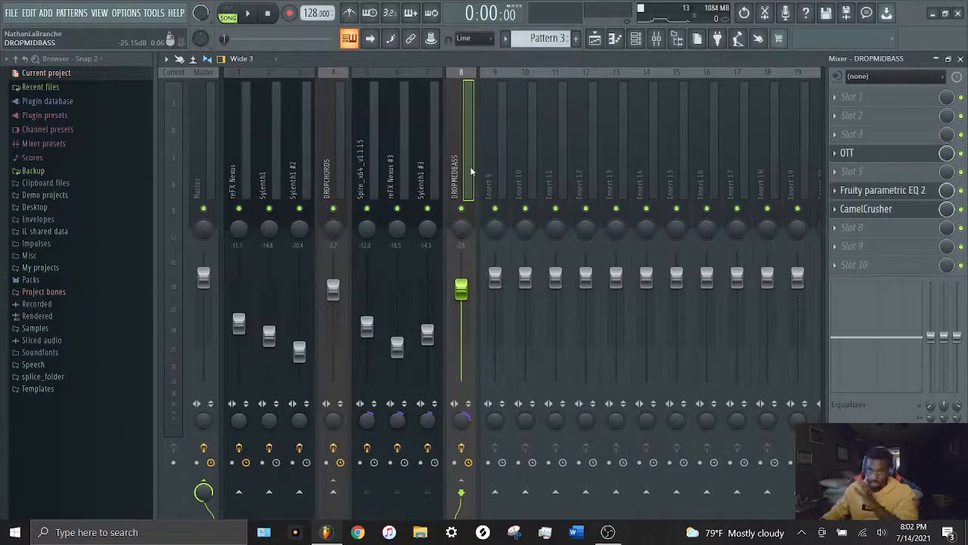
# Load Fruity Limiter into slot 3 of DROPMIDBASS and switch it to compressor mode.
pyautogui.click(881, 117)
pyautogui.click(489, 177)
pyautogui.click(855, 134)
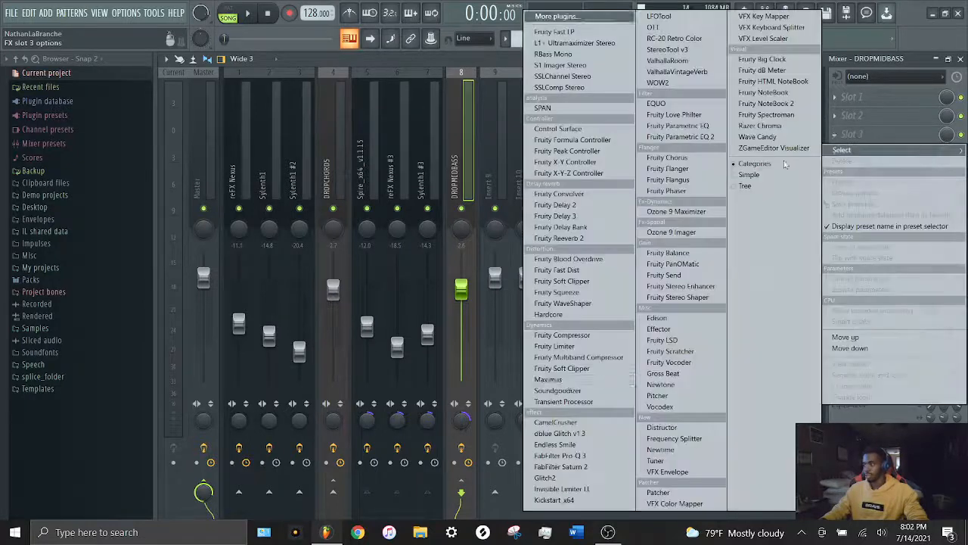
pyautogui.click(556, 346)
pyautogui.click(337, 357)
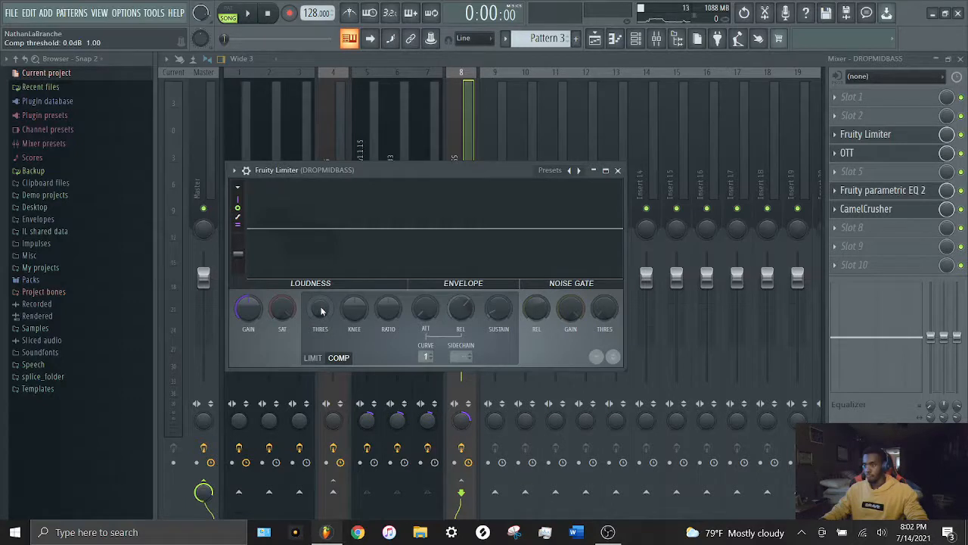
pyautogui.moveTo(320, 310); pyautogui.dragTo(321, 349)
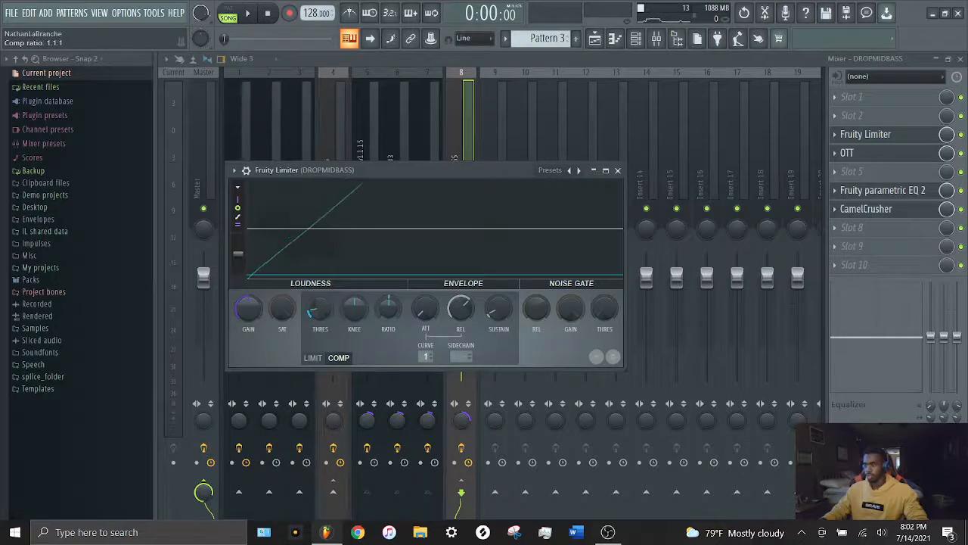
pyautogui.moveTo(388, 306); pyautogui.dragTo(388, 304)
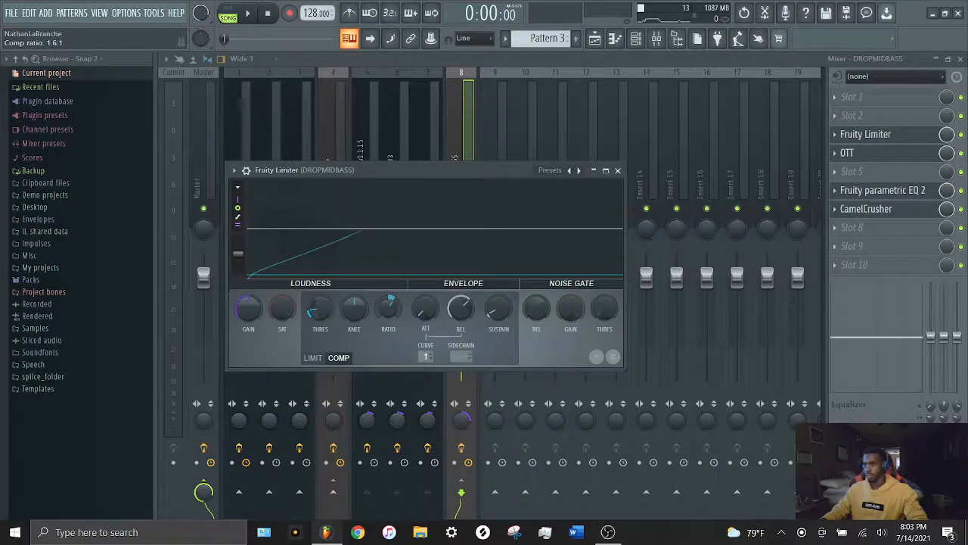
pyautogui.moveTo(456, 169); pyautogui.dragTo(503, 168)
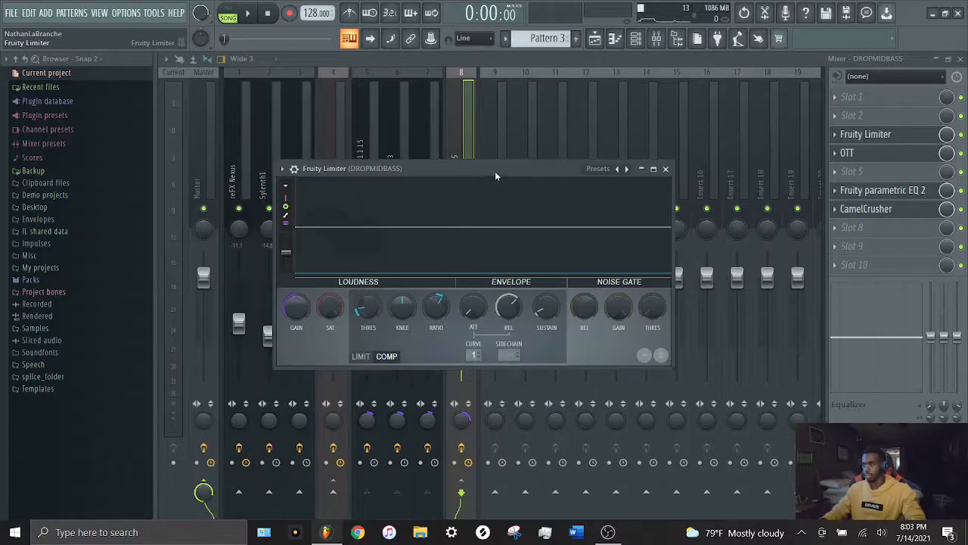
pyautogui.rightClick(441, 308)
pyautogui.click(438, 313)
pyautogui.rightClick(437, 304)
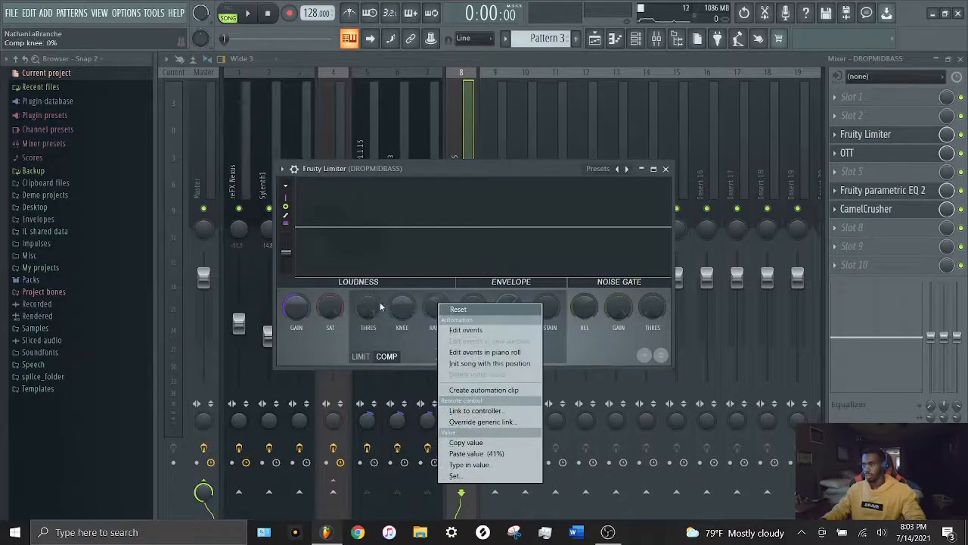
pyautogui.click(450, 309)
# During playback, lower the Fruity Limiter compressor threshold on DROPMIDBASS, raise the knee and set the ratio to 2.1:1.
pyautogui.press('space')
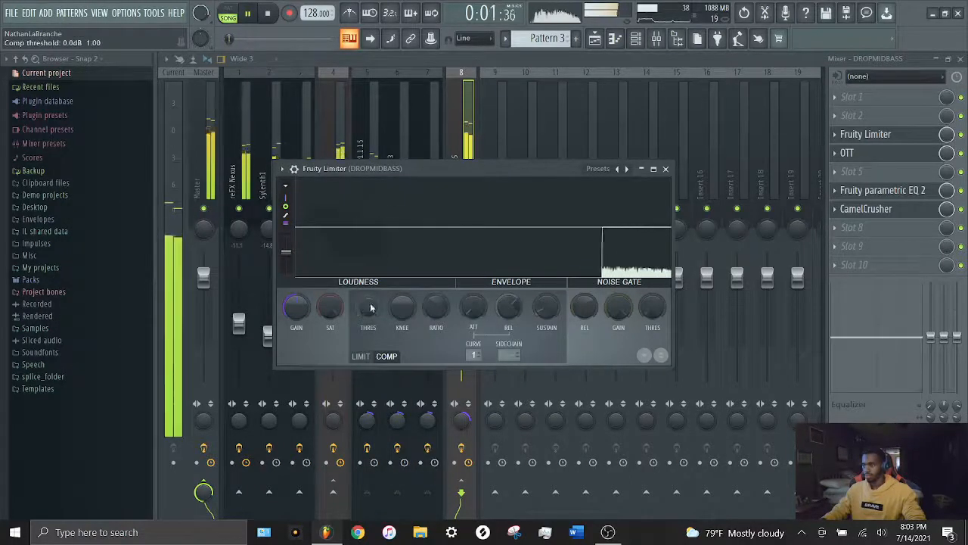
pyautogui.moveTo(370, 307); pyautogui.dragTo(370, 358)
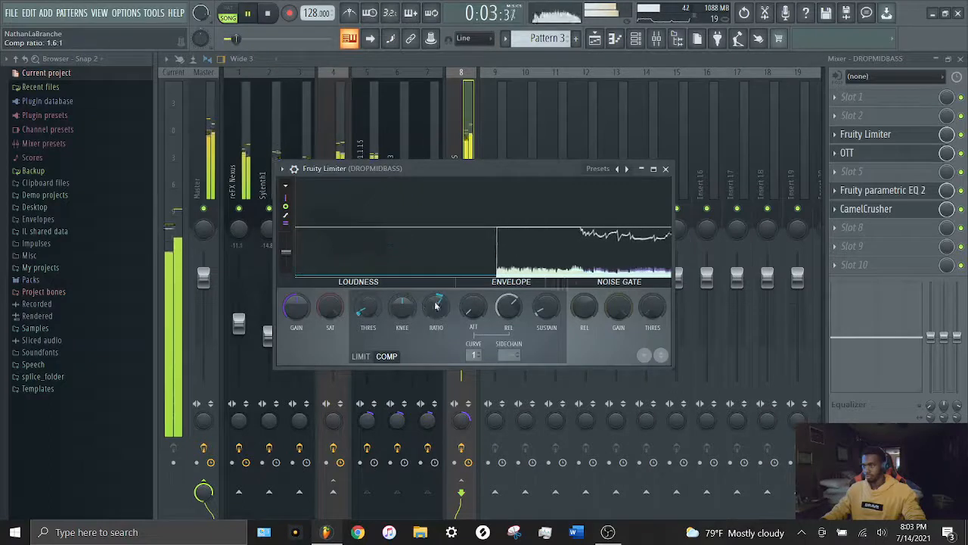
pyautogui.moveTo(437, 306); pyautogui.dragTo(402, 292)
pyautogui.press('Escape')
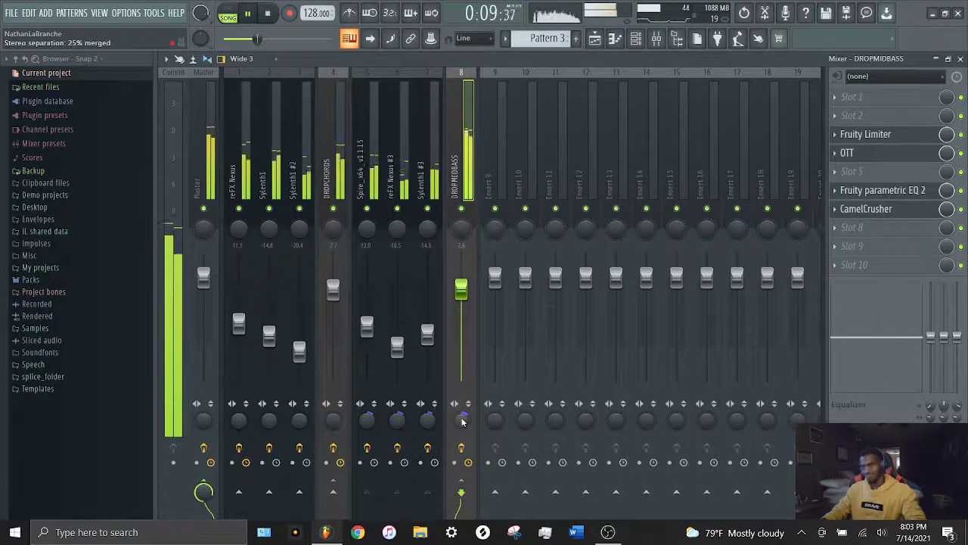
# Set the DROPMIDBASS stereo separation to 25% merged and its volume to -6.0 dB, stop playback and recheck the limiter settings.
pyautogui.moveTo(467, 294); pyautogui.dragTo(466, 307)
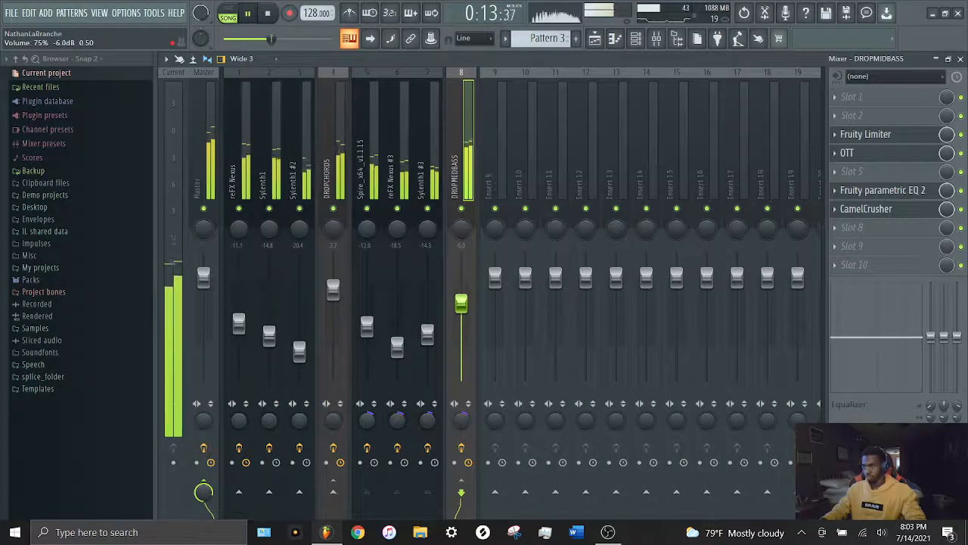
pyautogui.press('space')
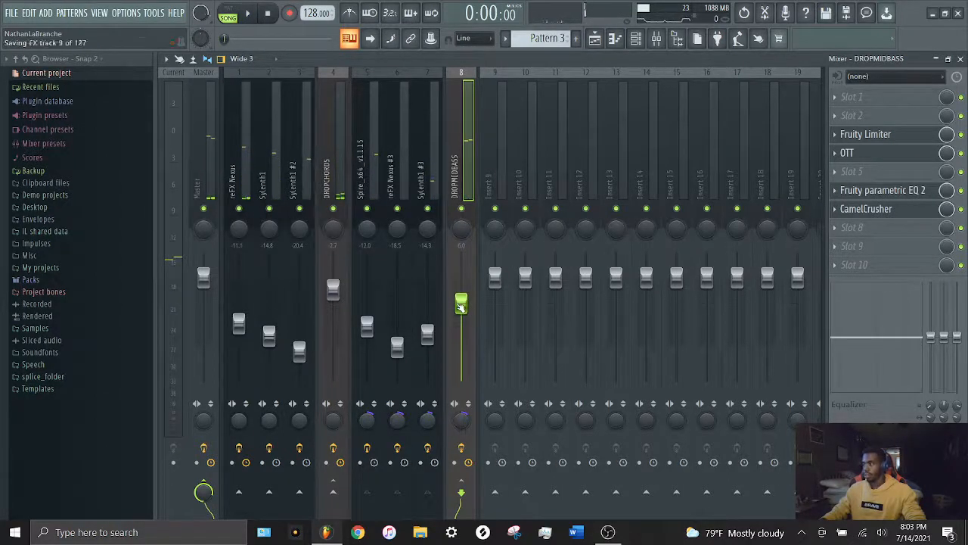
pyautogui.click(862, 134)
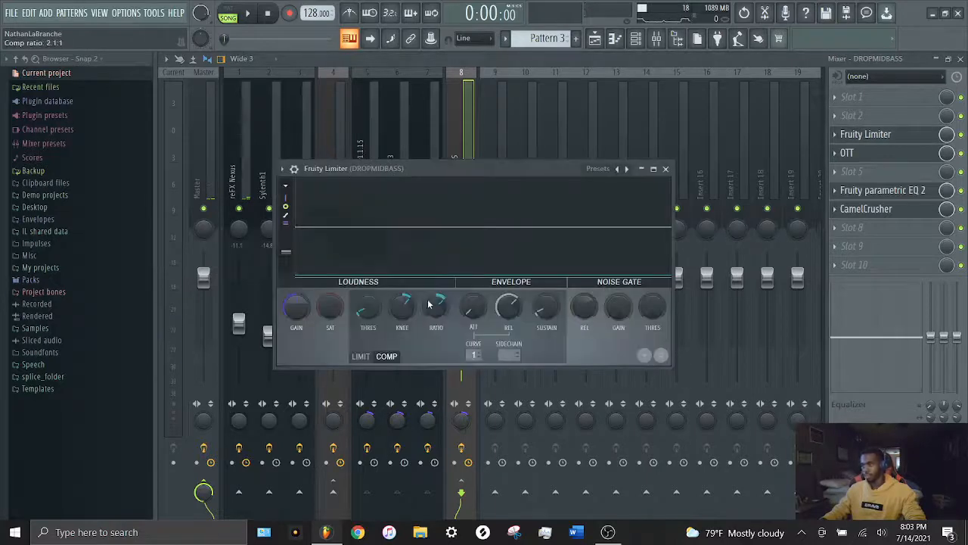
pyautogui.click(465, 142)
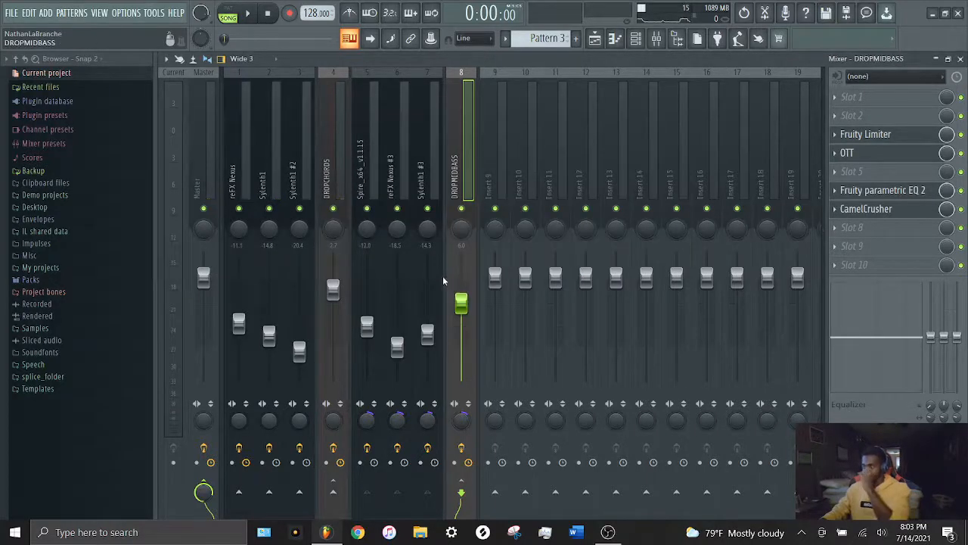
# Load Fruity Stereo Shaper into slot 2 of DROPMIDBASS and, during playback, lower the left channel volume and set the right to -3.9 dB.
pyautogui.click(862, 115)
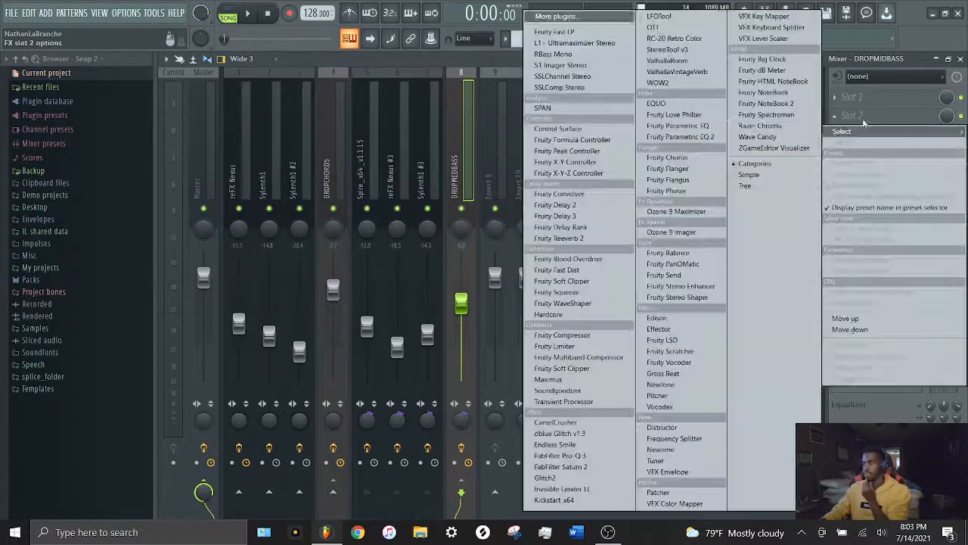
pyautogui.click(652, 296)
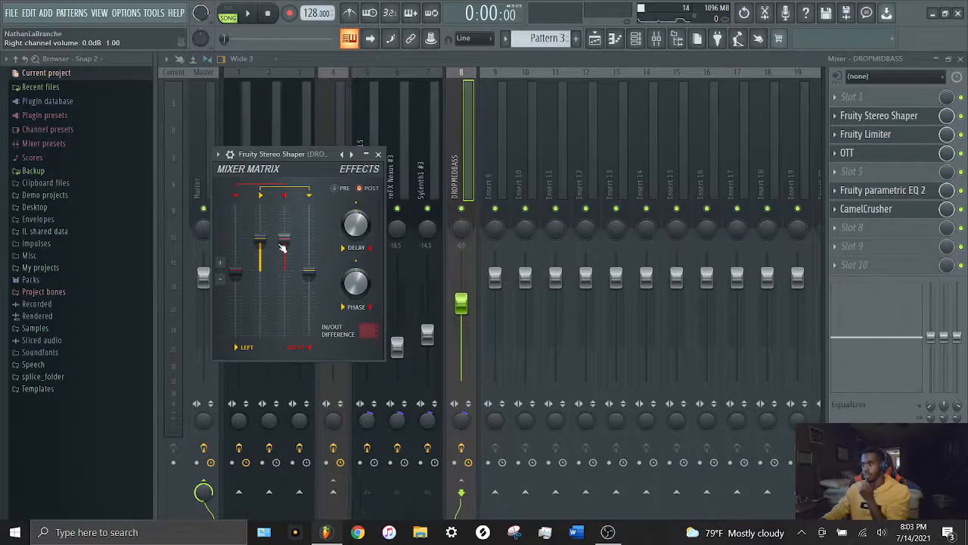
pyautogui.moveTo(287, 158); pyautogui.dragTo(586, 152)
pyautogui.press('space')
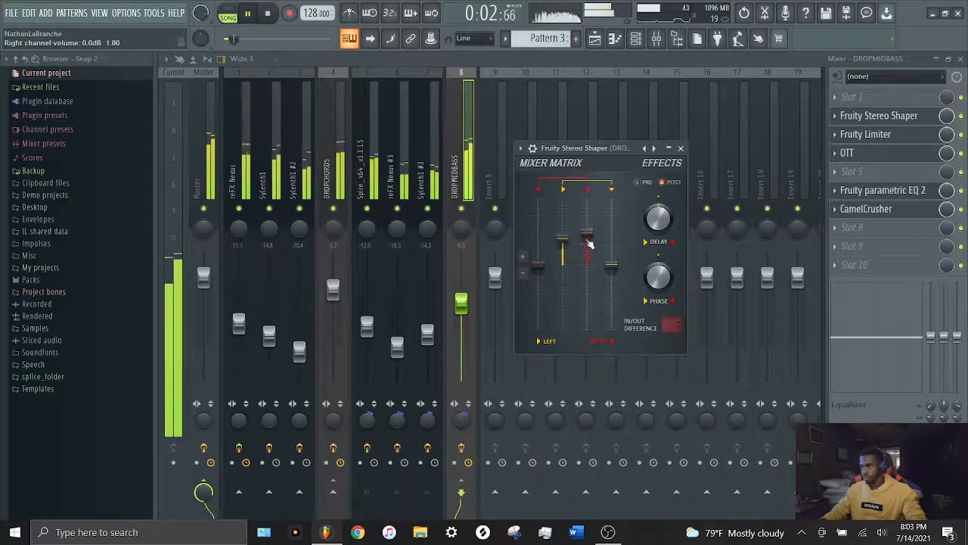
pyautogui.scroll(-3, 595, 241)
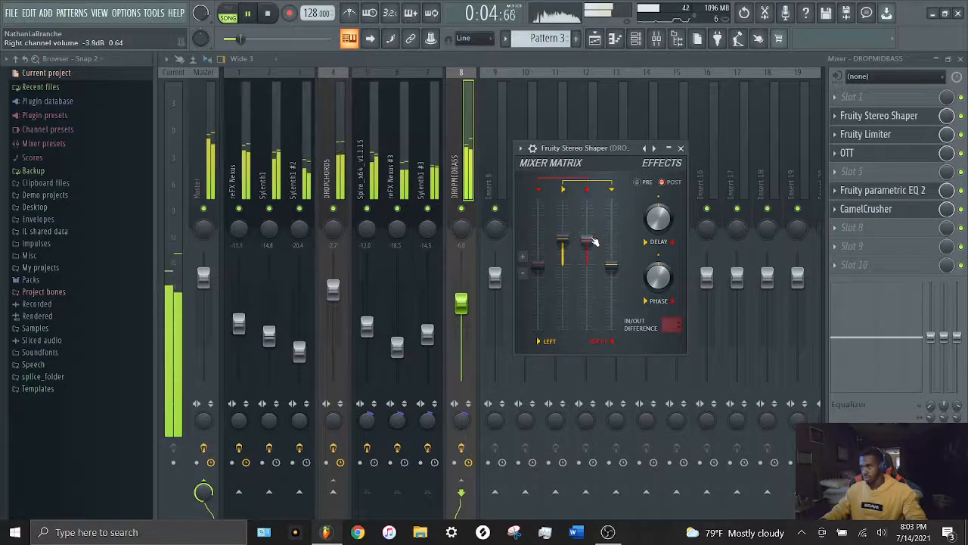
# Pull the high-shelf band of the DROPMIDBASS mixer equalizer fully down and set the Sylenth1 #3 track volume to -14.5 dB.
pyautogui.click(460, 179)
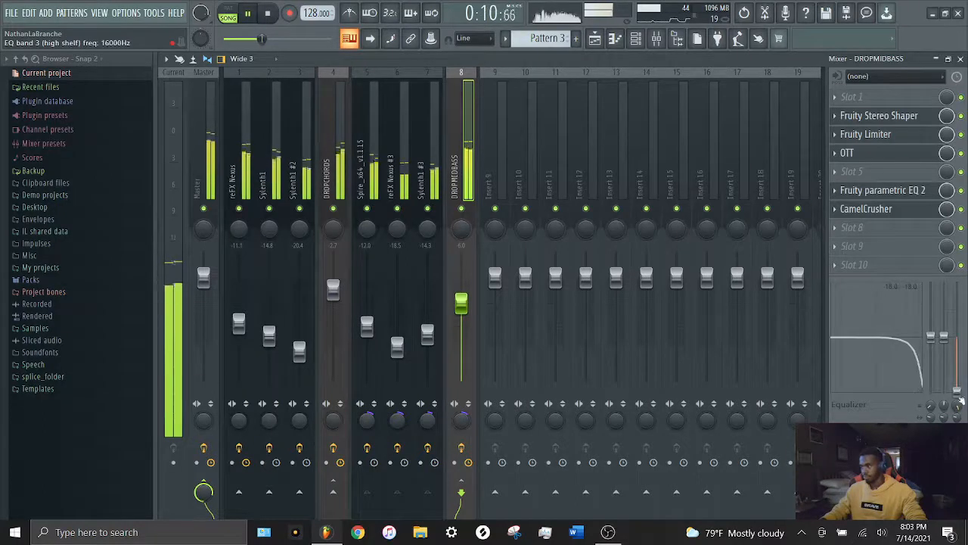
pyautogui.click(428, 345)
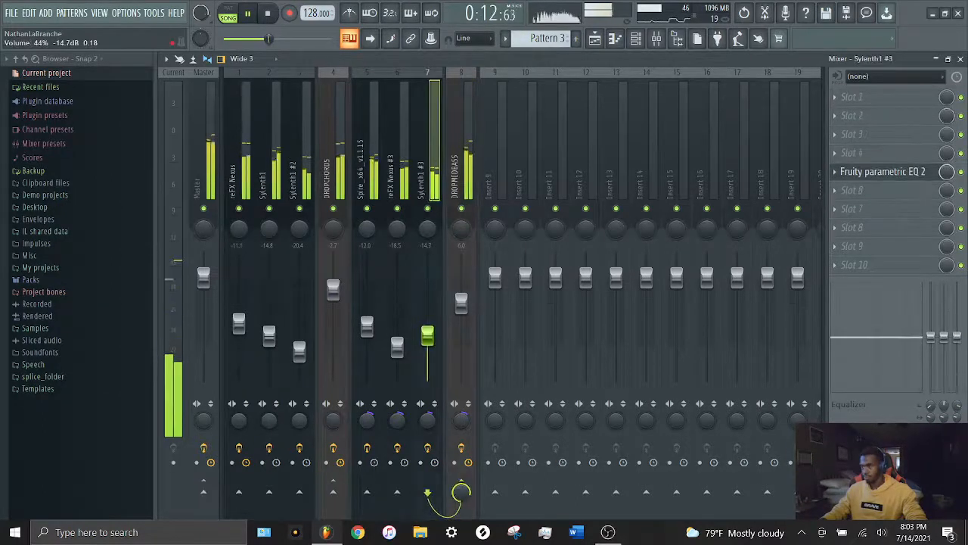
pyautogui.moveTo(427, 344); pyautogui.dragTo(434, 340)
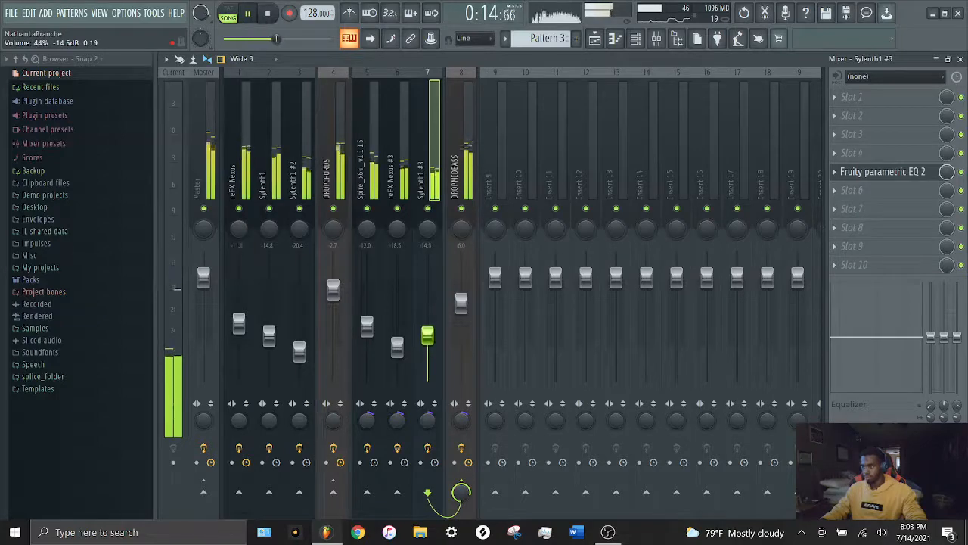
pyautogui.click(862, 172)
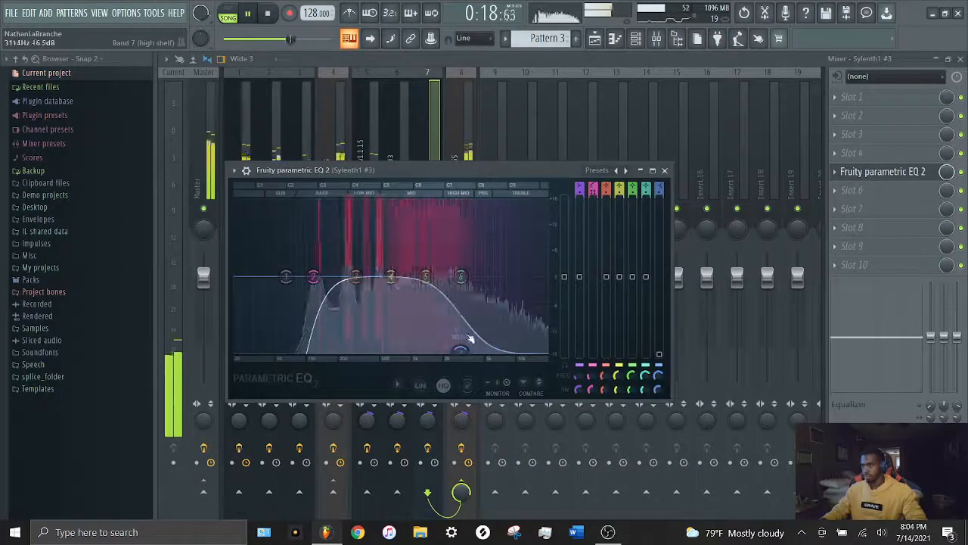
pyautogui.click(421, 141)
pyautogui.click(459, 179)
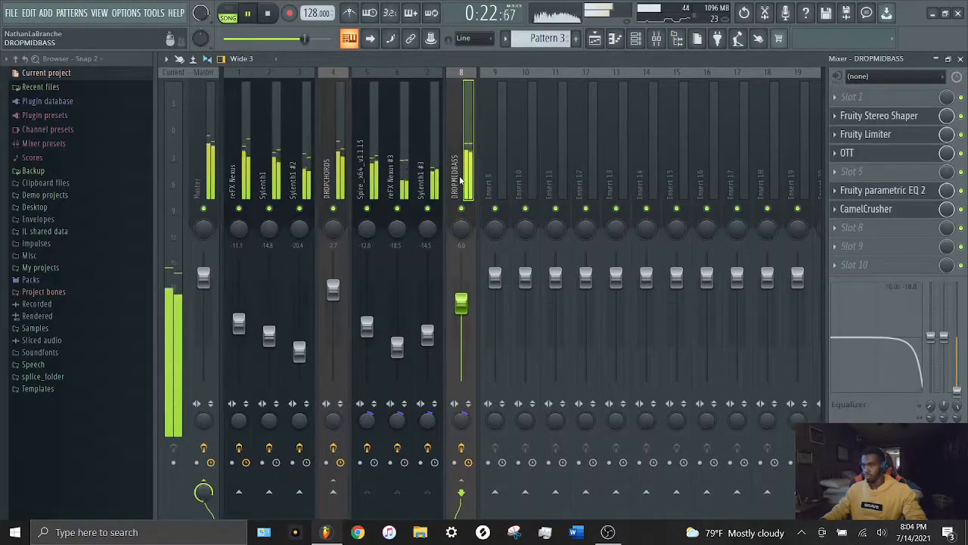
# Raise the DROPCHORDS volume to -2.4 dB and the first reFX Nexus track to about -9.5 dB, then stop playback.
pyautogui.click(334, 287)
pyautogui.moveTo(332, 286); pyautogui.dragTo(333, 289)
pyautogui.moveTo(238, 324); pyautogui.dragTo(239, 317)
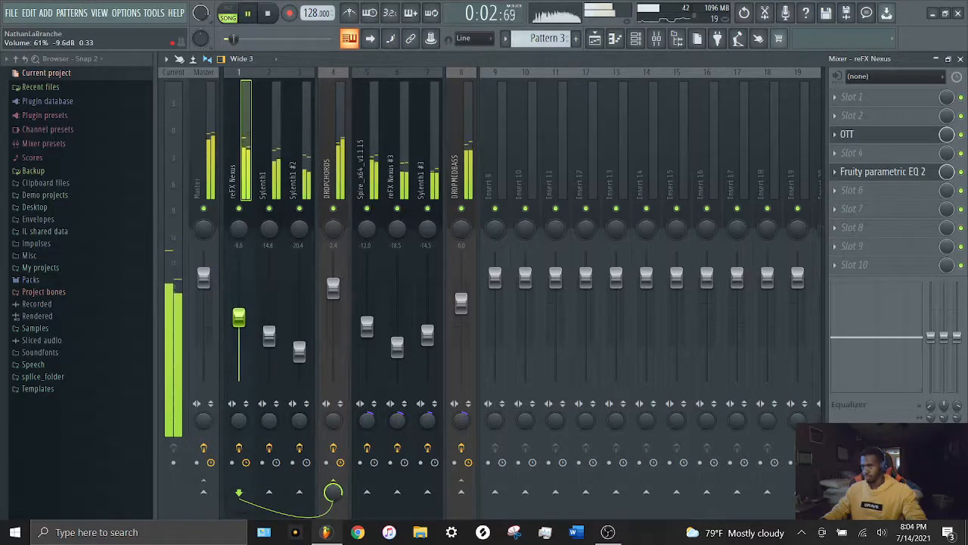
pyautogui.press('space')
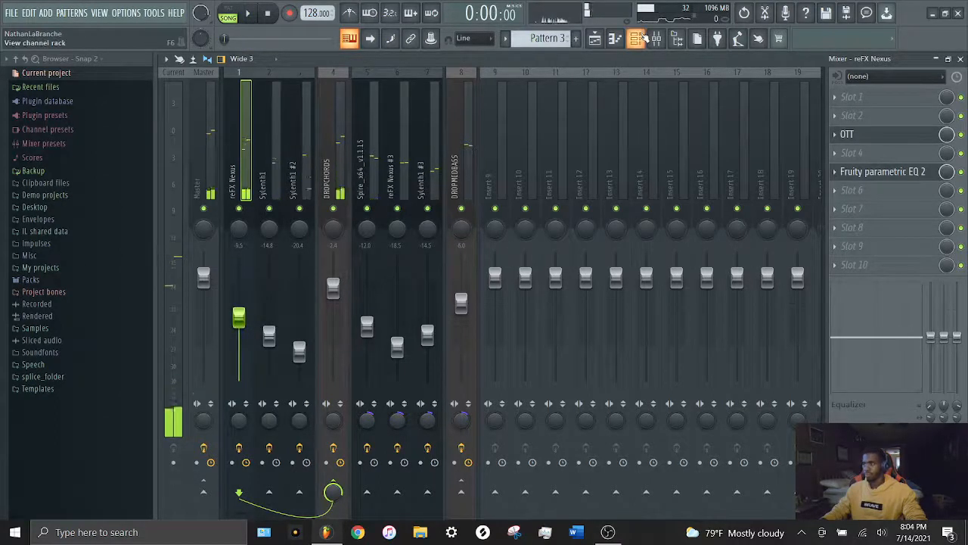
# Show the channel rack, create Pattern 4 and widen the browser.
pyautogui.press('F6')
pyautogui.click(576, 38)
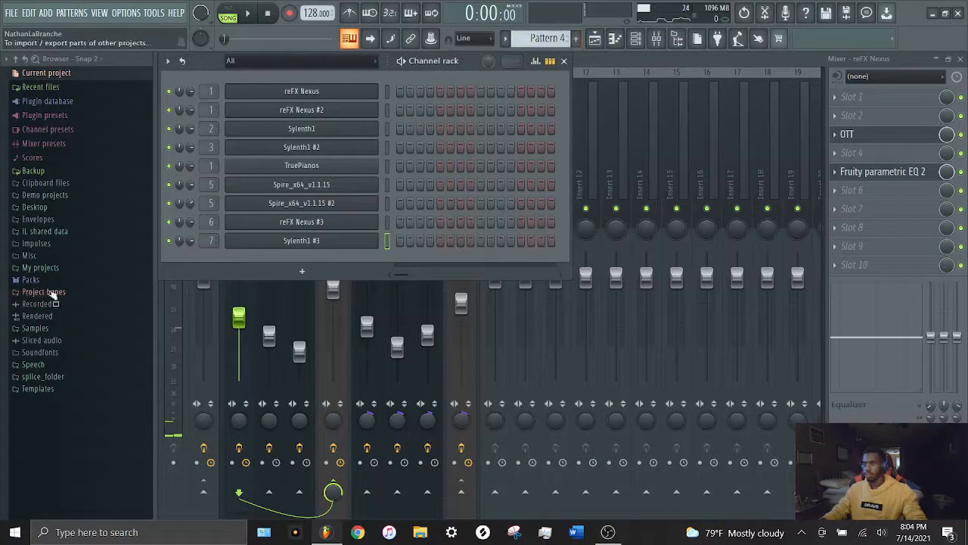
pyautogui.moveTo(193, 284); pyautogui.dragTo(237, 288)
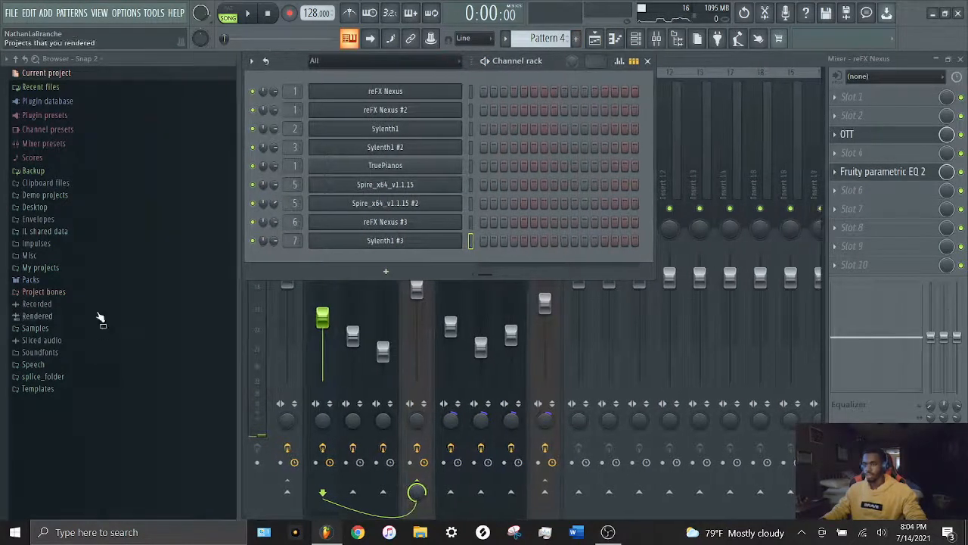
# Add the dropsub preset as a new channel from Samples > Progressive House MegaPack > SON FLPs > Manse Style > fsts.
pyautogui.click(89, 327)
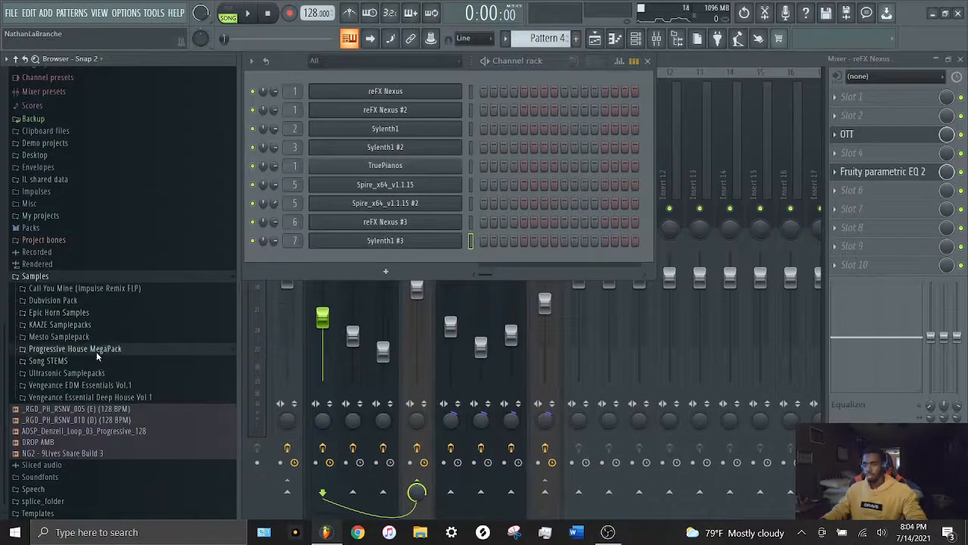
pyautogui.click(96, 349)
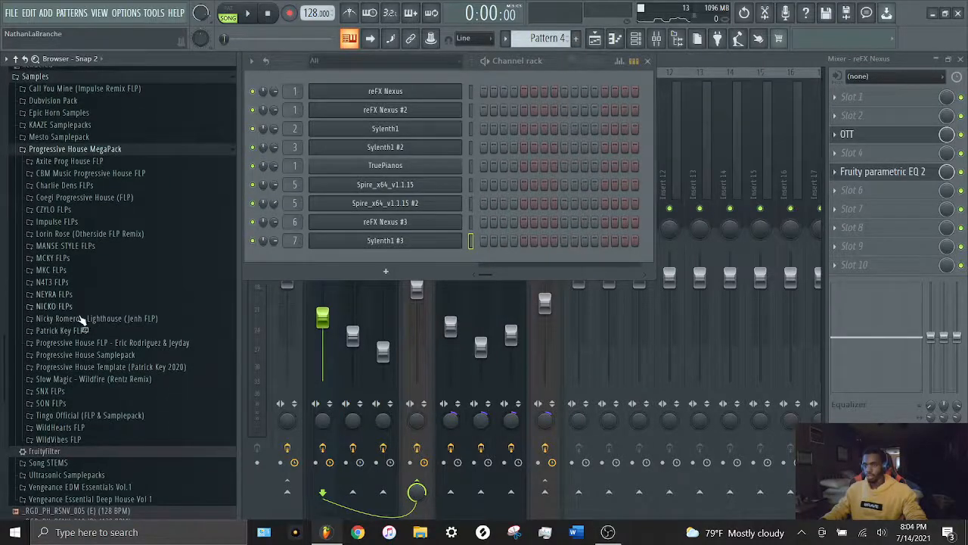
pyautogui.click(64, 403)
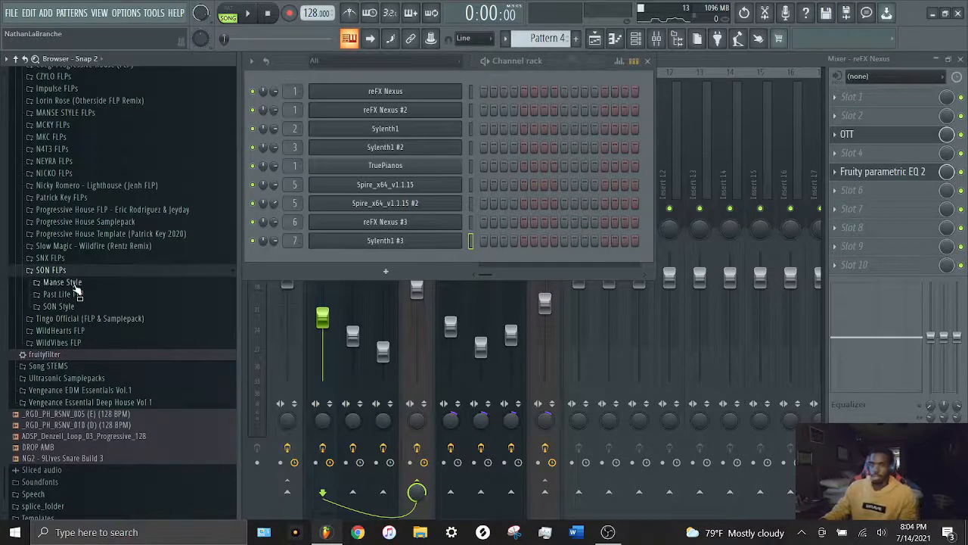
pyautogui.click(70, 282)
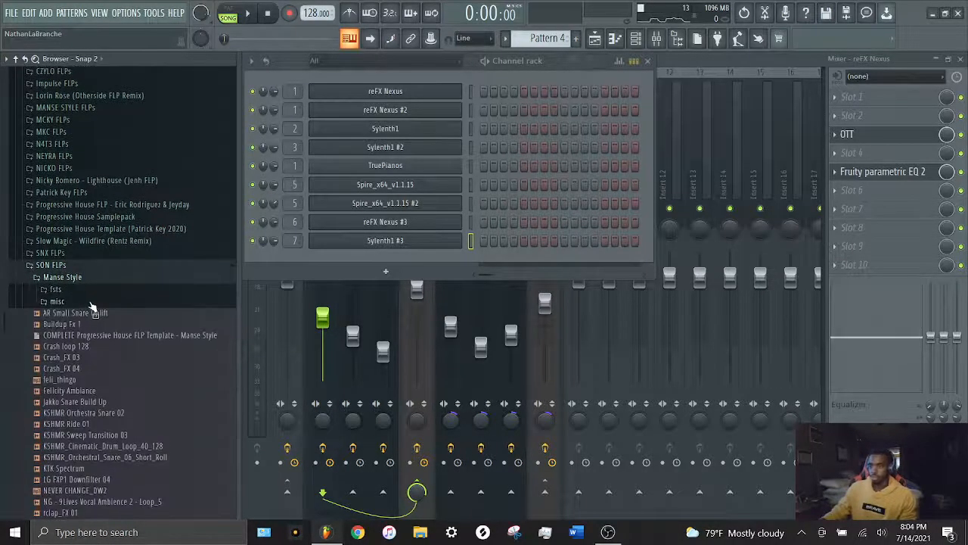
pyautogui.click(84, 295)
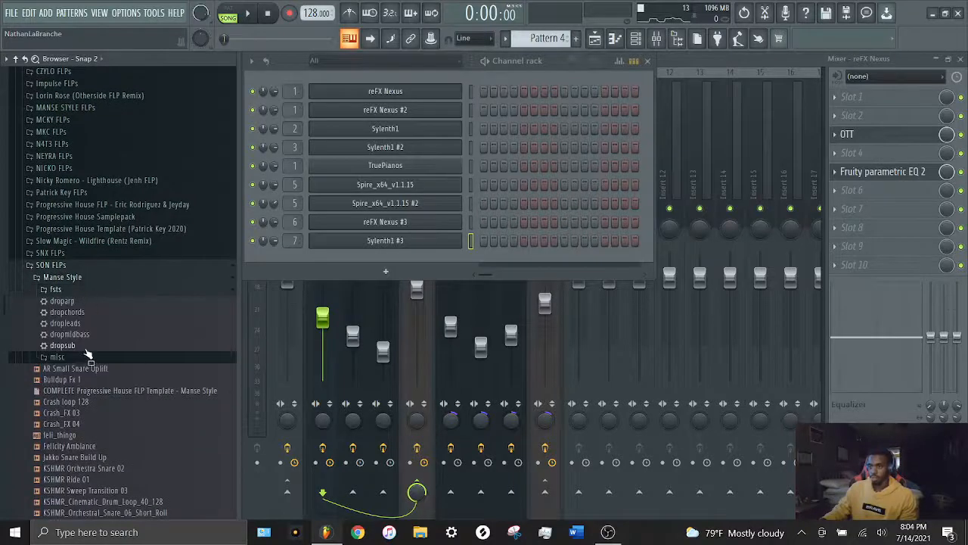
pyautogui.moveTo(75, 346); pyautogui.dragTo(405, 271)
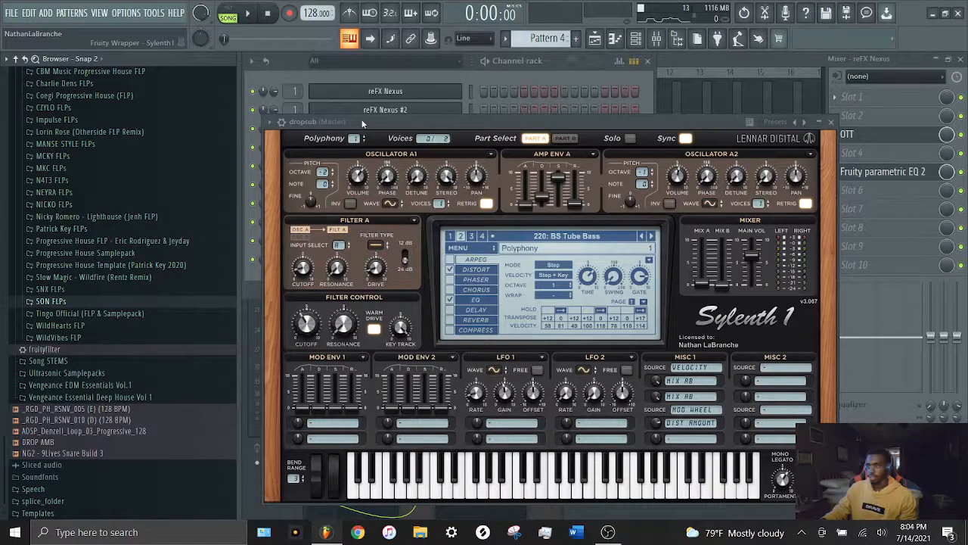
pyautogui.moveTo(358, 122); pyautogui.dragTo(373, 98)
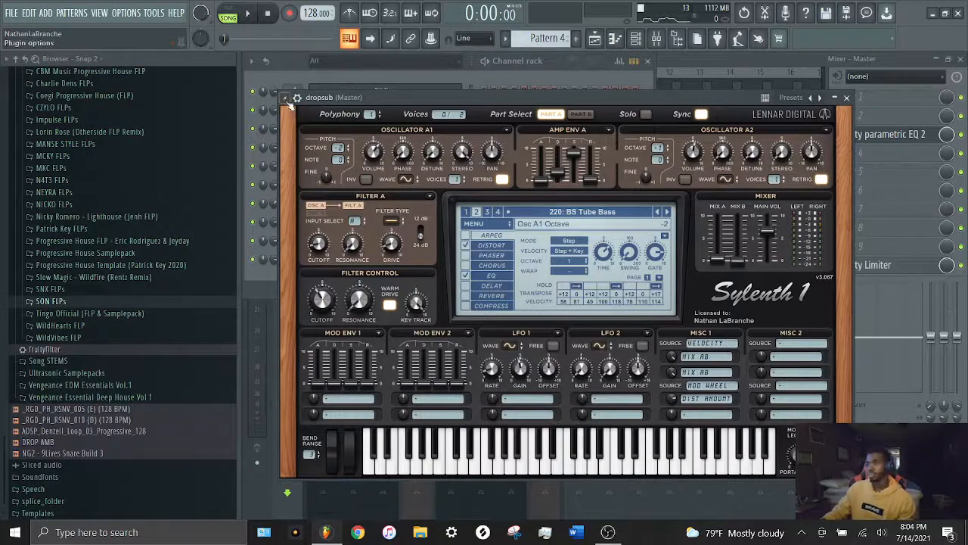
pyautogui.click(284, 98)
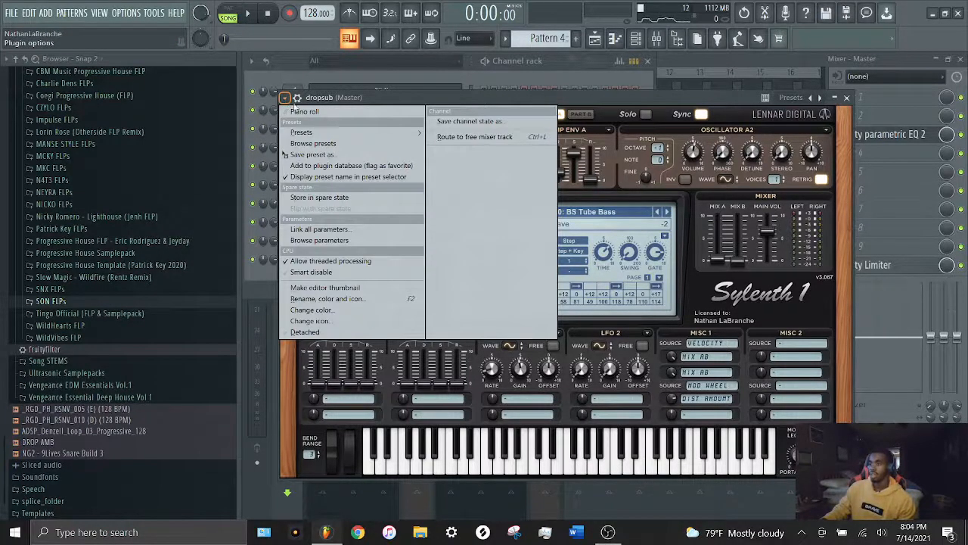
pyautogui.moveTo(337, 100); pyautogui.dragTo(319, 88)
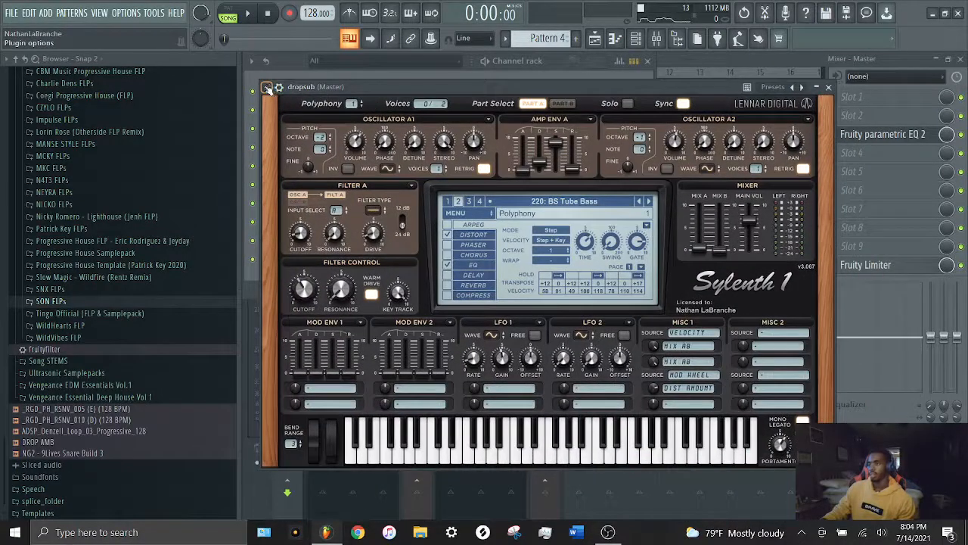
pyautogui.click(267, 88)
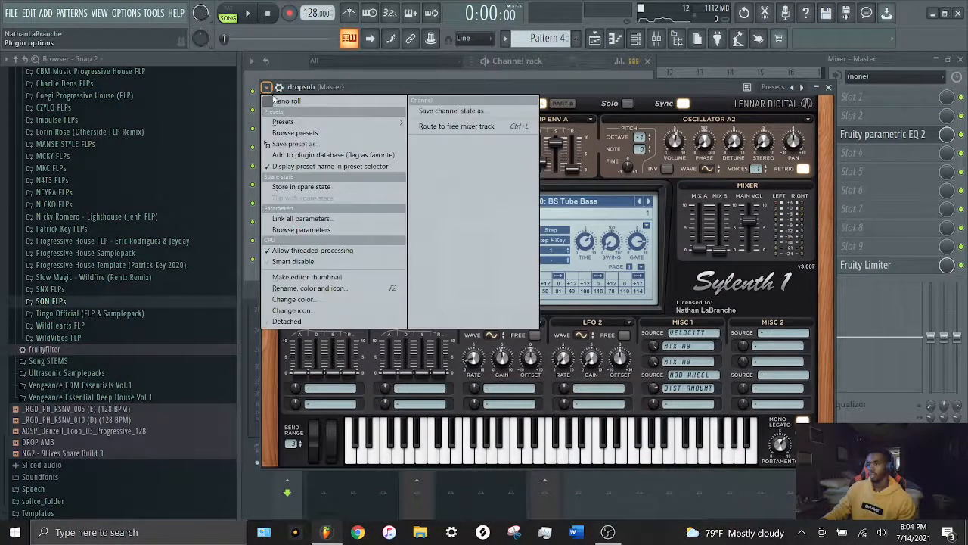
pyautogui.click(306, 145)
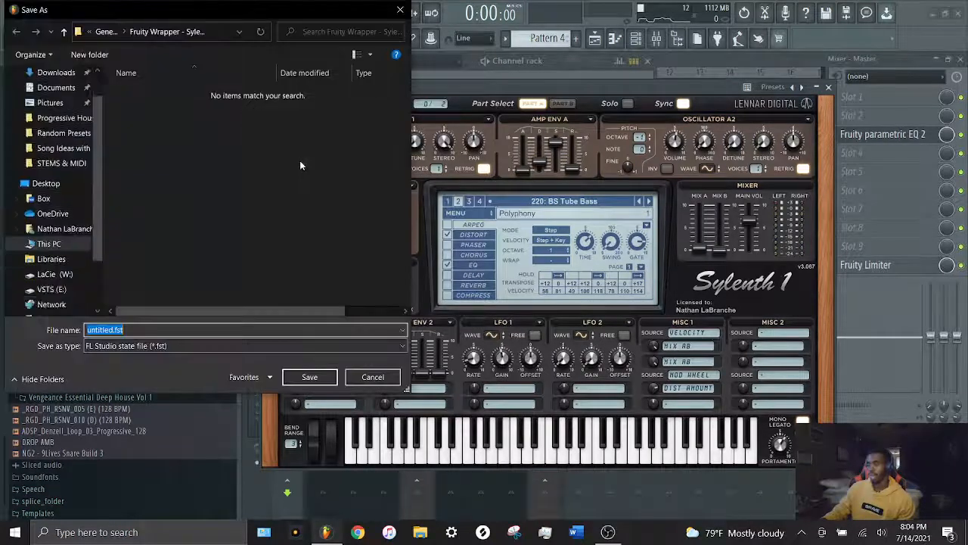
pyautogui.click(66, 95)
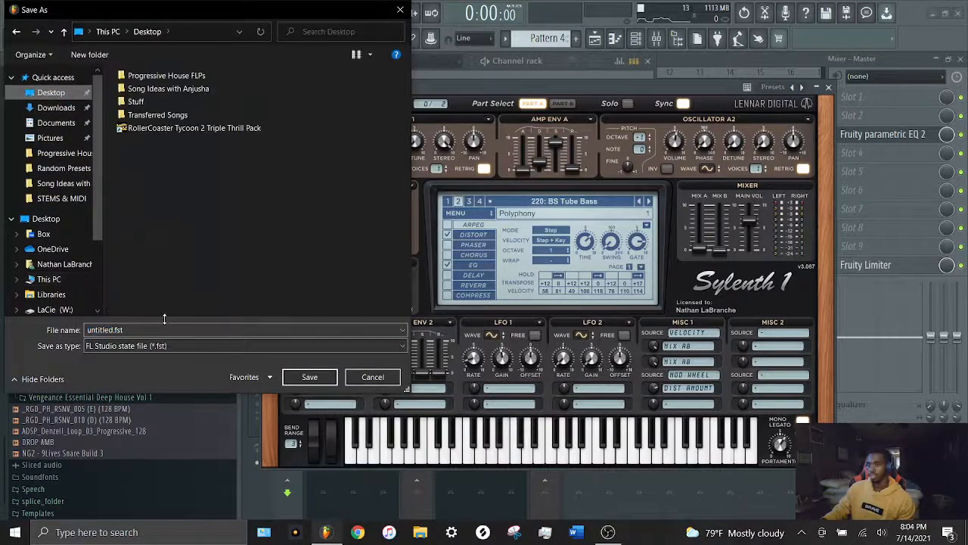
pyautogui.rightClick(166, 167)
pyautogui.click(349, 249)
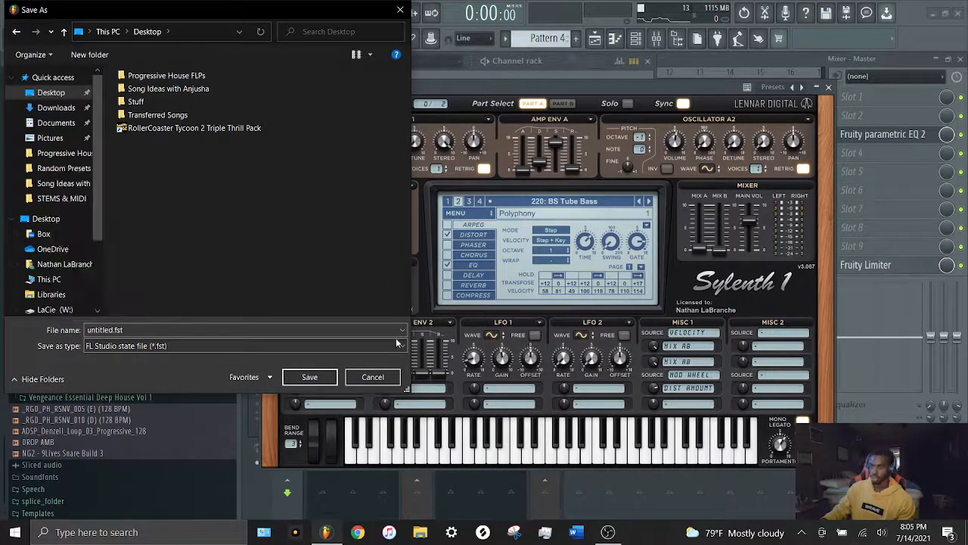
pyautogui.click(382, 382)
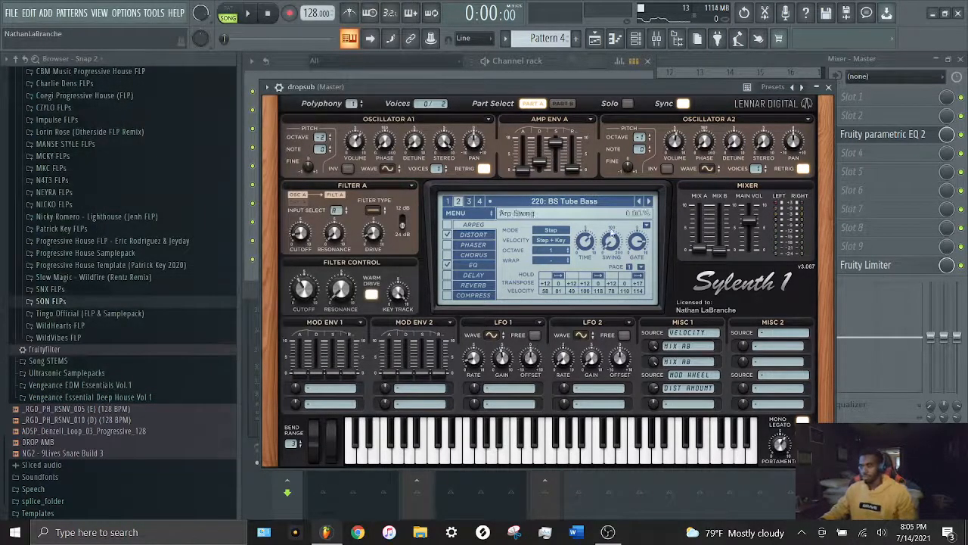
# Close the dropsub synth and copy all the Spire notes of Pattern 3 from its piano roll.
pyautogui.moveTo(696, 90); pyautogui.dragTo(711, 214)
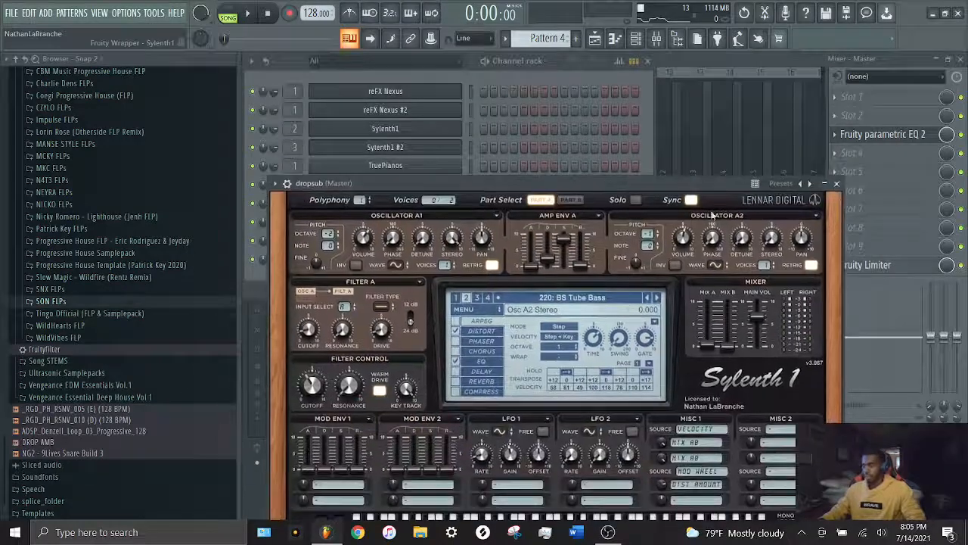
pyautogui.click(837, 183)
pyautogui.click(593, 41)
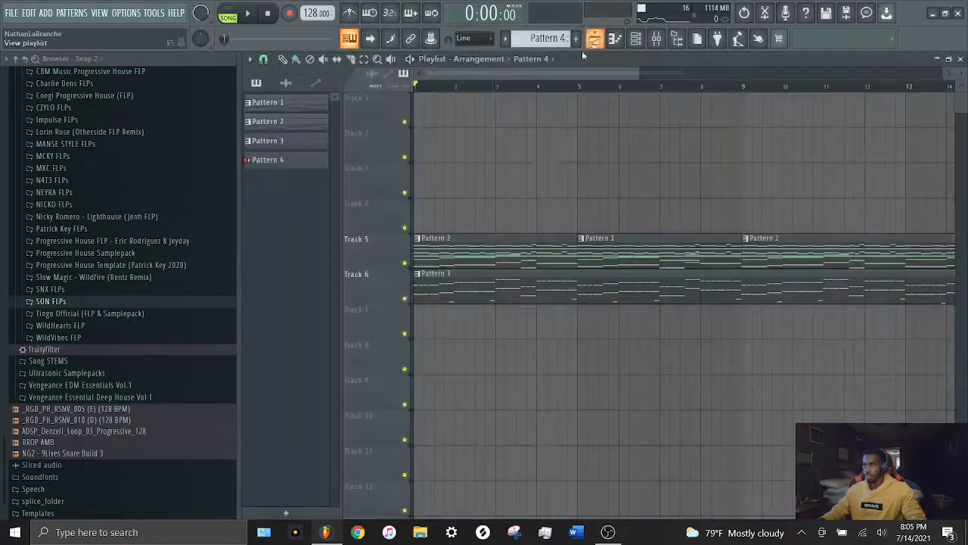
pyautogui.doubleClick(507, 283)
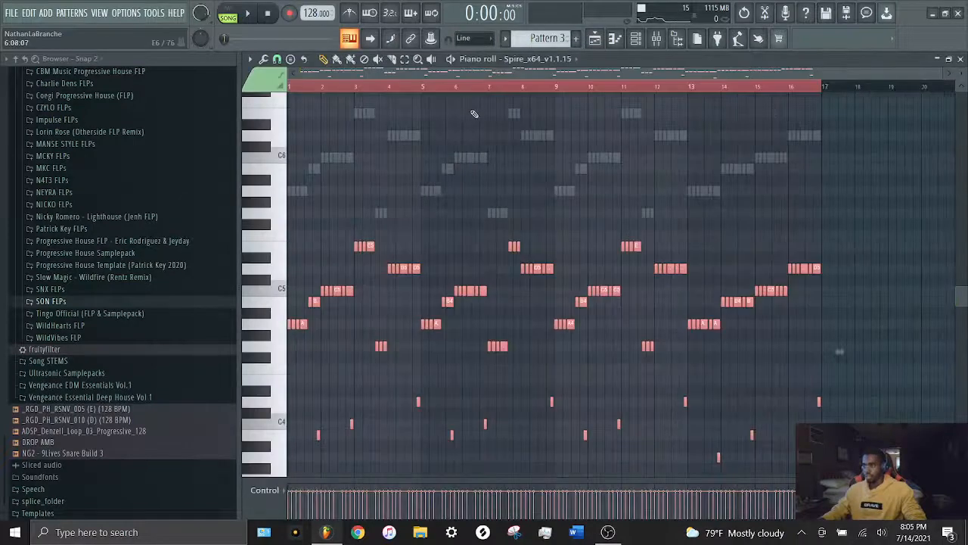
# Paste the copied Pattern 3 notes into the dropsub piano roll of Pattern 4, starting at bar 1.
pyautogui.click(575, 38)
pyautogui.click(557, 59)
pyautogui.click(546, 182)
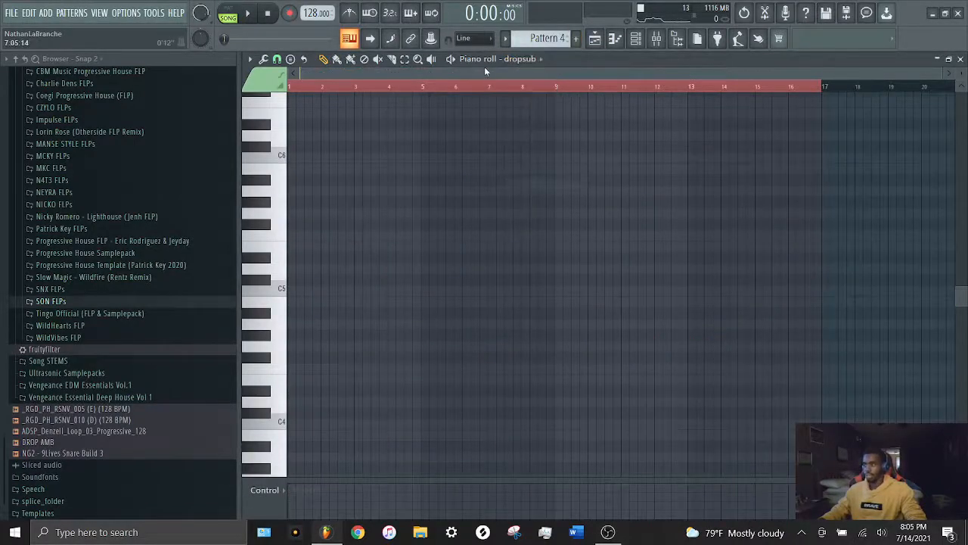
pyautogui.click(409, 63)
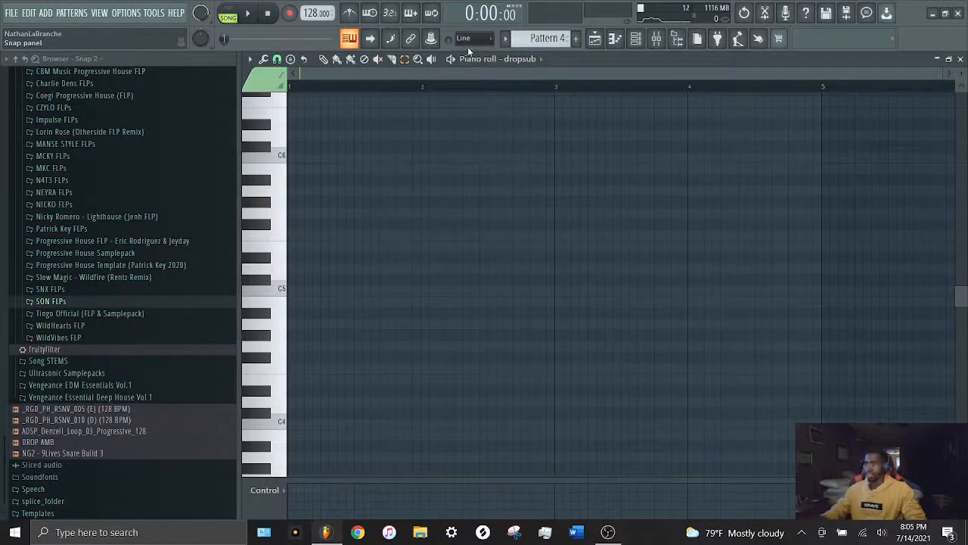
pyautogui.click(323, 61)
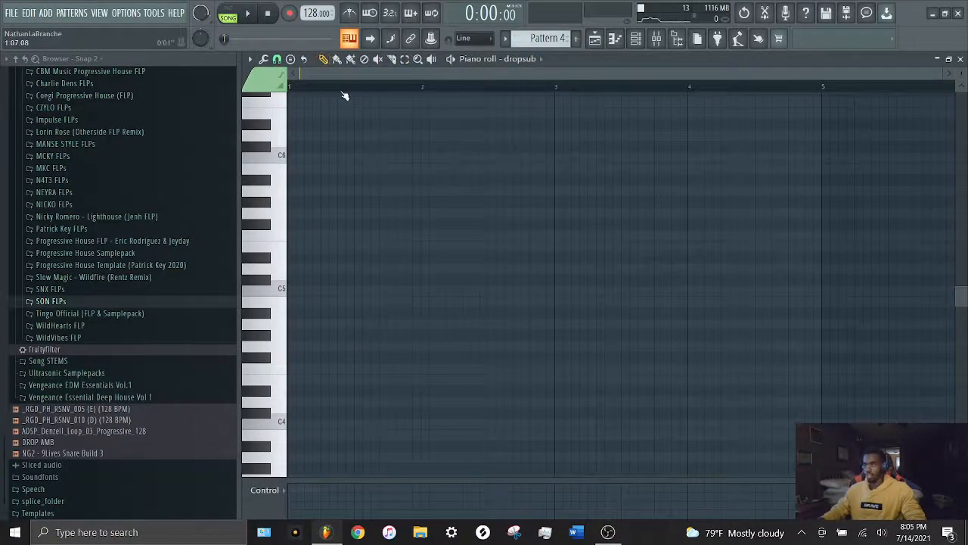
pyautogui.hotkey('ctrl', 'v')
# Switch to pattern playback and listen to the opening bars of the pasted dropsub line.
pyautogui.click(228, 17)
pyautogui.press('space')
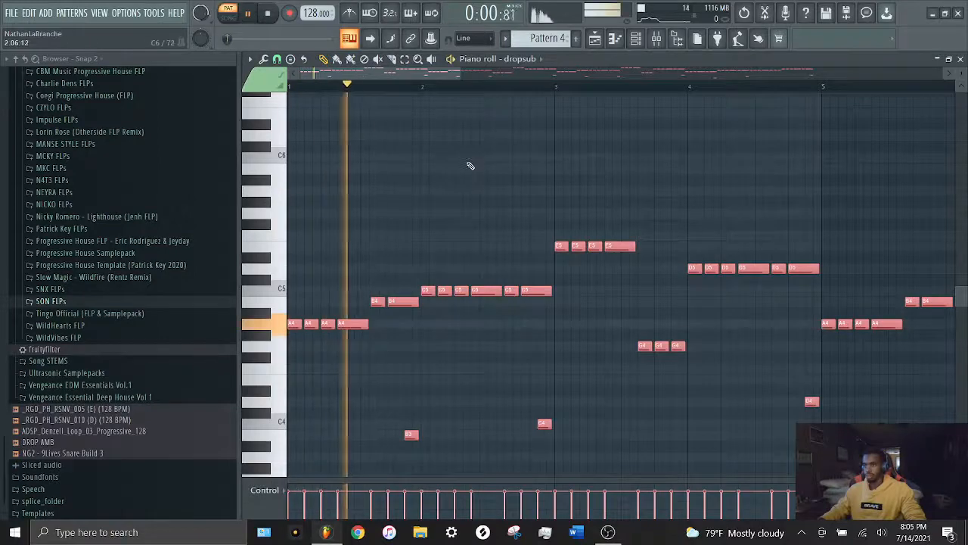
pyautogui.scroll(-3, 639, 90)
pyautogui.scroll(-1, 639, 104)
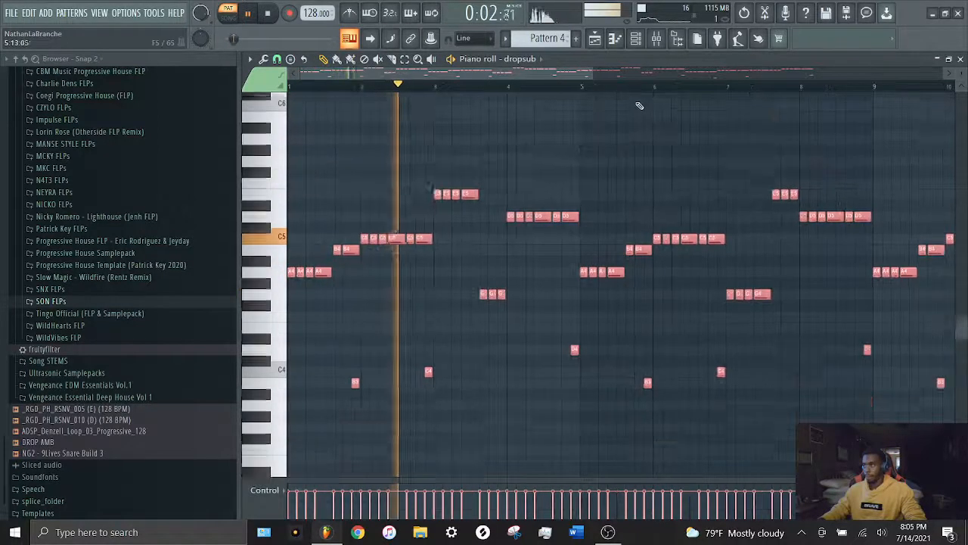
pyautogui.scroll(-2, 636, 110)
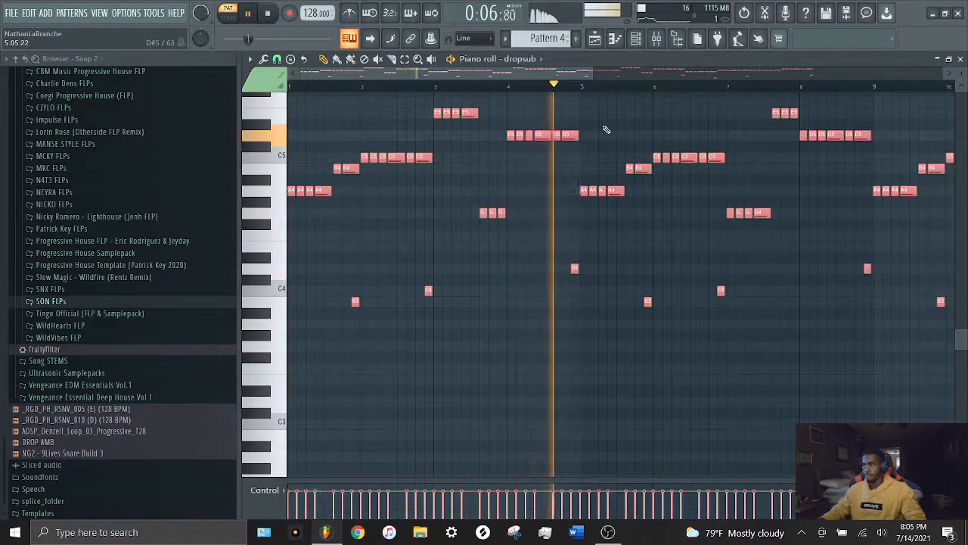
pyautogui.press('space')
# Route the dropsub channel to free mixer track 9 and bring that track into view.
pyautogui.click(636, 38)
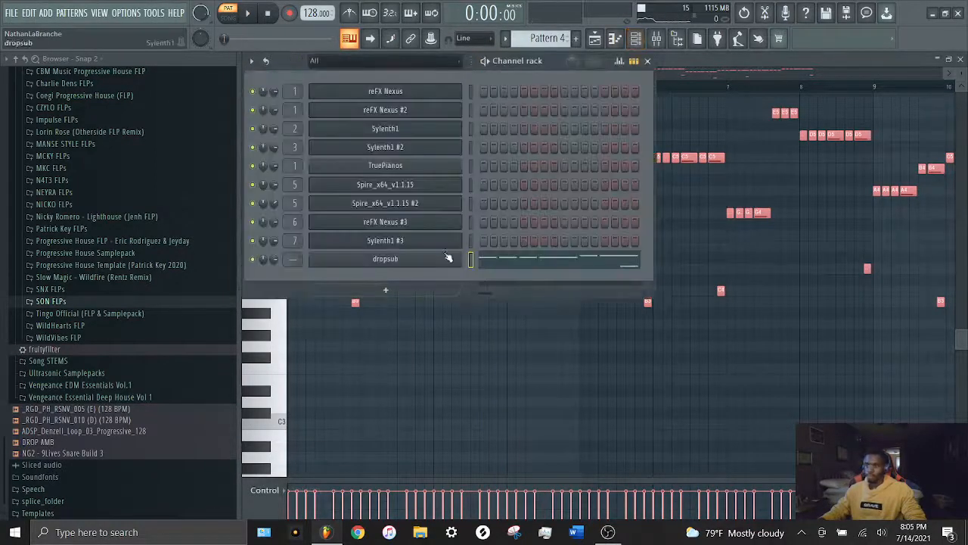
pyautogui.hotkey('ctrl', 'l')
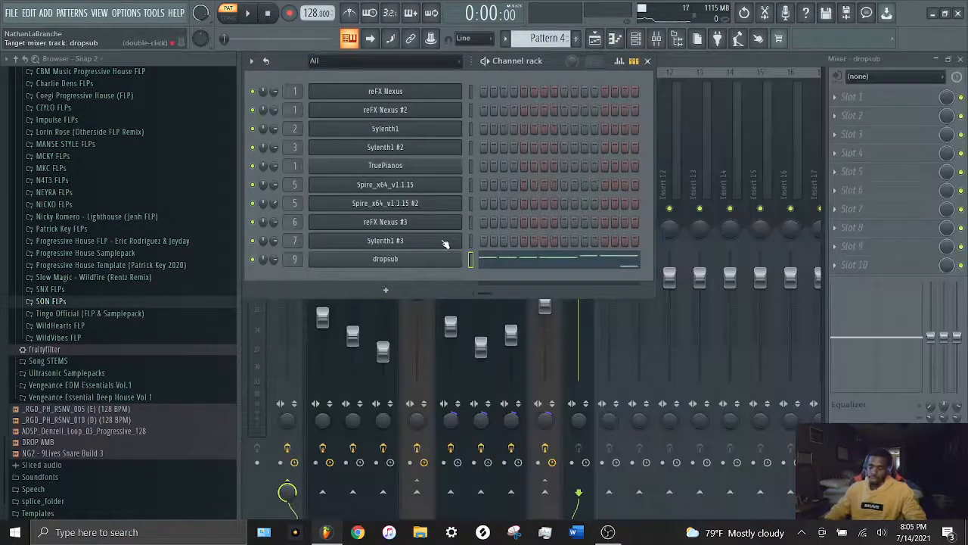
pyautogui.click(782, 165)
pyautogui.click(572, 161)
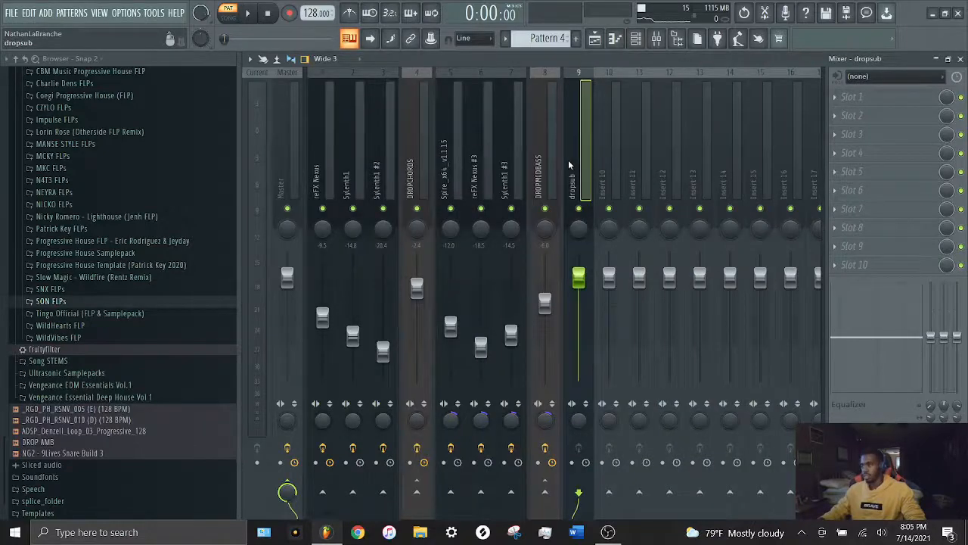
# Audition the dropsub notes one octave higher and one octave lower, then compare them at their original octave.
pyautogui.click(625, 38)
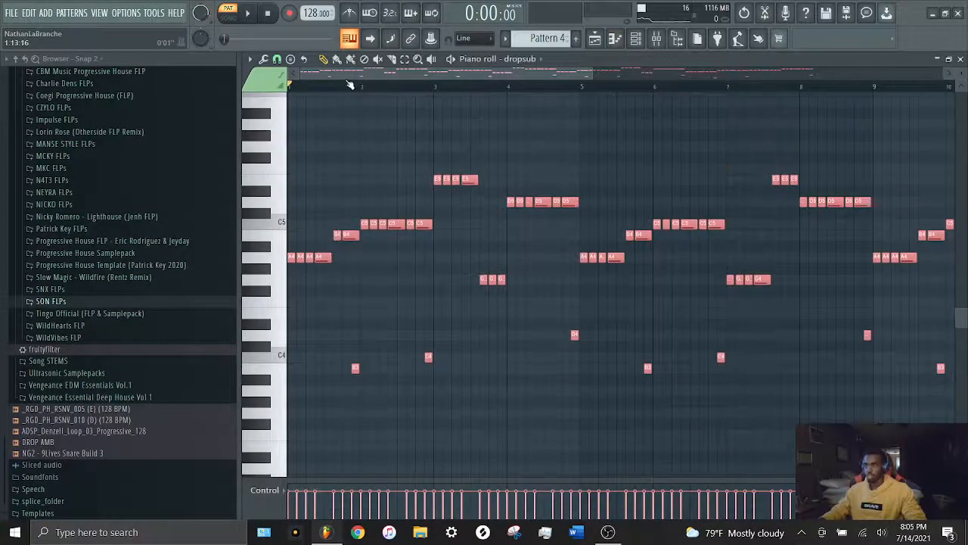
pyautogui.scroll(2, 344, 79)
pyautogui.hotkey('ctrl', 'Up')
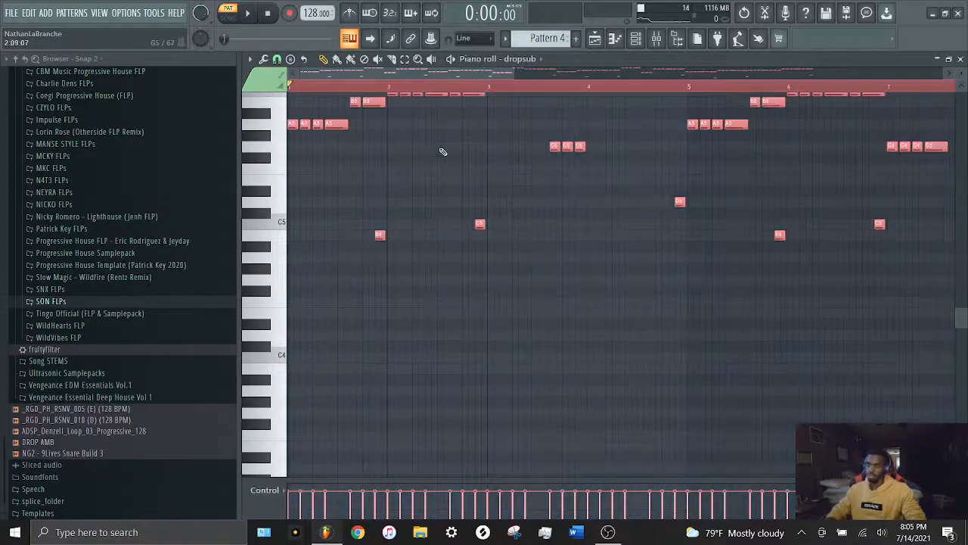
pyautogui.press('space')
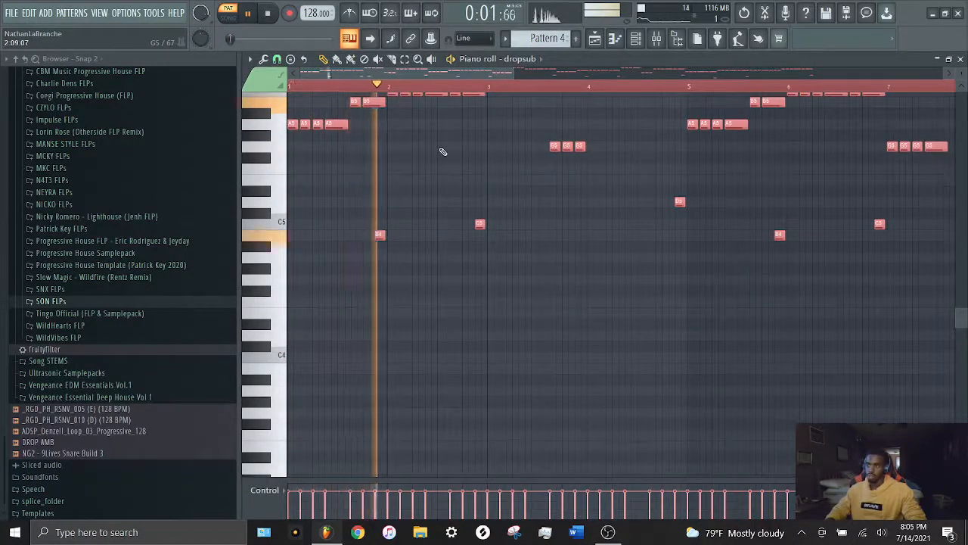
pyautogui.press('space')
pyautogui.hotkey('ctrl', 'Down')
pyautogui.hotkey('ctrl', 'Down')
pyautogui.press('space')
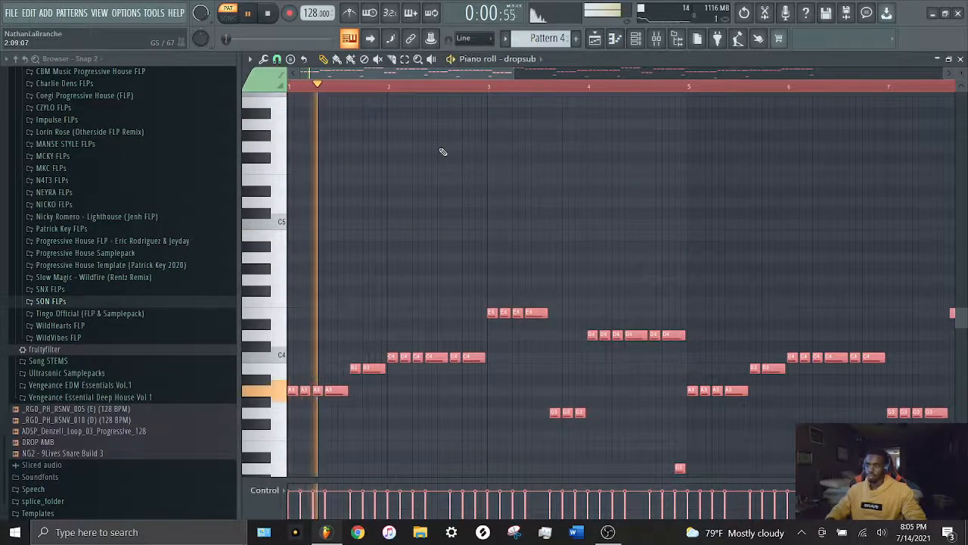
pyautogui.press('space')
pyautogui.hotkey('ctrl', 'Up')
pyautogui.press('space')
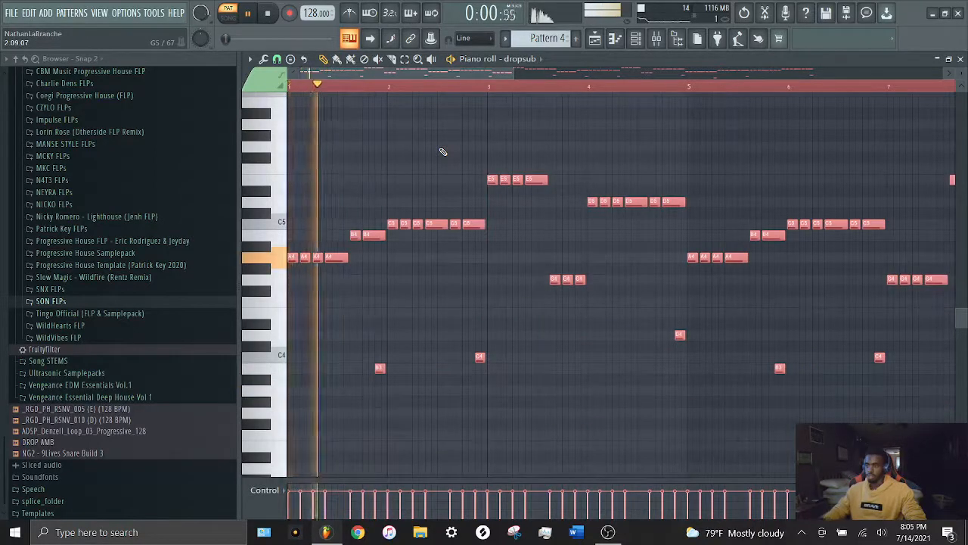
pyautogui.press('space')
pyautogui.press('space')
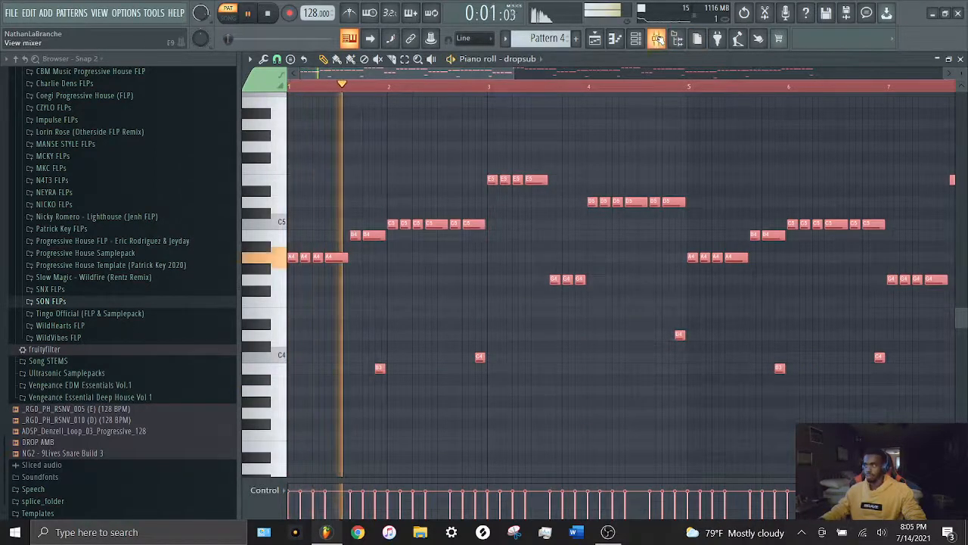
pyautogui.press('space')
# Insert Fruity Limiter in effect slot 2 of the dropsub mixer track and set it to compressor mode.
pyautogui.click(657, 39)
pyautogui.scroll(-3, 594, 130)
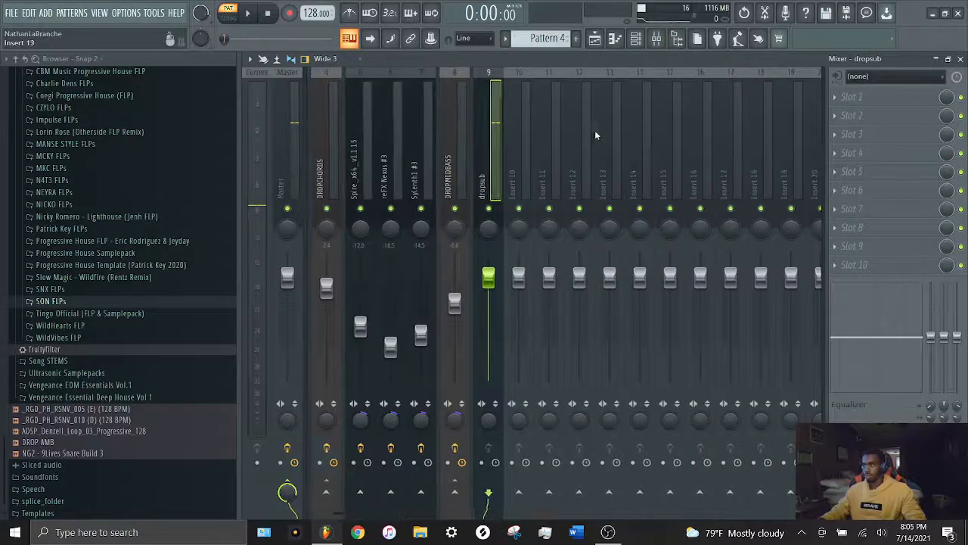
pyautogui.click(852, 115)
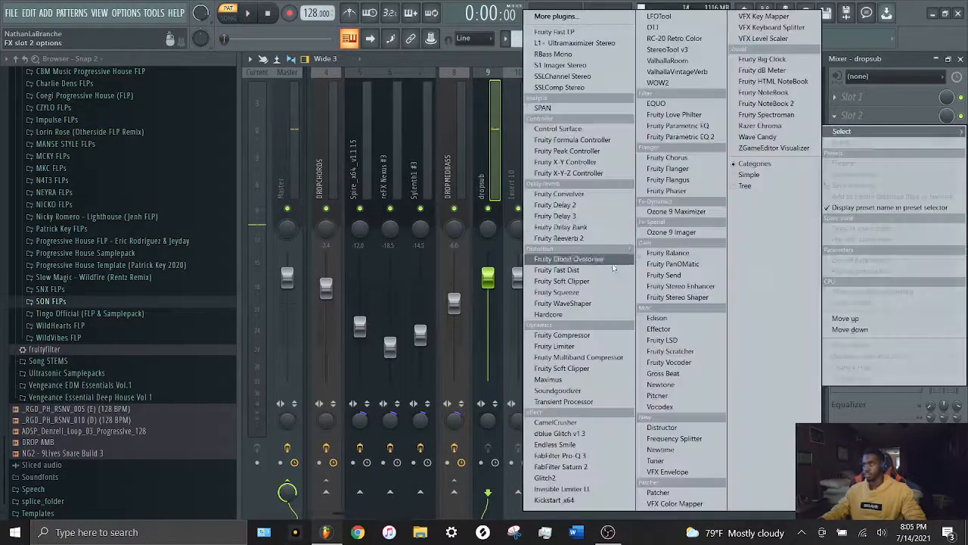
pyautogui.click(557, 352)
pyautogui.click(438, 373)
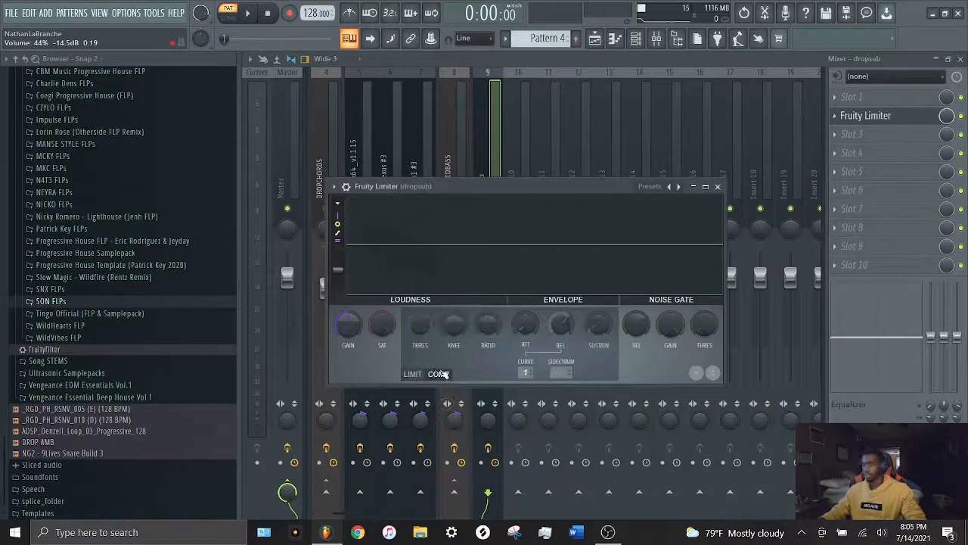
# Lower the dropsub compressor's threshold and raise its ratio, checking the enlarged compression display during playback.
pyautogui.moveTo(420, 324); pyautogui.dragTo(419, 354)
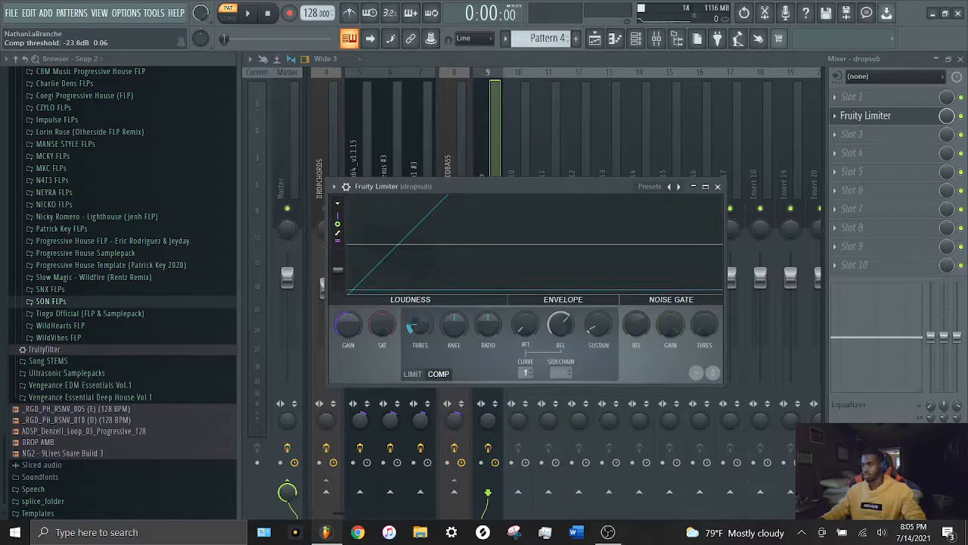
pyautogui.moveTo(486, 325); pyautogui.dragTo(486, 355)
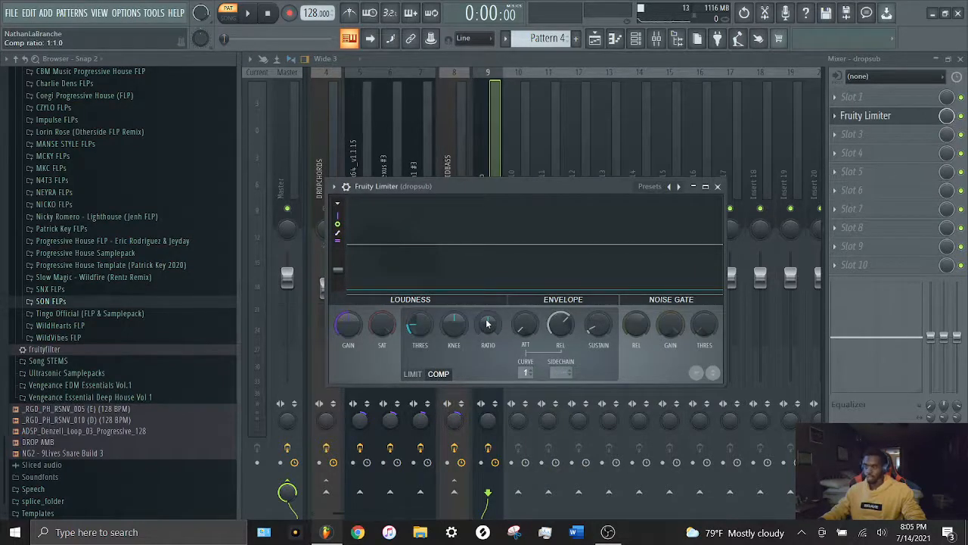
pyautogui.moveTo(488, 325); pyautogui.dragTo(488, 312)
pyautogui.press('space')
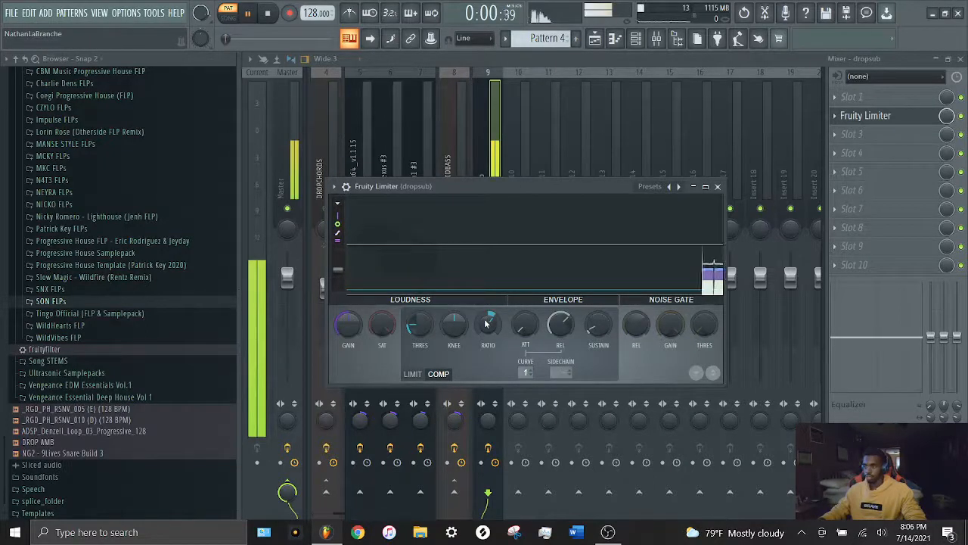
pyautogui.doubleClick(570, 185)
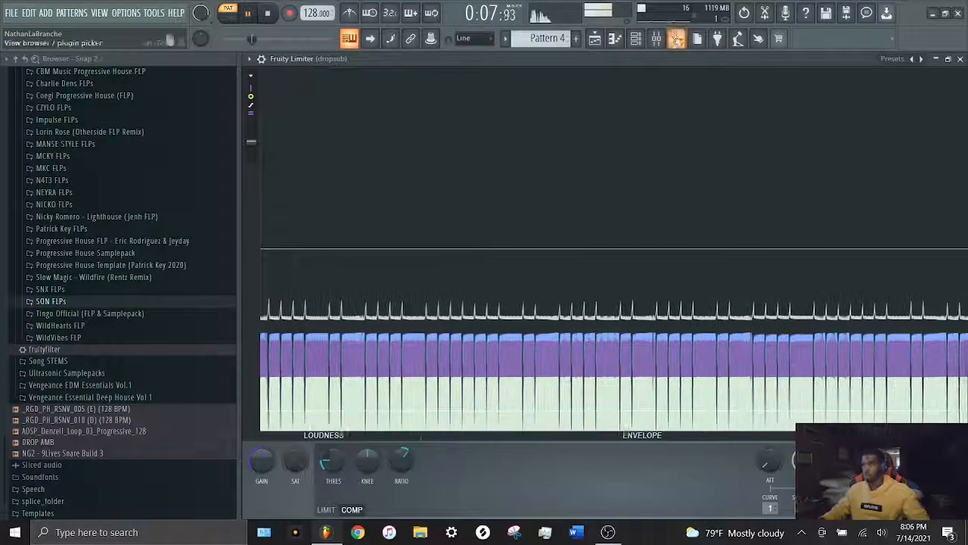
pyautogui.doubleClick(663, 56)
# Return to the dropsub mixer track and set its stereo separation to 100% merged.
pyautogui.click(486, 152)
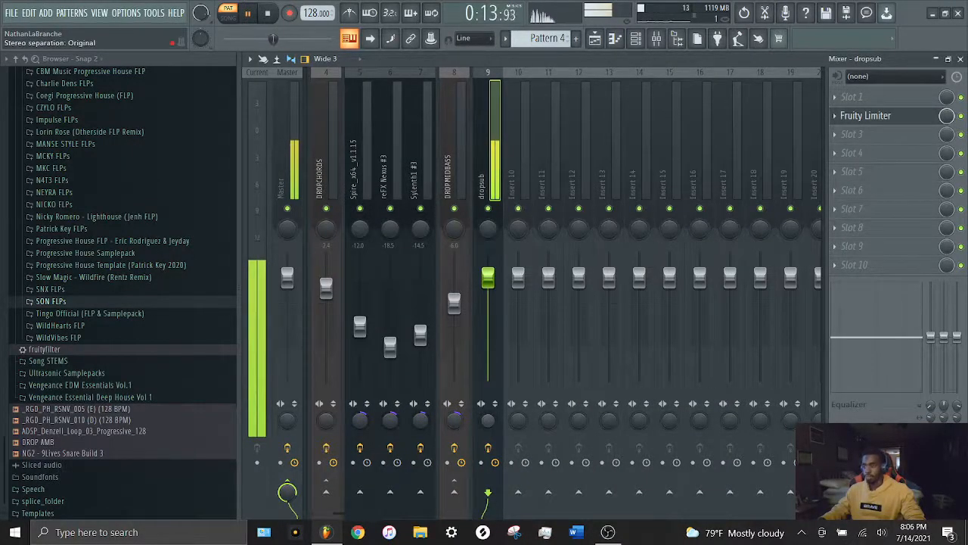
pyautogui.moveTo(488, 421); pyautogui.dragTo(488, 367)
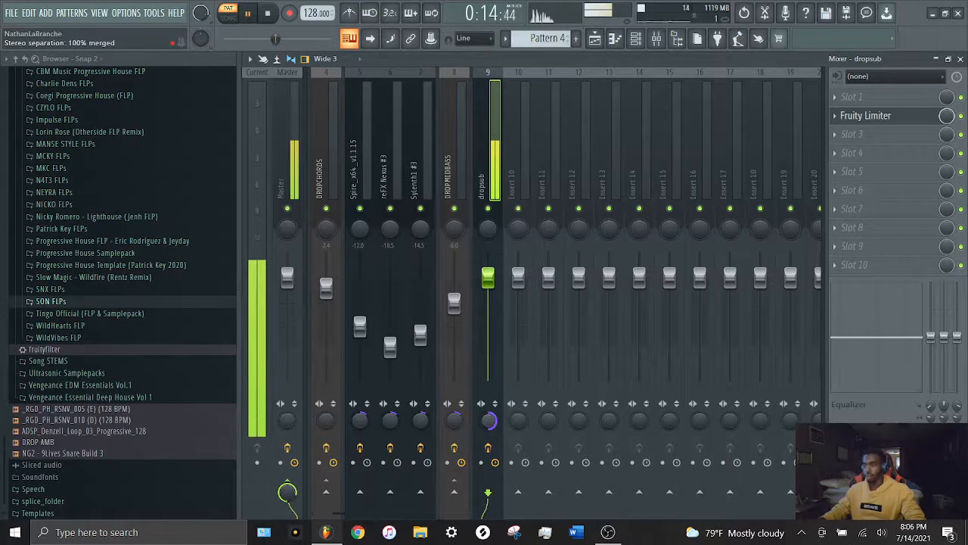
# Try the dropsub mixer track's stereo separation at 100% separated, then return it to 100% merged.
pyautogui.moveTo(490, 421); pyautogui.dragTo(490, 522)
pyautogui.rightClick(488, 421)
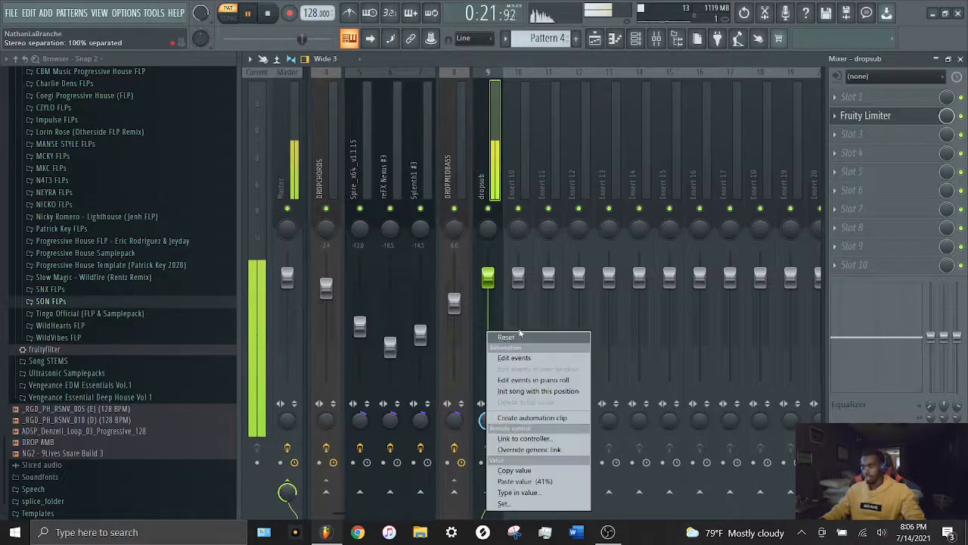
pyautogui.click(518, 337)
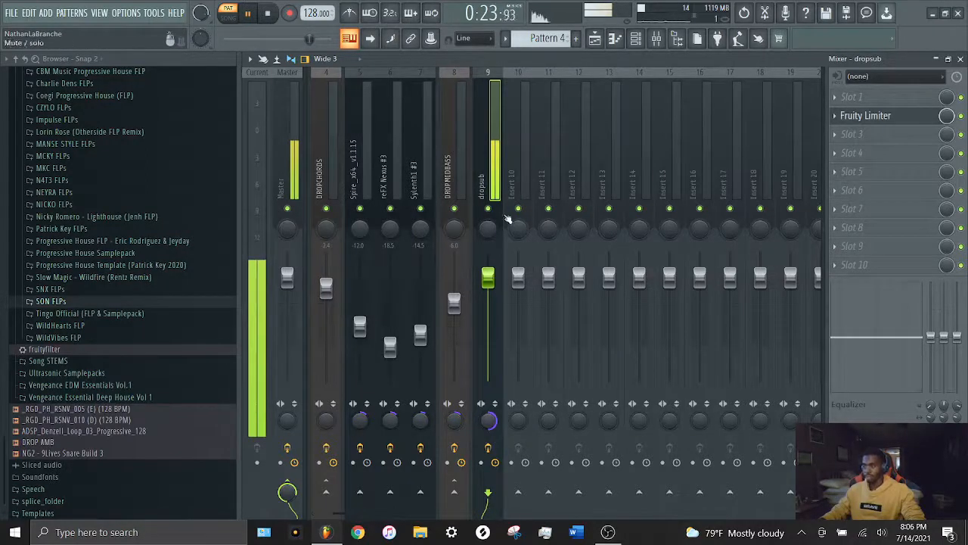
# Move the dropsub track's Fruity Limiter to effect slot 4 and insert RBass Mono in slot 2.
pyautogui.moveTo(869, 117); pyautogui.dragTo(875, 155)
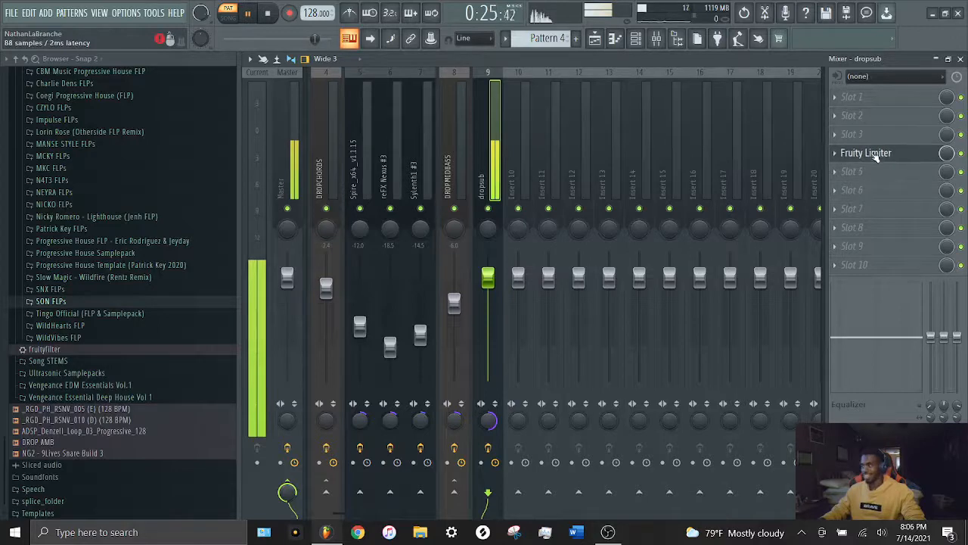
pyautogui.click(845, 119)
pyautogui.click(555, 60)
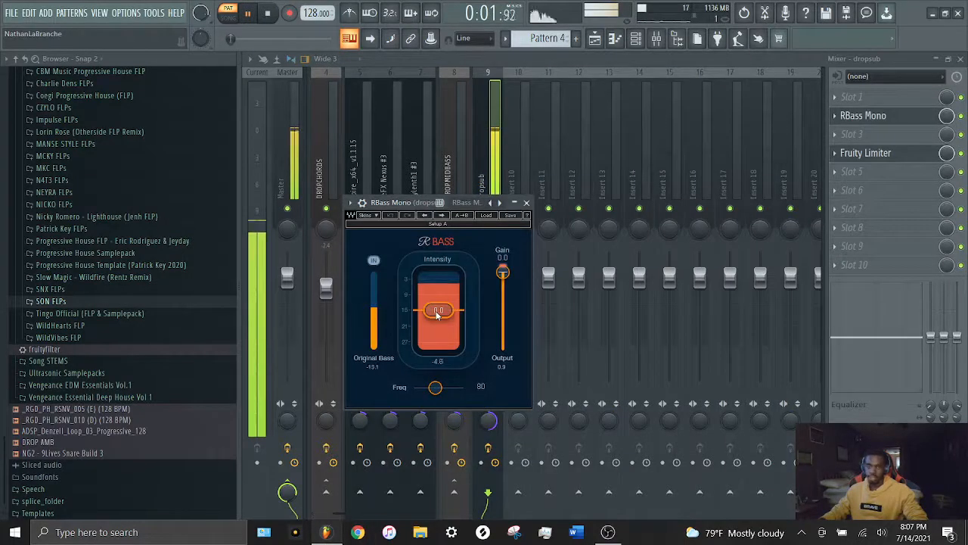
# Set RBass Mono's intensity to 2.0 dB, enter a new frequency, and close the plugin.
pyautogui.click(437, 311)
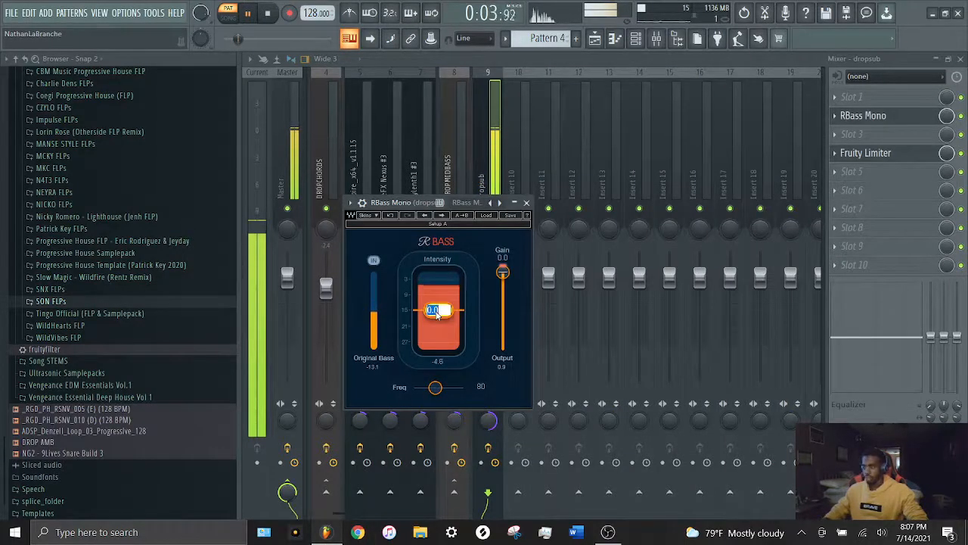
pyautogui.write('2.0')
pyautogui.press('Return')
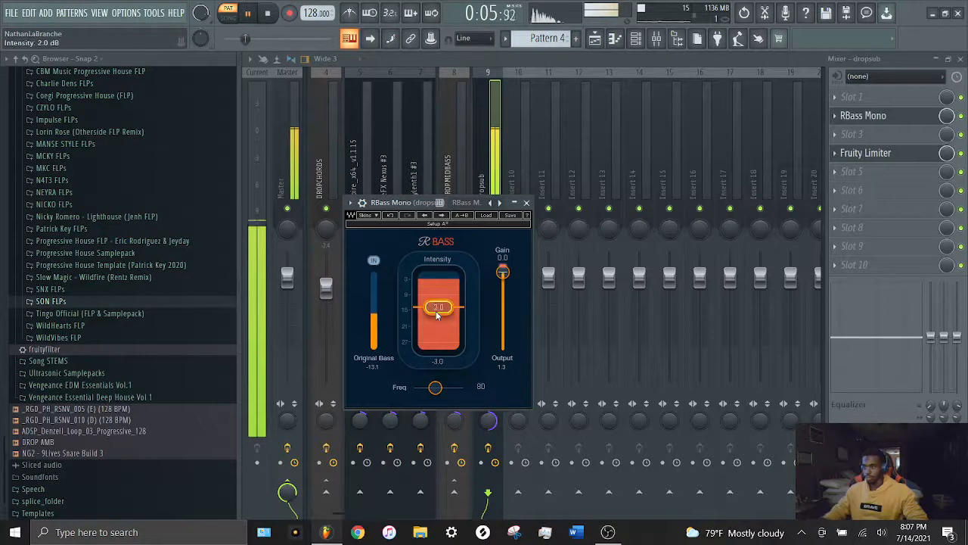
pyautogui.click(481, 387)
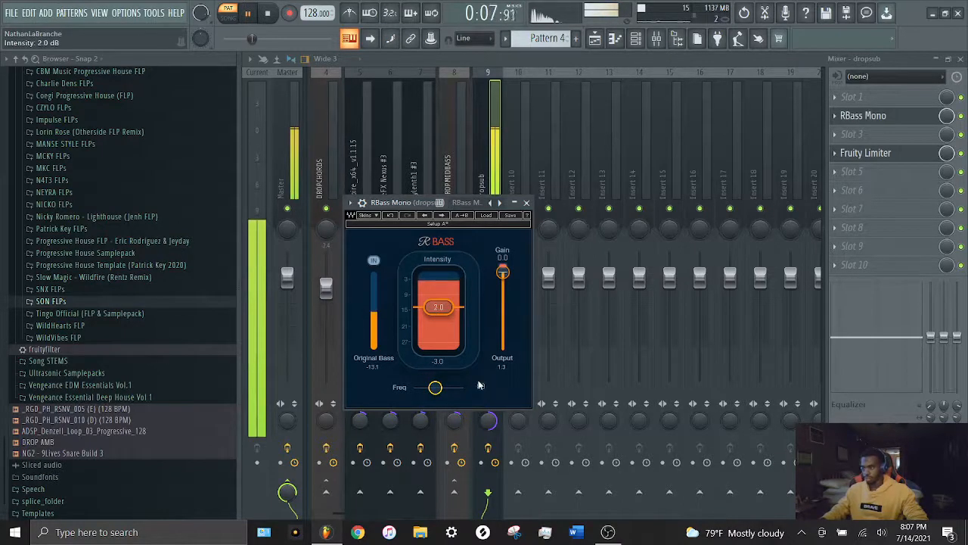
pyautogui.press('6')
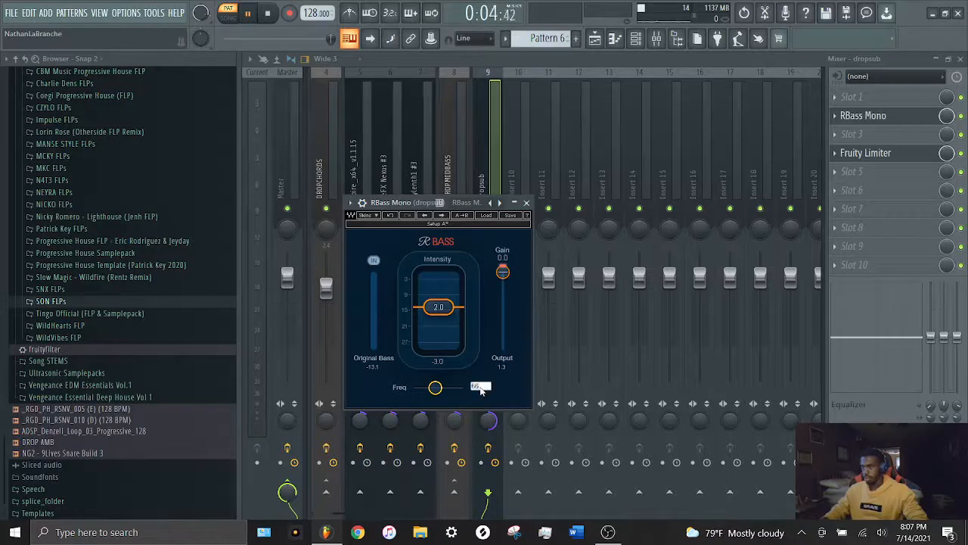
pyautogui.press('Return')
pyautogui.click(526, 203)
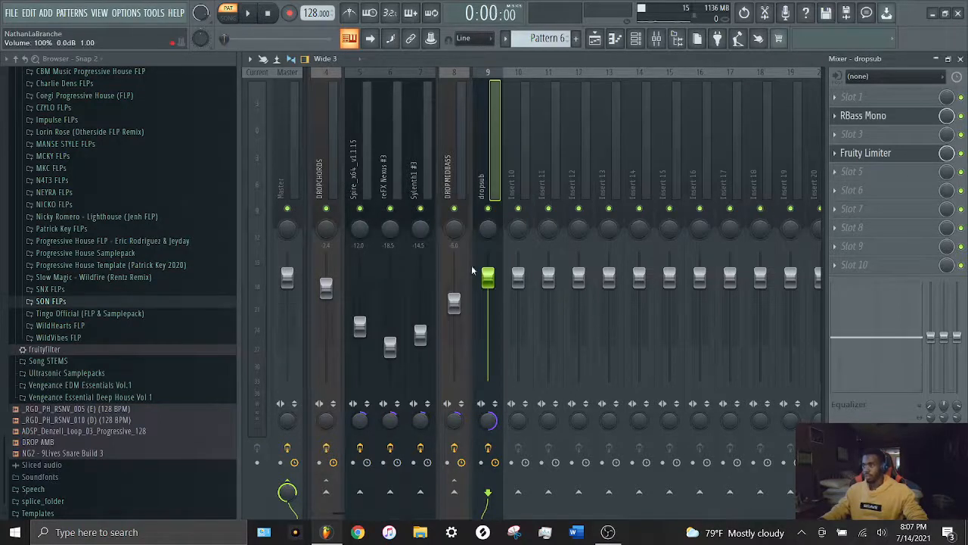
# Make Pattern 4 the active pattern in the playlist and return to the mixer.
pyautogui.click(595, 37)
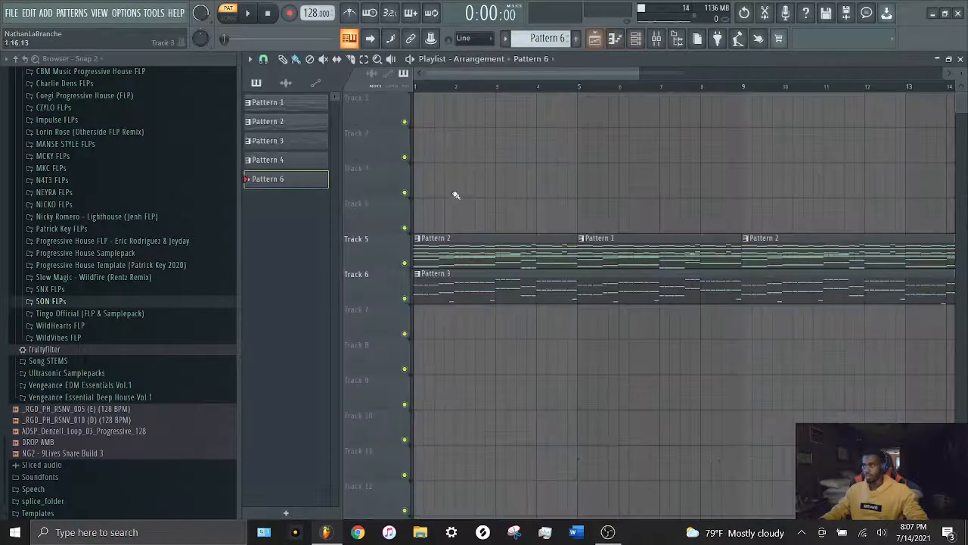
pyautogui.click(297, 161)
pyautogui.press('space')
pyautogui.click(658, 39)
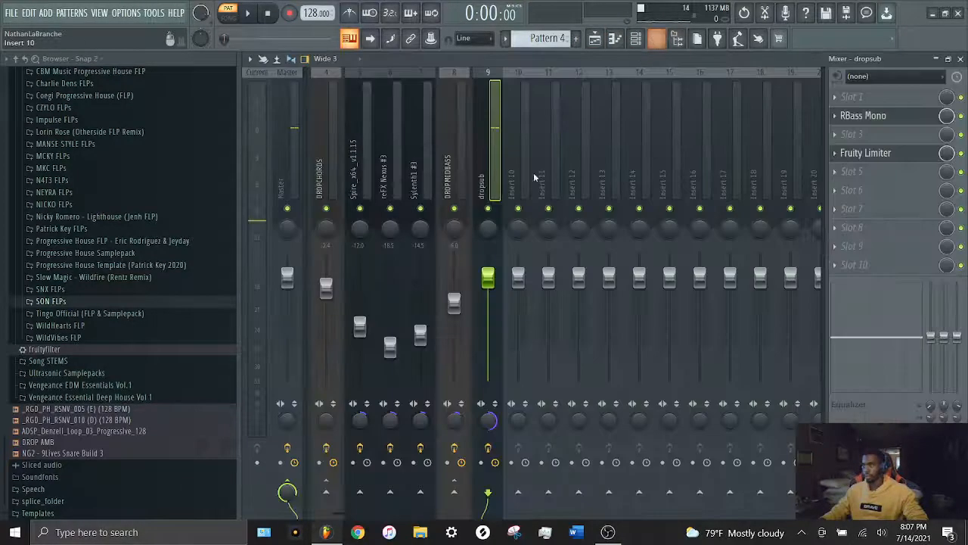
# Insert Fruity Parametric EQ 2 in slot 7 of the dropsub track and make band 3 a Gentle 8 low pass.
pyautogui.click(852, 209)
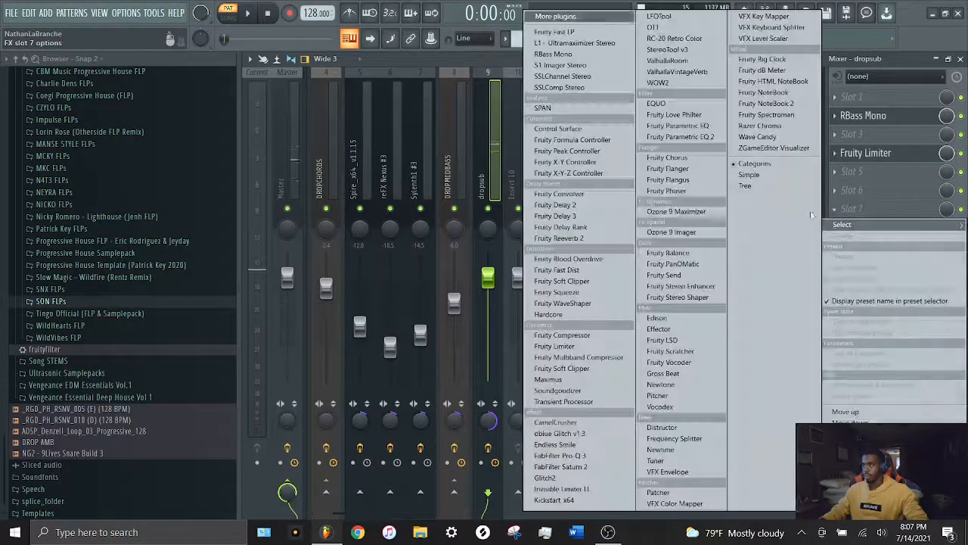
pyautogui.click(669, 139)
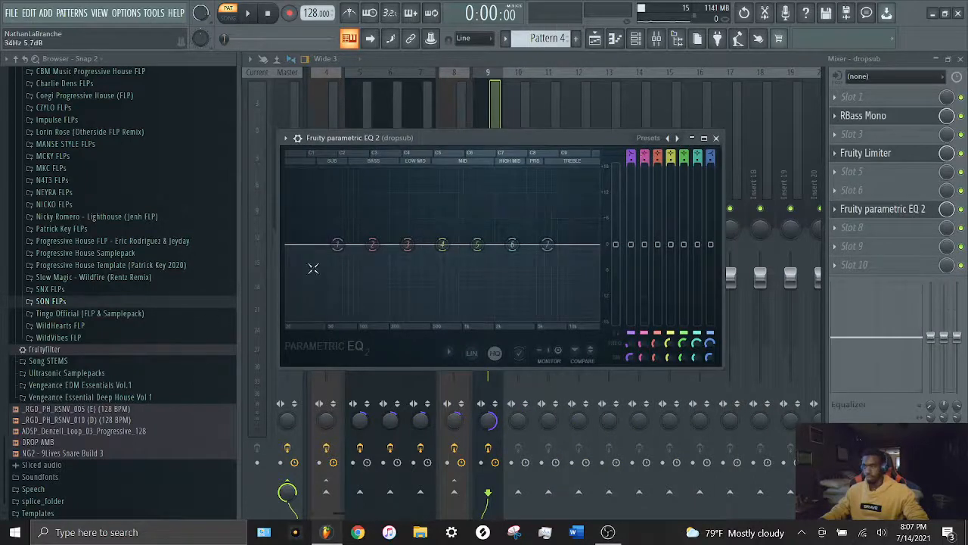
pyautogui.rightClick(406, 243)
pyautogui.moveTo(432, 274)
pyautogui.click(474, 285)
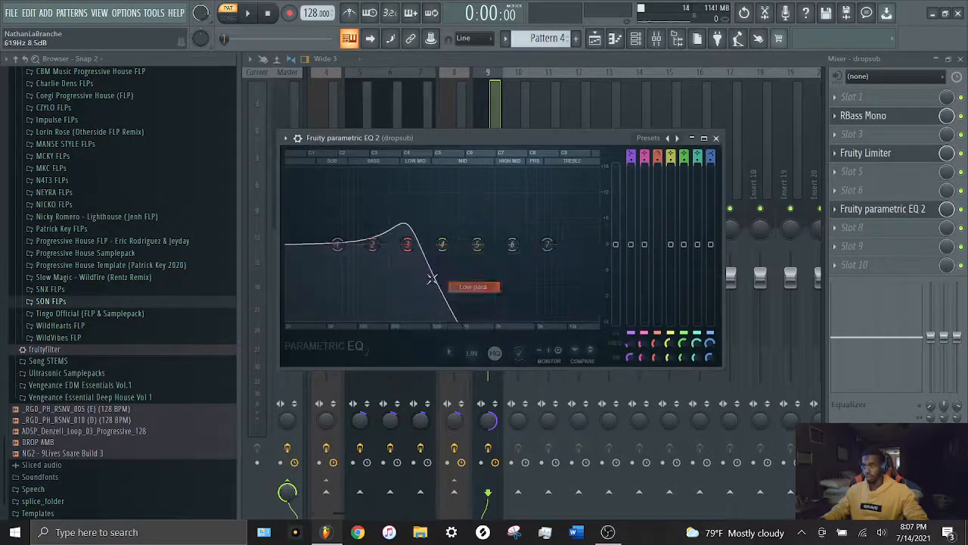
pyautogui.rightClick(407, 244)
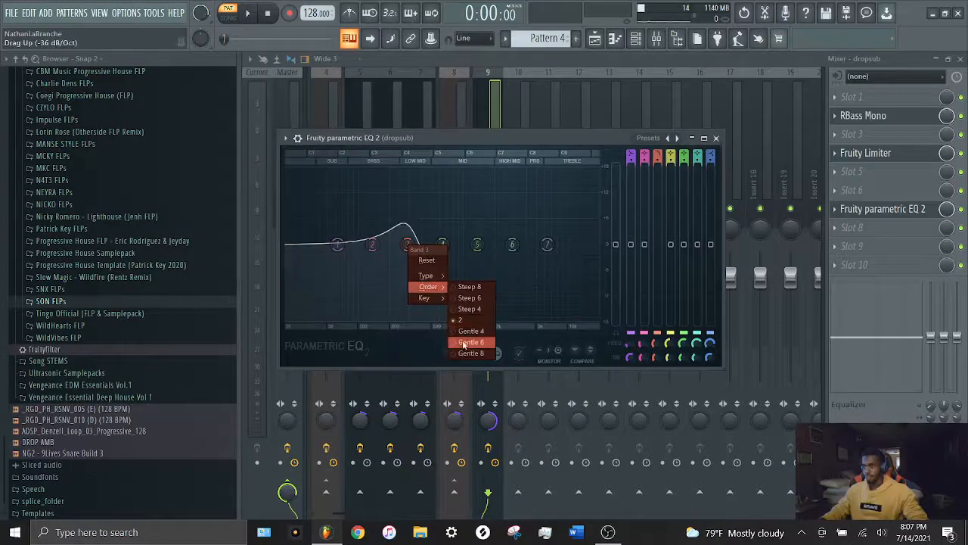
pyautogui.click(462, 353)
# Set band 3's bandwidth to 54% and lower its low-pass cutoff to about 162 Hz, auditioning the result.
pyautogui.scroll(3, 405, 249)
pyautogui.moveTo(409, 246); pyautogui.dragTo(381, 251)
pyautogui.press('space')
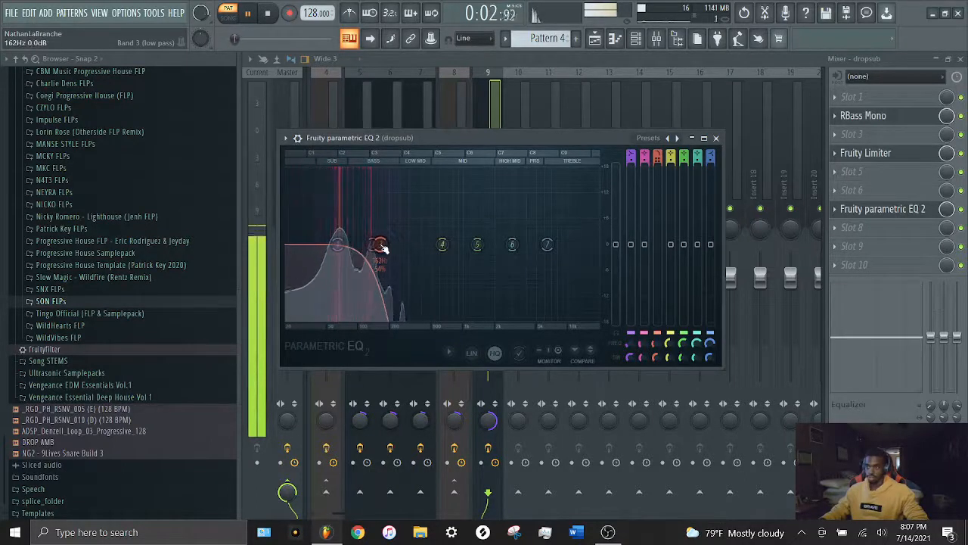
pyautogui.press('space')
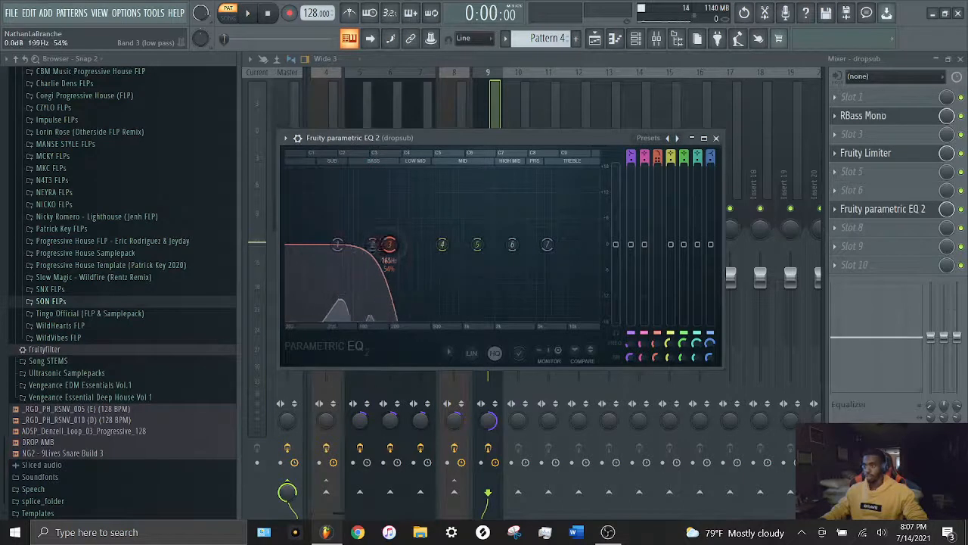
# Audition the dropsub with band 3's cutoff raised into the treble, then lower the cutoff to about 177 Hz and close the EQ.
pyautogui.moveTo(388, 244); pyautogui.dragTo(586, 243)
pyautogui.press('space')
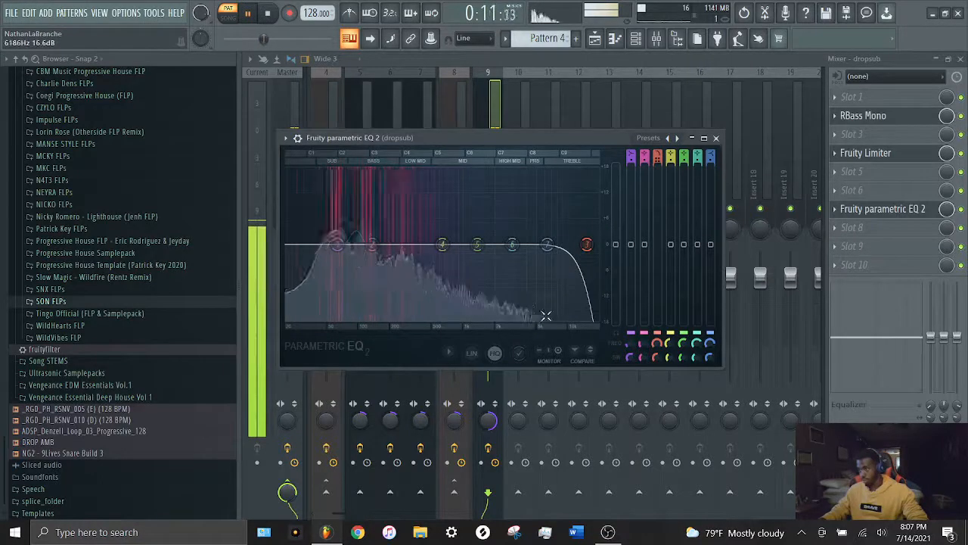
pyautogui.moveTo(587, 244); pyautogui.dragTo(388, 244)
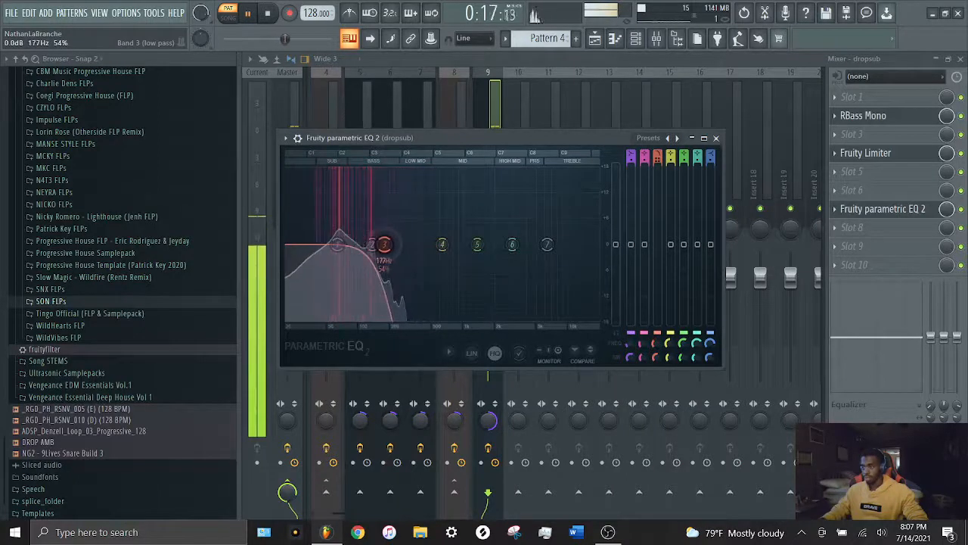
pyautogui.press('space')
pyautogui.press('Escape')
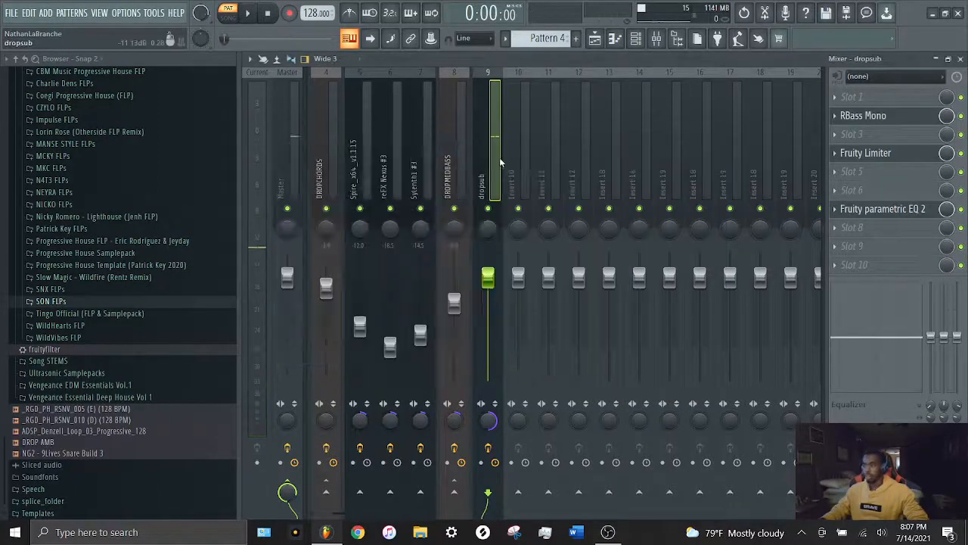
# Move the dropsub's Fruity Parametric EQ 2 to slot 6 and insert Fruity Stereo Shaper in slot 7.
pyautogui.moveTo(862, 209); pyautogui.dragTo(863, 190)
pyautogui.click(839, 210)
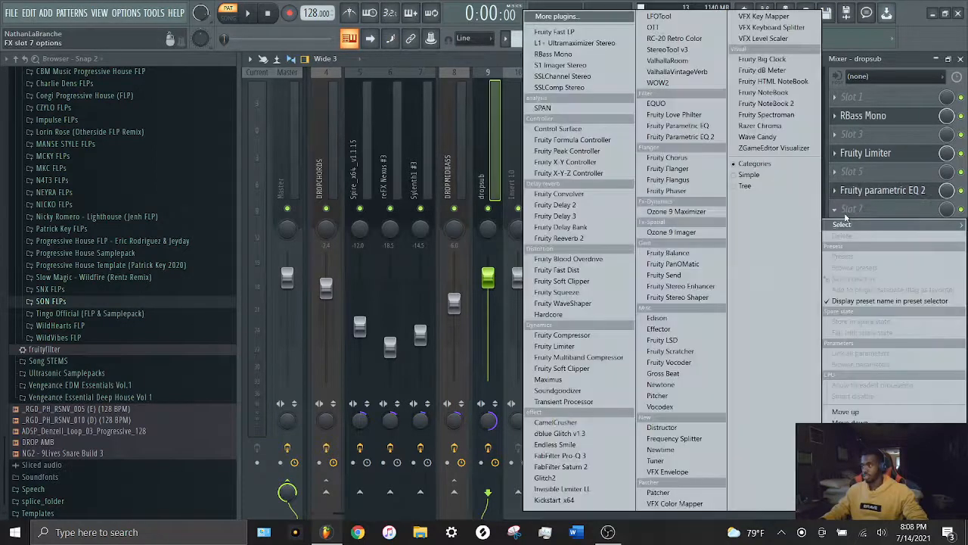
pyautogui.click(677, 297)
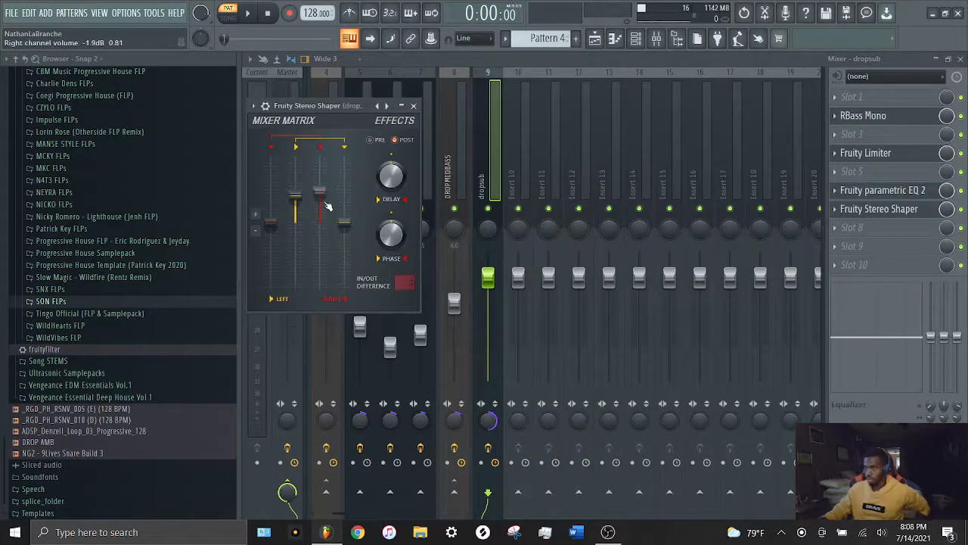
pyautogui.click(497, 147)
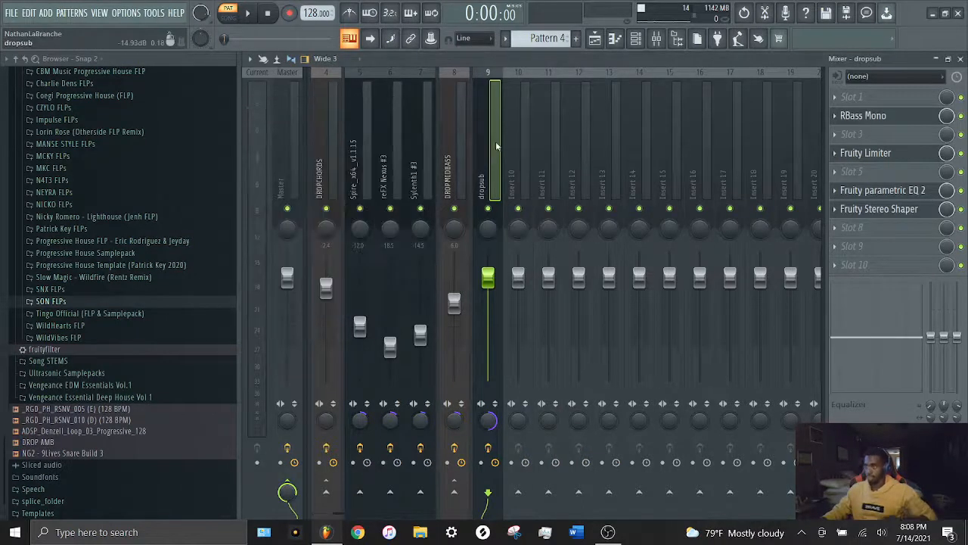
# Lower the dropsub mixer track's volume to -8.7 dB and audition it briefly.
pyautogui.click(460, 176)
pyautogui.click(485, 172)
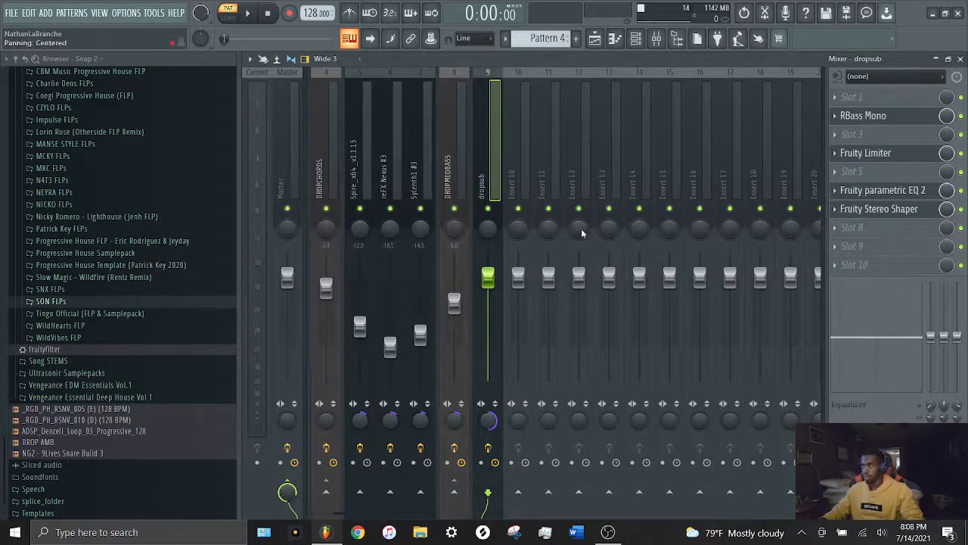
pyautogui.moveTo(488, 278); pyautogui.dragTo(415, 319)
pyautogui.press('space')
pyautogui.press('space')
# Place Pattern 4 on Track 7 of the playlist and mute every track except Tracks 6 and 7.
pyautogui.press('F5')
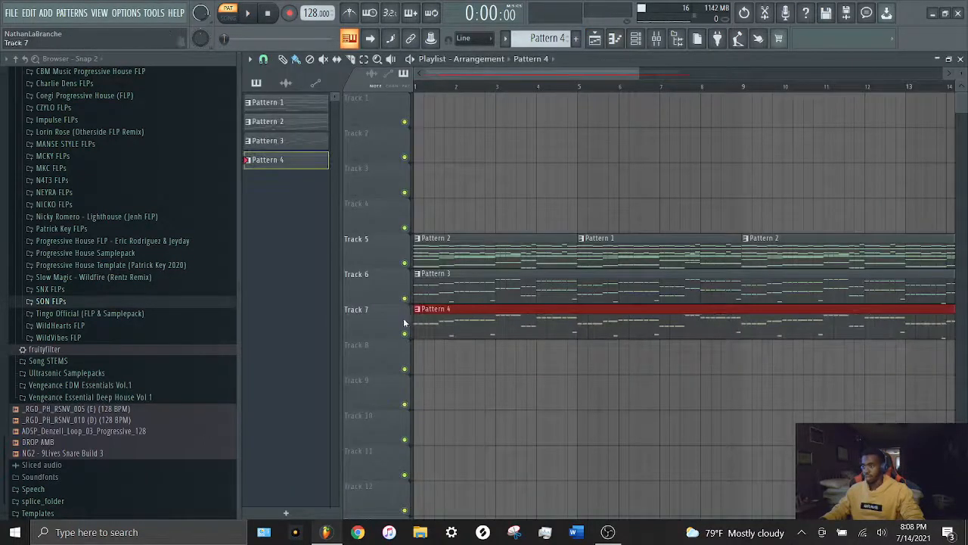
pyautogui.rightClick(405, 334)
pyautogui.click(404, 298)
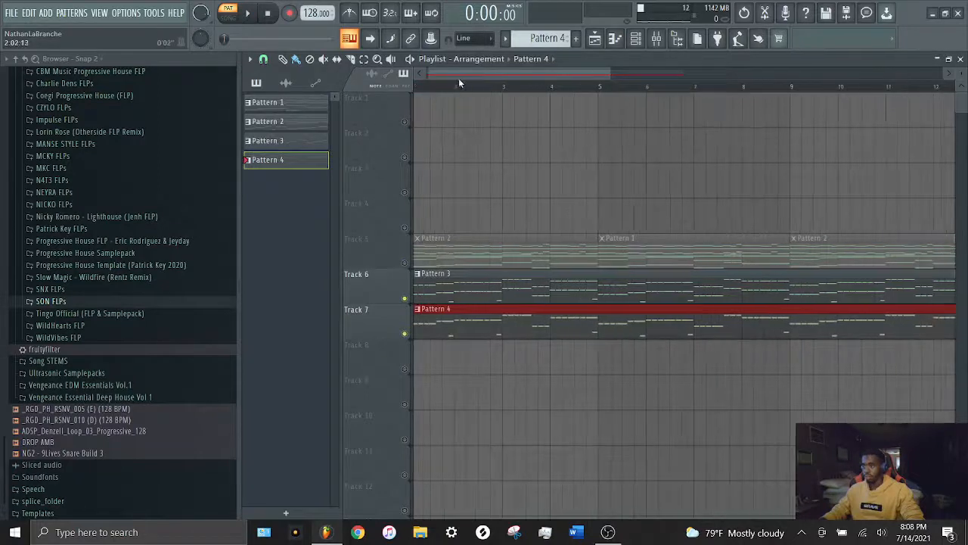
pyautogui.scroll(1, 454, 76)
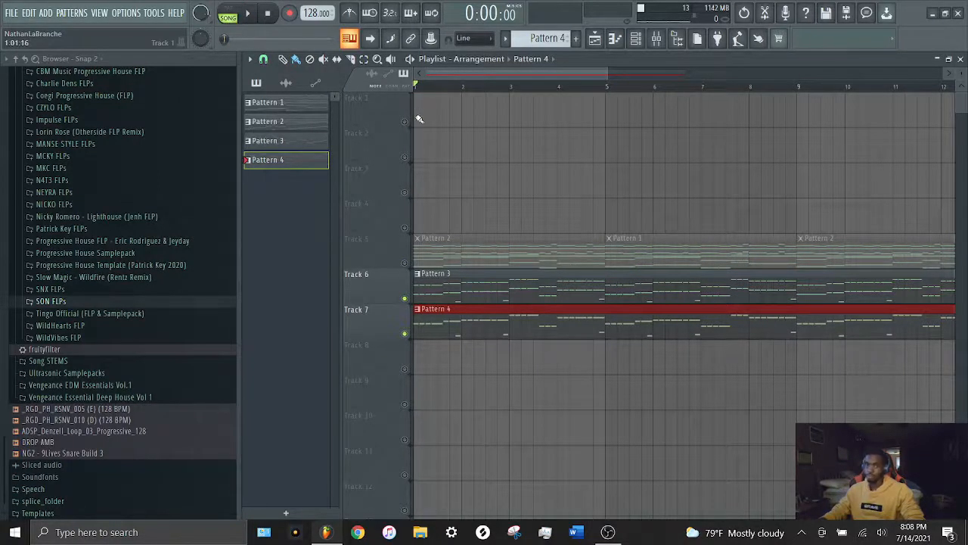
# Play Tracks 6 and 7 in song mode and examine their spectrum in the Master track's Fruity Parametric EQ 2.
pyautogui.click(656, 39)
pyautogui.press('space')
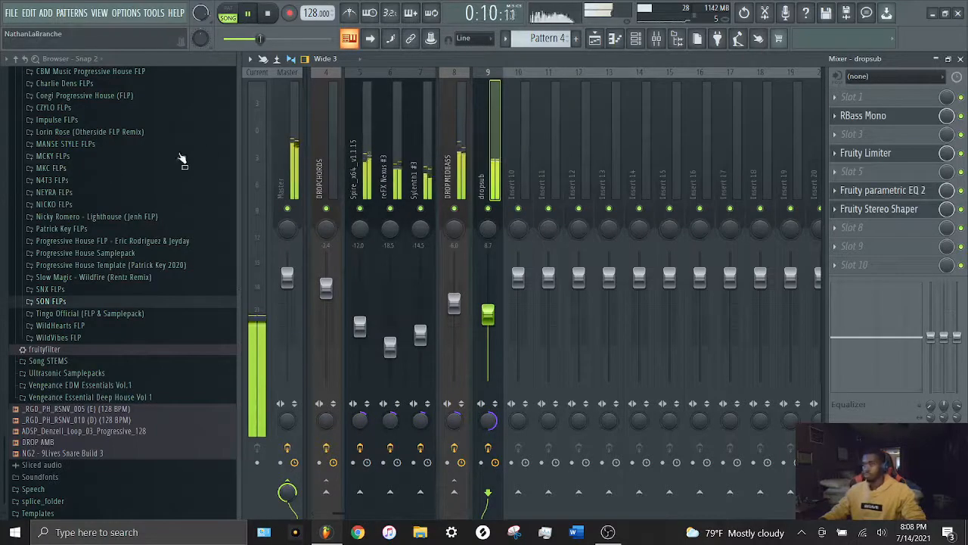
pyautogui.click(290, 141)
pyautogui.click(835, 134)
pyautogui.click(862, 135)
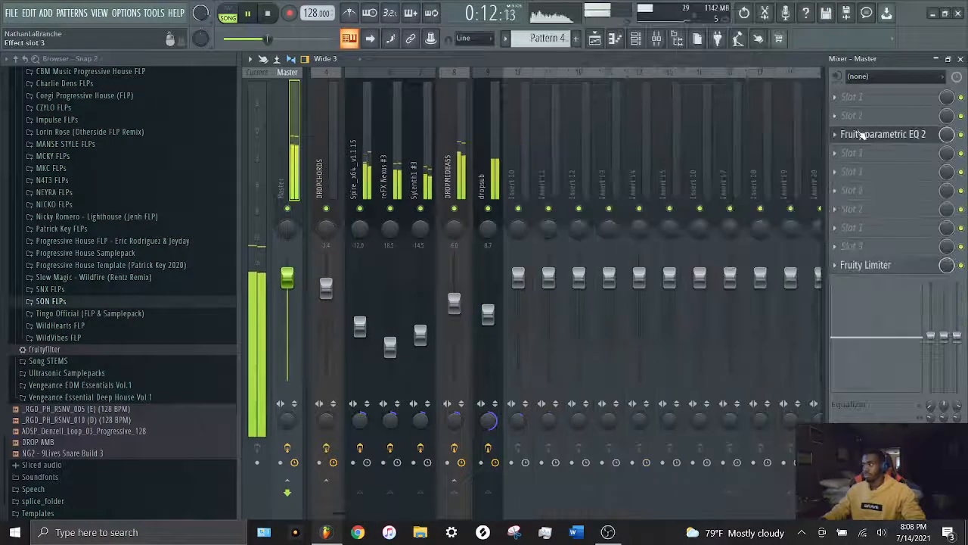
pyautogui.click(861, 134)
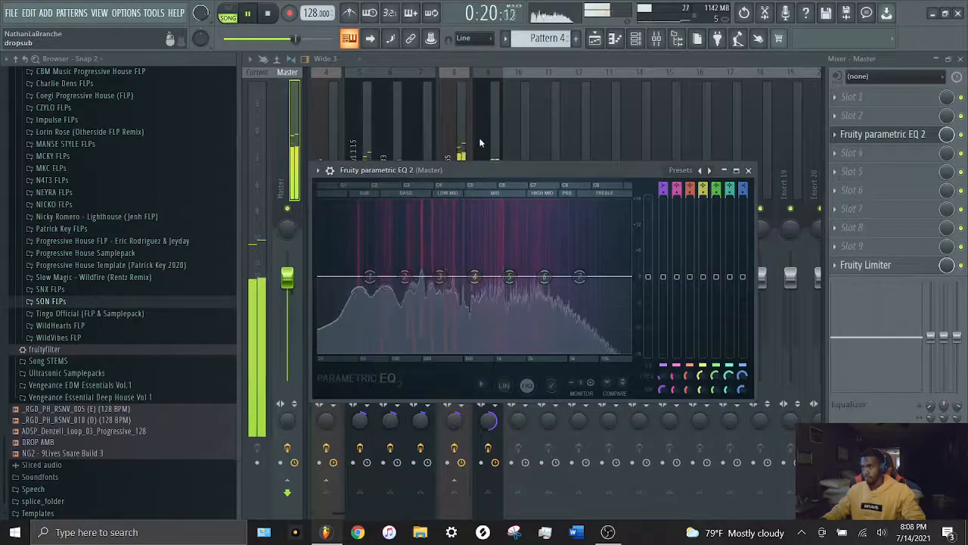
pyautogui.press('space')
# Unmute playlist Track 5, play the full arrangement alongside the mixer levels, and enable the metronome.
pyautogui.click(595, 39)
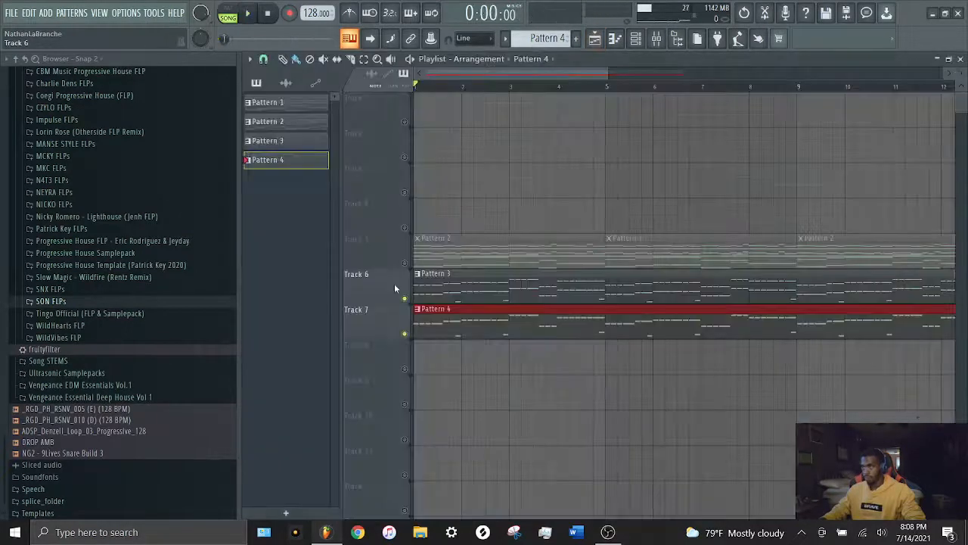
pyautogui.click(404, 263)
pyautogui.press('space')
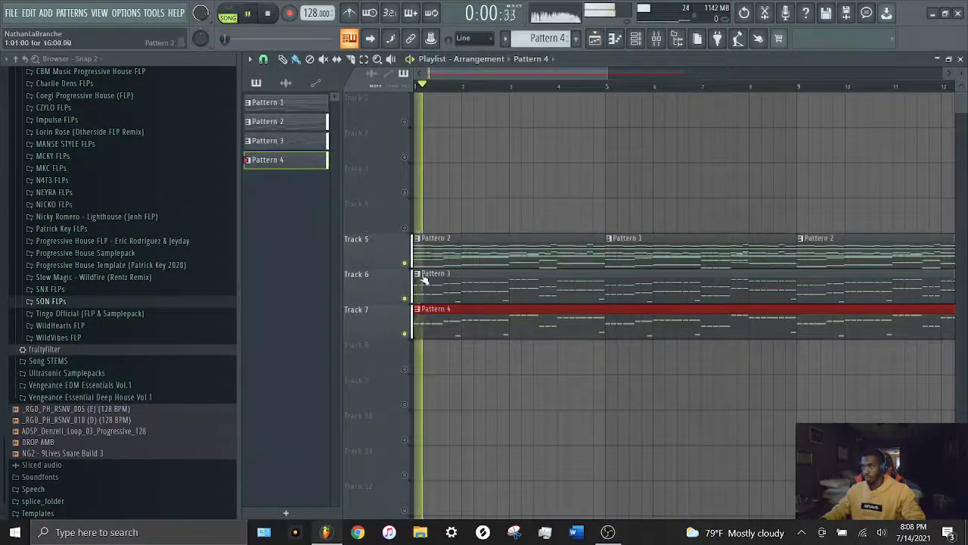
pyautogui.click(666, 39)
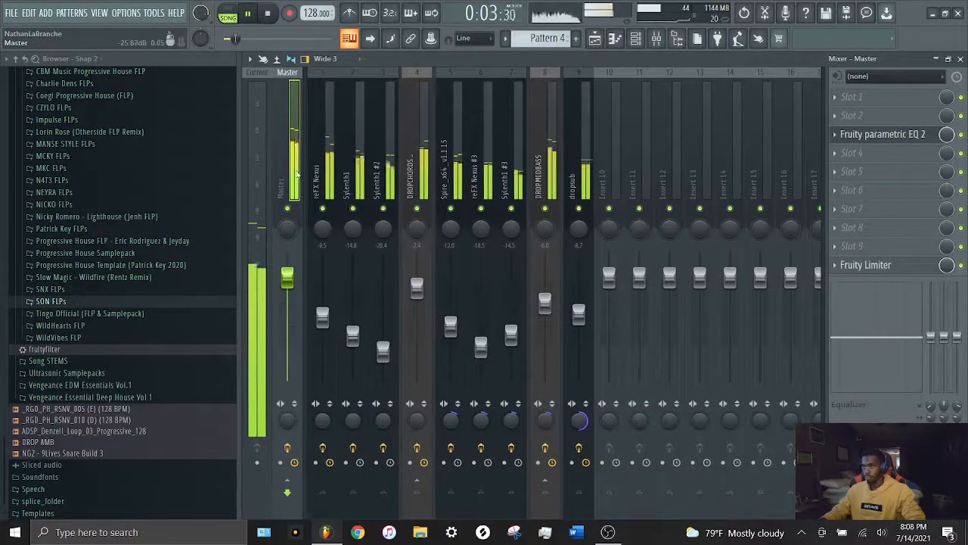
pyautogui.click(350, 18)
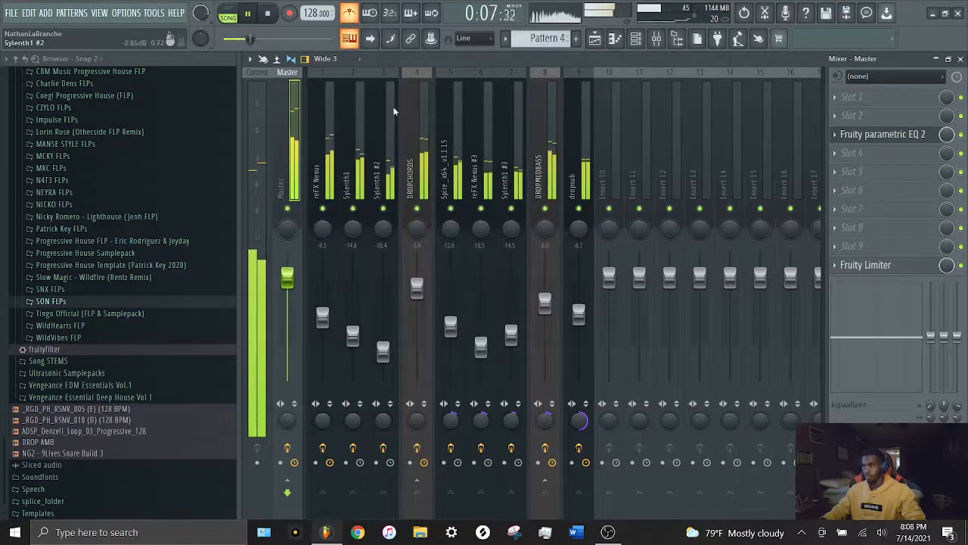
# Review the playlist arrangement and the dropsub's mixer level while the full drop plays.
pyautogui.click(595, 40)
pyautogui.scroll(-5, 572, 97)
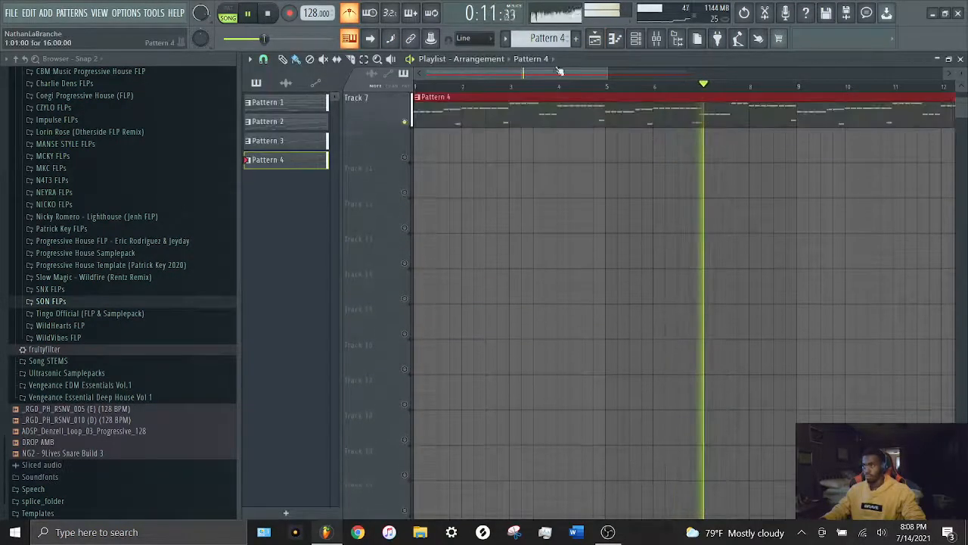
pyautogui.scroll(5, 663, 125)
pyautogui.scroll(-3, 634, 91)
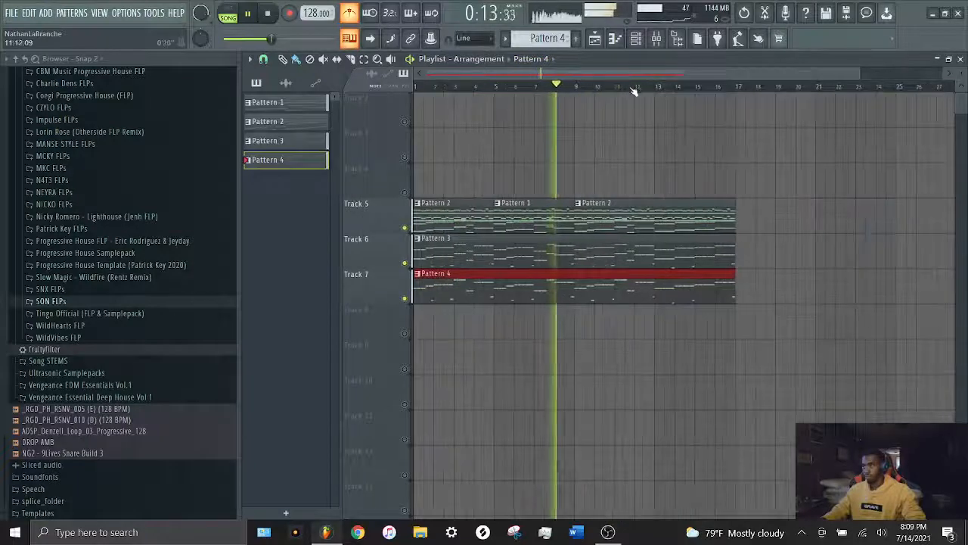
pyautogui.click(656, 39)
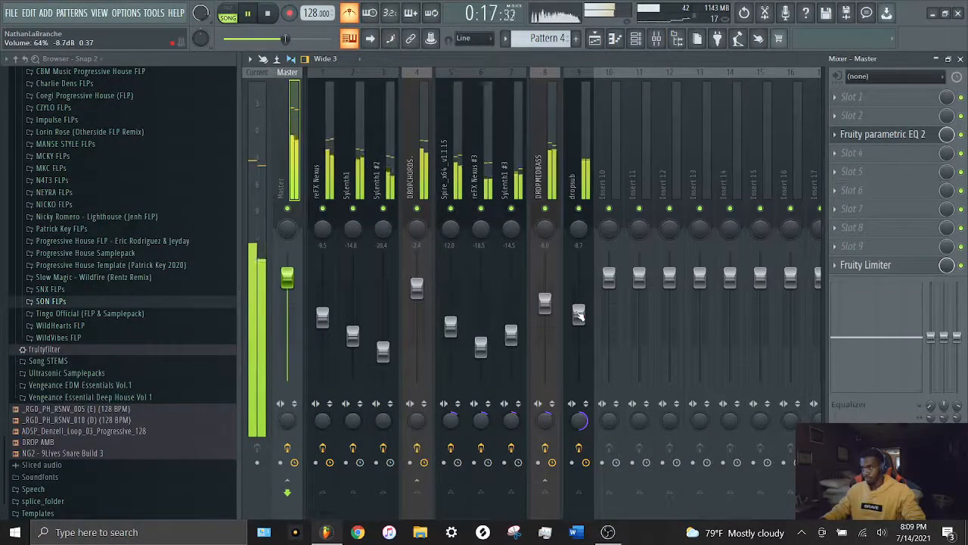
pyautogui.click(596, 40)
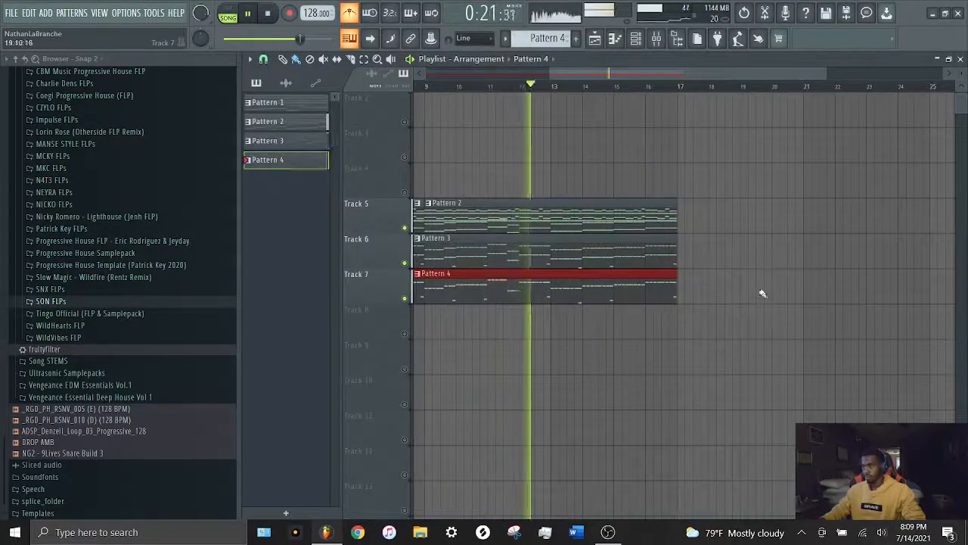
pyautogui.click(725, 260)
pyautogui.press('space')
pyautogui.rightClick(745, 256)
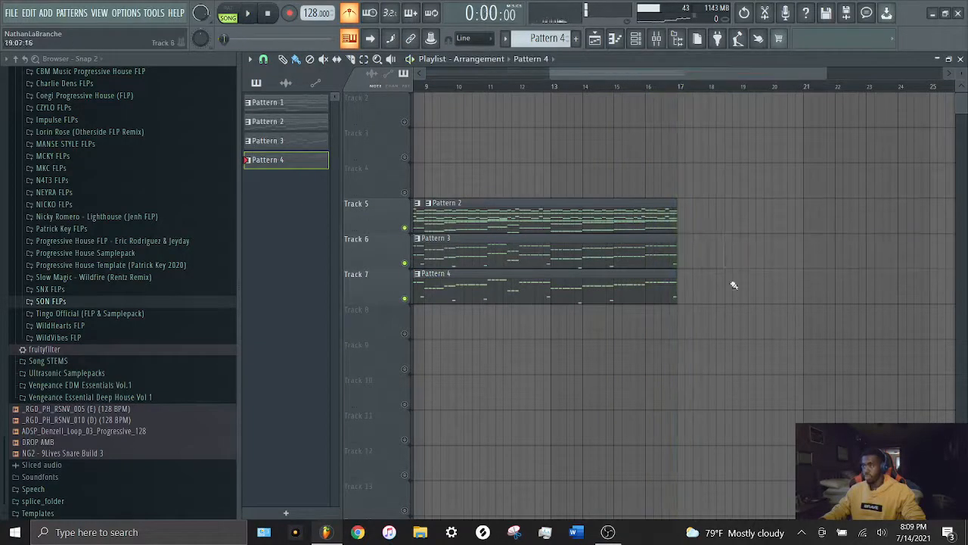